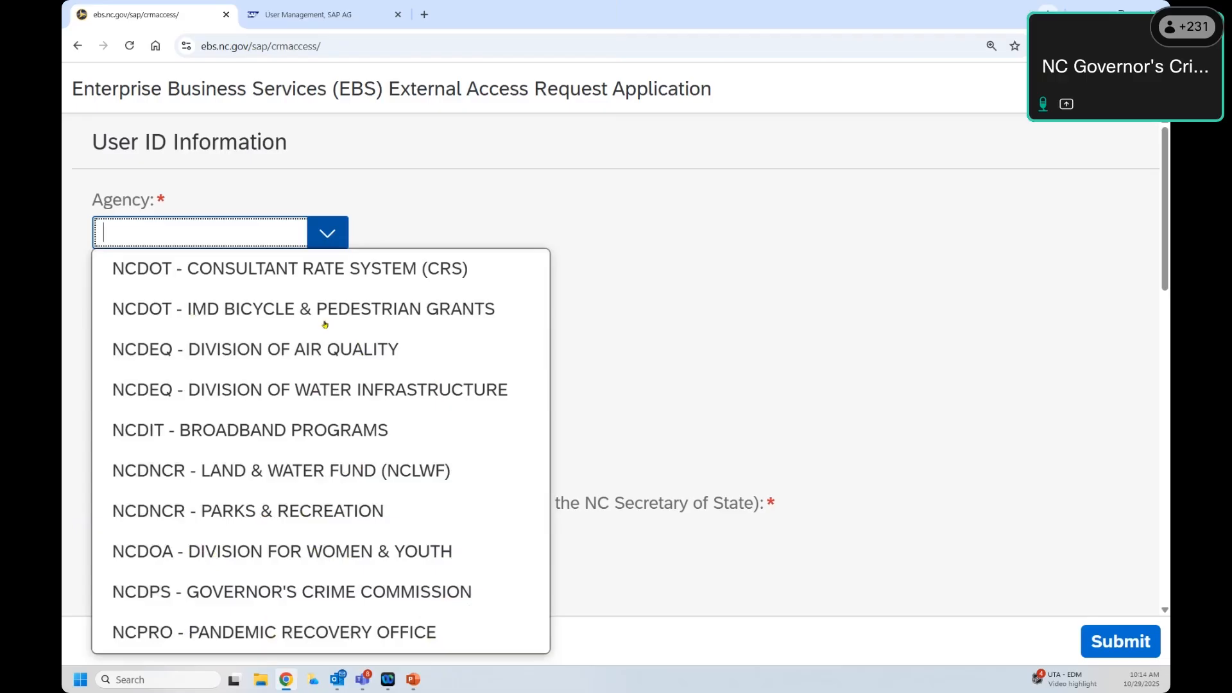
Step: Choose NCDPS - GOVERNOR'S CRIME COMMISSION as the Agency, then go to the NCID Username field
{"action": "left_click", "coordinate": [203, 592]}
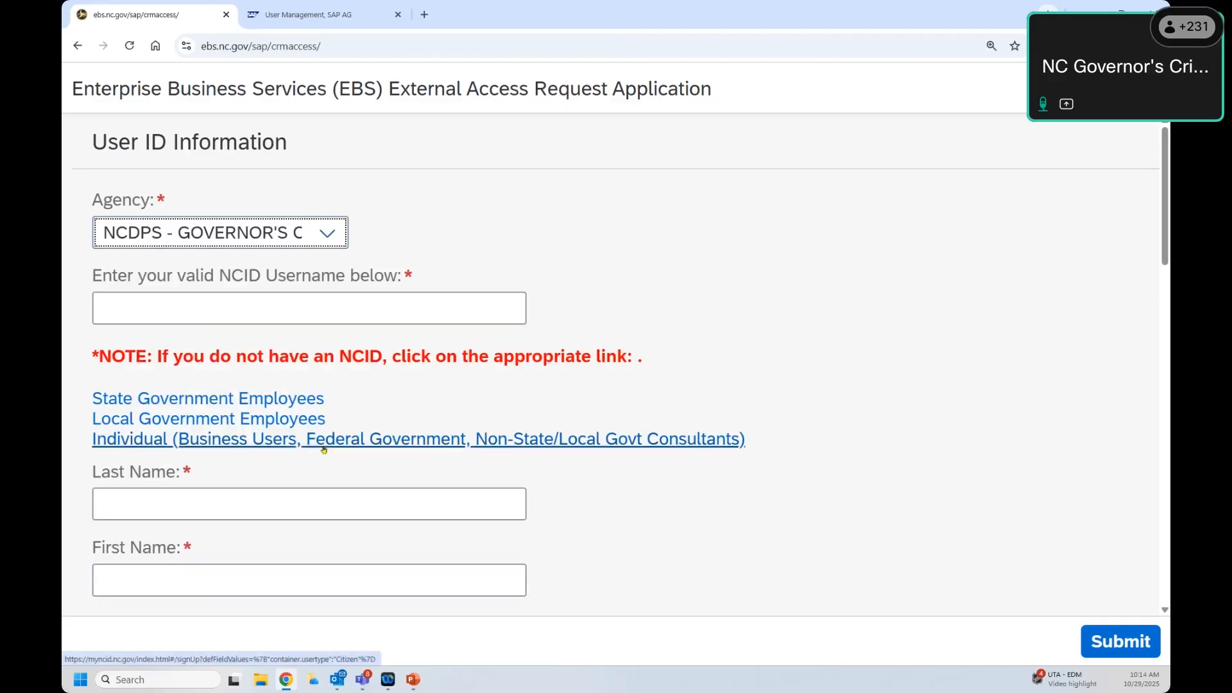
{"action": "left_click", "coordinate": [154, 305]}
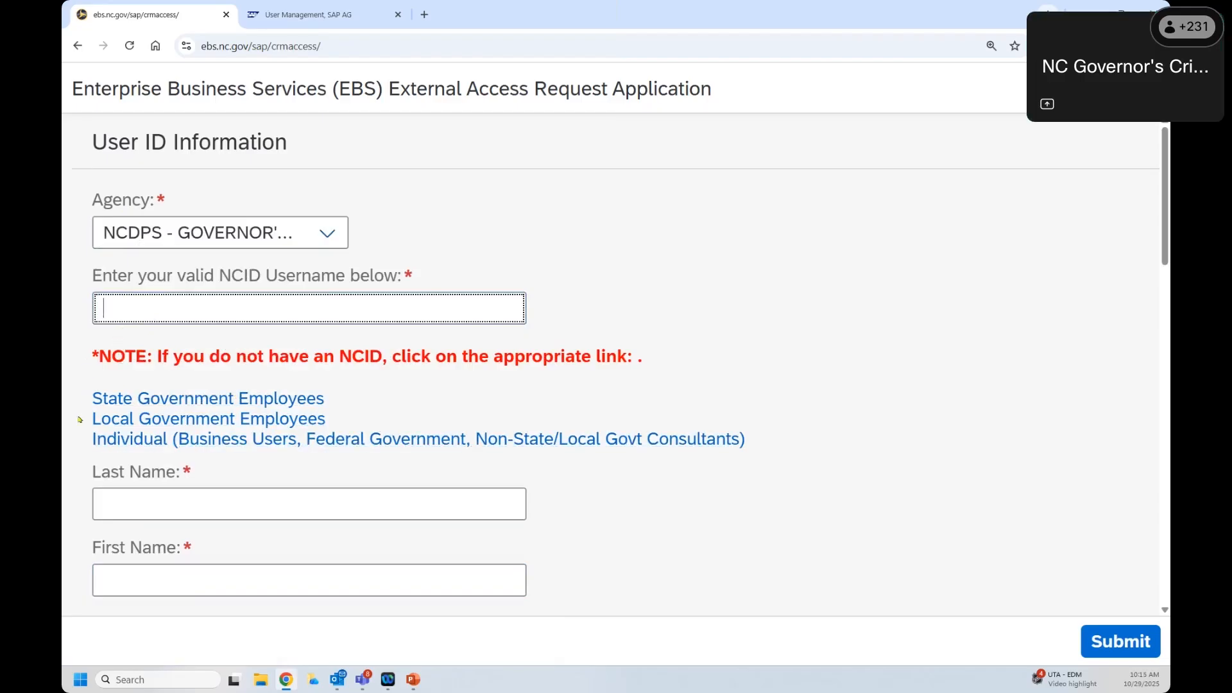
{"action": "left_click_drag", "start_coordinate": [88, 399], "coordinate": [371, 426]}
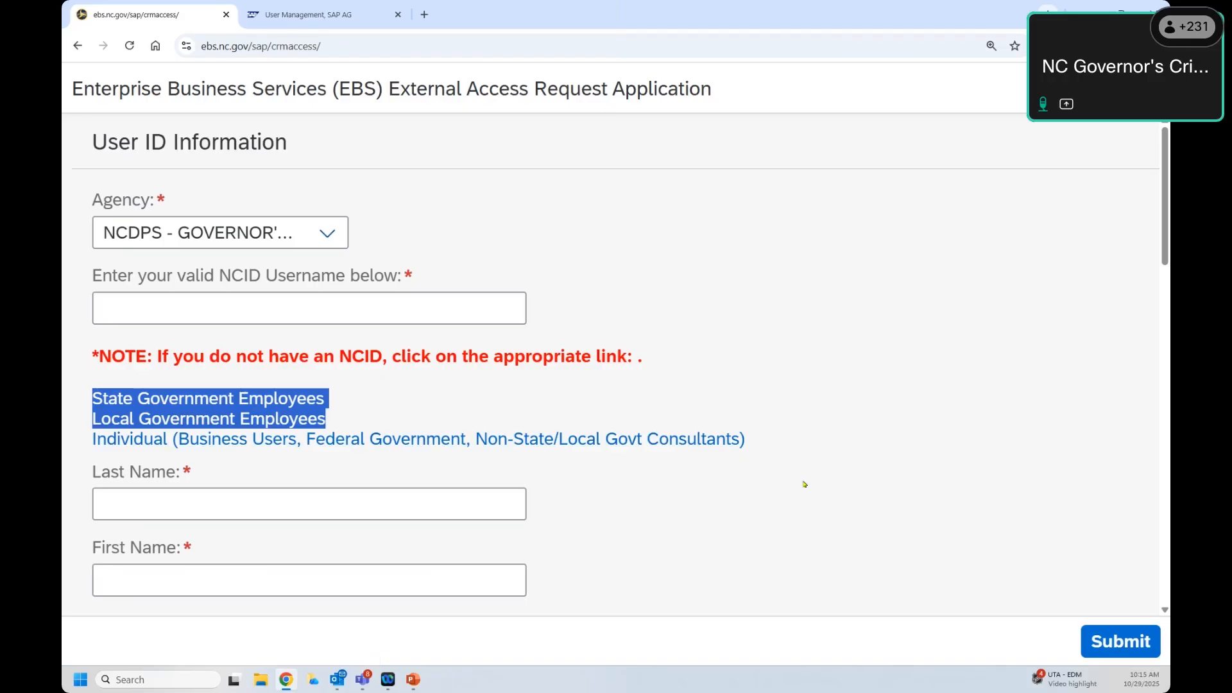
{"action": "left_click", "coordinate": [92, 441]}
{"action": "key", "text": "shift+End"}
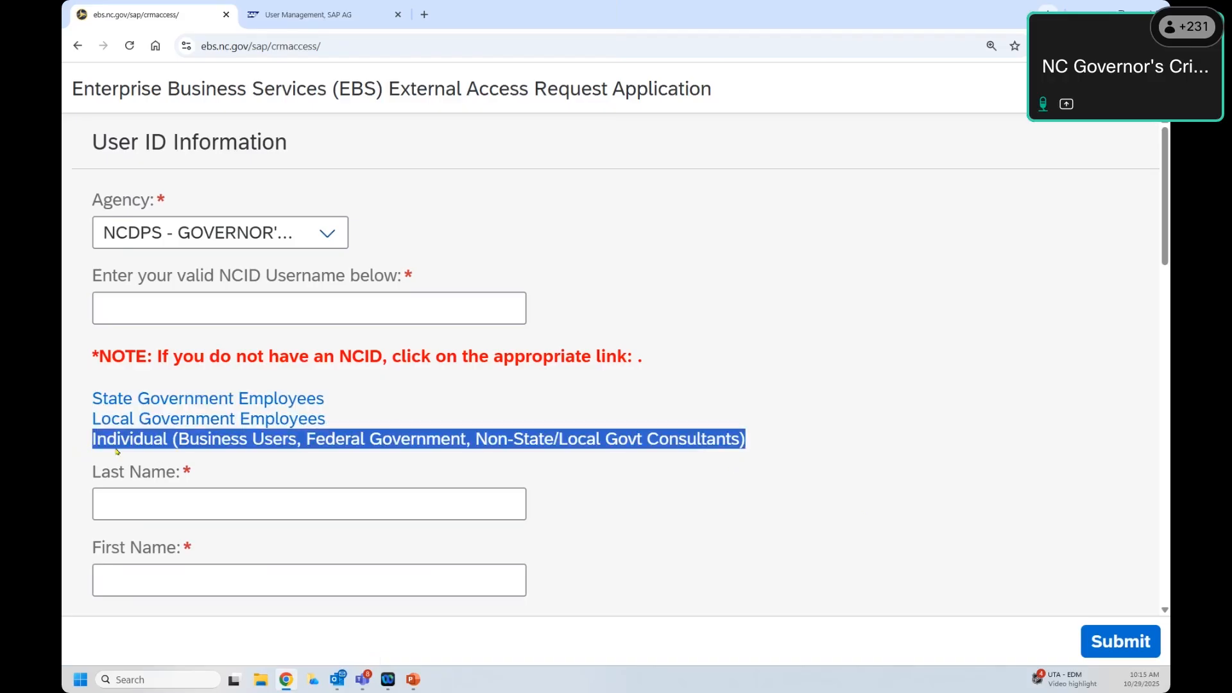
{"action": "left_click_drag", "start_coordinate": [339, 357], "coordinate": [383, 358]}
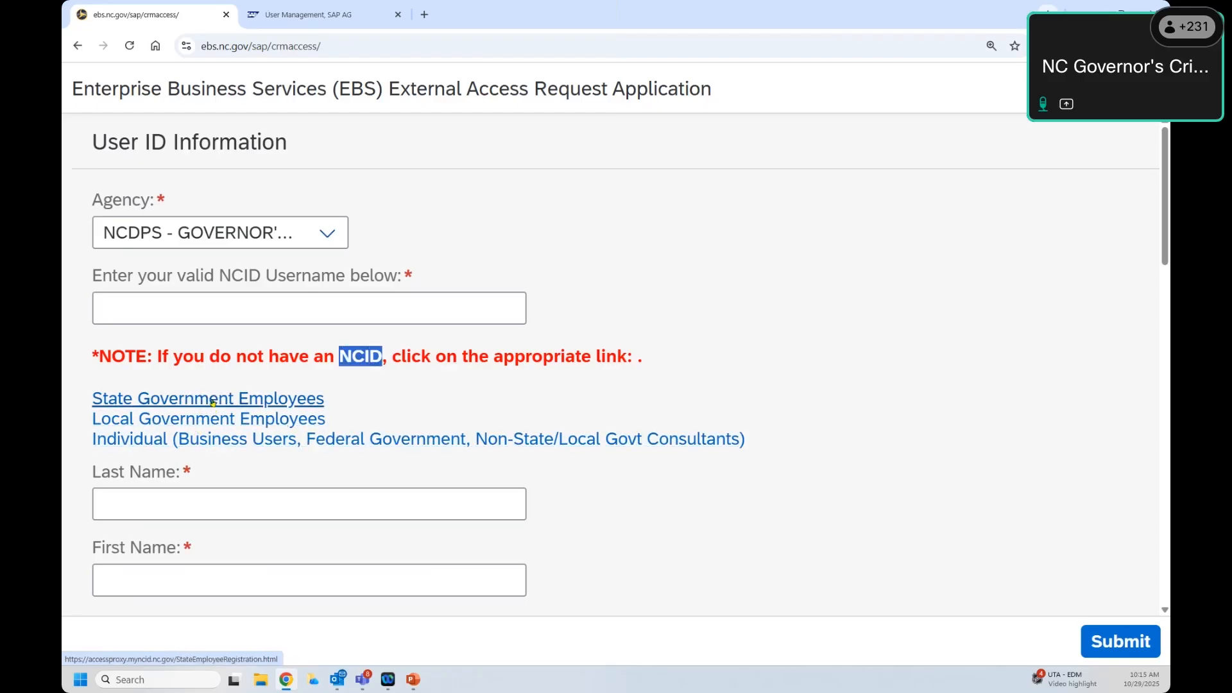
{"action": "left_click_drag", "start_coordinate": [91, 439], "coordinate": [750, 444]}
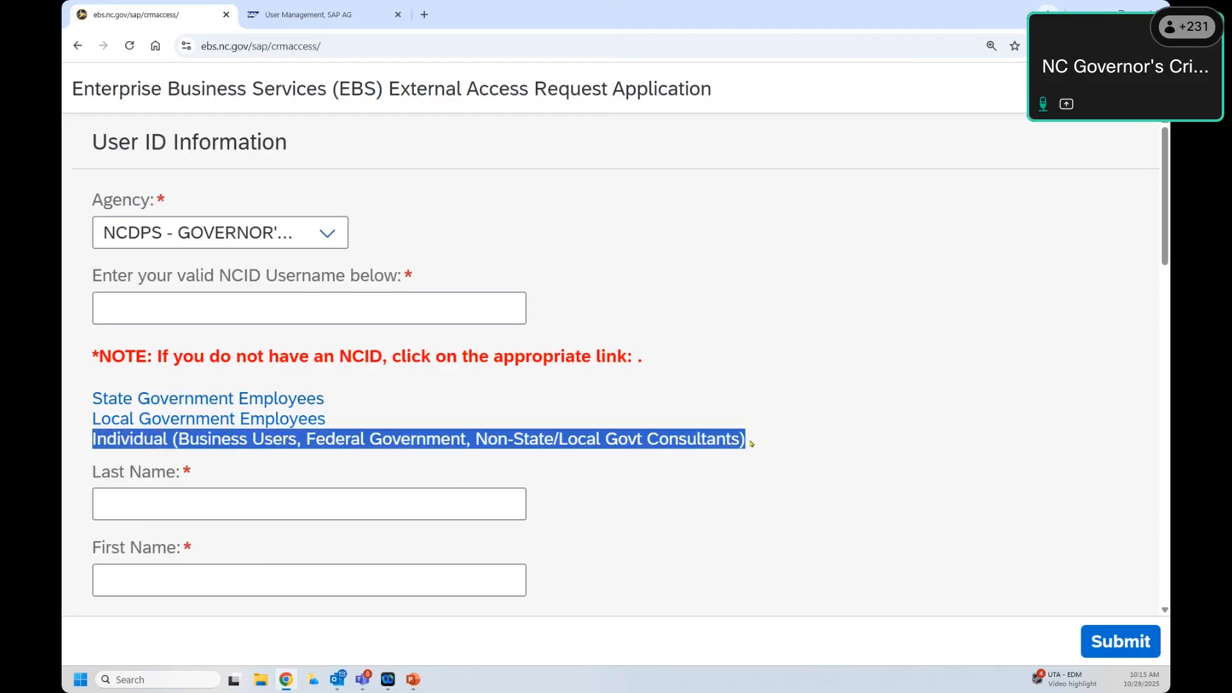
{"action": "left_click", "coordinate": [120, 445]}
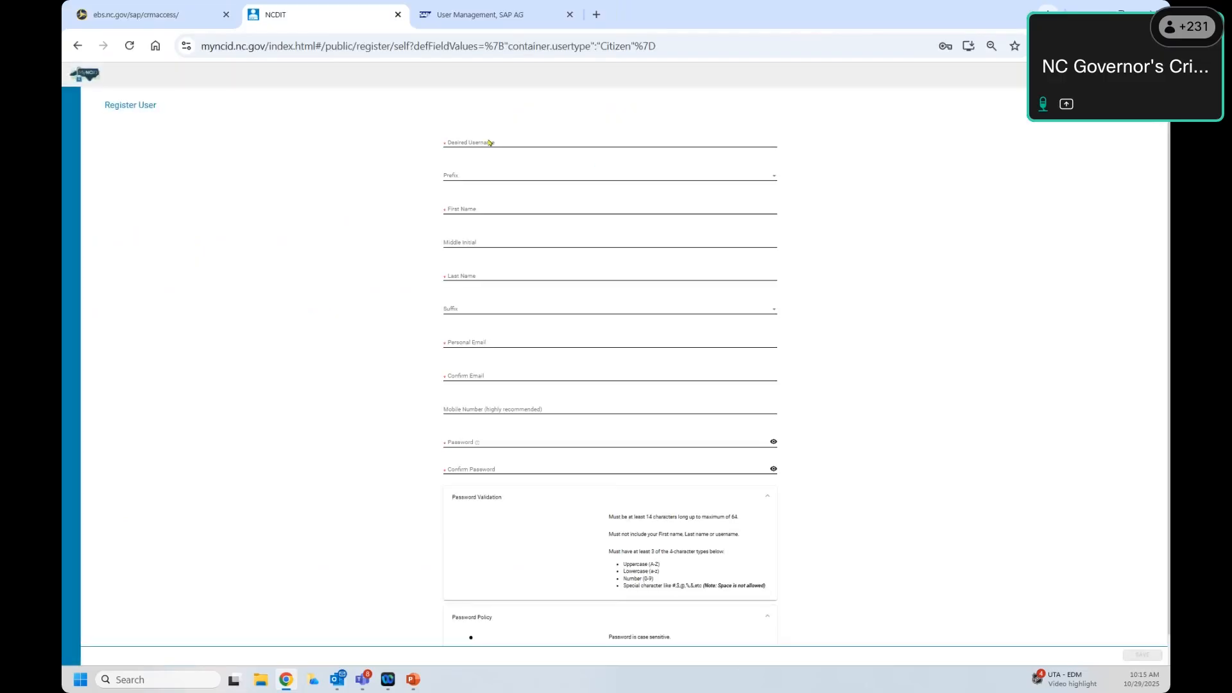
{"action": "left_click", "coordinate": [489, 143]}
{"action": "left_click", "coordinate": [471, 170]}
{"action": "left_click", "coordinate": [453, 145]}
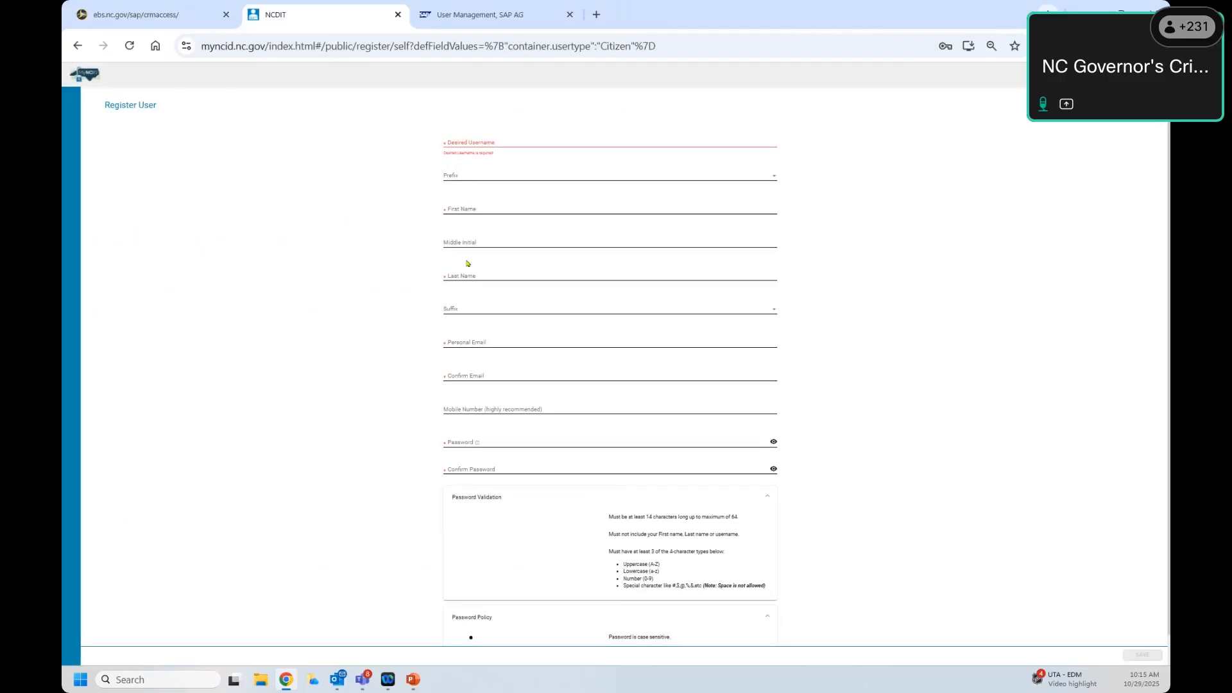
{"action": "scroll", "coordinate": [476, 321], "scroll_direction": "up", "scroll_amount": 2, "text": "ctrl"}
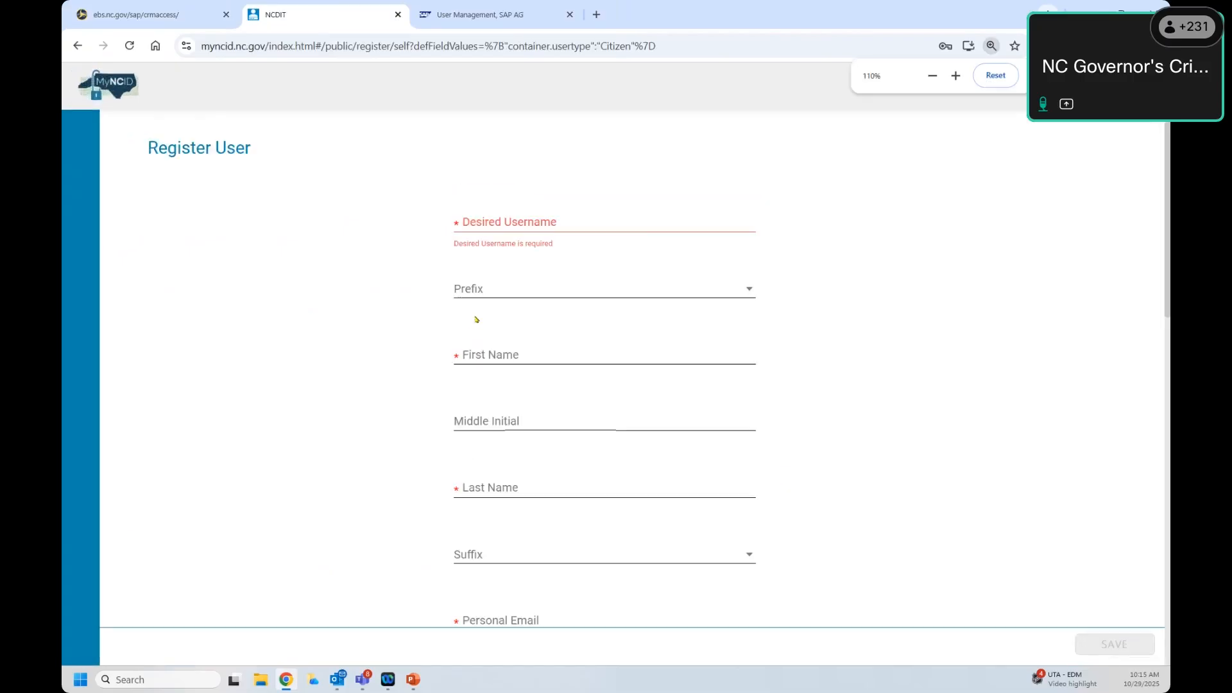
{"action": "scroll", "coordinate": [508, 330], "scroll_direction": "down", "scroll_amount": 1}
{"action": "scroll", "coordinate": [509, 330], "scroll_direction": "down", "scroll_amount": 4}
{"action": "scroll", "coordinate": [508, 327], "scroll_direction": "up", "scroll_amount": 5}
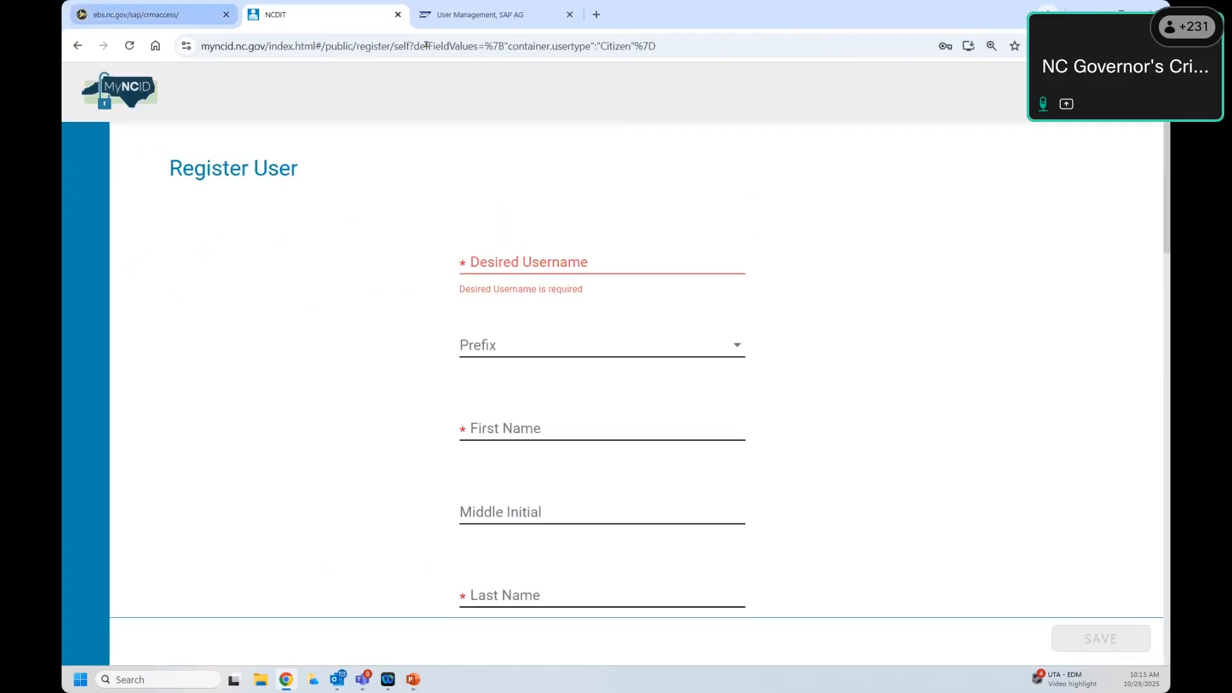
{"action": "left_click", "coordinate": [397, 15]}
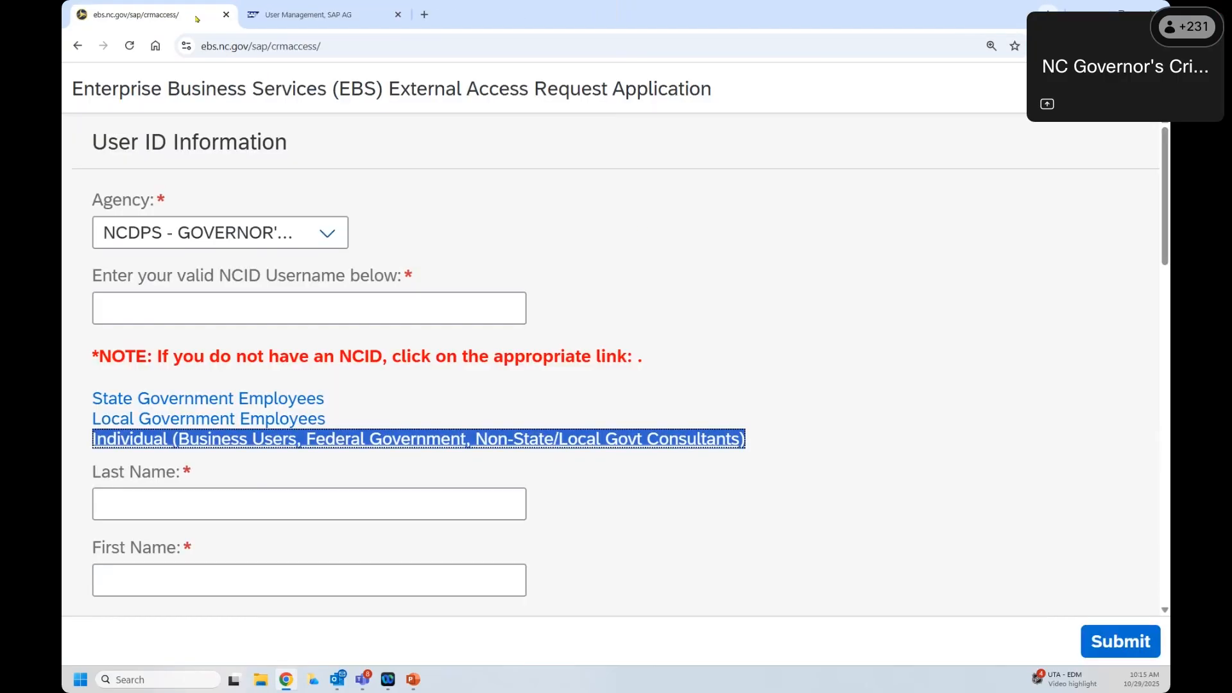
{"action": "left_click", "coordinate": [747, 249]}
{"action": "scroll", "coordinate": [747, 249], "scroll_direction": "down", "scroll_amount": 3}
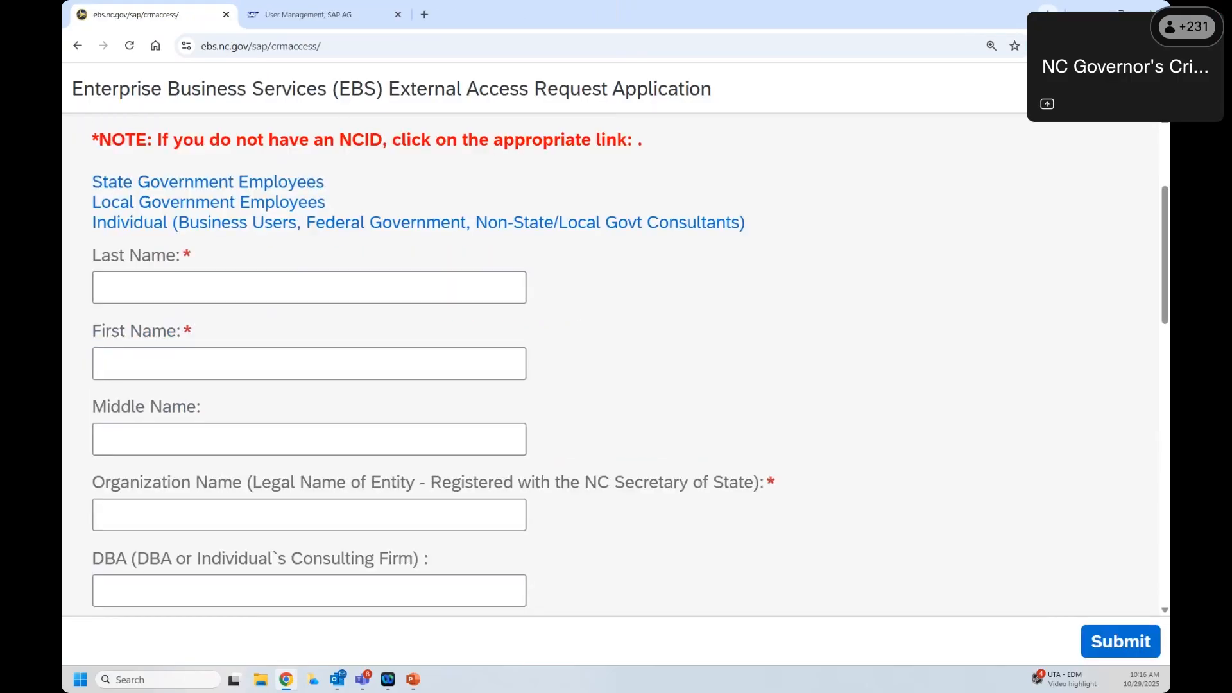
{"action": "left_click", "coordinate": [240, 291]}
{"action": "key", "text": "ctrl+minus"}
{"action": "key", "text": "ctrl+minus"}
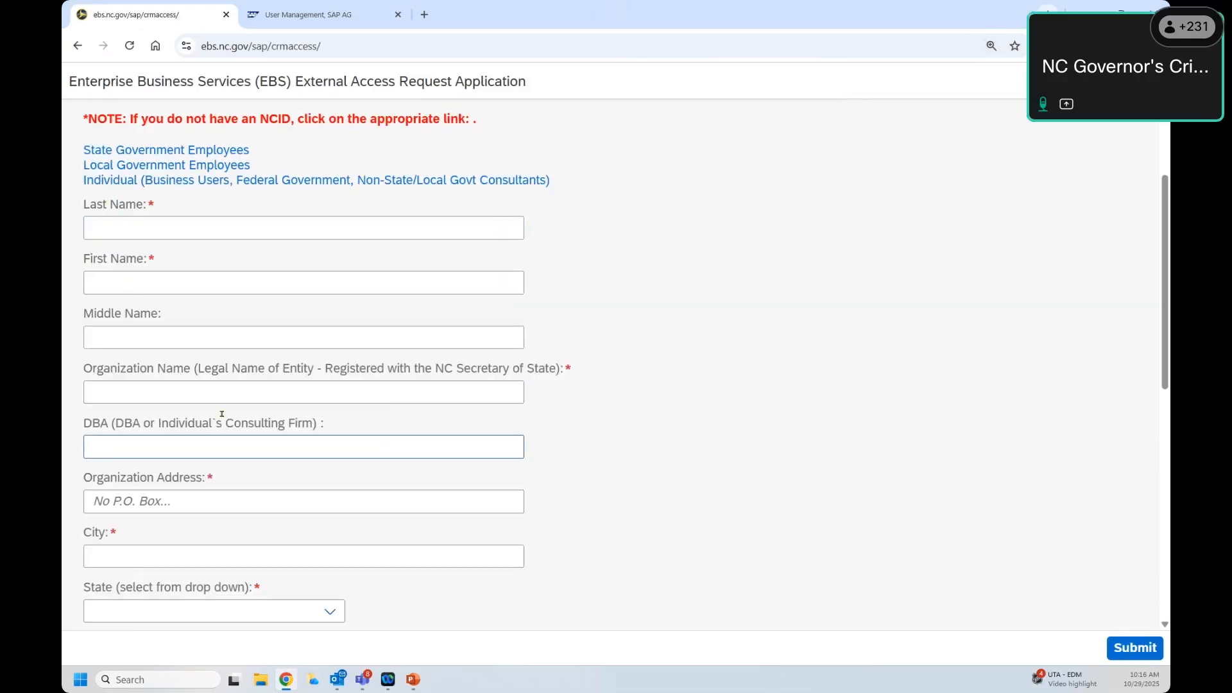
{"action": "left_click", "coordinate": [103, 220]}
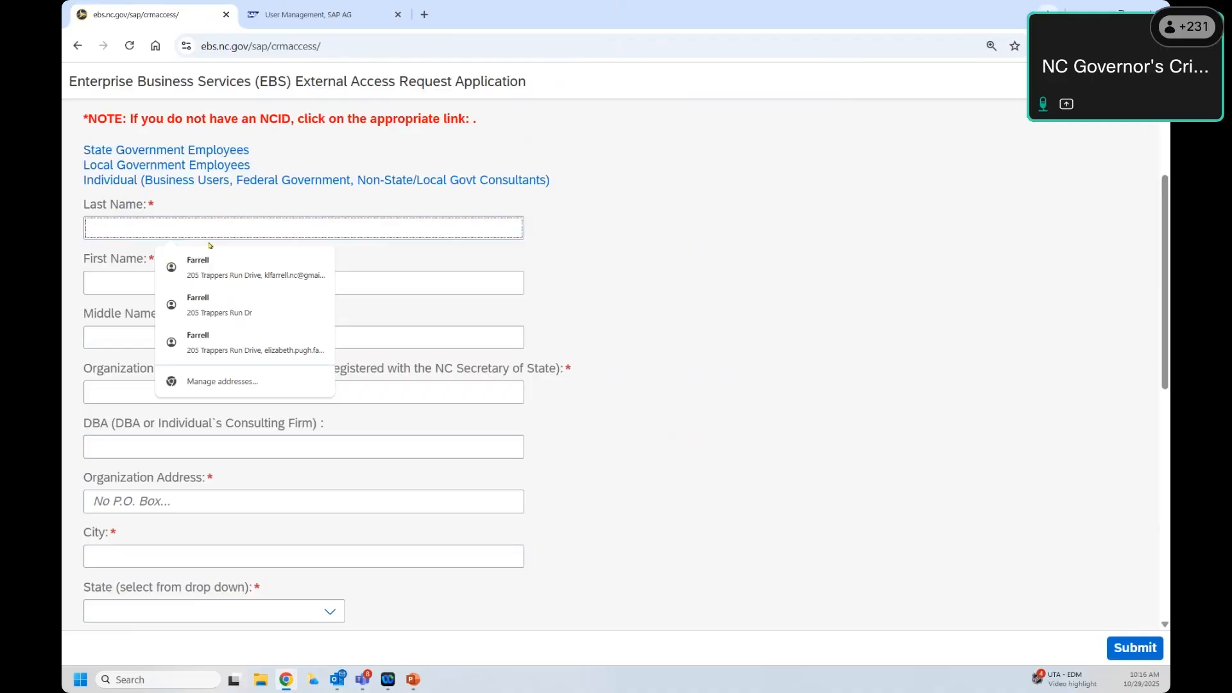
{"action": "left_click", "coordinate": [252, 210]}
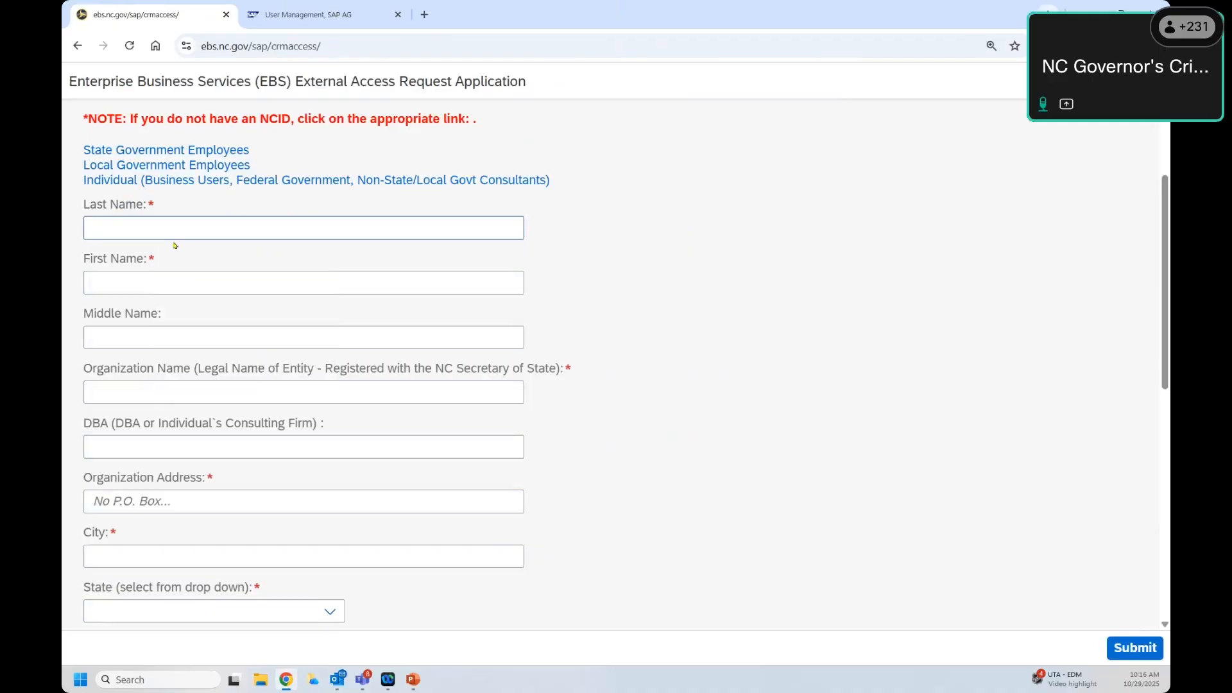
{"action": "left_click", "coordinate": [153, 234]}
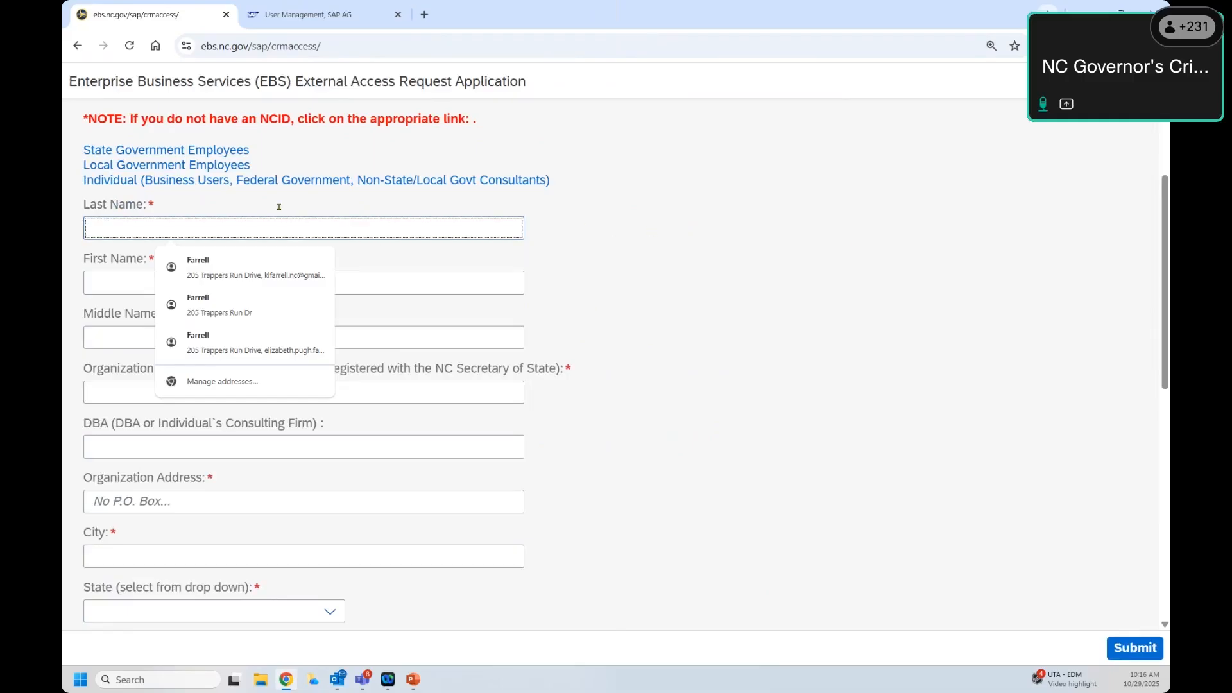
{"action": "left_click", "coordinate": [568, 256]}
{"action": "key", "text": "Tab"}
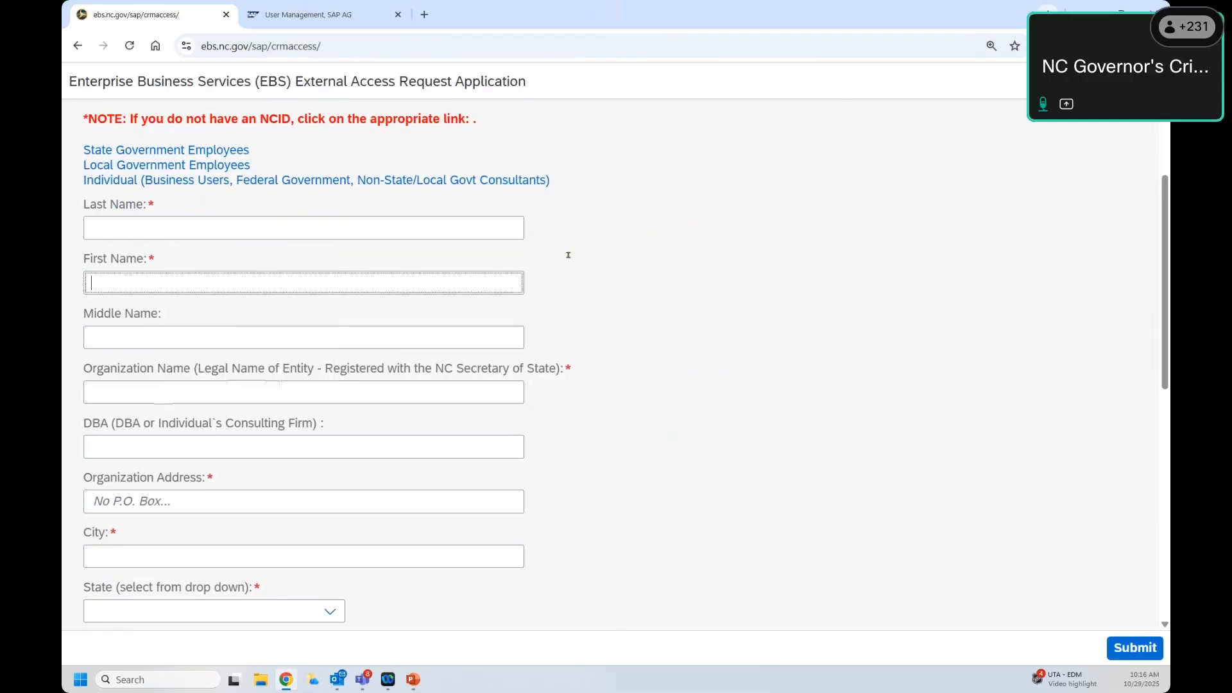
{"action": "left_click", "coordinate": [90, 220]}
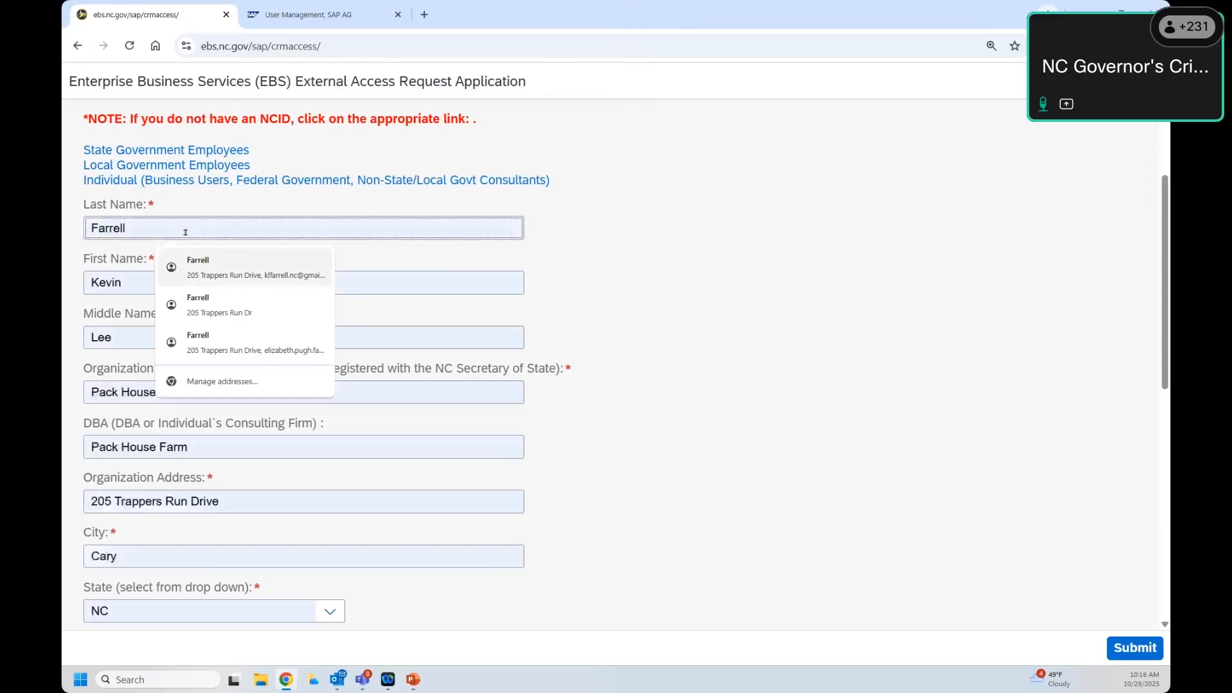
Step: Highlight the Organization Name legal-name note, try 'North Carolina' then 'Chatham County', and clear it
{"action": "left_click", "coordinate": [1077, 286]}
{"action": "scroll", "coordinate": [1061, 276], "scroll_direction": "down", "scroll_amount": 3}
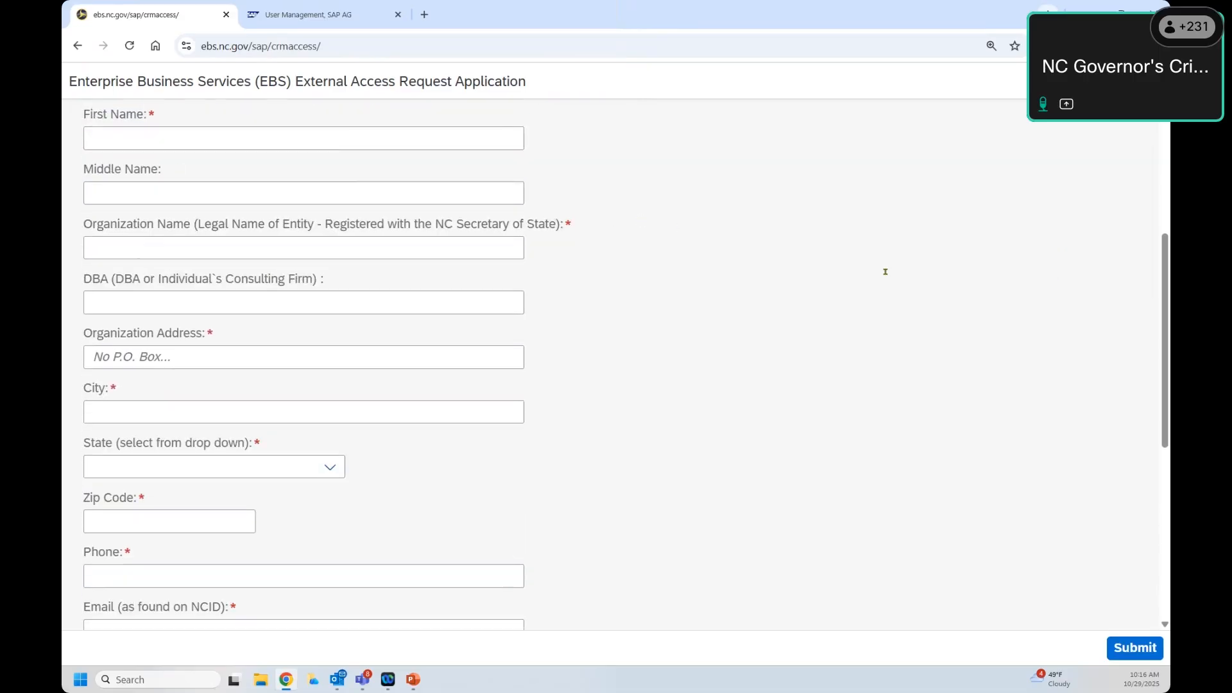
{"action": "scroll", "coordinate": [899, 272], "scroll_direction": "down", "scroll_amount": 2}
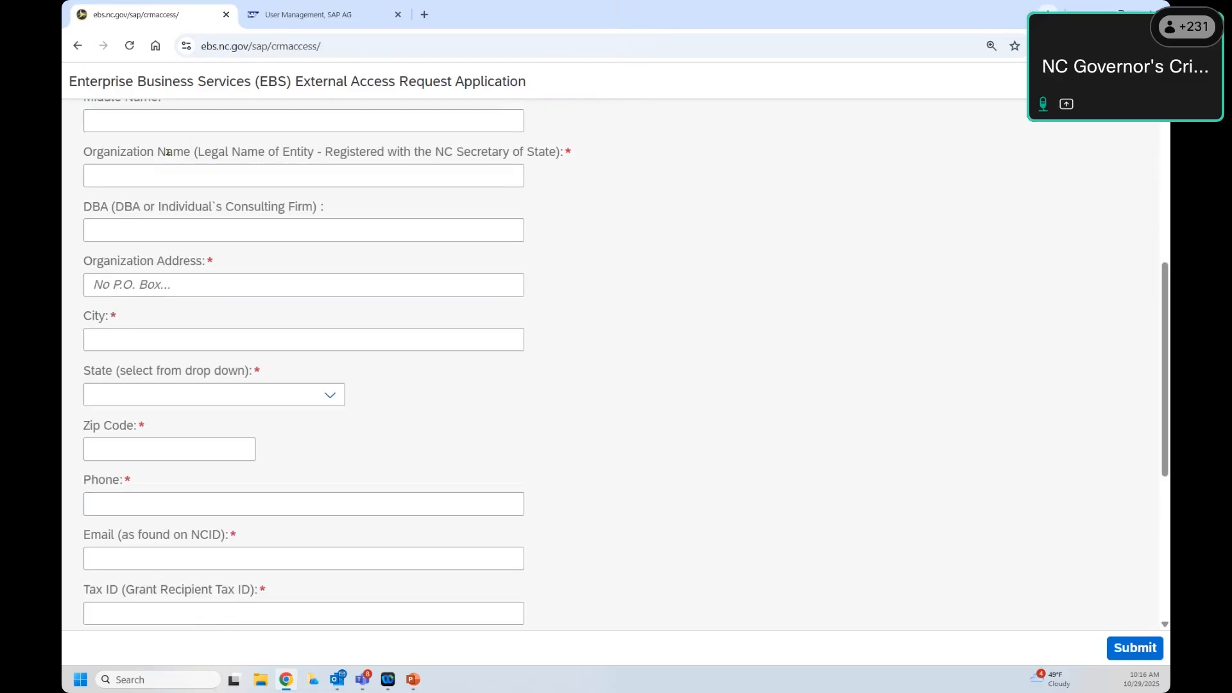
{"action": "left_click_drag", "start_coordinate": [197, 152], "coordinate": [556, 152]}
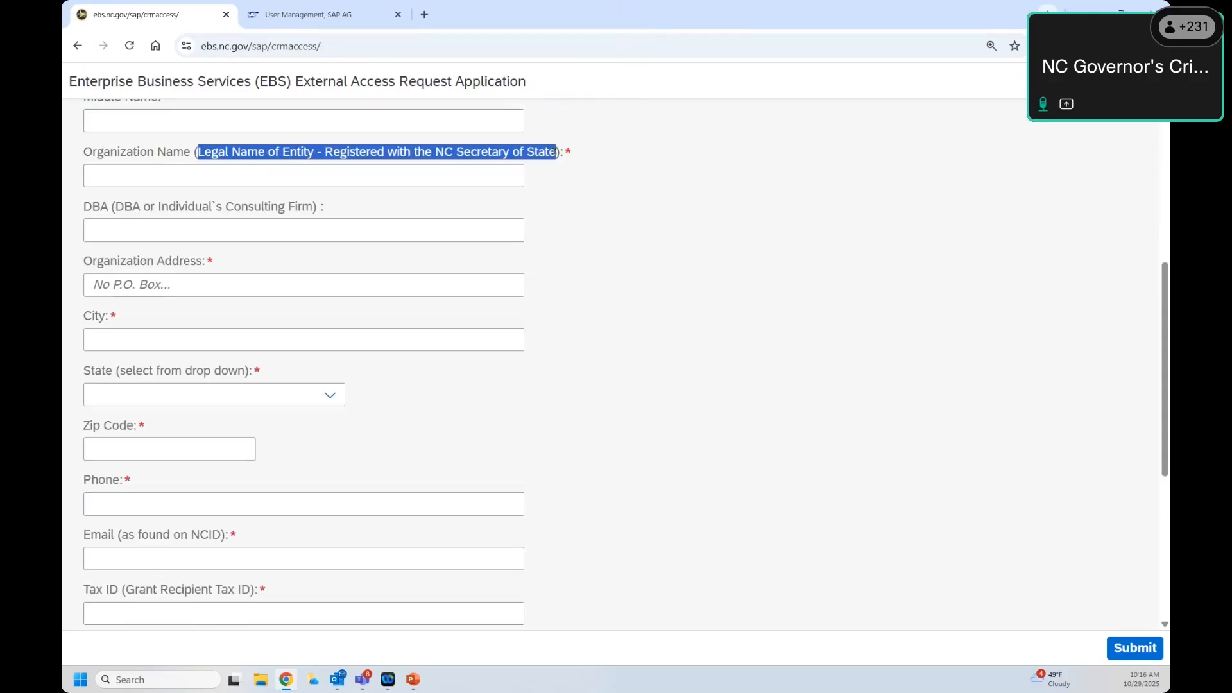
{"action": "left_click", "coordinate": [187, 173]}
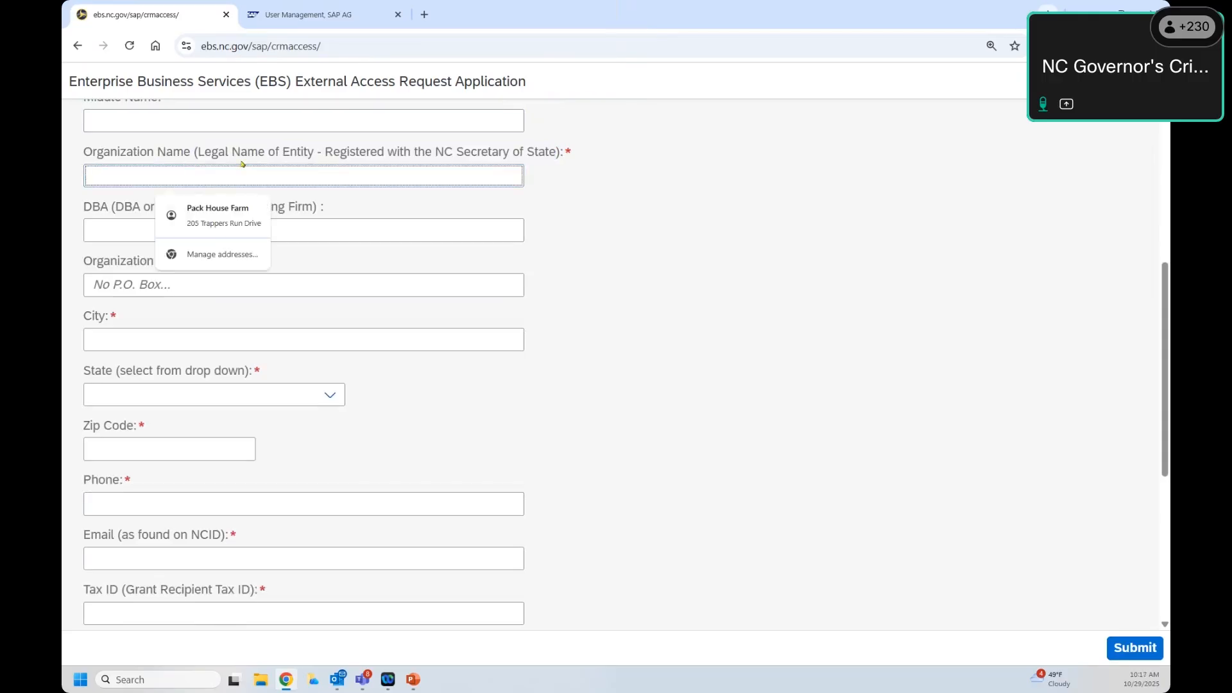
{"action": "type", "text": "NC"}
{"action": "key", "text": "BackSpace"}
{"action": "type", "text": "ort"}
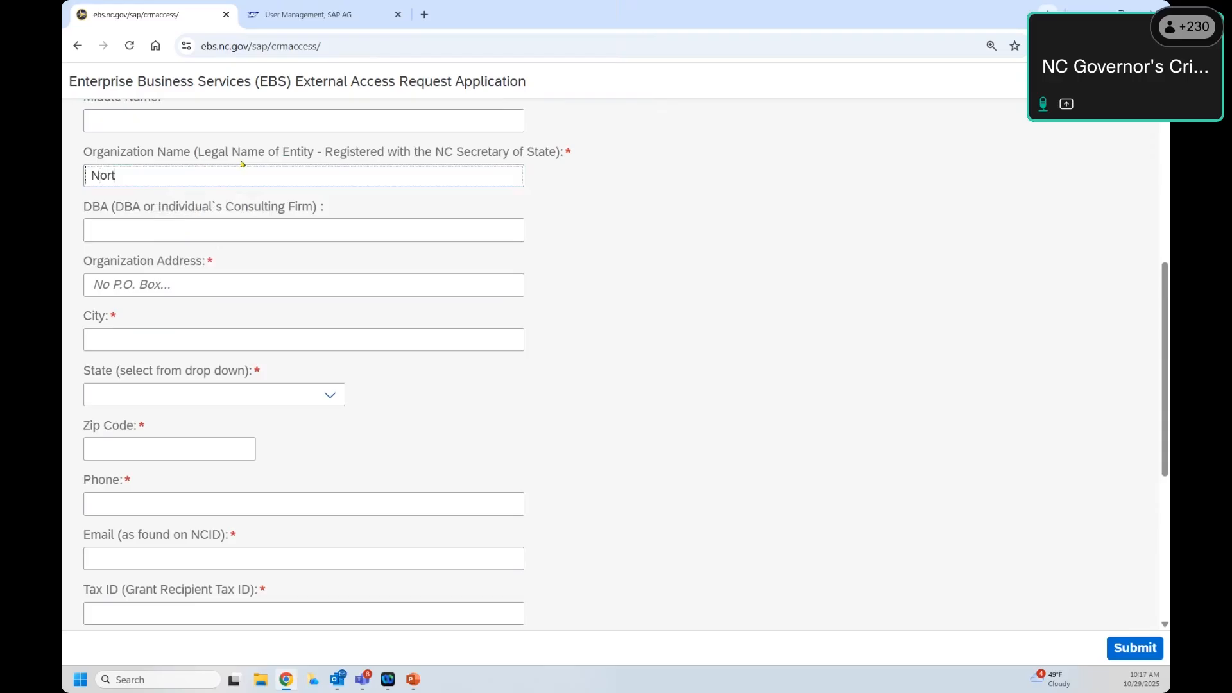
{"action": "type", "text": "h Carolina"}
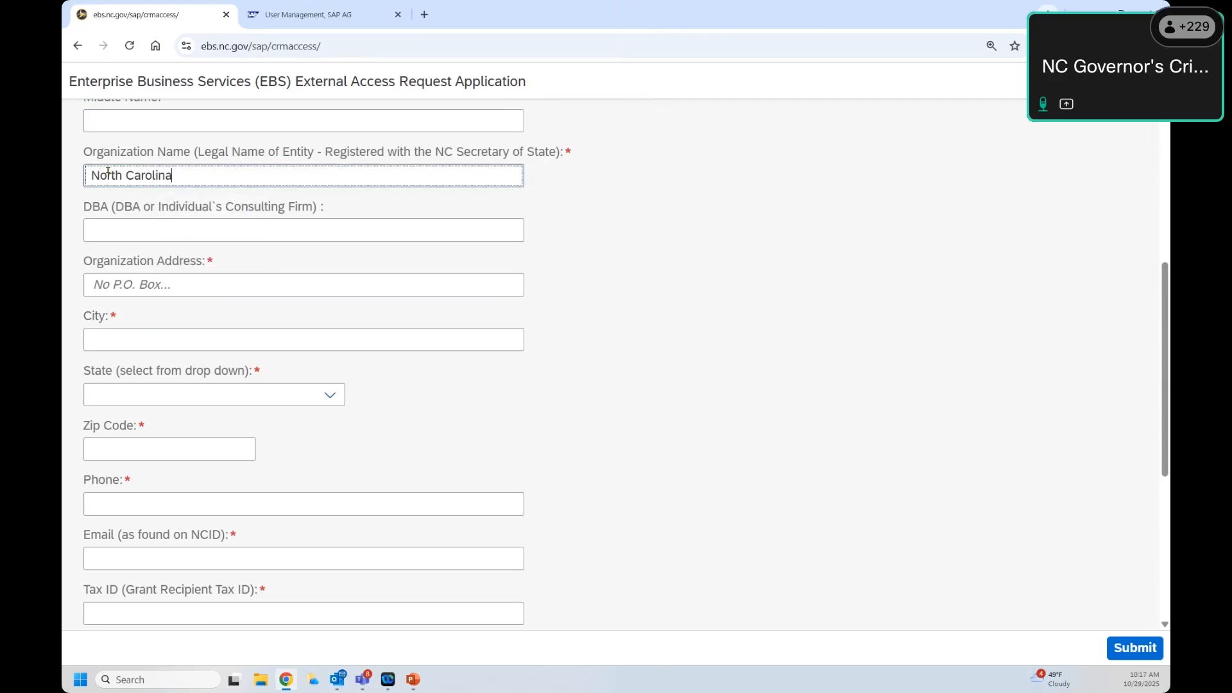
{"action": "left_click_drag", "start_coordinate": [94, 176], "coordinate": [174, 176]}
{"action": "type", "text": "C"}
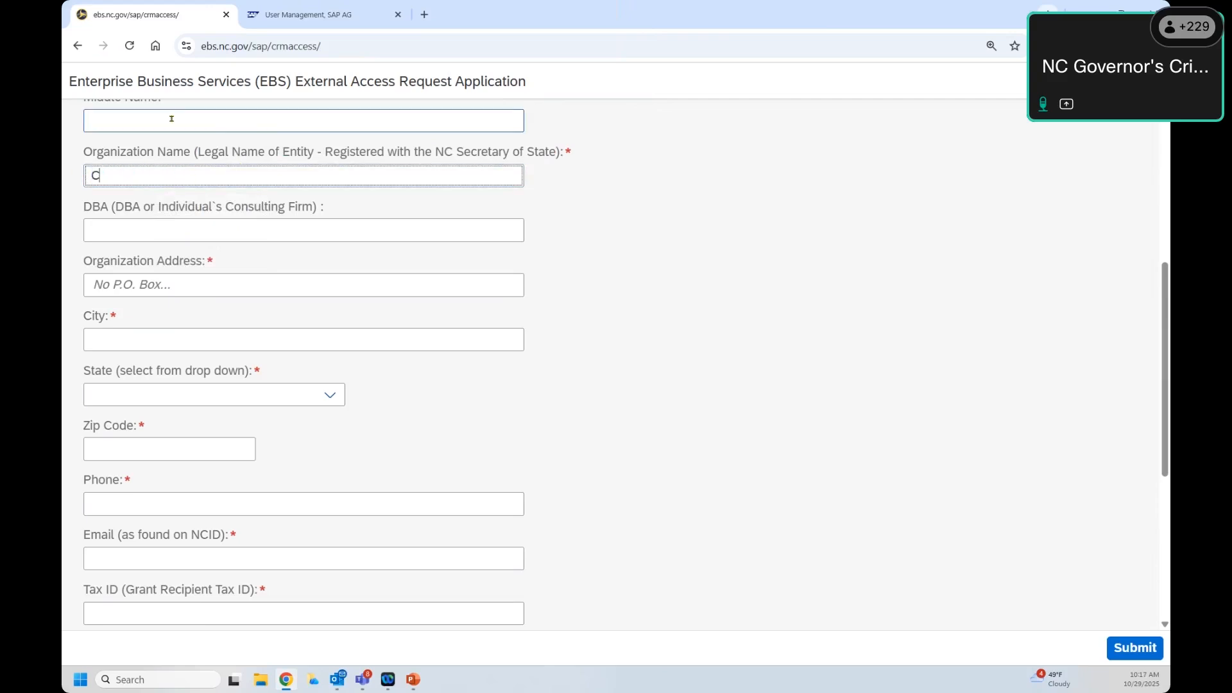
{"action": "type", "text": "hatham County"}
{"action": "key", "text": "BackSpace"}
{"action": "key", "text": "BackSpace"}
{"action": "key", "text": "BackSpace"}
{"action": "key", "text": "BackSpace"}
{"action": "key", "text": "BackSpace"}
{"action": "key", "text": "BackSpace"}
{"action": "key", "text": "BackSpace"}
{"action": "key", "text": "BackSpace"}
{"action": "key", "text": "BackSpace"}
{"action": "key", "text": "BackSpace"}
{"action": "key", "text": "BackSpace"}
{"action": "key", "text": "BackSpace"}
{"action": "key", "text": "BackSpace"}
{"action": "key", "text": "BackSpace"}
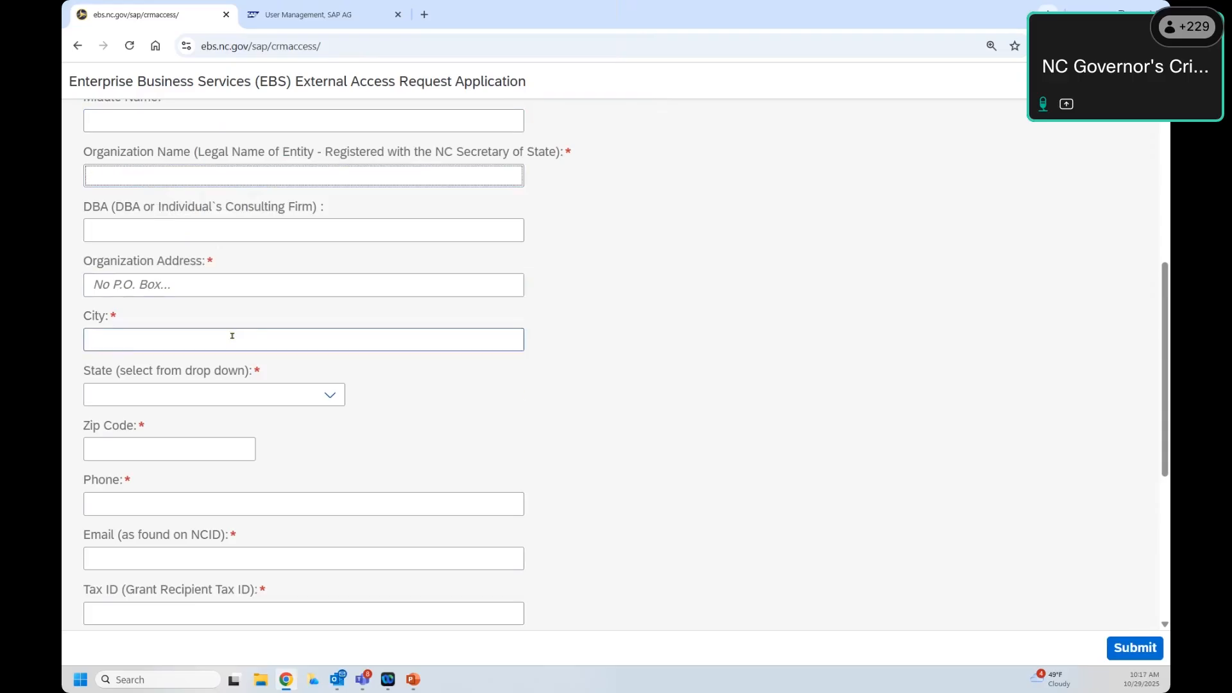
Step: Emphasize the Email-must-match-NCID and Tax ID requirements, then enter and erase a sample Tax ID
{"action": "scroll", "coordinate": [231, 335], "scroll_direction": "down", "scroll_amount": 1}
{"action": "scroll", "coordinate": [224, 382], "scroll_direction": "down", "scroll_amount": 1}
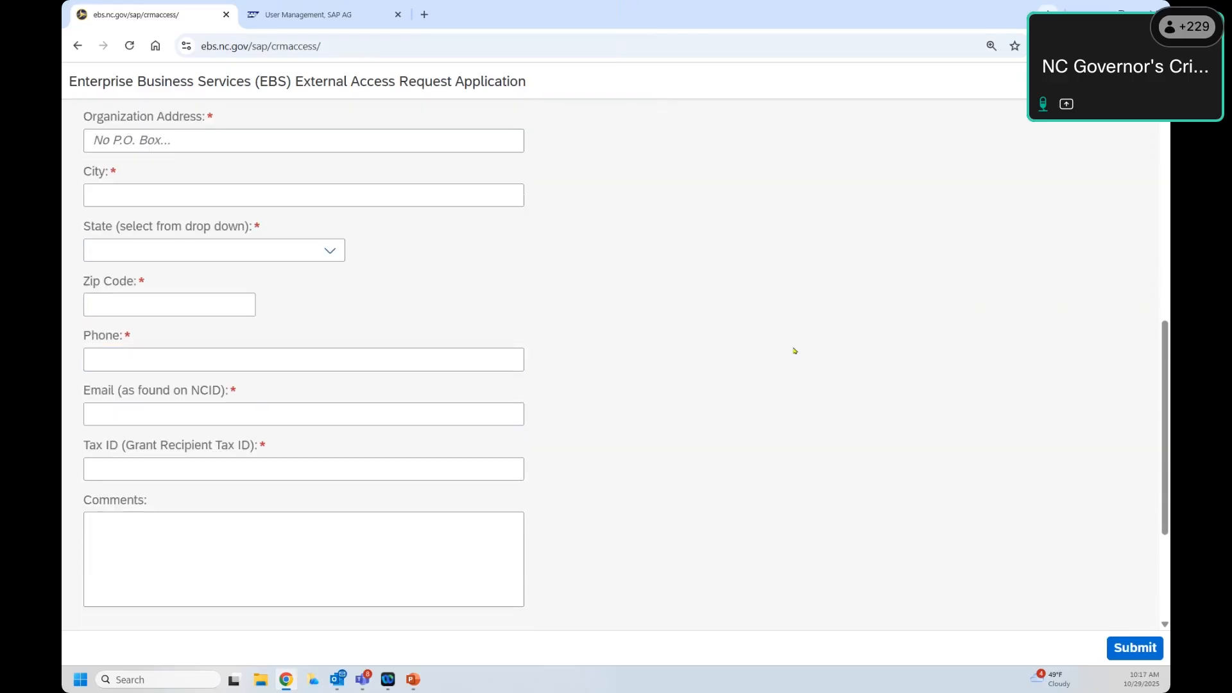
{"action": "scroll", "coordinate": [107, 310], "scroll_direction": "down", "scroll_amount": 1}
{"action": "left_click", "coordinate": [134, 334]}
{"action": "left_click_drag", "start_coordinate": [120, 319], "coordinate": [218, 316]}
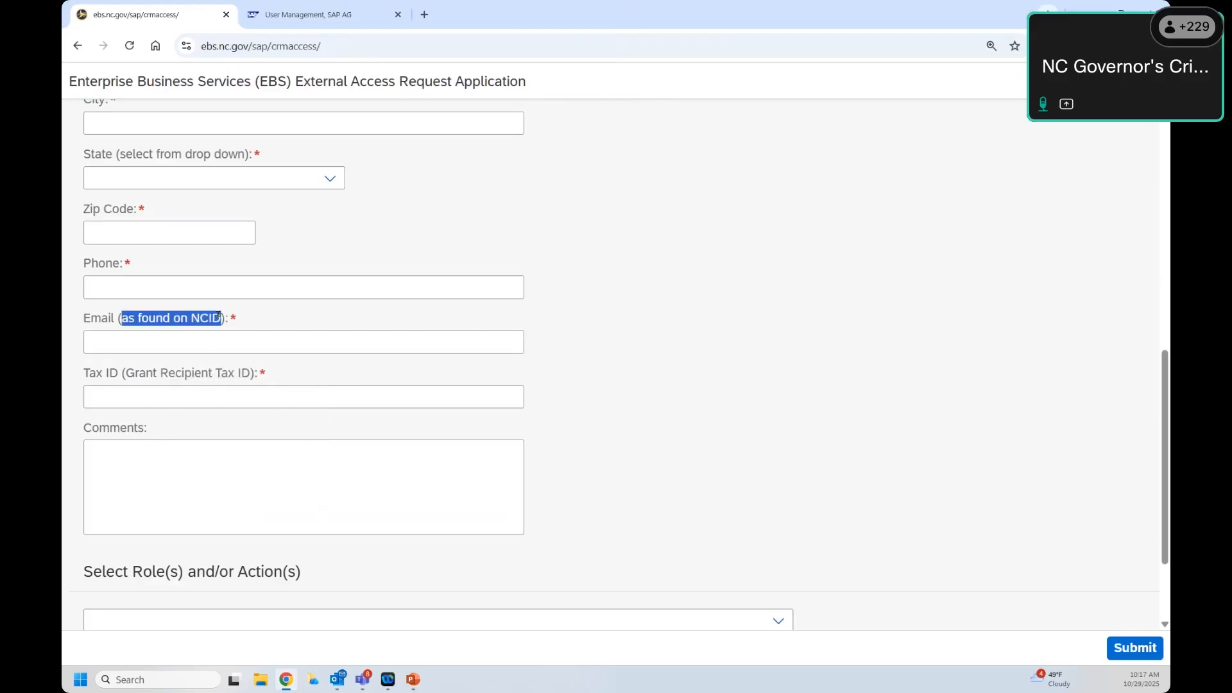
{"action": "left_click", "coordinate": [223, 414]}
{"action": "left_click_drag", "start_coordinate": [76, 373], "coordinate": [295, 374]}
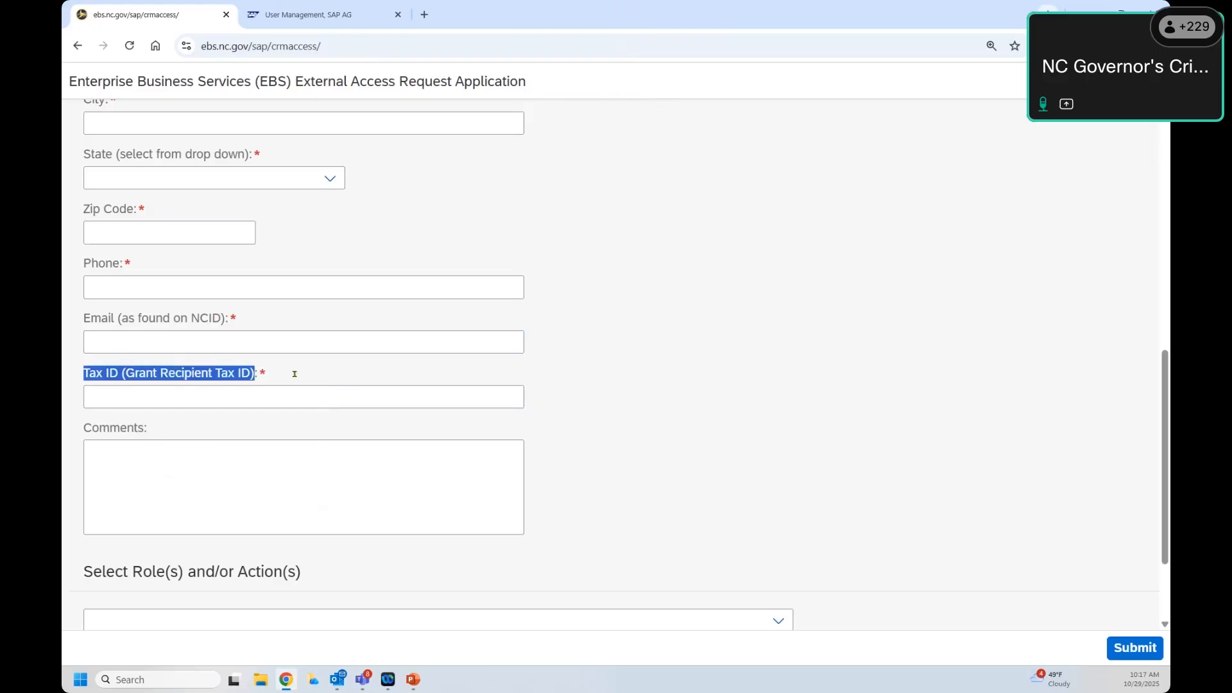
{"action": "left_click", "coordinate": [231, 396]}
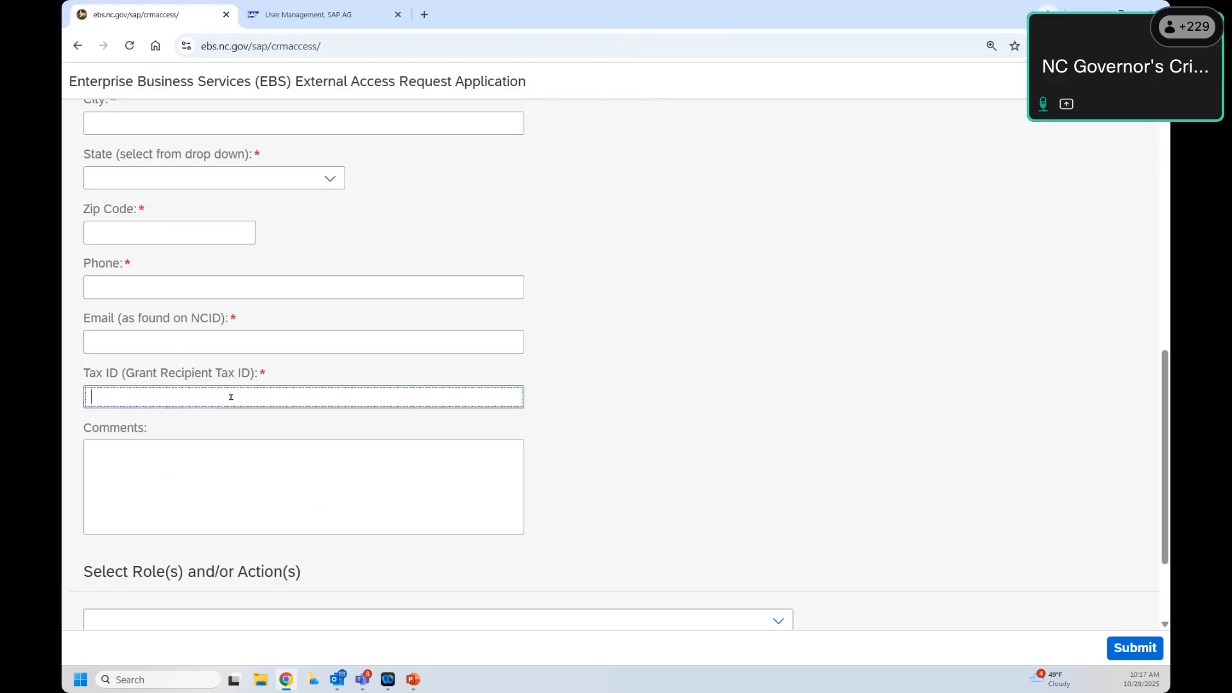
{"action": "type", "text": "56-"}
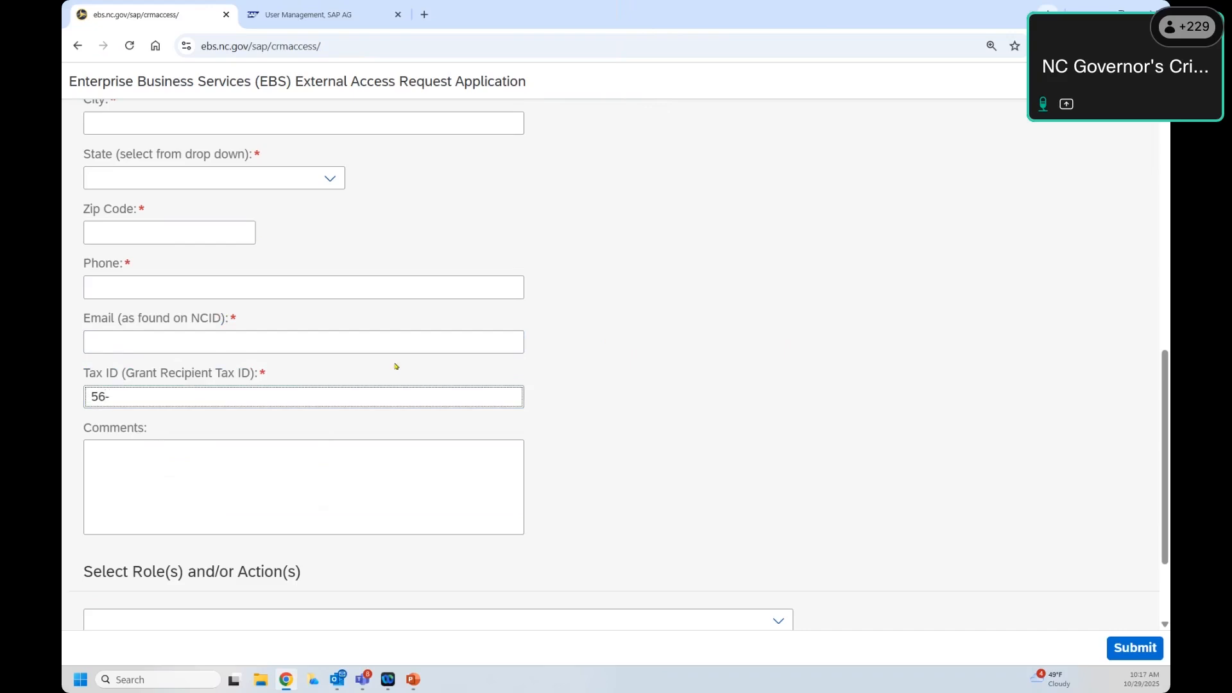
{"action": "type", "text": "457876"}
{"action": "key", "text": "BackSpace"}
{"action": "key", "text": "BackSpace"}
{"action": "key", "text": "BackSpace"}
{"action": "key", "text": "BackSpace"}
{"action": "key", "text": "BackSpace"}
{"action": "key", "text": "BackSpace"}
{"action": "key", "text": "BackSpace"}
{"action": "key", "text": "BackSpace"}
{"action": "key", "text": "BackSpace"}
Step: Select SUBRECIPIENT in the Role(s) list
{"action": "scroll", "coordinate": [396, 367], "scroll_direction": "down", "scroll_amount": 2}
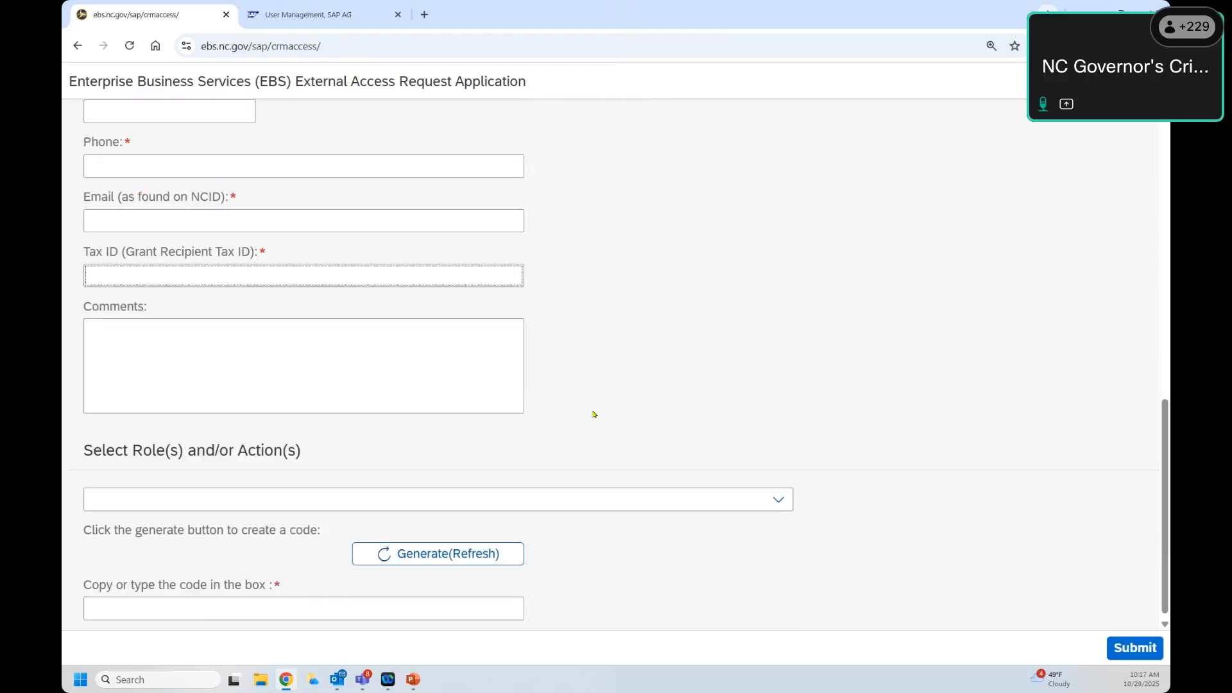
{"action": "left_click", "coordinate": [778, 492]}
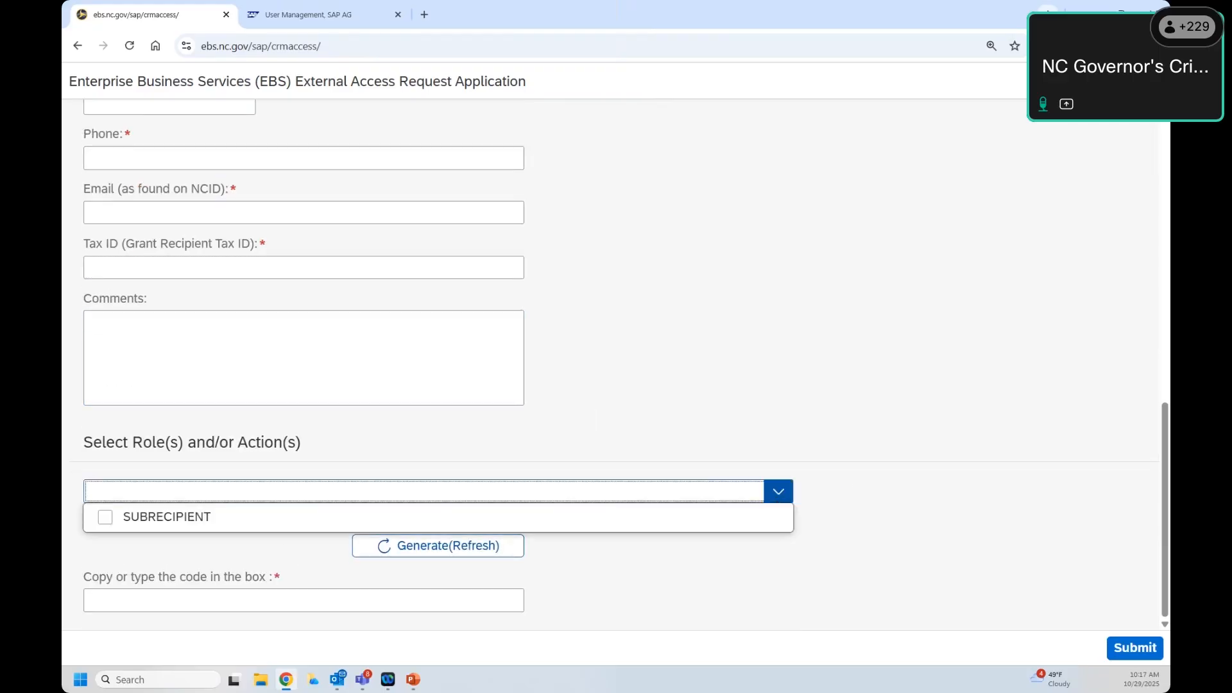
{"action": "left_click", "coordinate": [104, 516]}
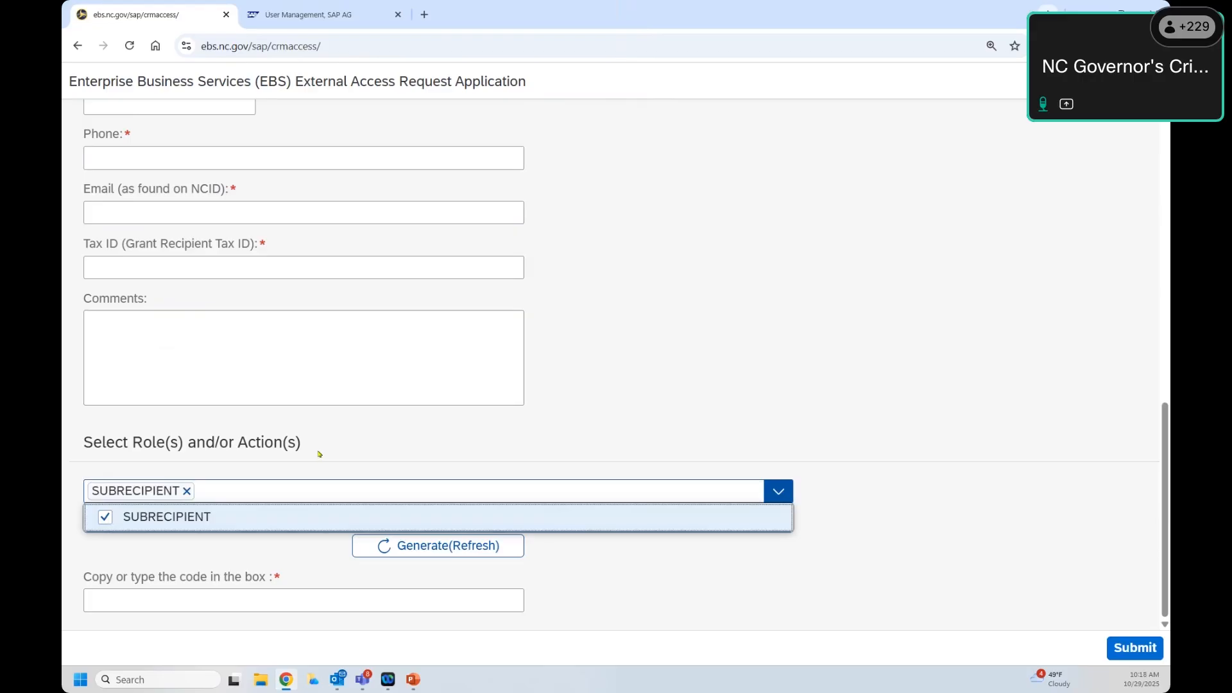
{"action": "left_click", "coordinate": [683, 576]}
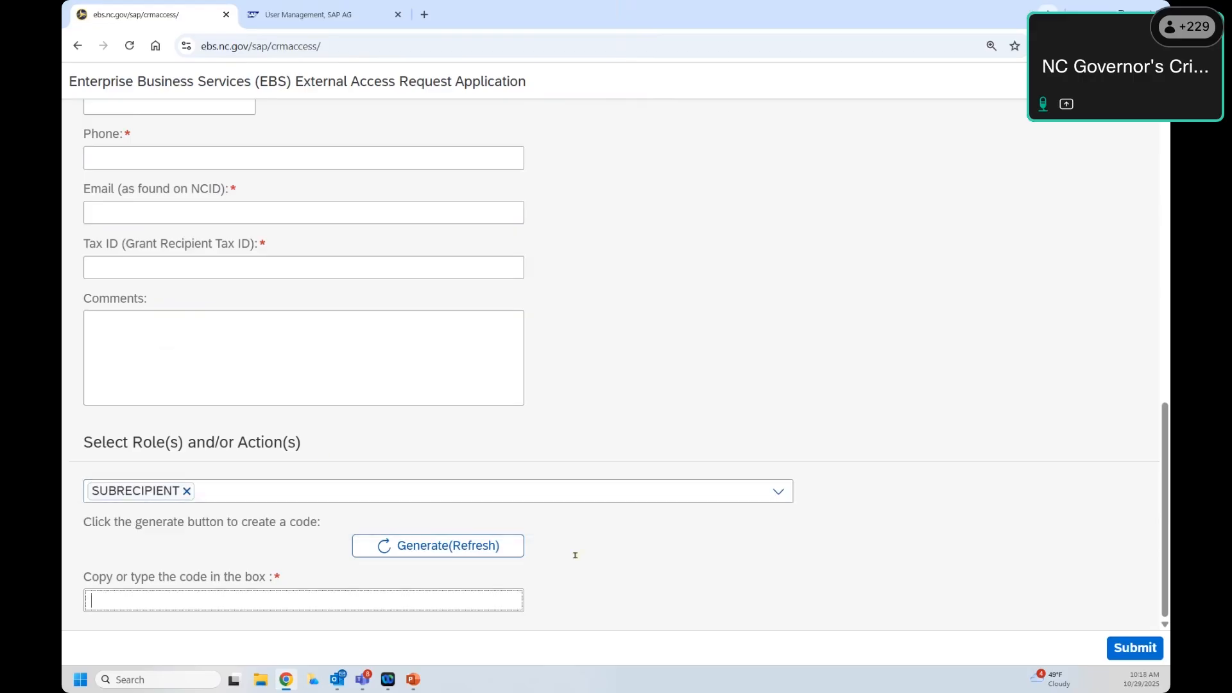
Step: Generate a new verification code, select it, and place the caret in the code box
{"action": "left_click", "coordinate": [438, 545]}
{"action": "left_click_drag", "start_coordinate": [143, 541], "coordinate": [82, 547]}
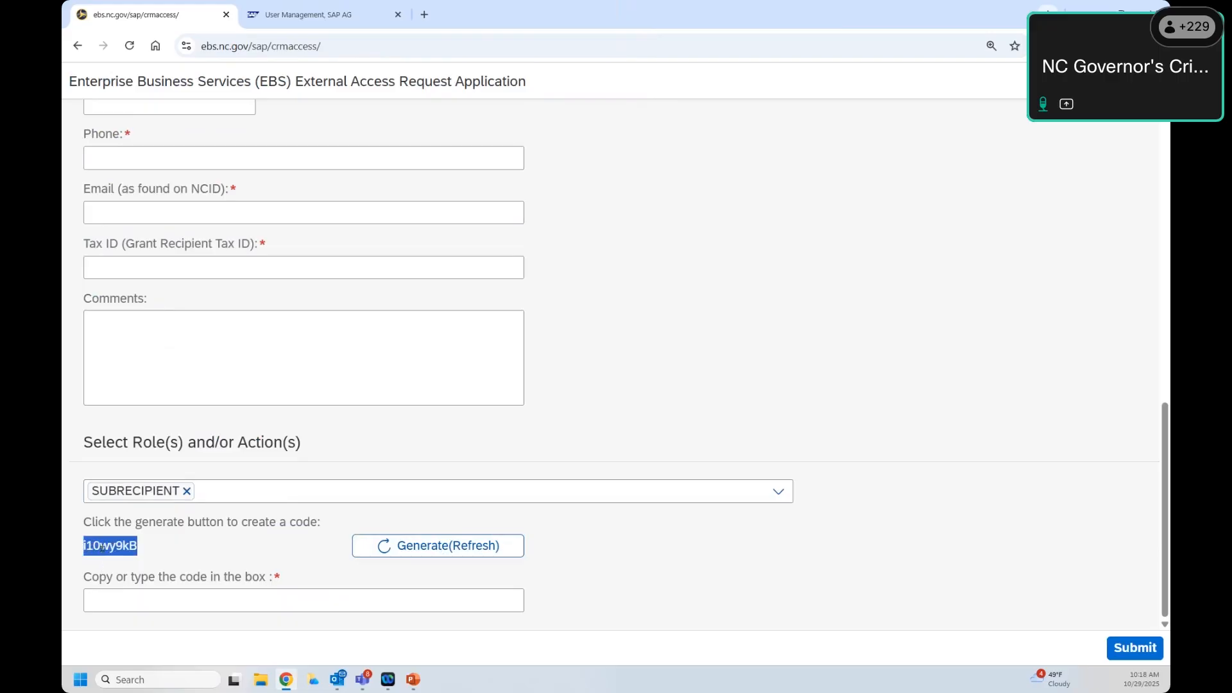
{"action": "left_click", "coordinate": [146, 596]}
{"action": "scroll", "coordinate": [1095, 494], "scroll_direction": "up", "scroll_amount": 15}
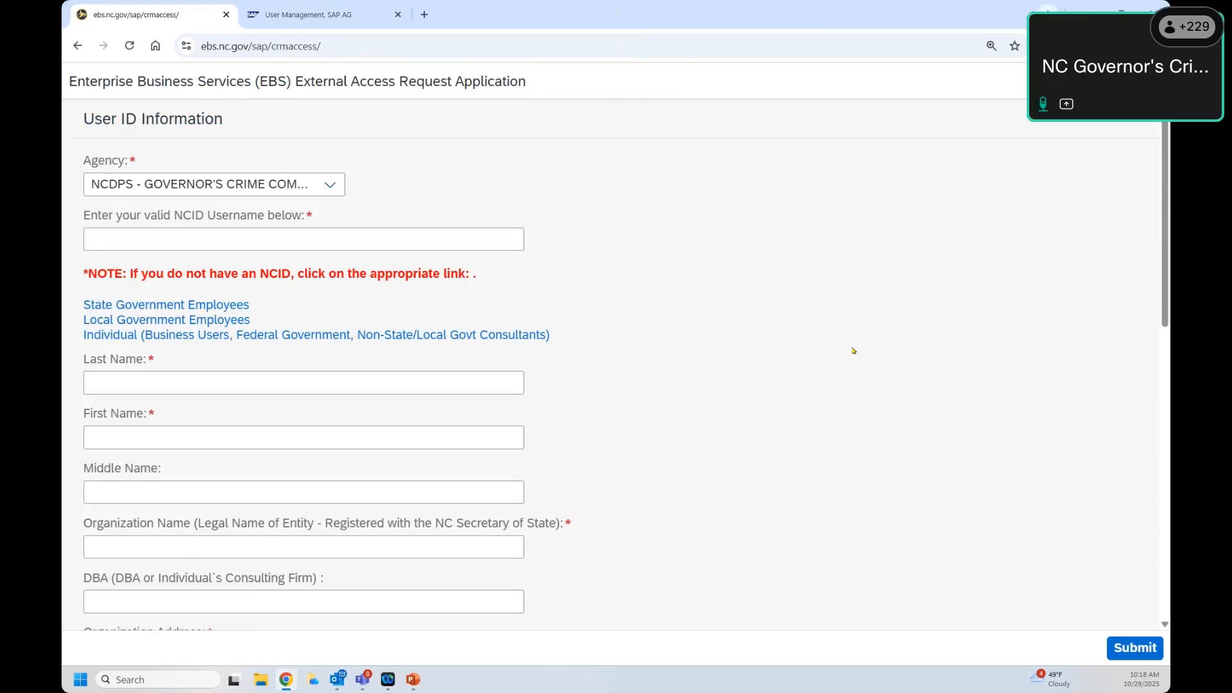
{"action": "scroll", "coordinate": [854, 351], "scroll_direction": "down", "scroll_amount": 15}
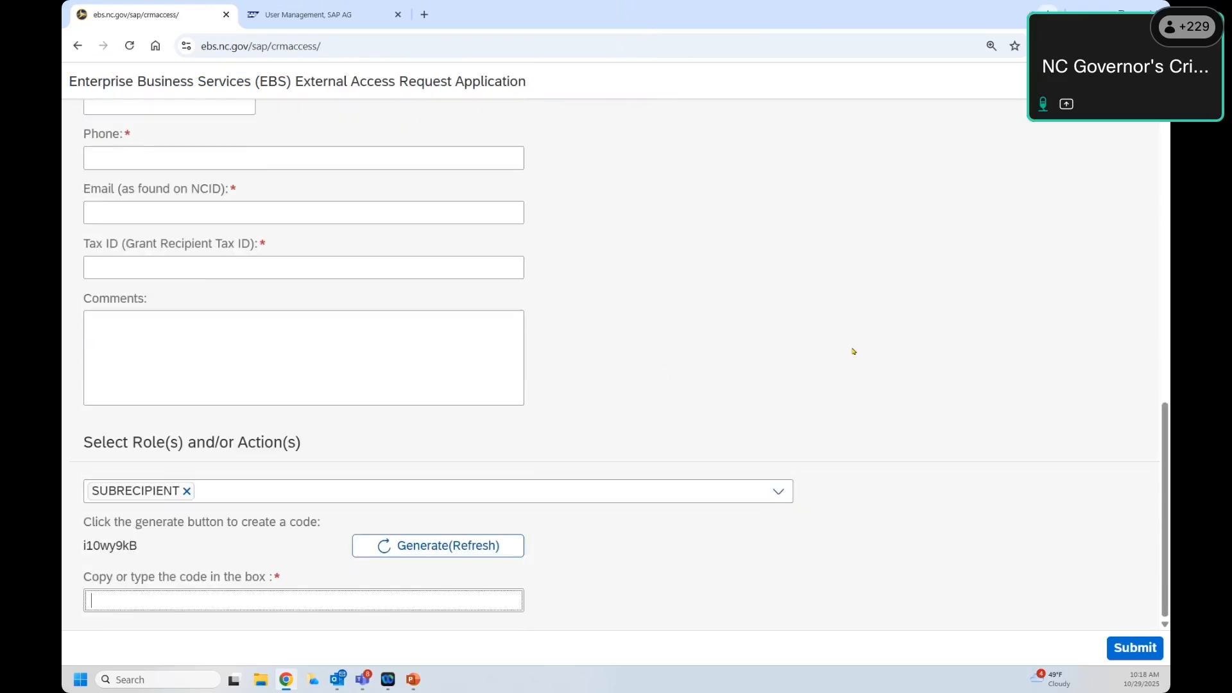
{"action": "scroll", "coordinate": [419, 416], "scroll_direction": "up", "scroll_amount": 15}
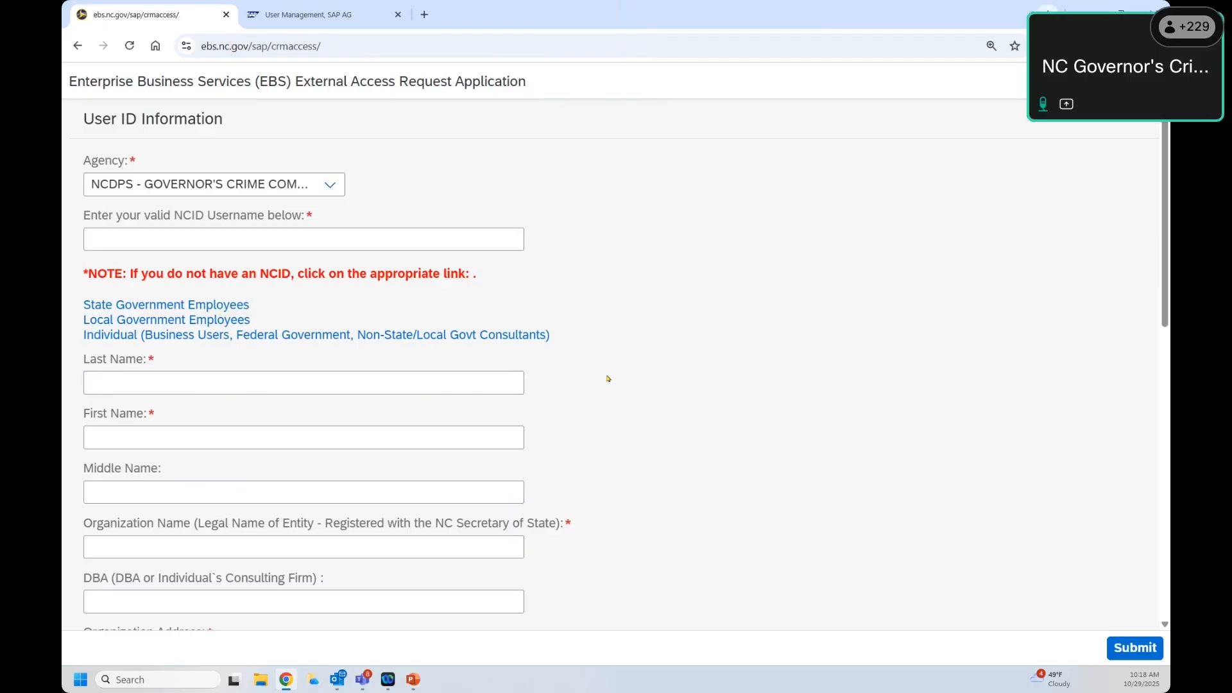
{"action": "left_click_drag", "start_coordinate": [143, 360], "coordinate": [84, 354]}
{"action": "left_click", "coordinate": [106, 362]}
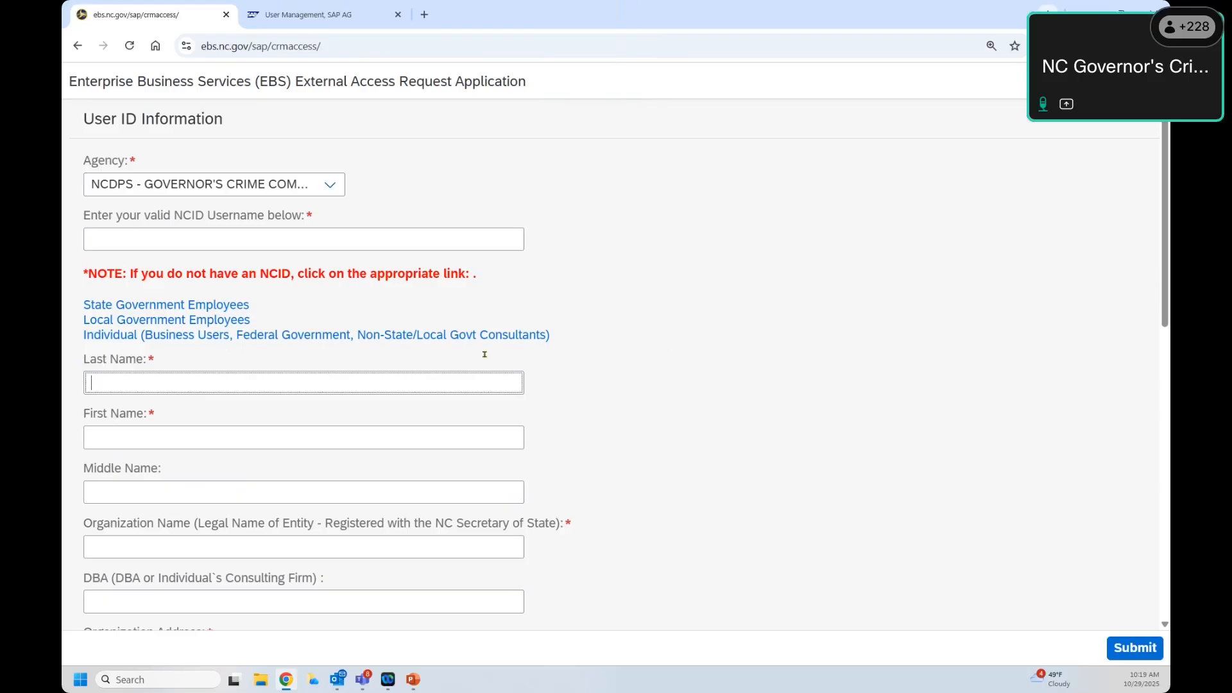
{"action": "left_click_drag", "start_coordinate": [84, 359], "coordinate": [143, 359]}
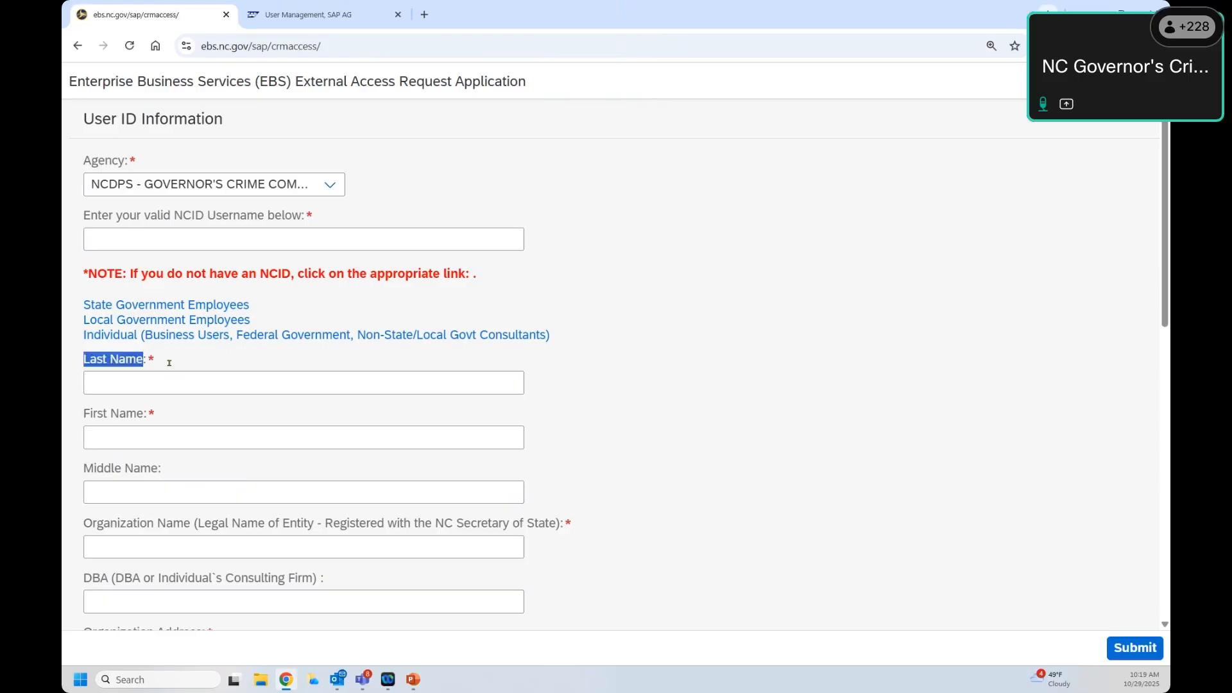
{"action": "left_click", "coordinate": [169, 363]}
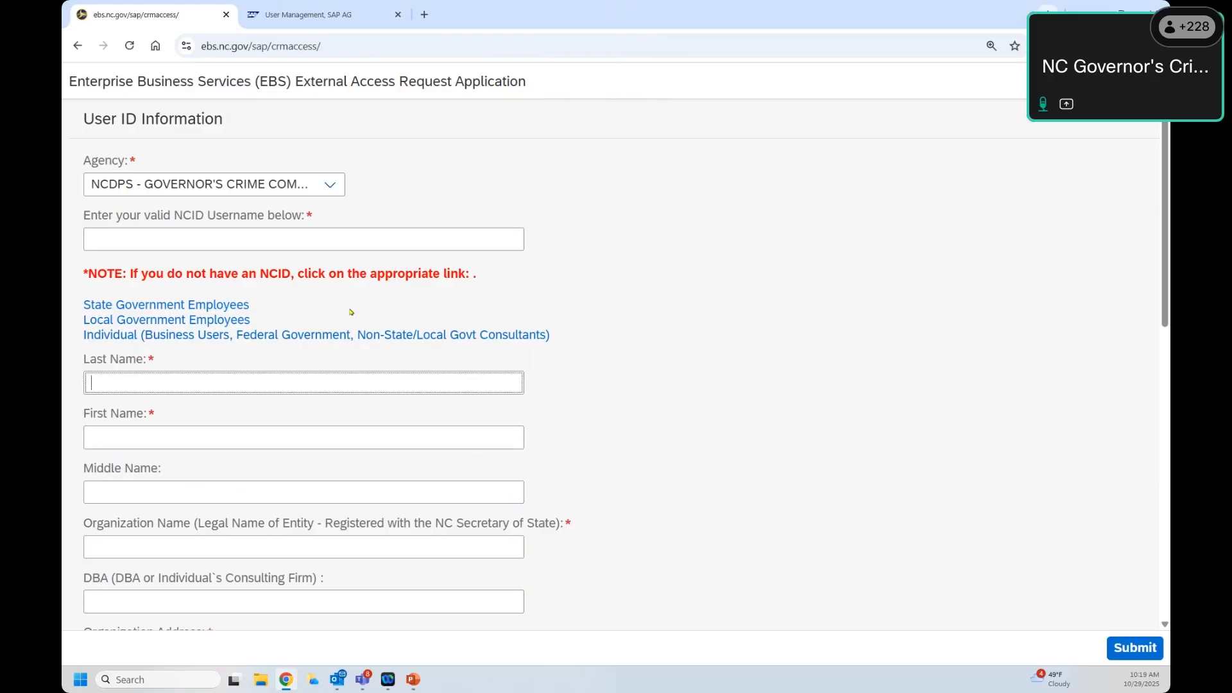
{"action": "left_click", "coordinate": [294, 293]}
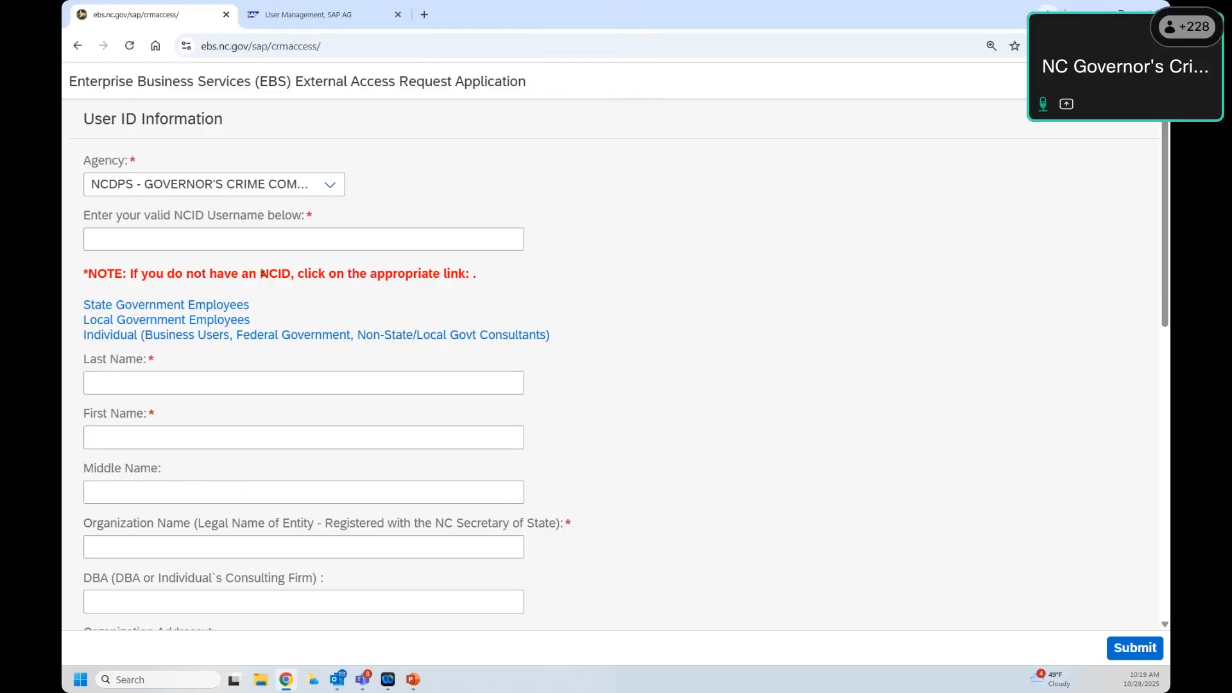
{"action": "left_click_drag", "start_coordinate": [263, 274], "coordinate": [463, 274]}
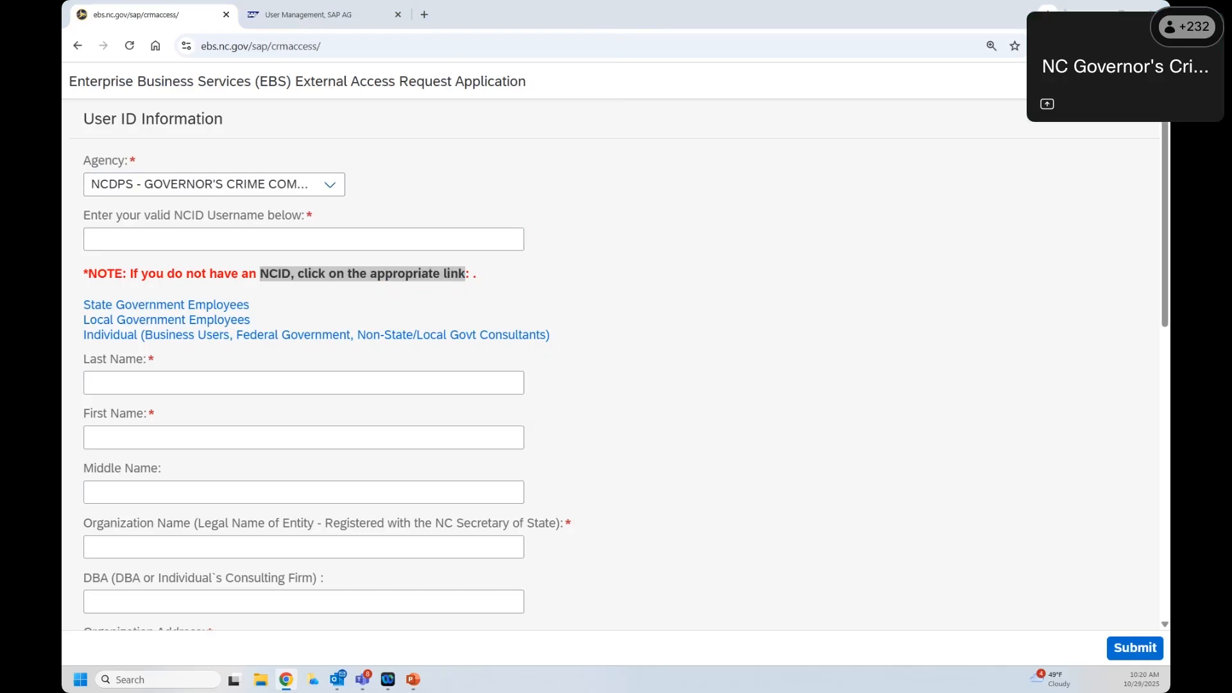
Step: Return to the slideshow and advance to slide 4, 'Requesting Access to EBS - NCID'
{"action": "key", "text": "alt+Tab"}
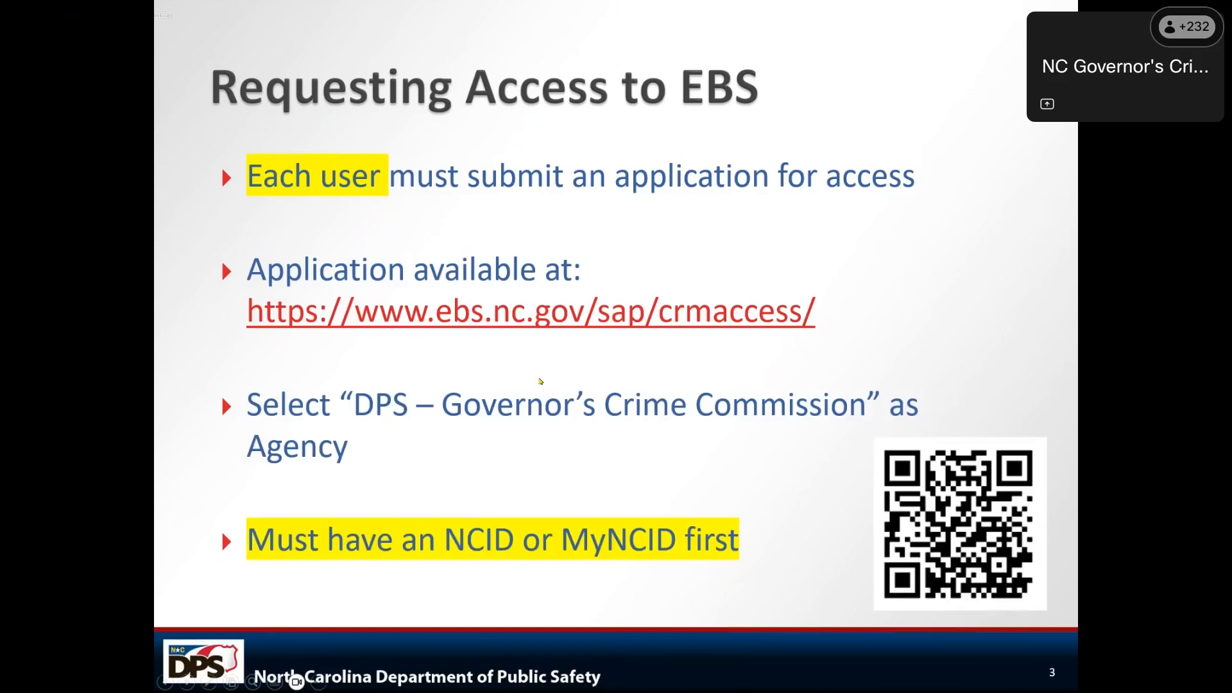
{"action": "key", "text": "Right"}
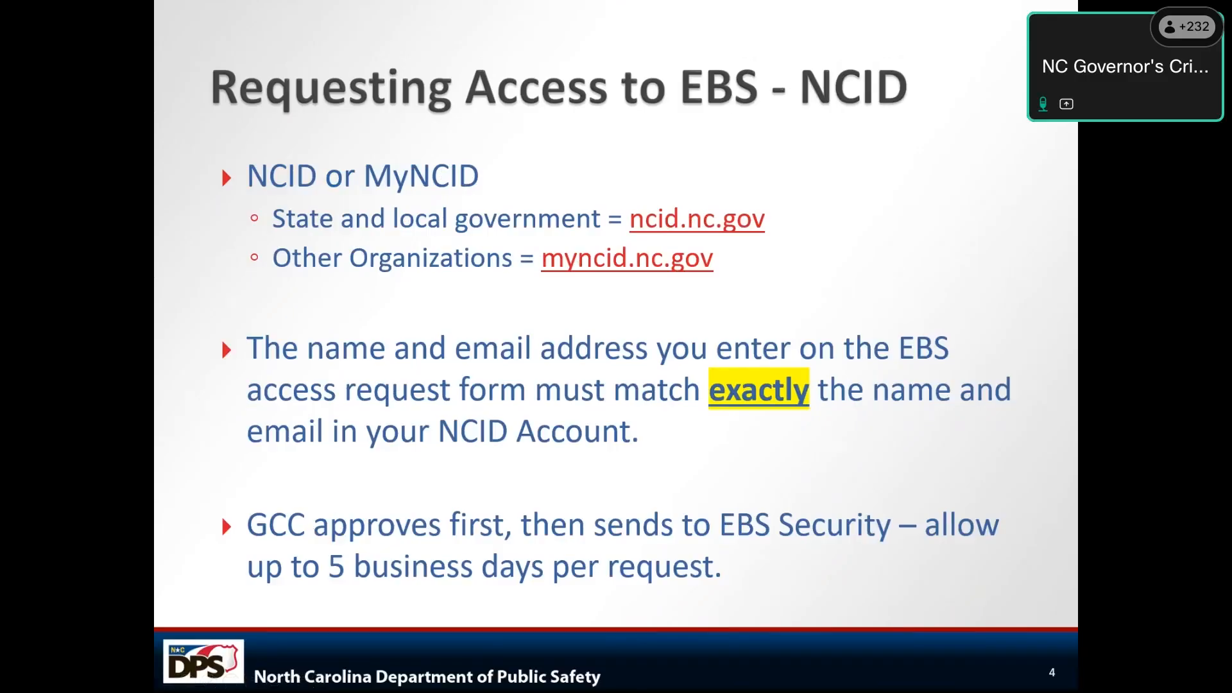
Step: Advance through slide 5 'EBS Login' to slide 6 'EBS Demo'
{"action": "key", "text": "Right"}
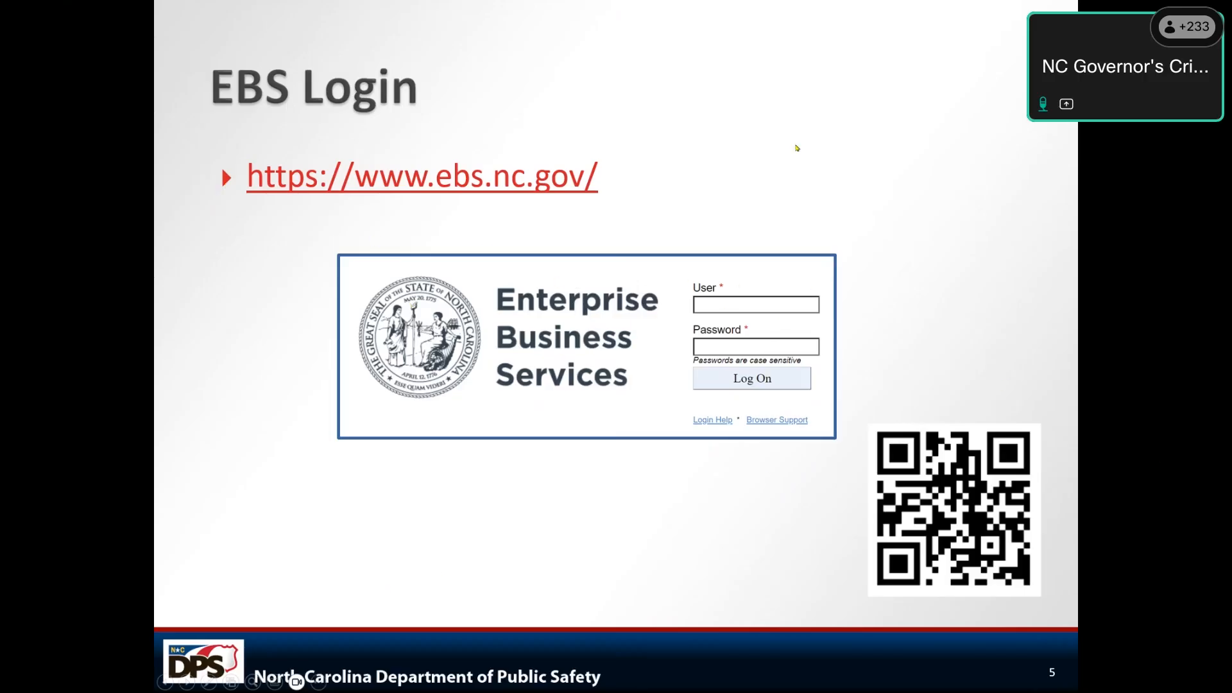
{"action": "key", "text": "Right"}
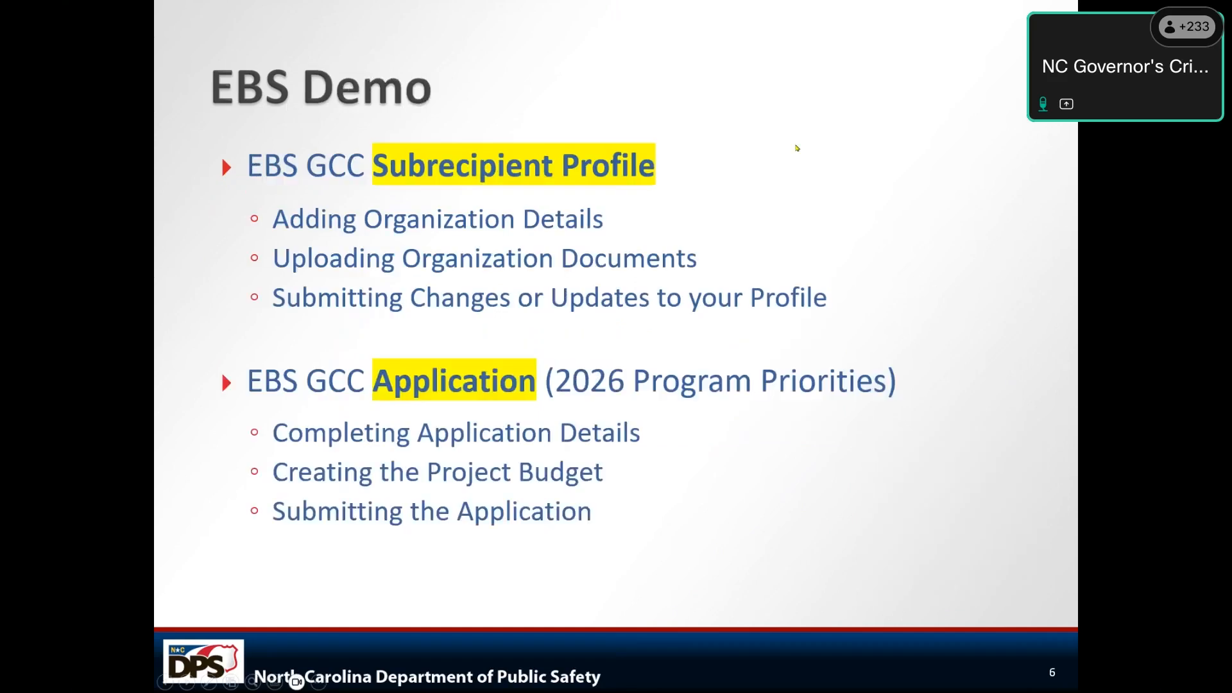
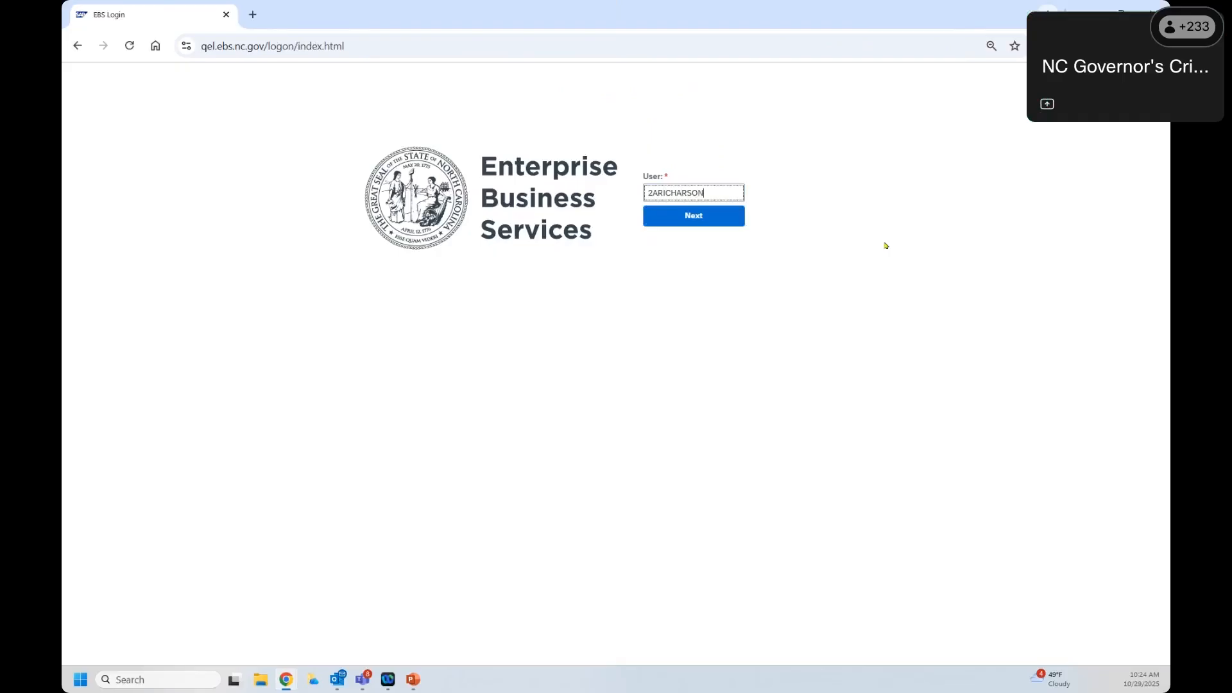
Step: Go on to the password step and try logging on with the saved password
{"action": "left_click", "coordinate": [668, 226]}
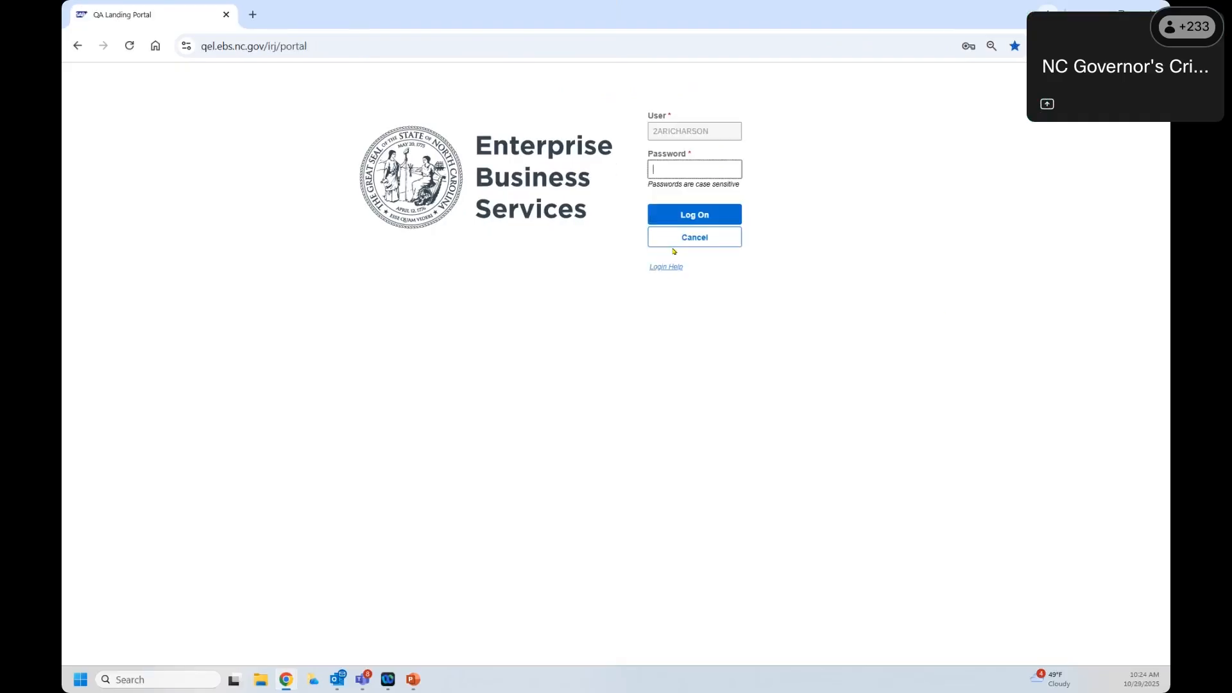
{"action": "left_click", "coordinate": [674, 169]}
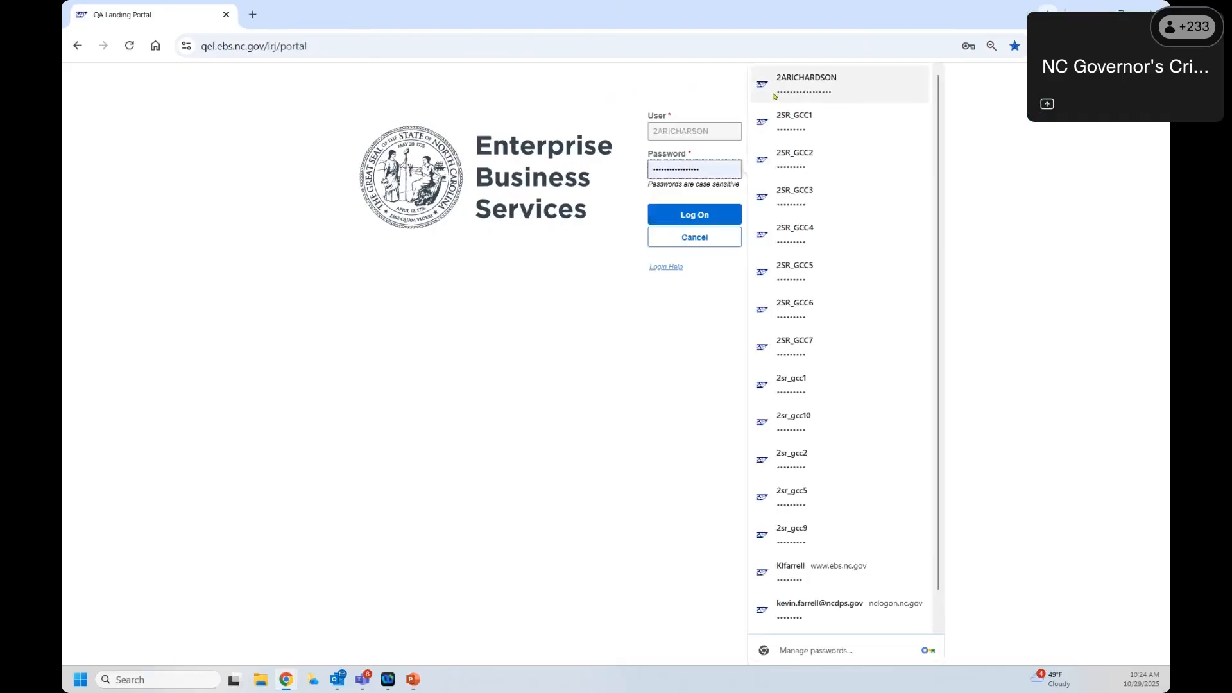
{"action": "left_click", "coordinate": [837, 83]}
{"action": "left_click", "coordinate": [715, 222]}
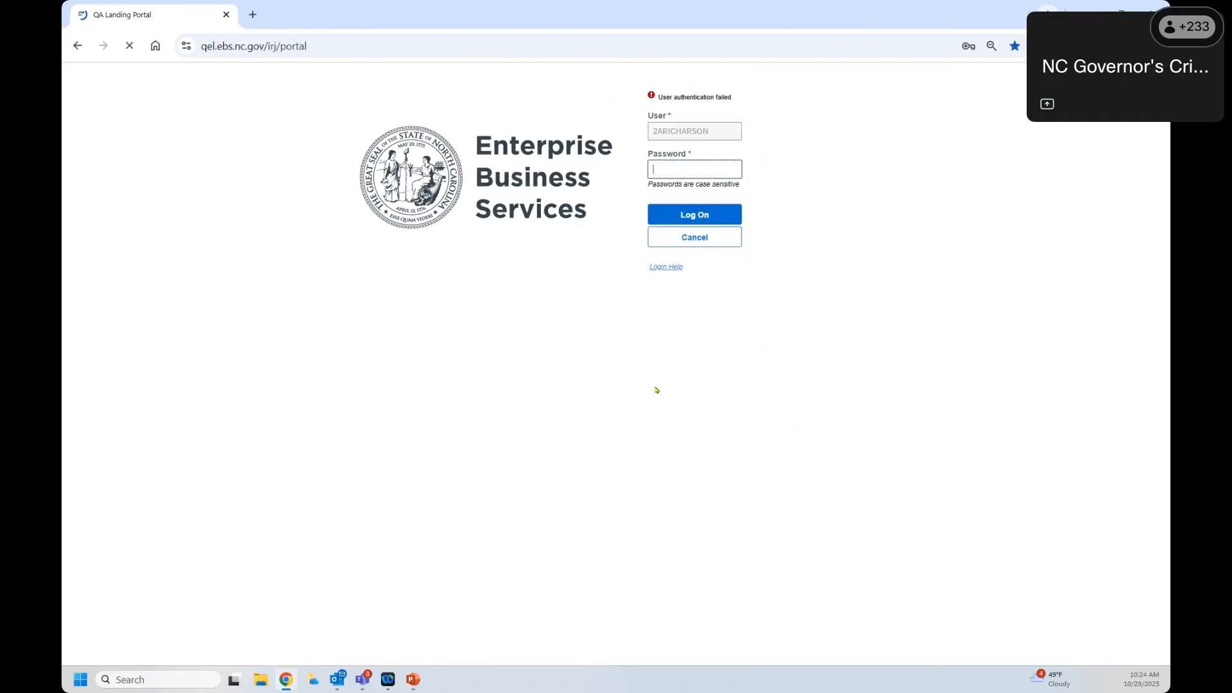
{"action": "left_click", "coordinate": [674, 175]}
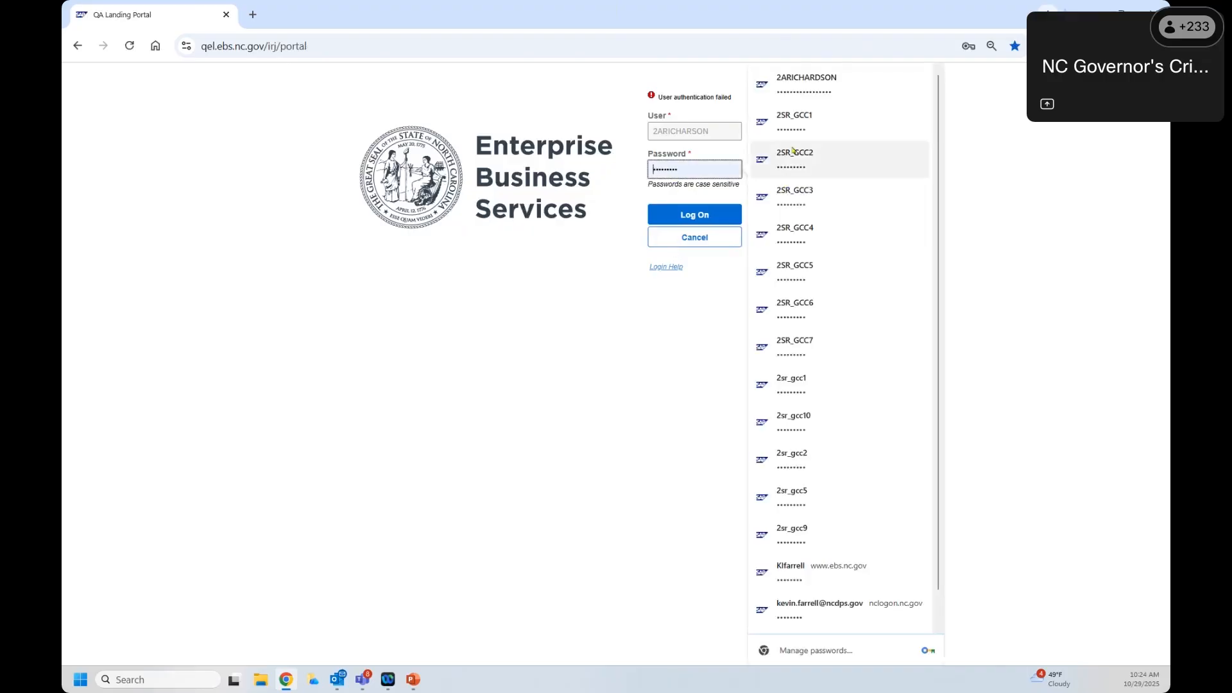
{"action": "left_click", "coordinate": [795, 86]}
{"action": "left_click", "coordinate": [720, 215]}
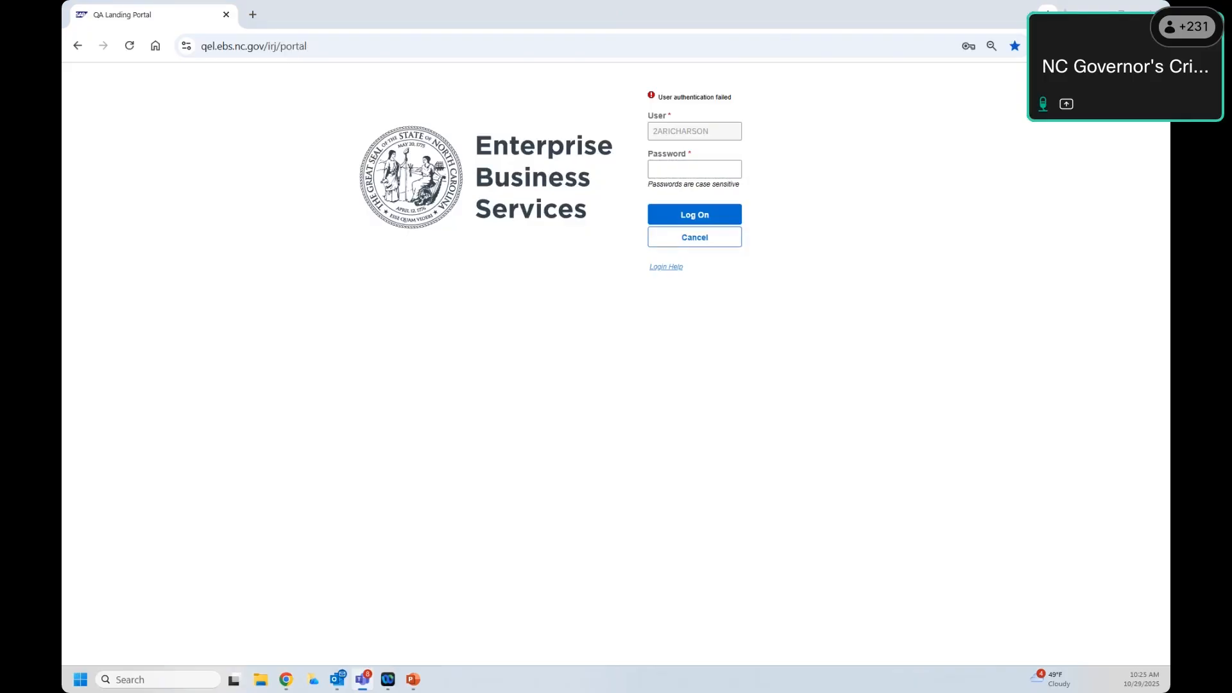
Step: Cancel the failed sign-in, re-enter the user ID and log on to the portal home page
{"action": "left_click", "coordinate": [670, 169]}
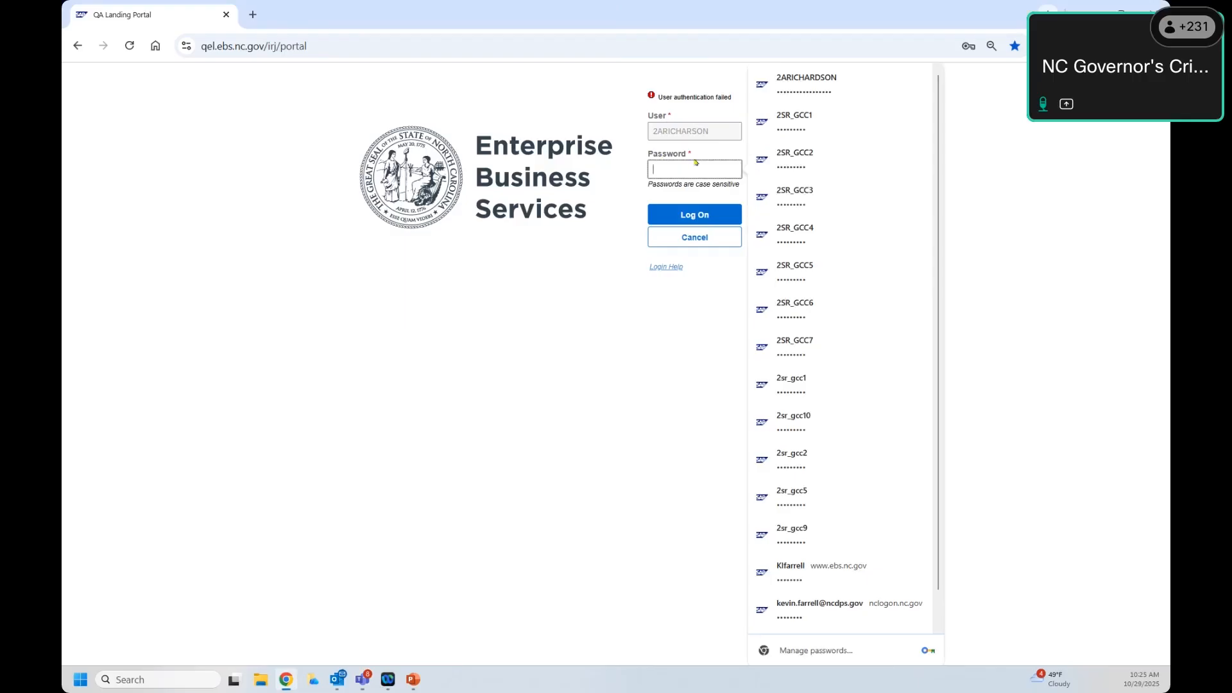
{"action": "left_click", "coordinate": [693, 133]}
{"action": "left_click", "coordinate": [709, 244]}
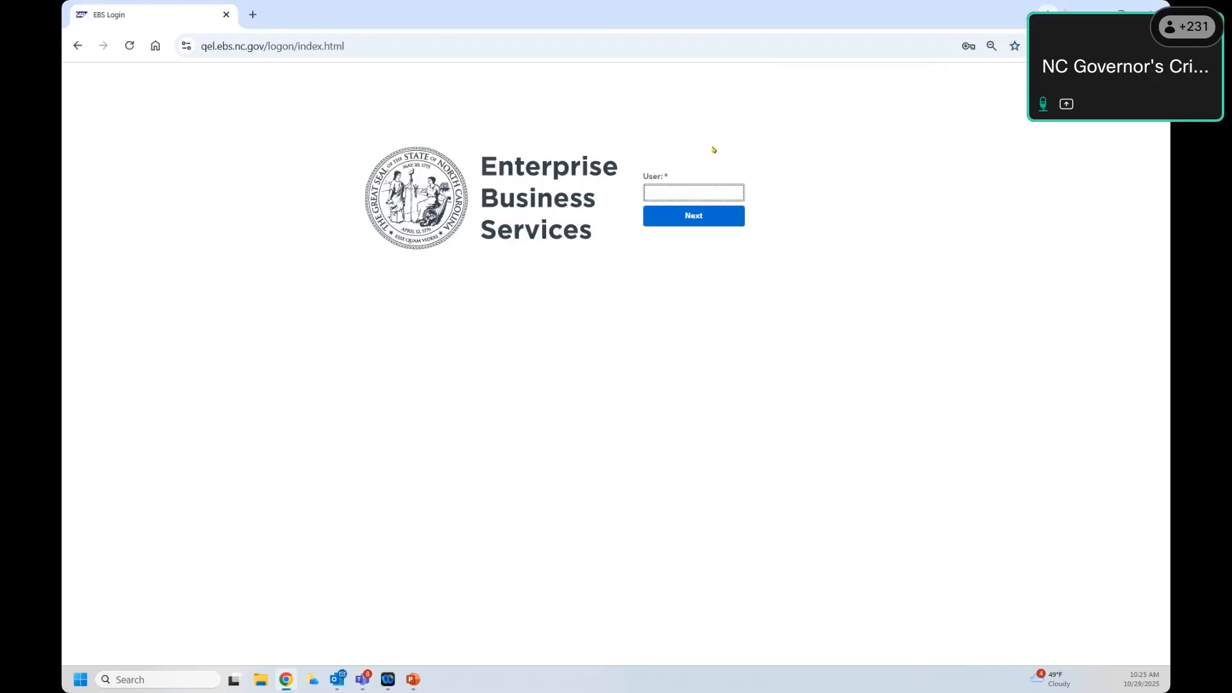
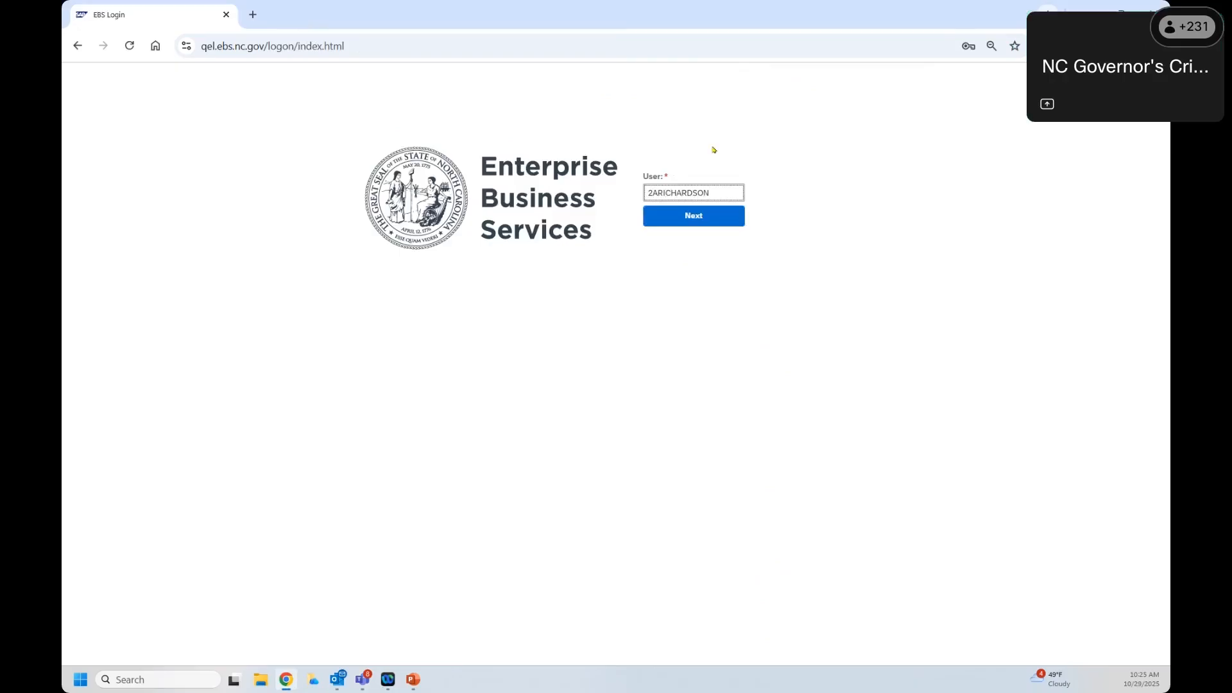
{"action": "left_click", "coordinate": [678, 226]}
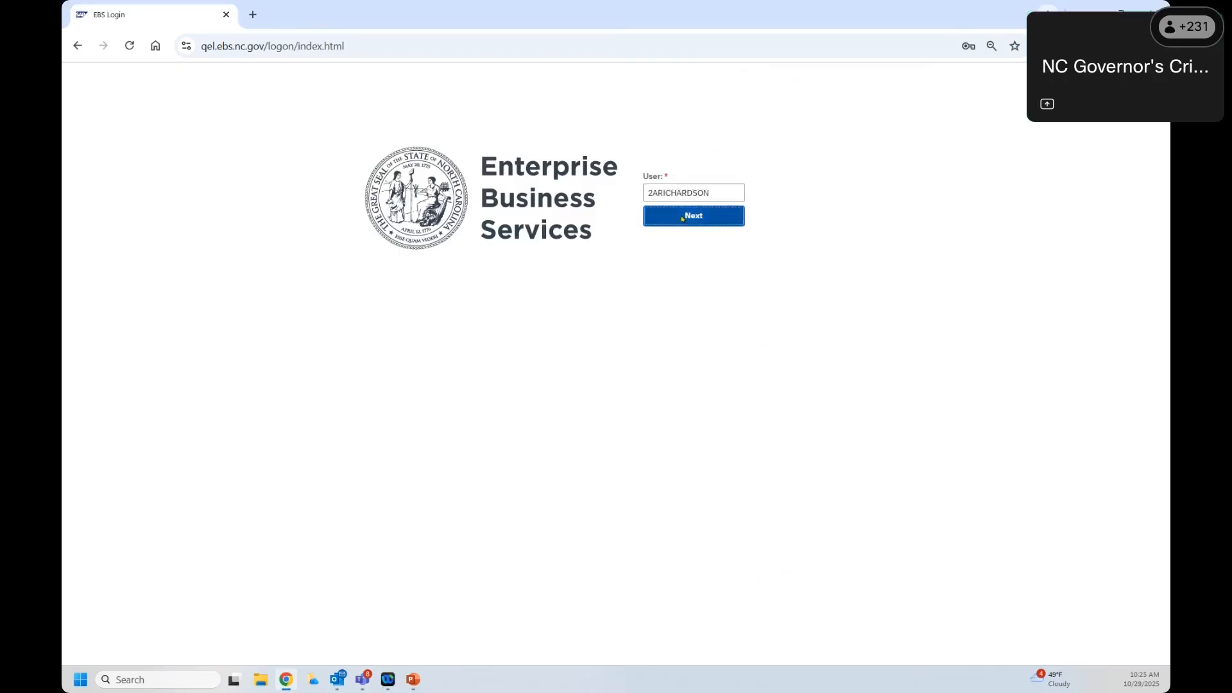
{"action": "left_click", "coordinate": [683, 220]}
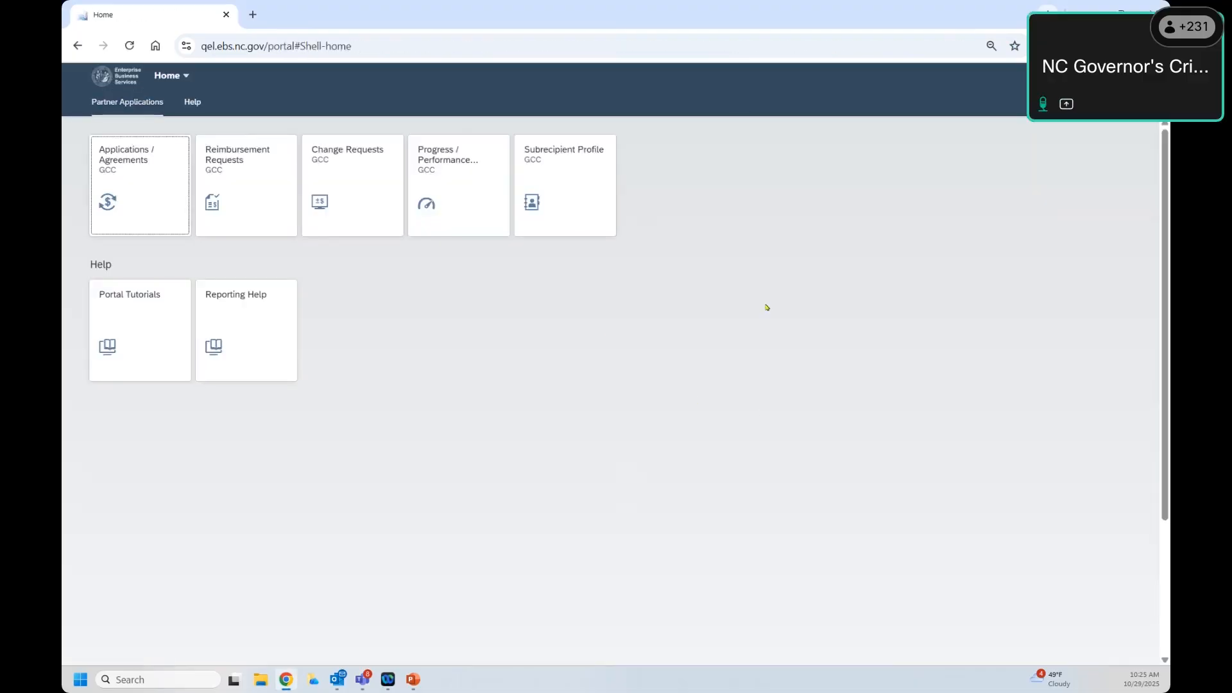
{"action": "key", "text": "ctrl+plus"}
{"action": "key", "text": "ctrl+plus"}
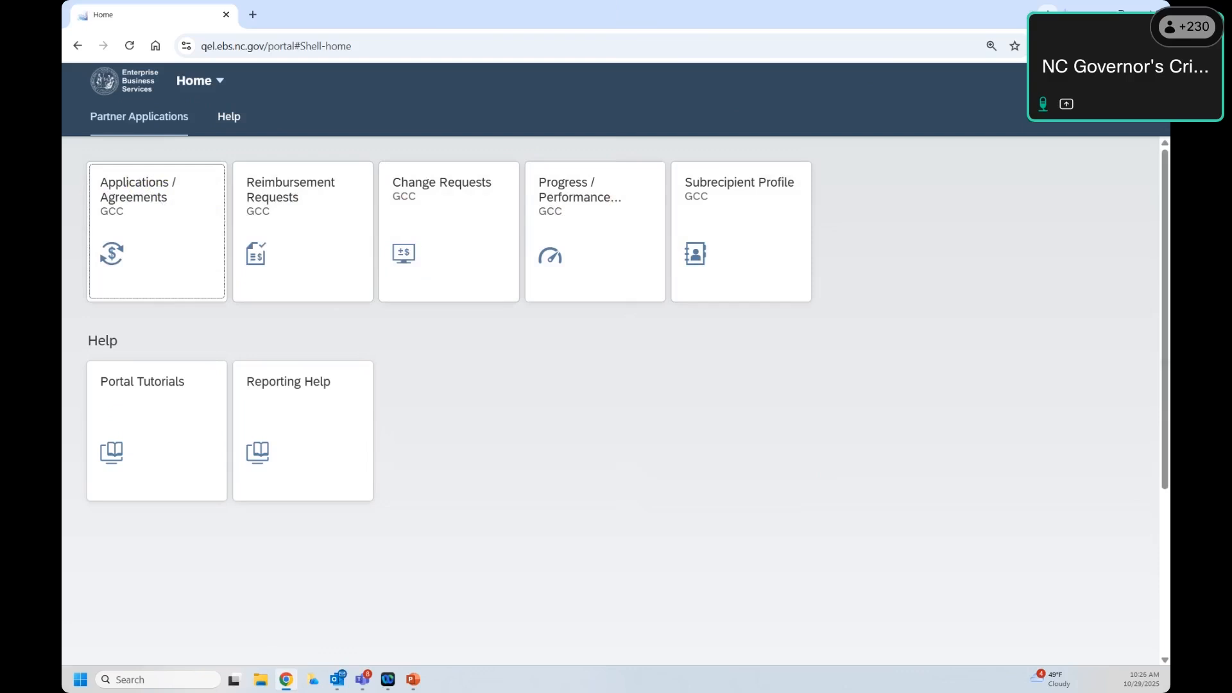
{"action": "left_click", "coordinate": [1142, 80]}
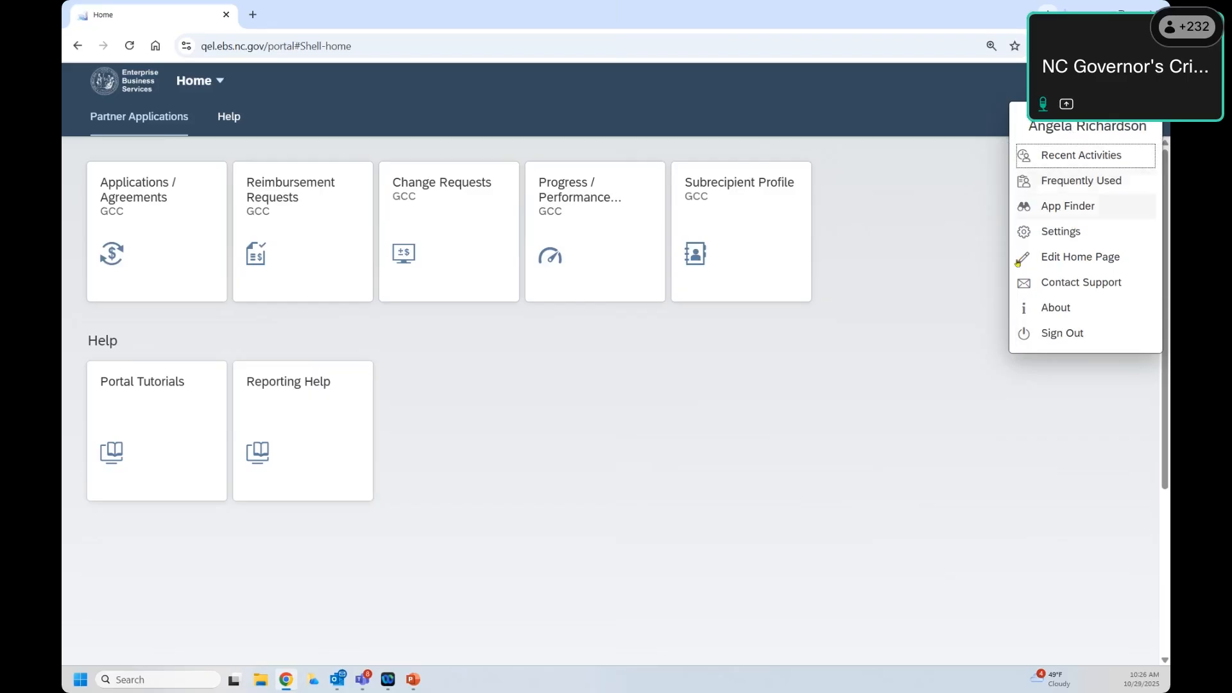
{"action": "left_click", "coordinate": [957, 309]}
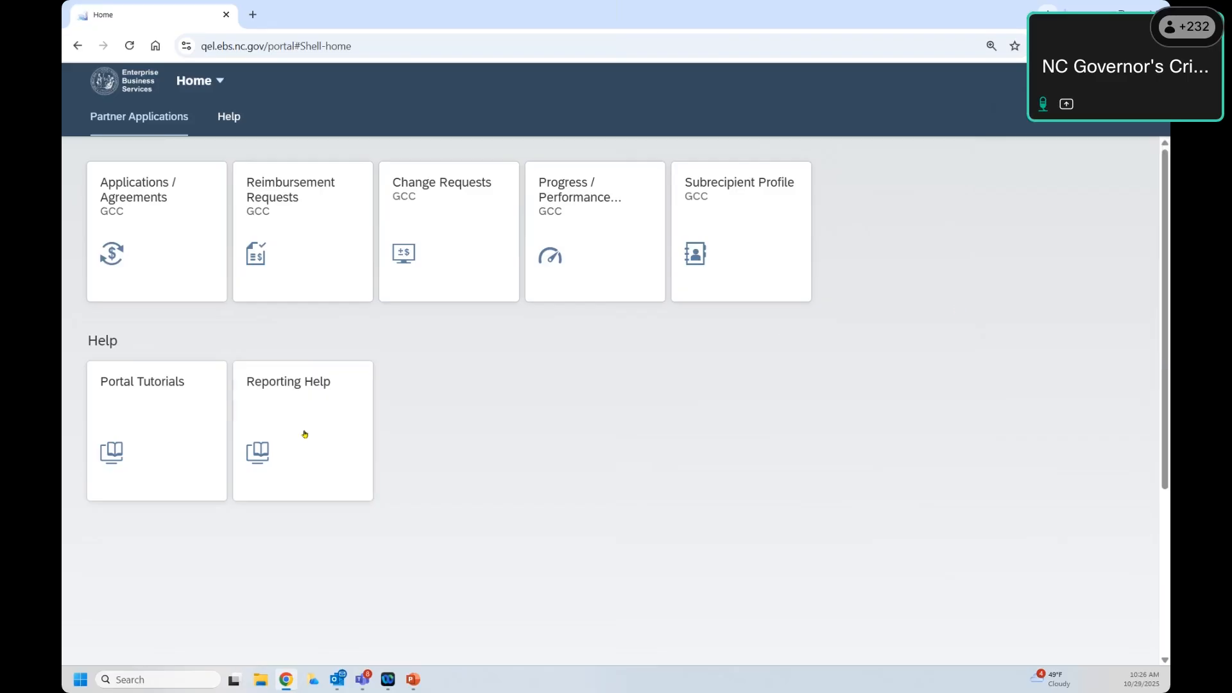
Step: Move the Reimbursement Requests tile to the row's end, just before Subrecipient Profile
{"action": "left_click_drag", "start_coordinate": [341, 220], "coordinate": [825, 246]}
{"action": "left_click_drag", "start_coordinate": [648, 238], "coordinate": [847, 251]}
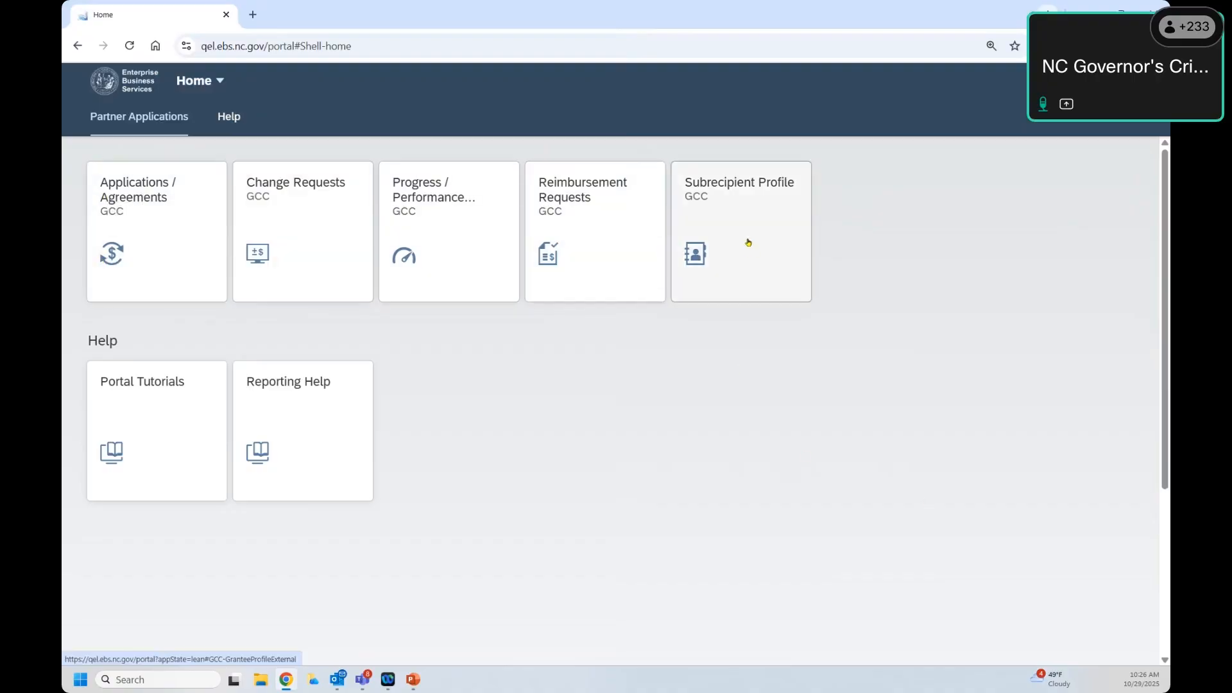
Step: Open the Subrecipient Profile for CITY OF ROCKY MOUNT and switch it to edit mode
{"action": "left_click", "coordinate": [713, 223]}
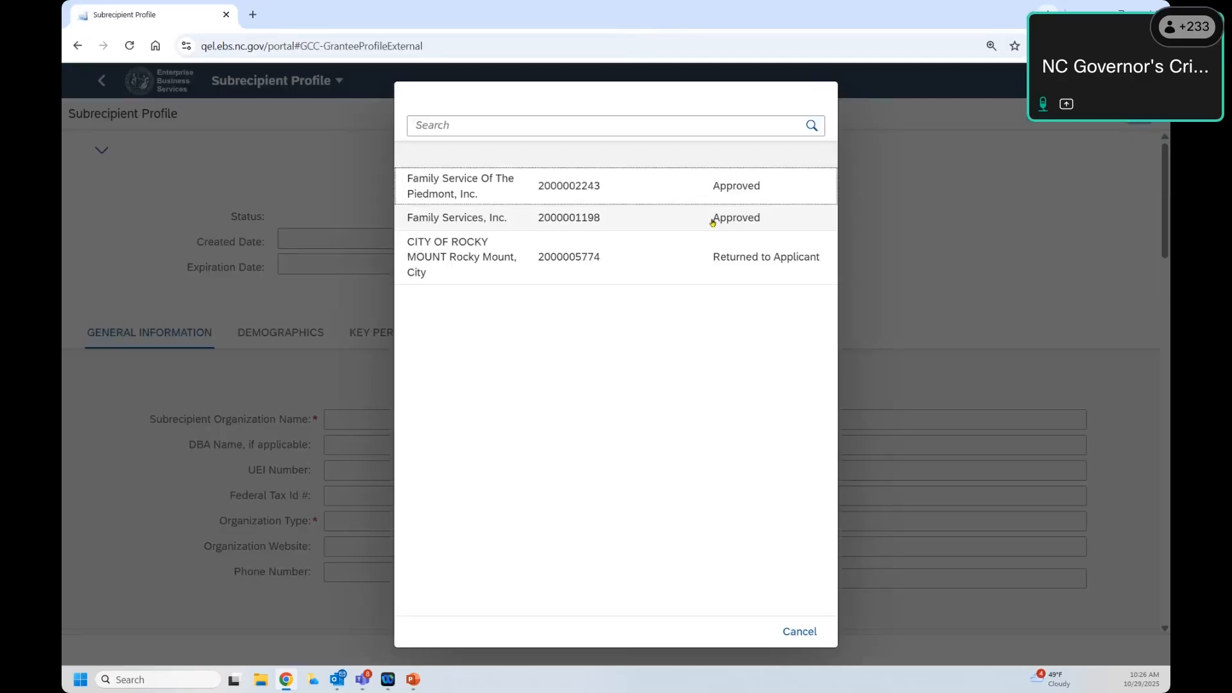
{"action": "left_click", "coordinate": [550, 257]}
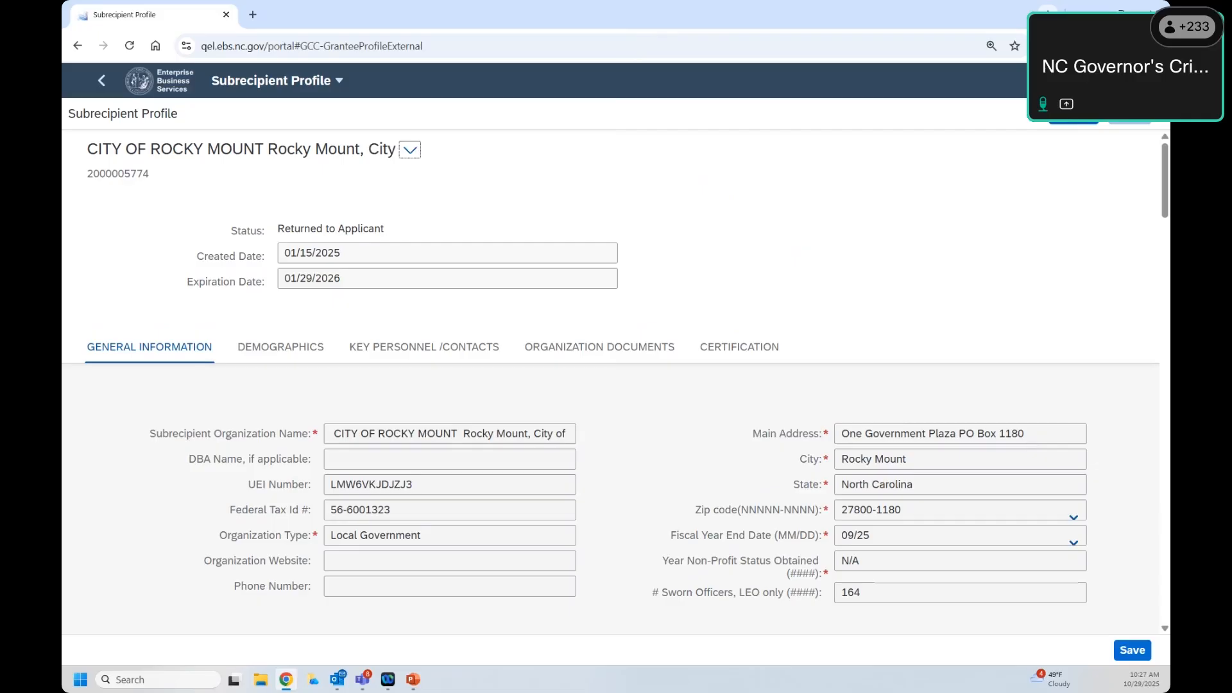
{"action": "left_click", "coordinate": [1077, 115]}
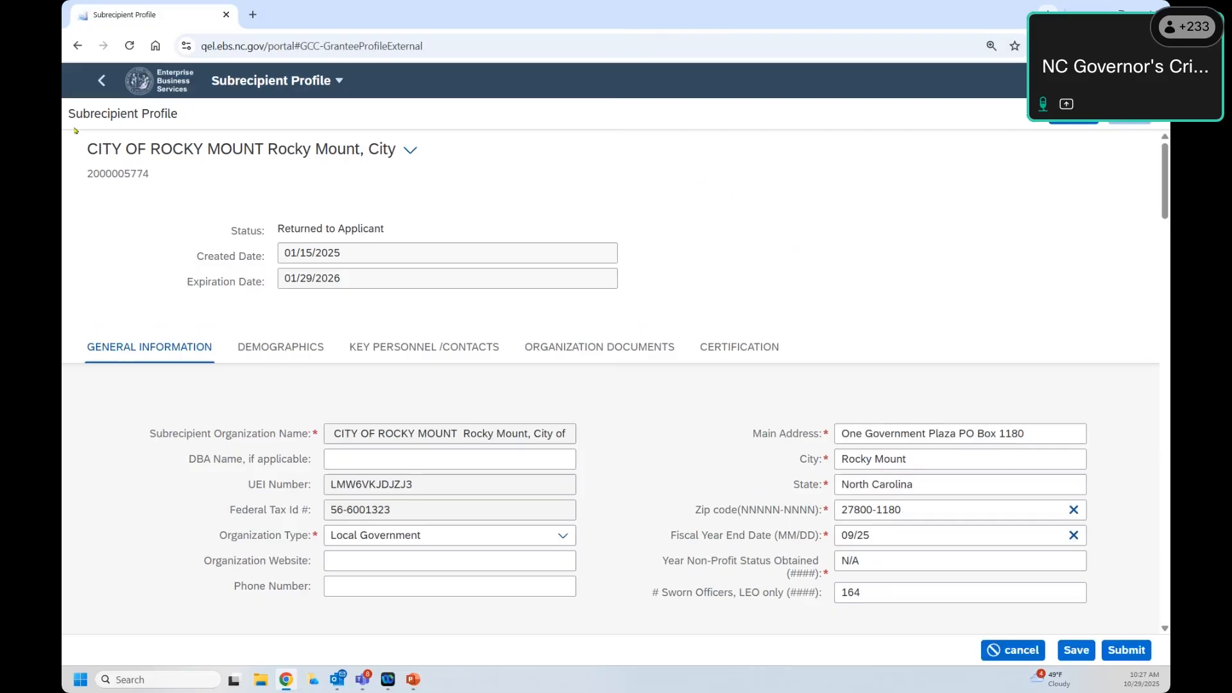
Step: Highlight the profile heading, organization name, organization number and status rows to point them out
{"action": "left_click_drag", "start_coordinate": [71, 117], "coordinate": [186, 114]}
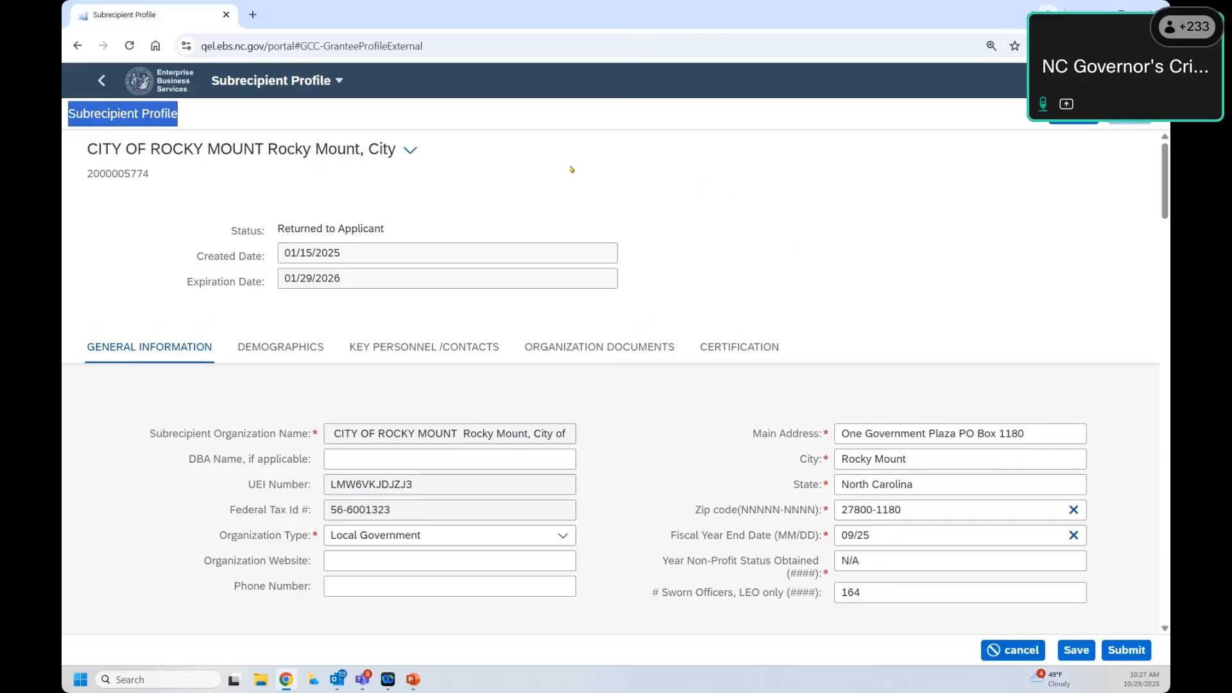
{"action": "left_click", "coordinate": [79, 115]}
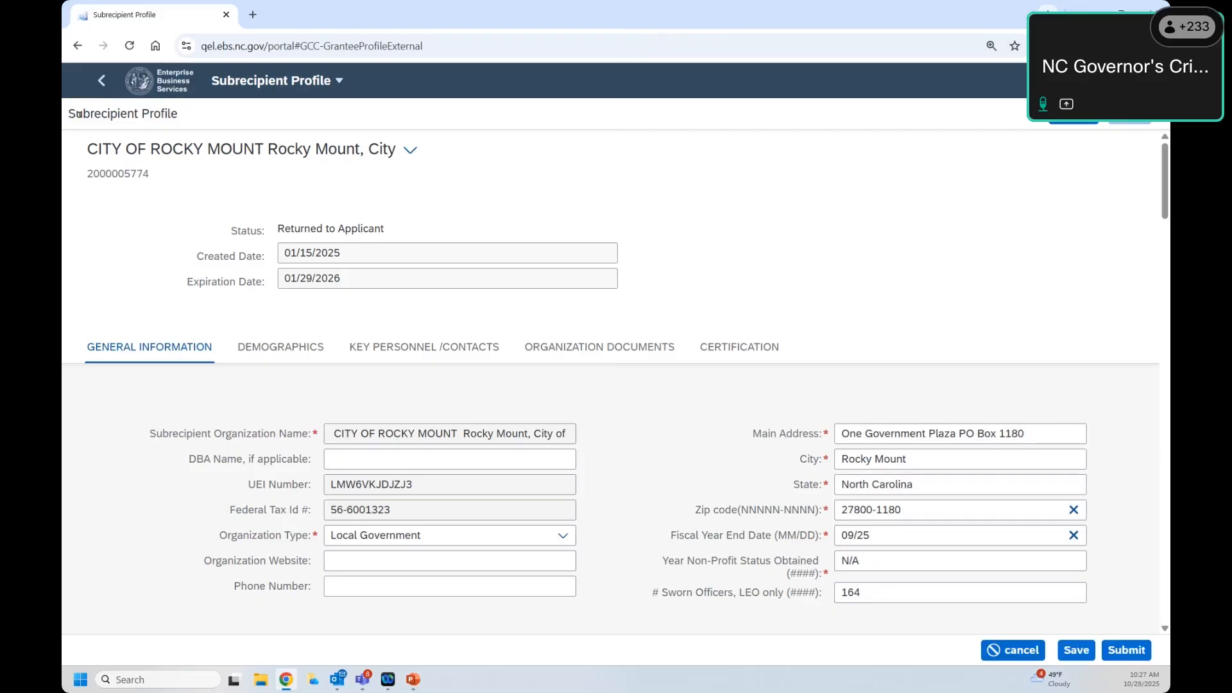
{"action": "triple_click", "coordinate": [109, 113]}
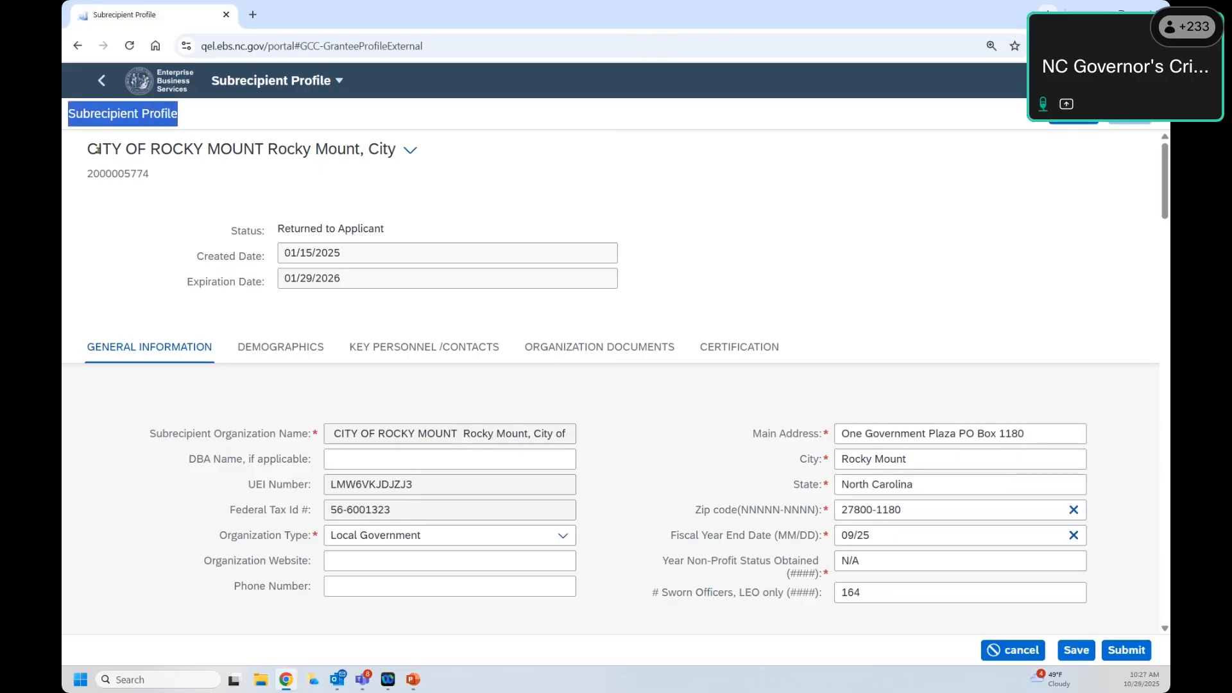
{"action": "left_click_drag", "start_coordinate": [85, 152], "coordinate": [399, 145]}
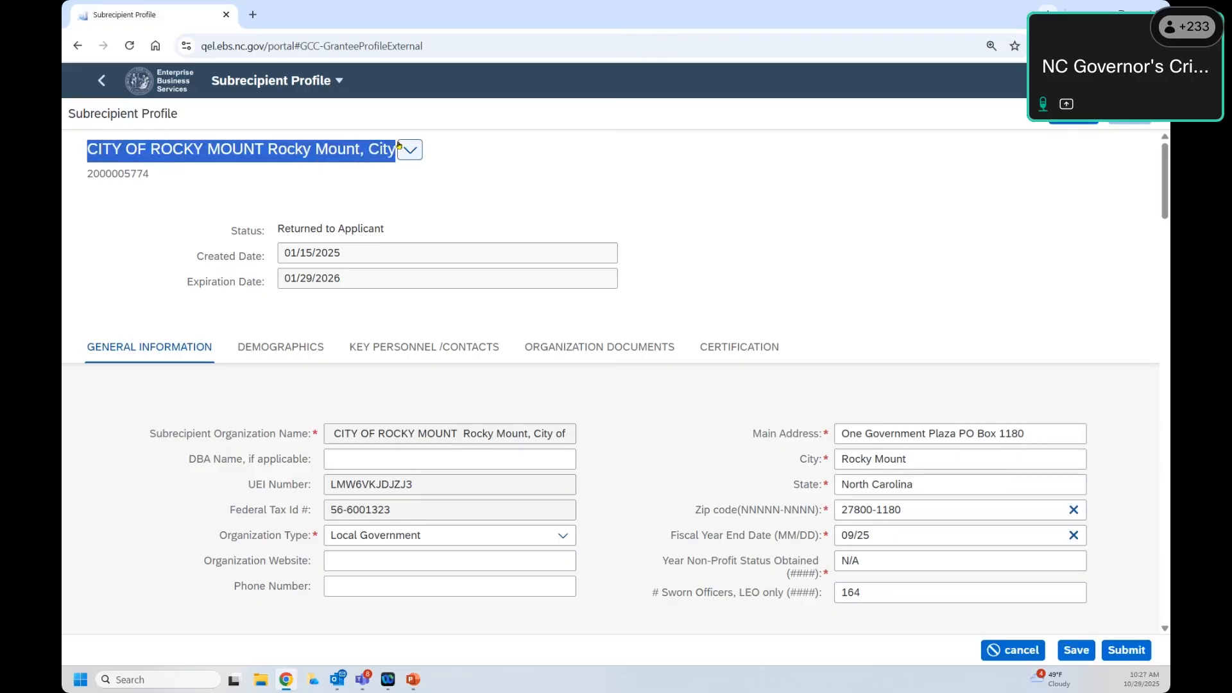
{"action": "mouse_move", "coordinate": [86, 175]}
{"action": "left_mouse_down"}
{"action": "mouse_move", "coordinate": [152, 175]}
{"action": "mouse_move", "coordinate": [87, 173]}
{"action": "mouse_move", "coordinate": [86, 161]}
{"action": "mouse_move", "coordinate": [88, 174]}
{"action": "left_mouse_up"}
{"action": "left_click", "coordinate": [153, 176]}
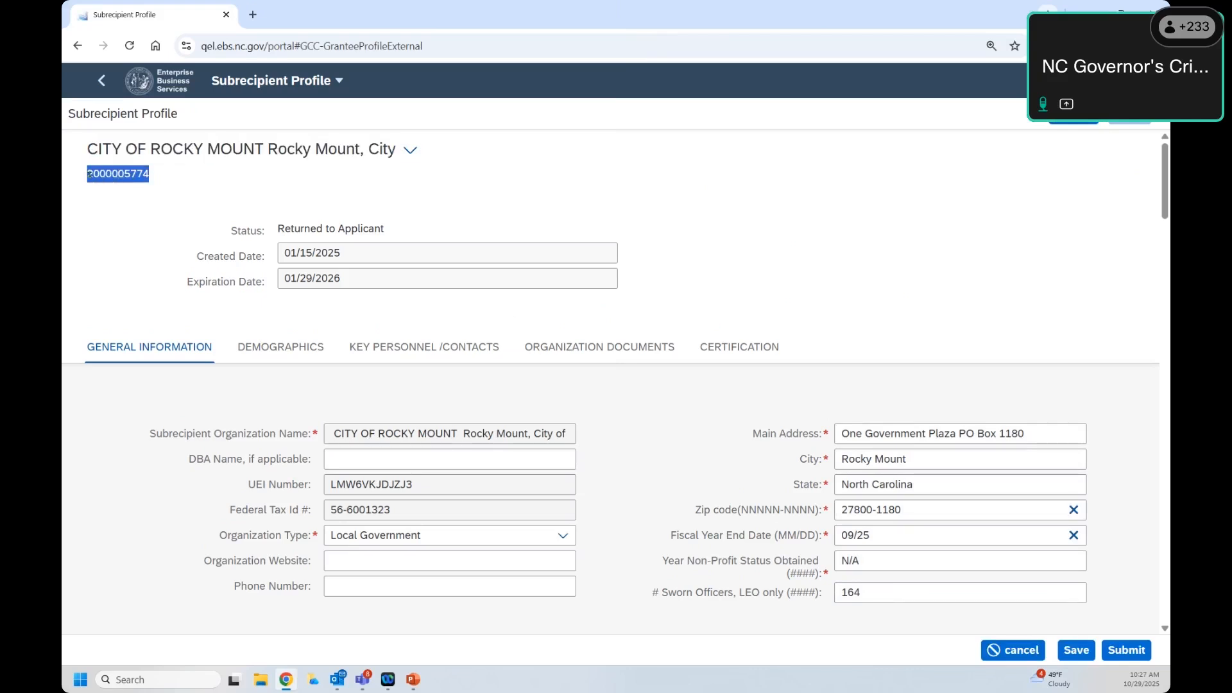
{"action": "left_click", "coordinate": [91, 175]}
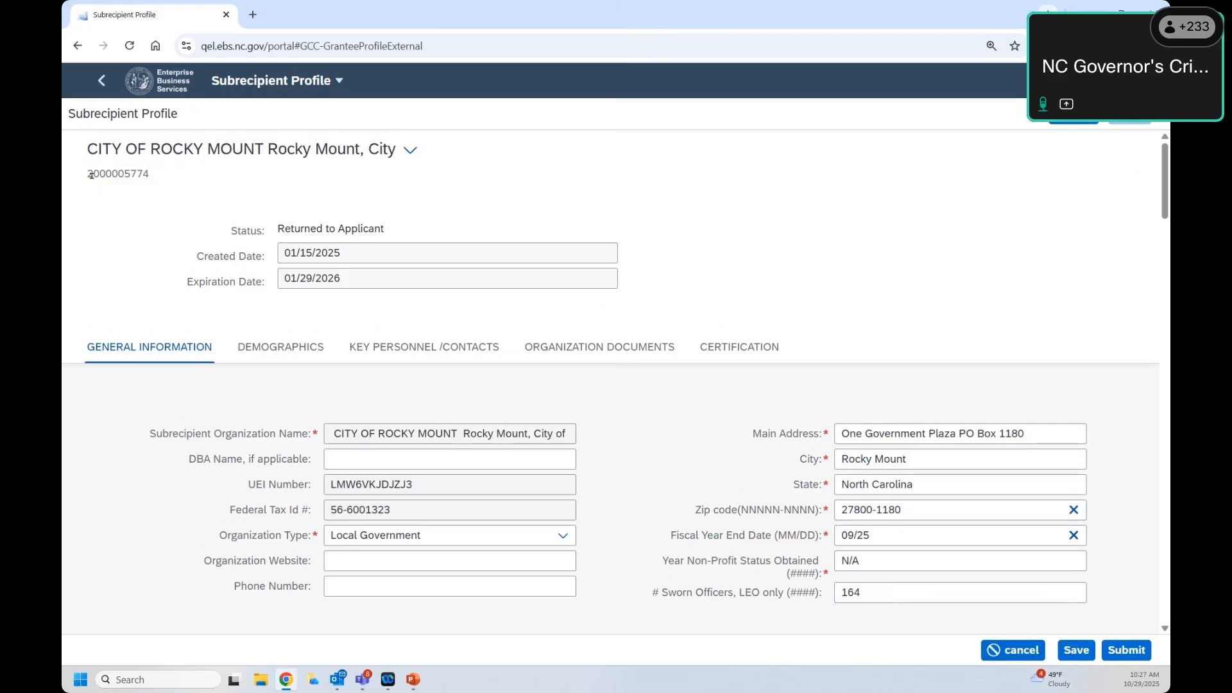
{"action": "double_click", "coordinate": [91, 175]}
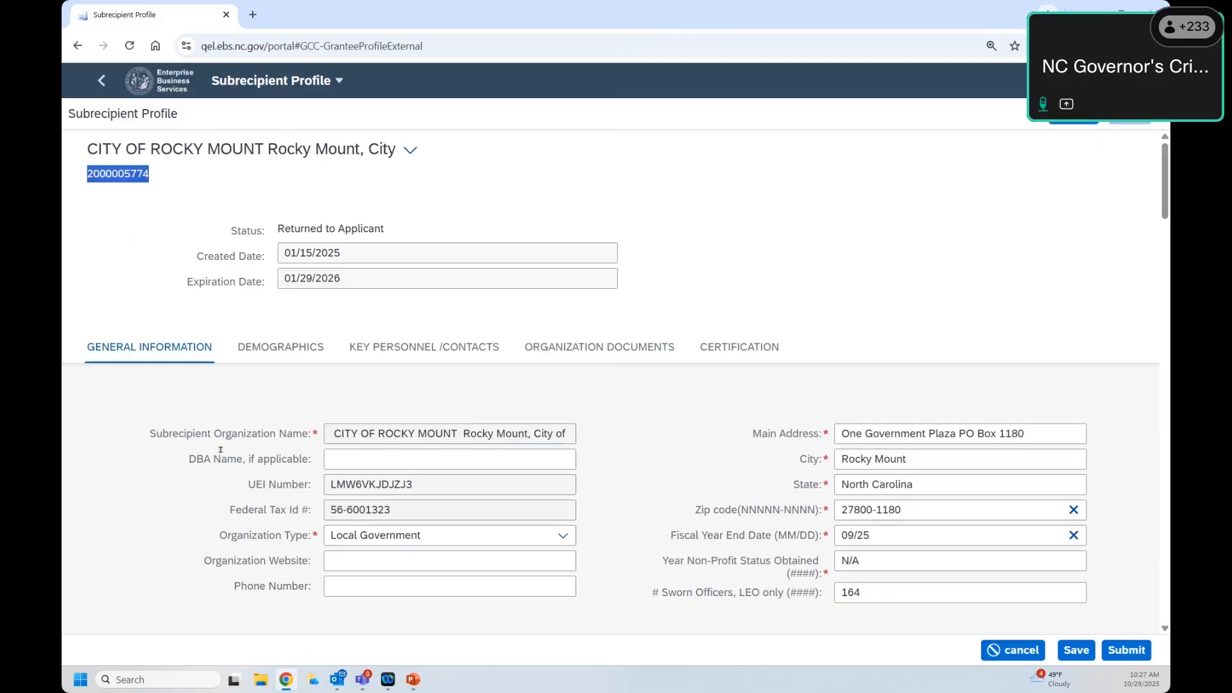
{"action": "left_click_drag", "start_coordinate": [208, 238], "coordinate": [674, 288]}
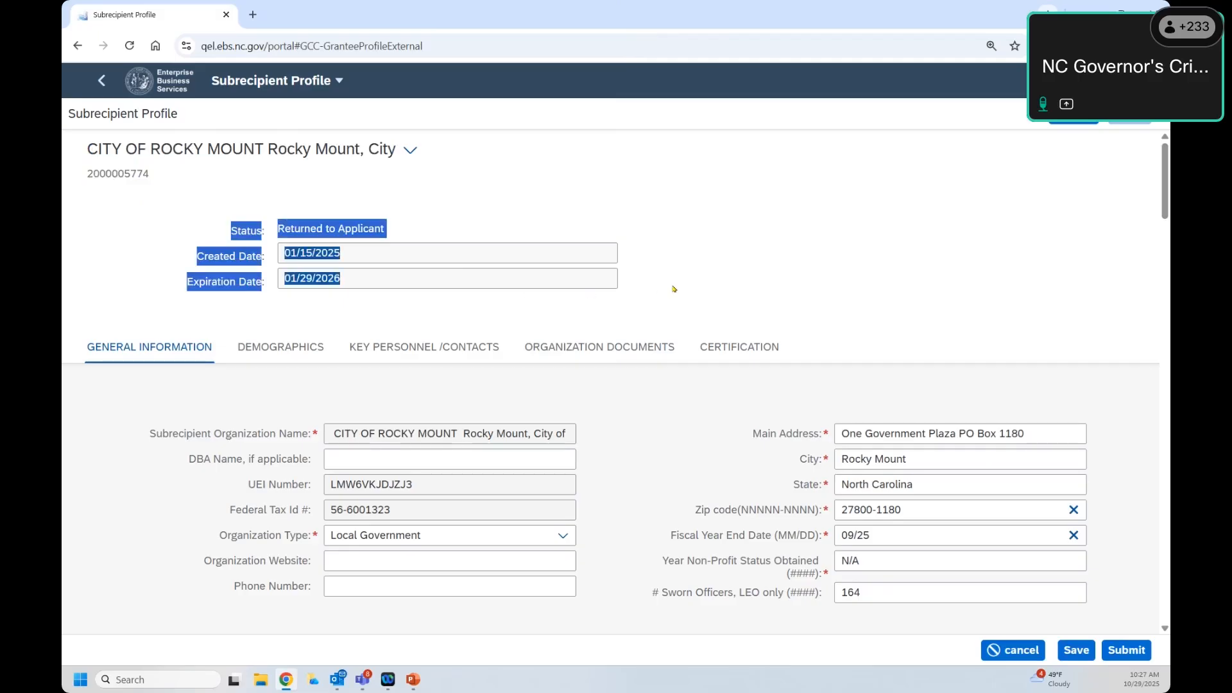
{"action": "left_click", "coordinate": [228, 188]}
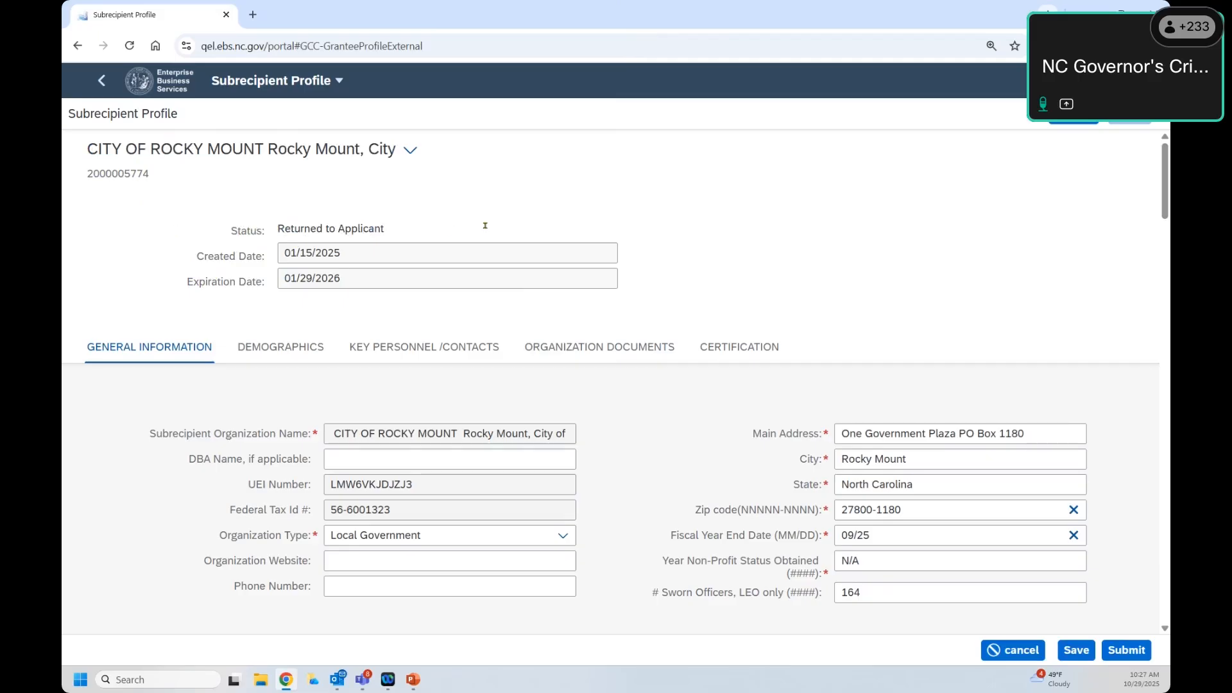
Step: Jump between the Demographics, Key Personnel /Contacts and General Information sections
{"action": "left_click", "coordinate": [268, 347]}
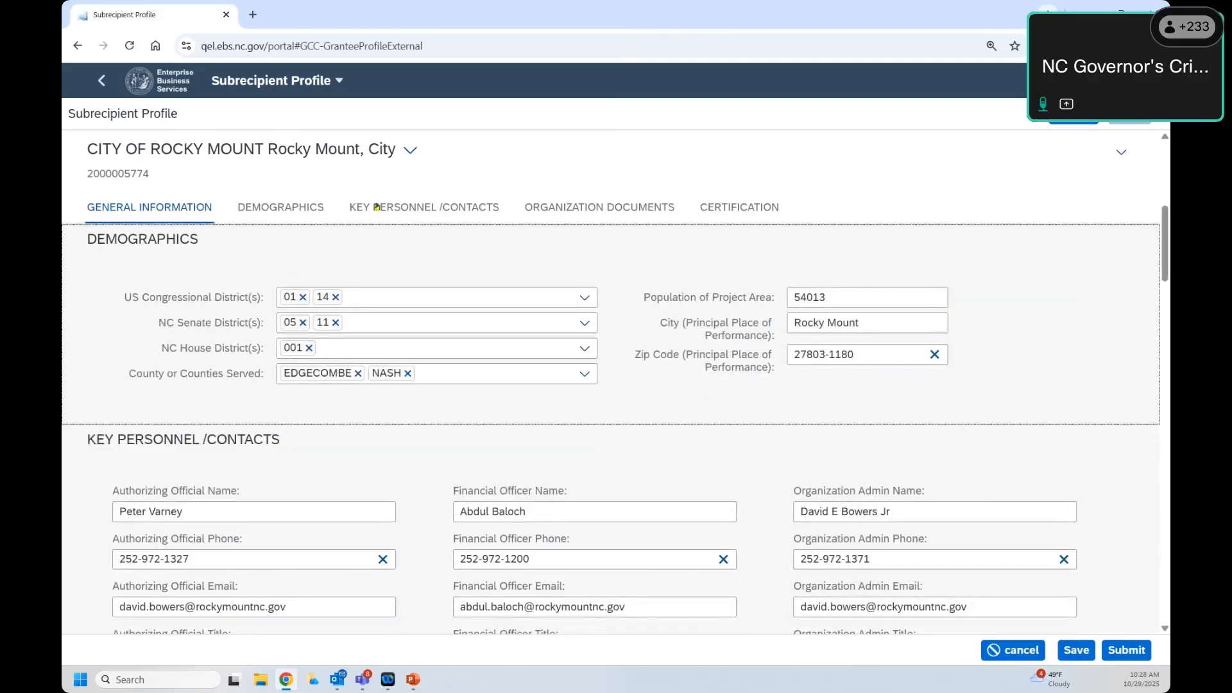
{"action": "left_click", "coordinate": [408, 208]}
{"action": "left_click", "coordinate": [257, 210]}
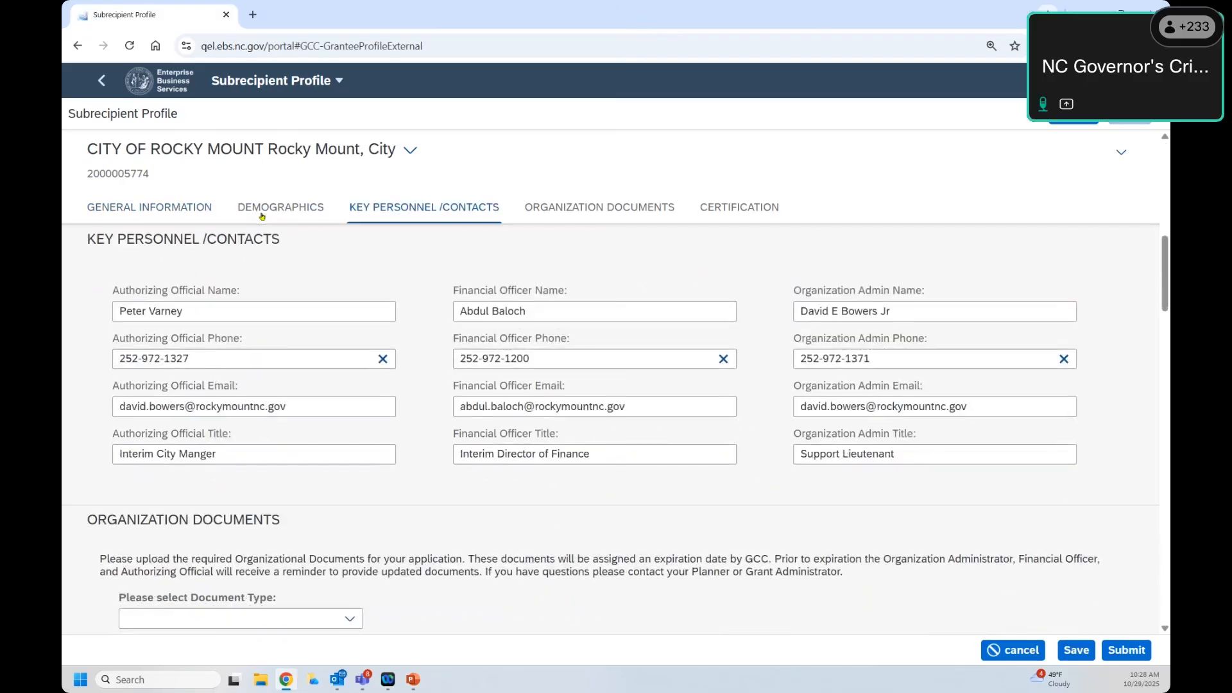
{"action": "left_click", "coordinate": [207, 212]}
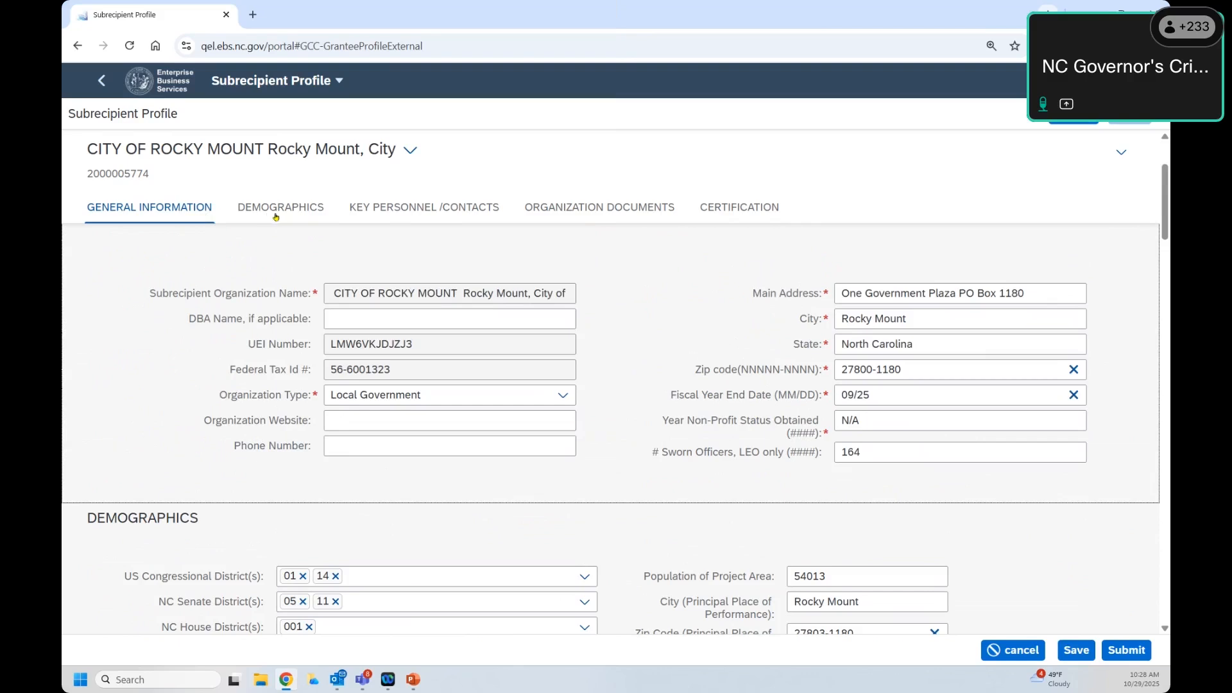
Step: Scroll down through the profile to Certification and return to General Information
{"action": "scroll", "coordinate": [536, 223], "scroll_direction": "down", "scroll_amount": 6}
{"action": "scroll", "coordinate": [535, 224], "scroll_direction": "down", "scroll_amount": 10}
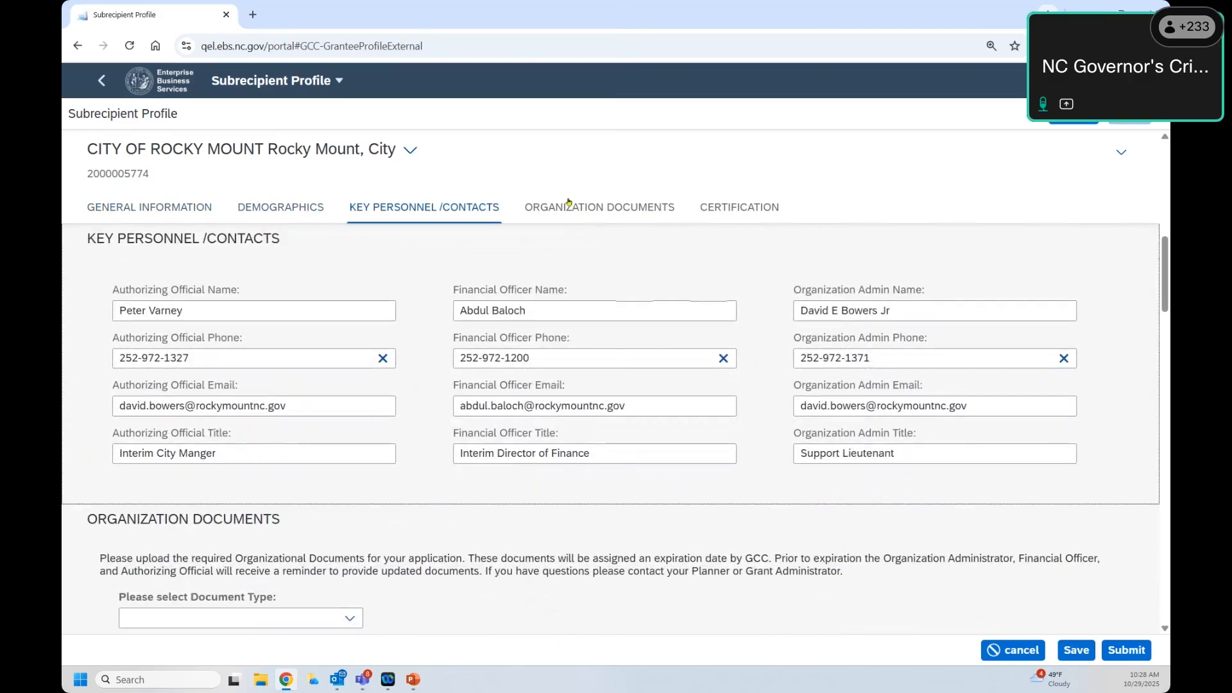
{"action": "scroll", "coordinate": [301, 220], "scroll_direction": "down", "scroll_amount": 5}
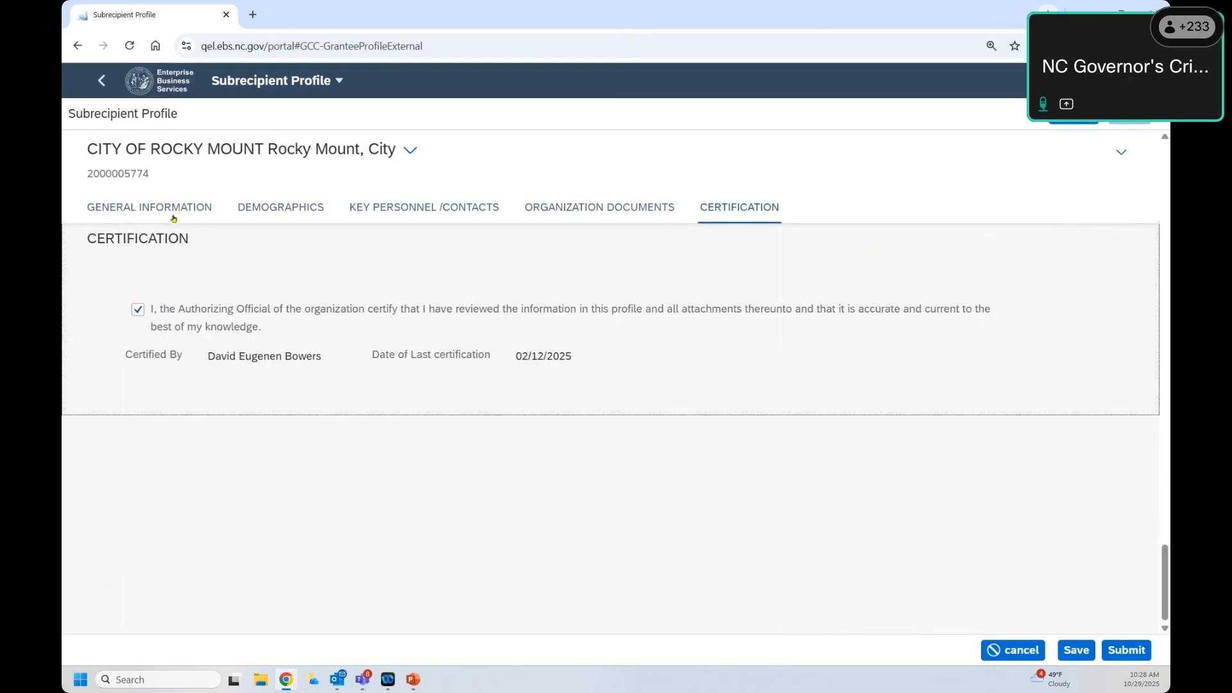
{"action": "left_click", "coordinate": [174, 215]}
{"action": "scroll", "coordinate": [272, 215], "scroll_direction": "down", "scroll_amount": 8}
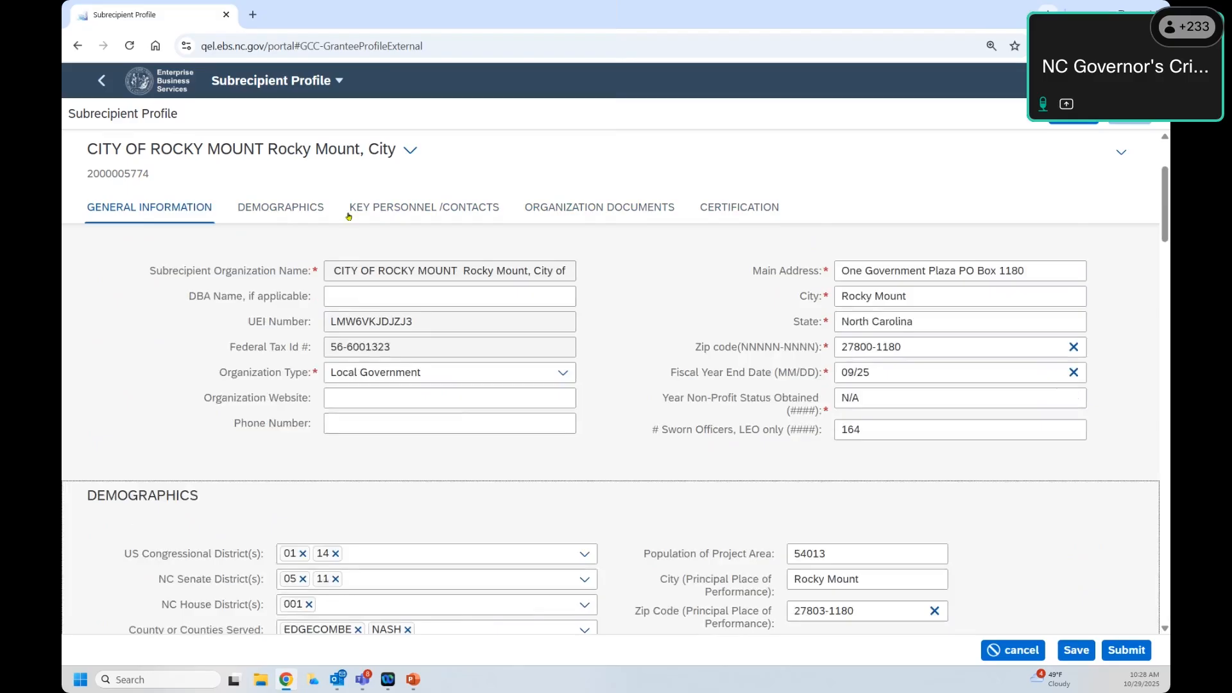
{"action": "scroll", "coordinate": [578, 212], "scroll_direction": "down", "scroll_amount": 12}
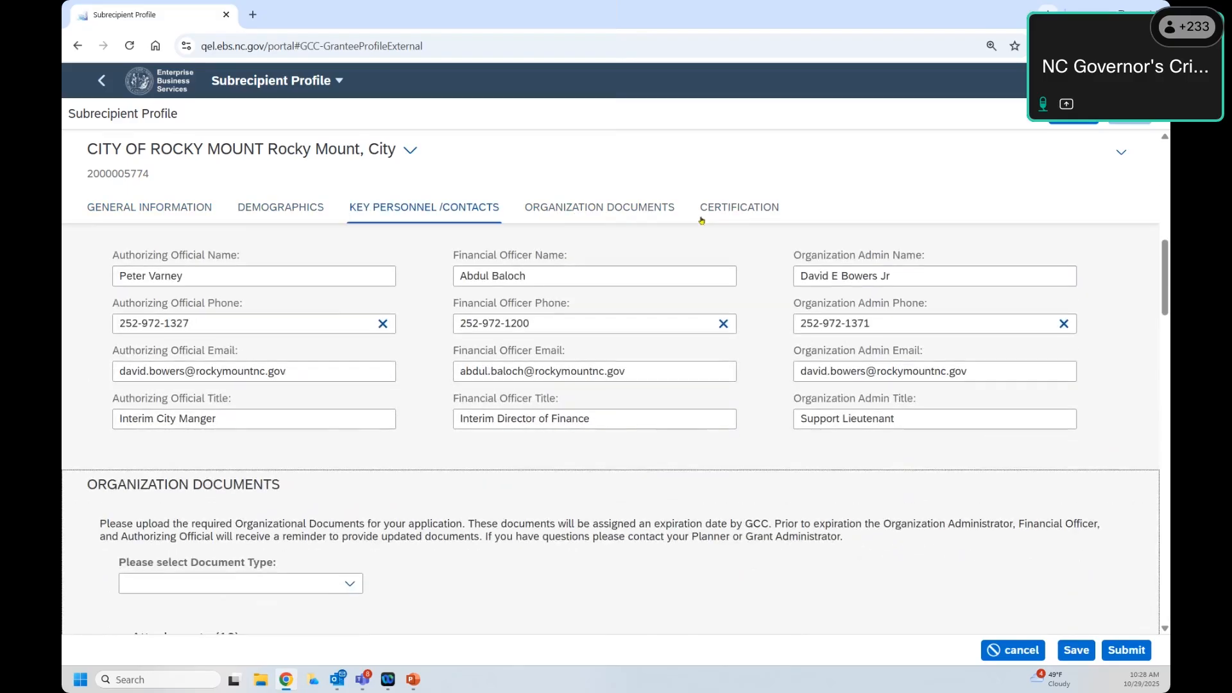
{"action": "left_click", "coordinate": [169, 207]}
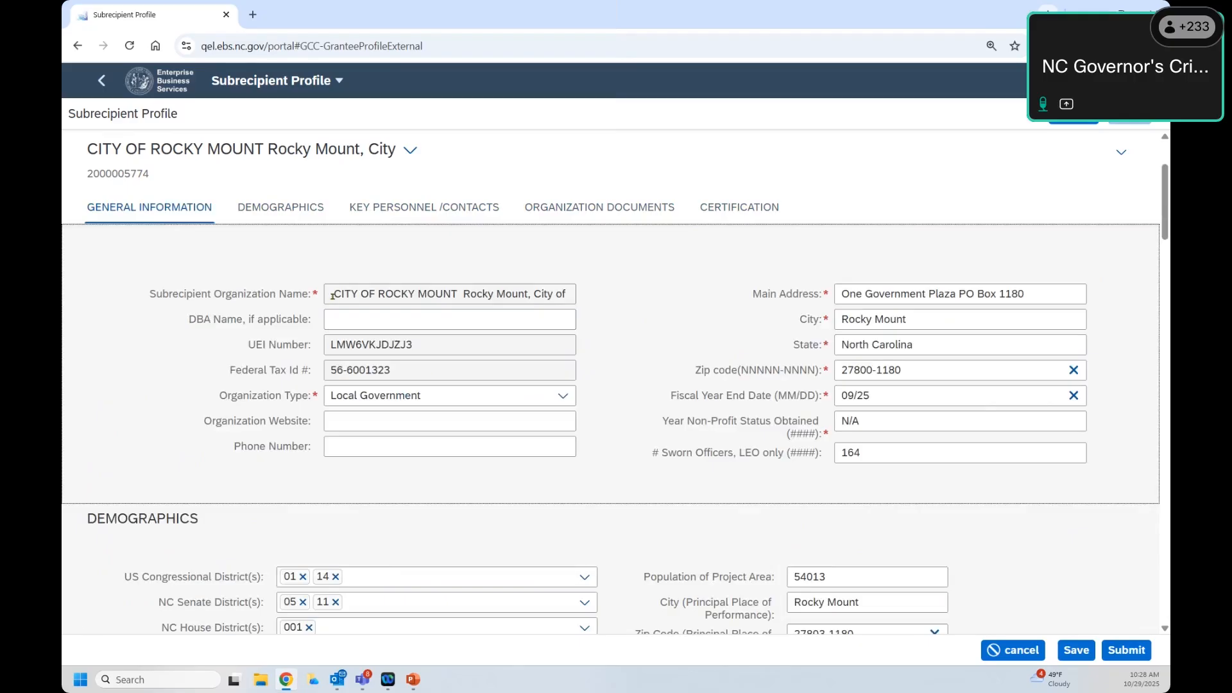
Step: Highlight the organization name, DBA Name, UEI Number, Federal Tax Id and Organization Type fields
{"action": "mouse_move", "coordinate": [333, 295]}
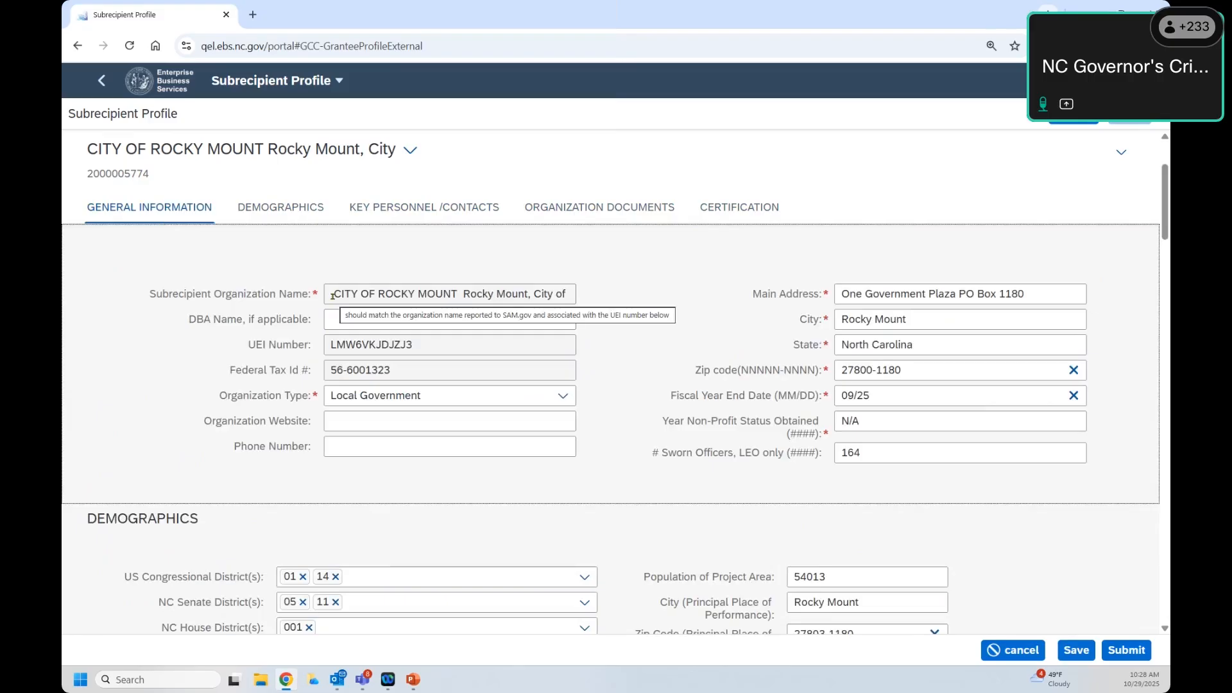
{"action": "left_click_drag", "start_coordinate": [325, 295], "coordinate": [579, 301]}
{"action": "left_click", "coordinate": [387, 319]}
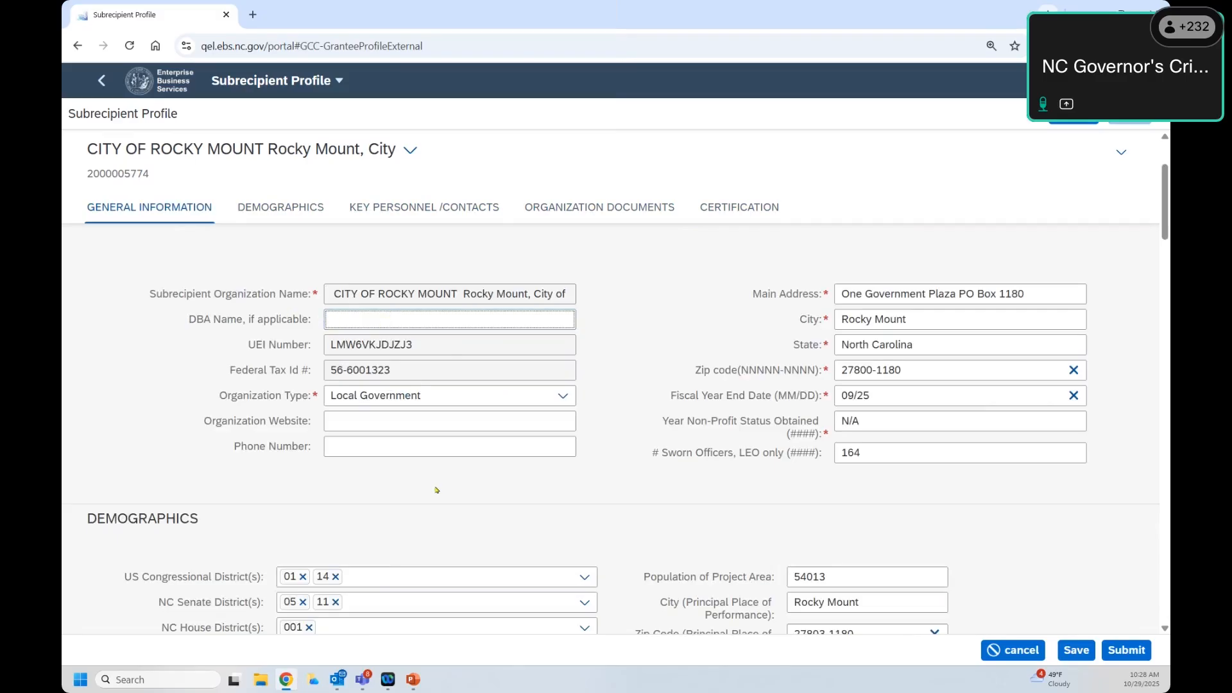
{"action": "left_click_drag", "start_coordinate": [412, 352], "coordinate": [322, 351]}
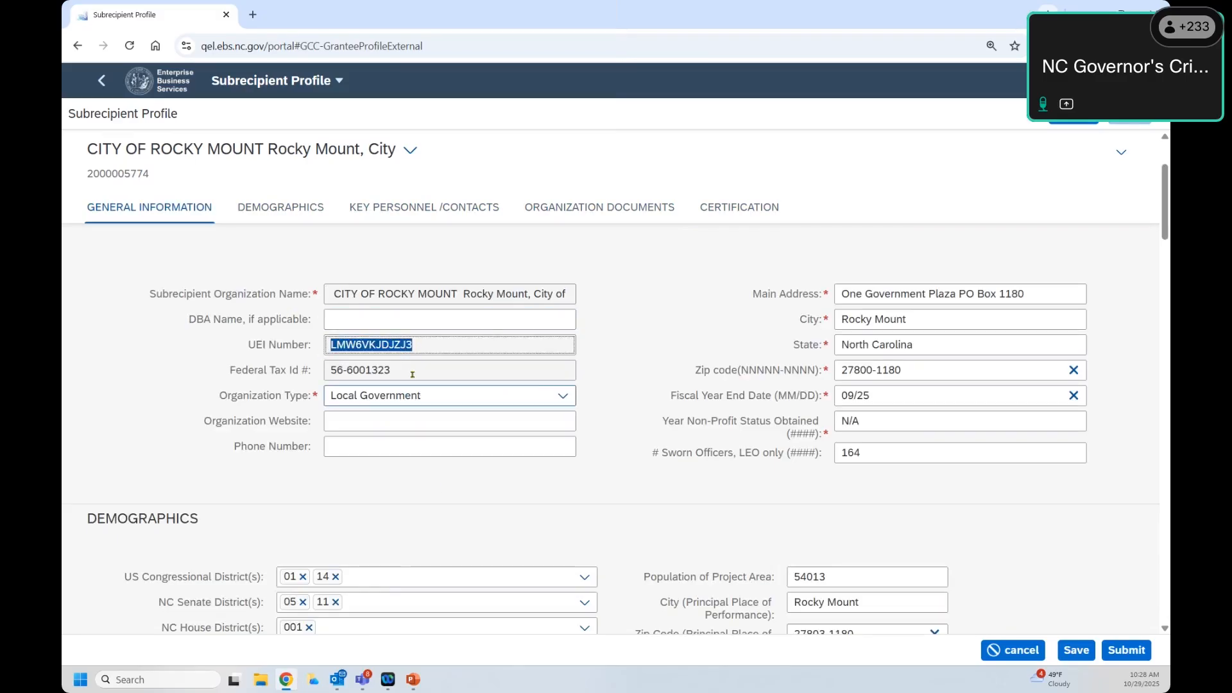
{"action": "left_click_drag", "start_coordinate": [413, 372], "coordinate": [326, 370]}
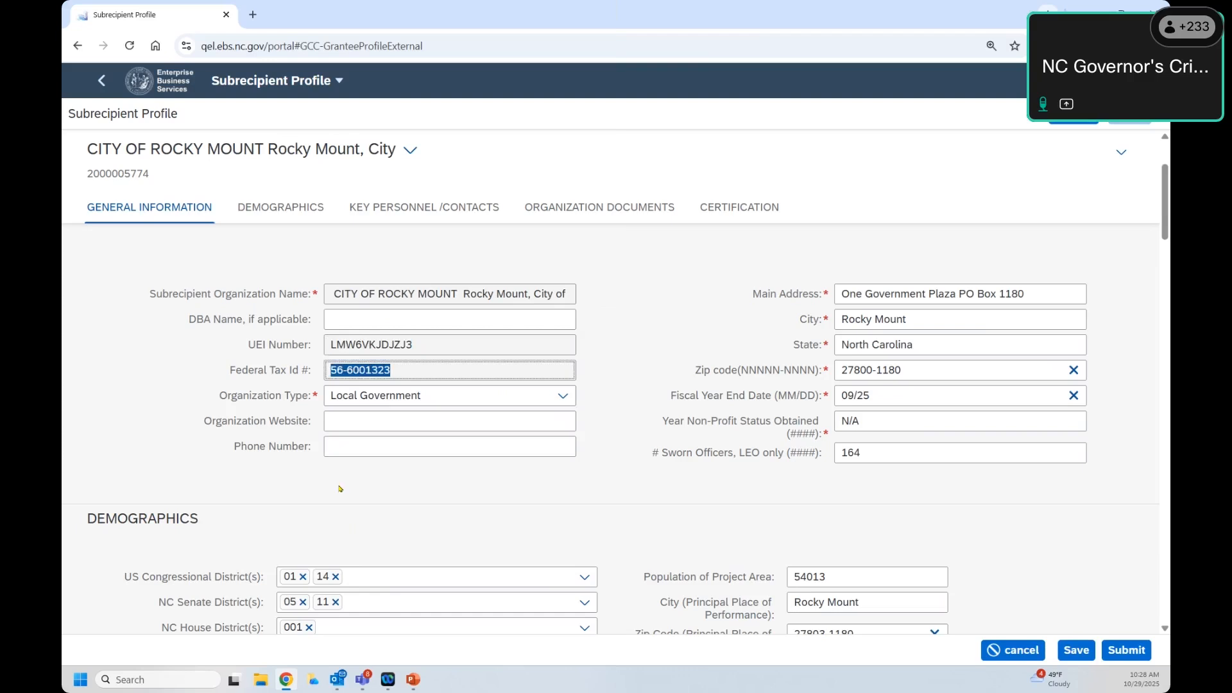
{"action": "left_click_drag", "start_coordinate": [227, 396], "coordinate": [304, 396]}
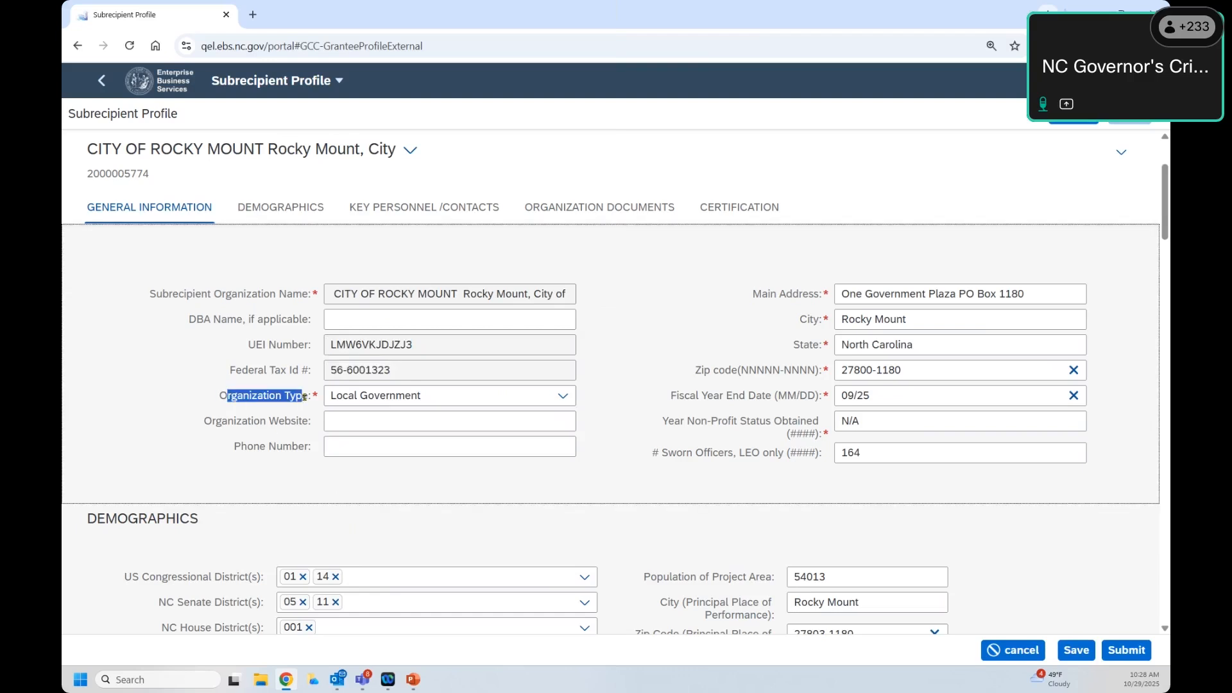
Step: Change Organization Type to Non-Profit, briefly trying State Agency before switching back
{"action": "left_click", "coordinate": [564, 397]}
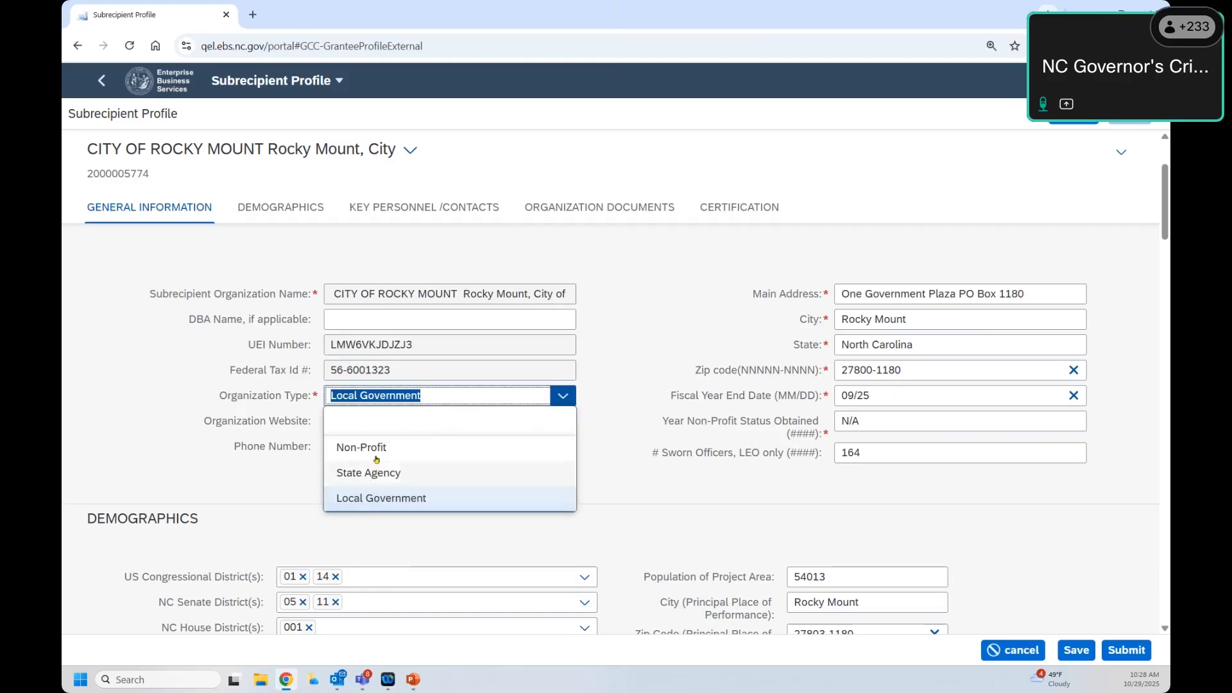
{"action": "left_click", "coordinate": [590, 436]}
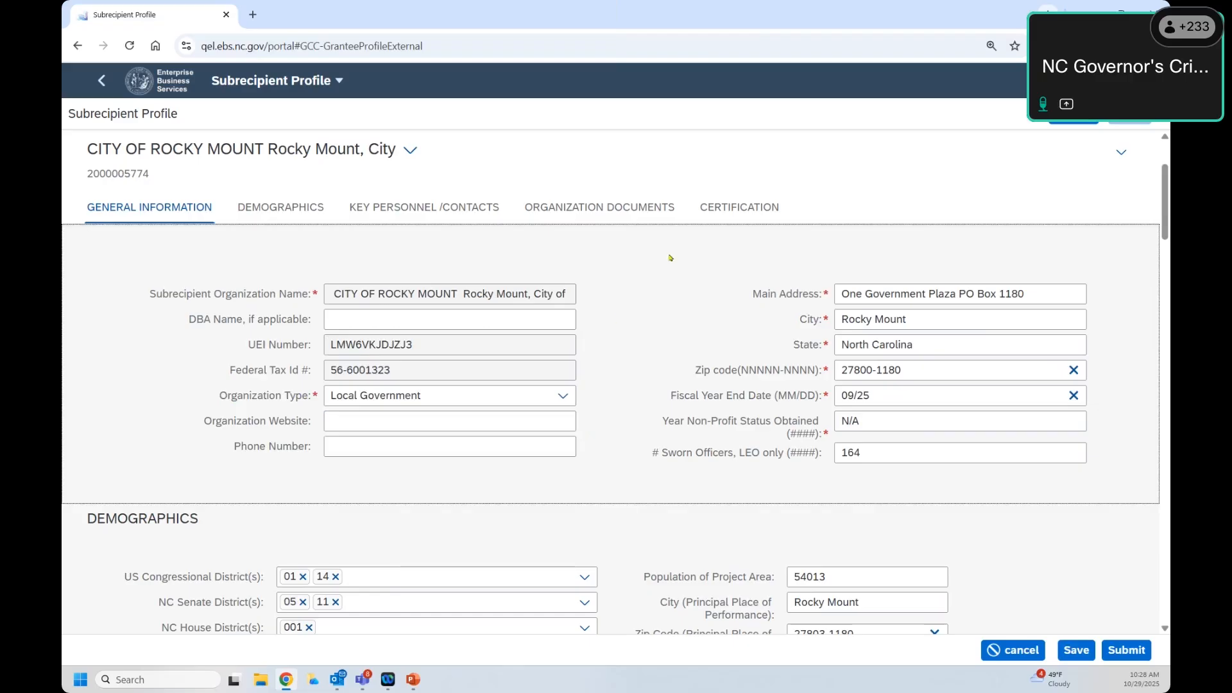
{"action": "left_click", "coordinate": [564, 396]}
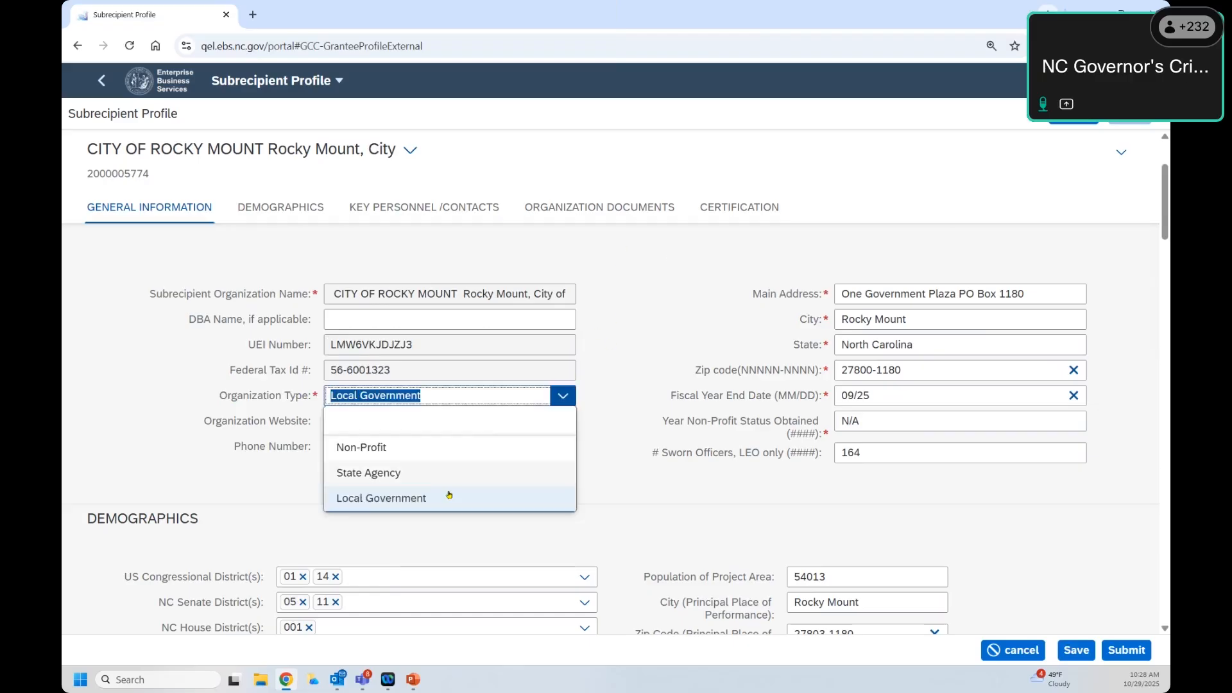
{"action": "left_click", "coordinate": [451, 450]}
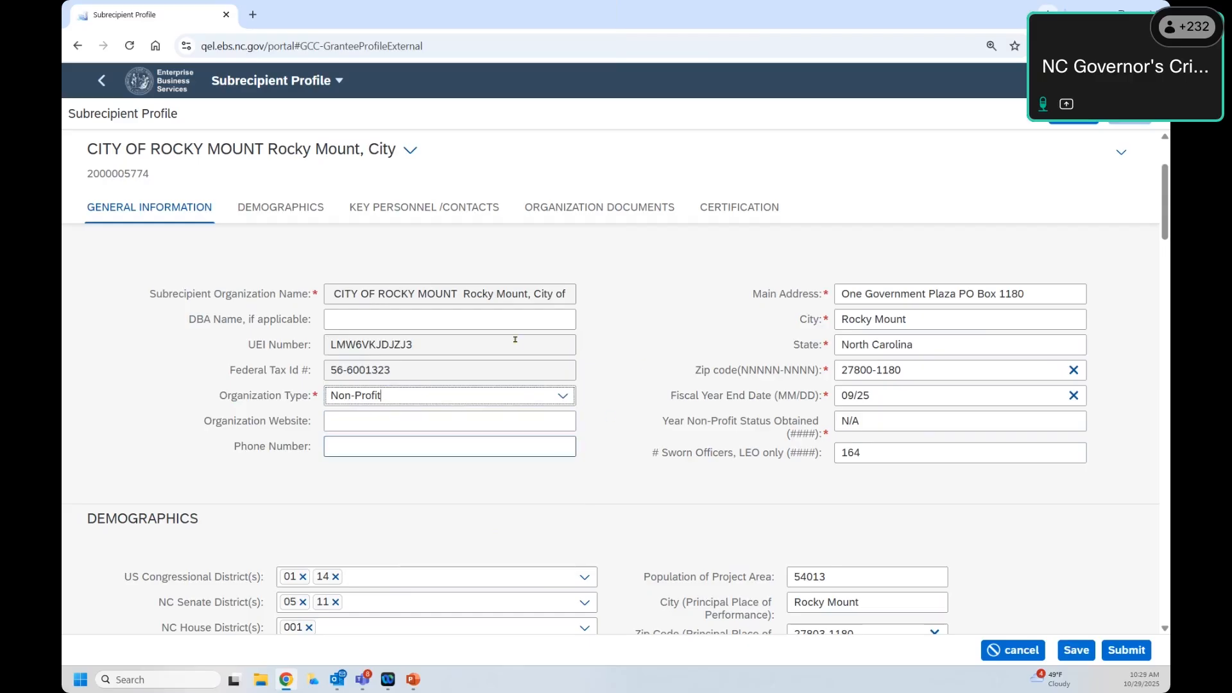
{"action": "left_click", "coordinate": [525, 396]}
{"action": "left_click", "coordinate": [427, 478]}
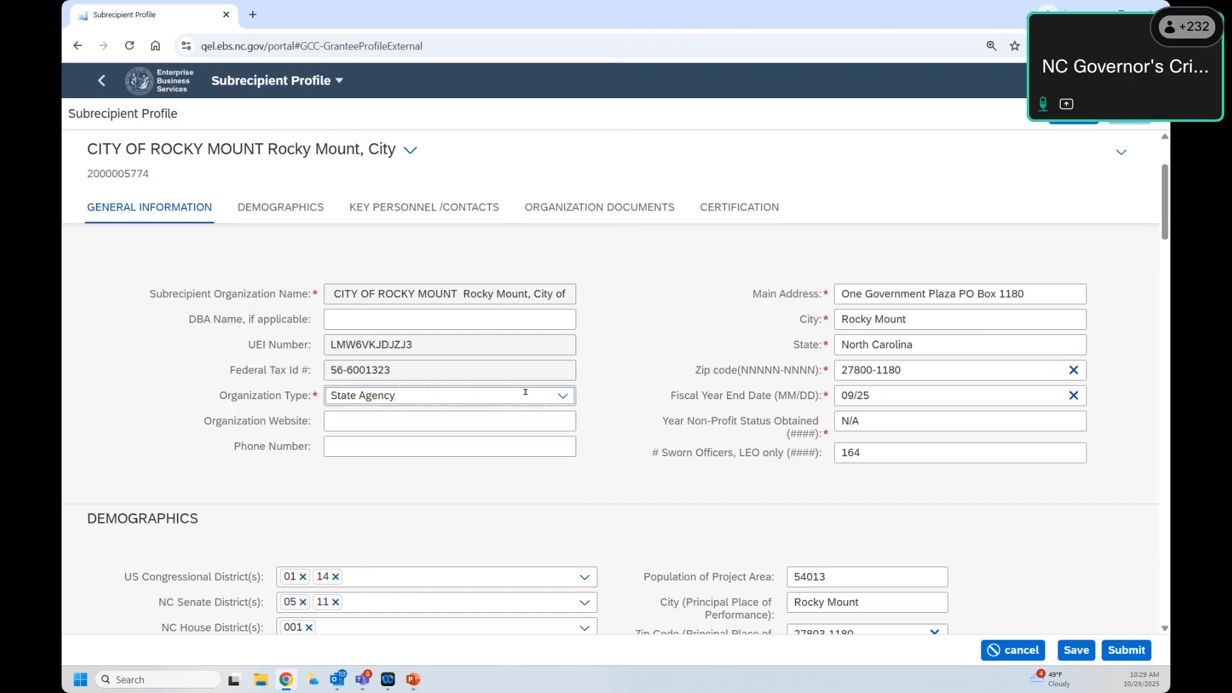
{"action": "left_click", "coordinate": [563, 396]}
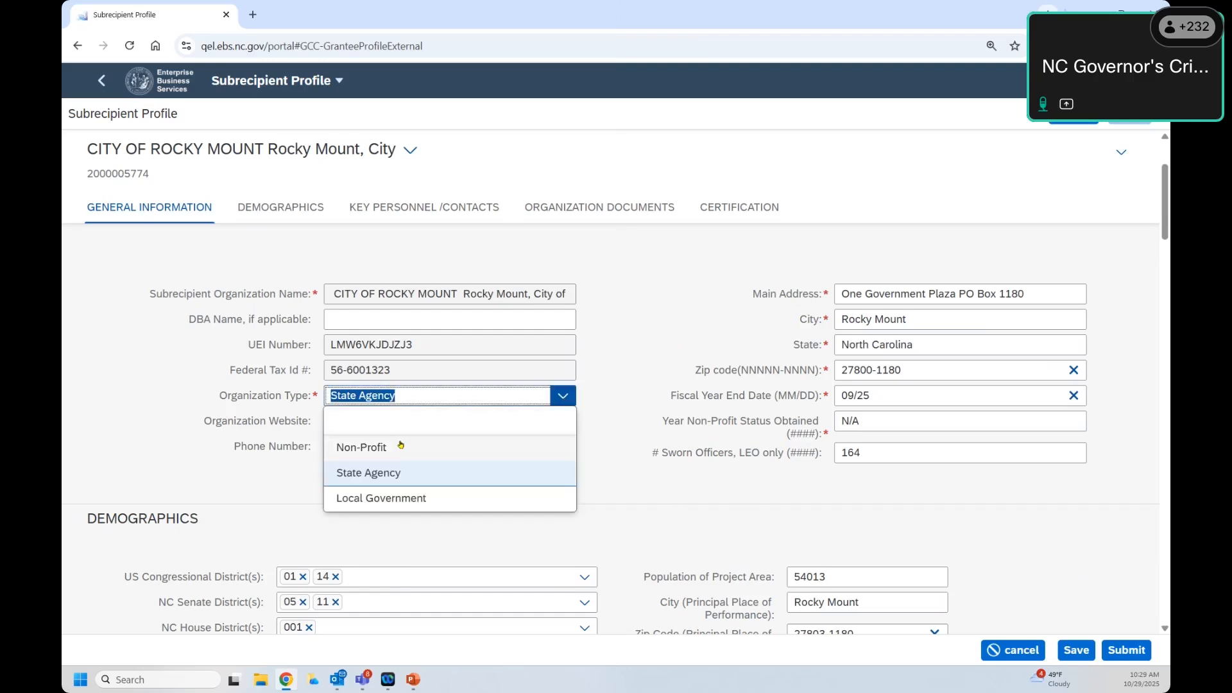
{"action": "left_click", "coordinate": [401, 446]}
{"action": "left_click_drag", "start_coordinate": [247, 420], "coordinate": [242, 421]}
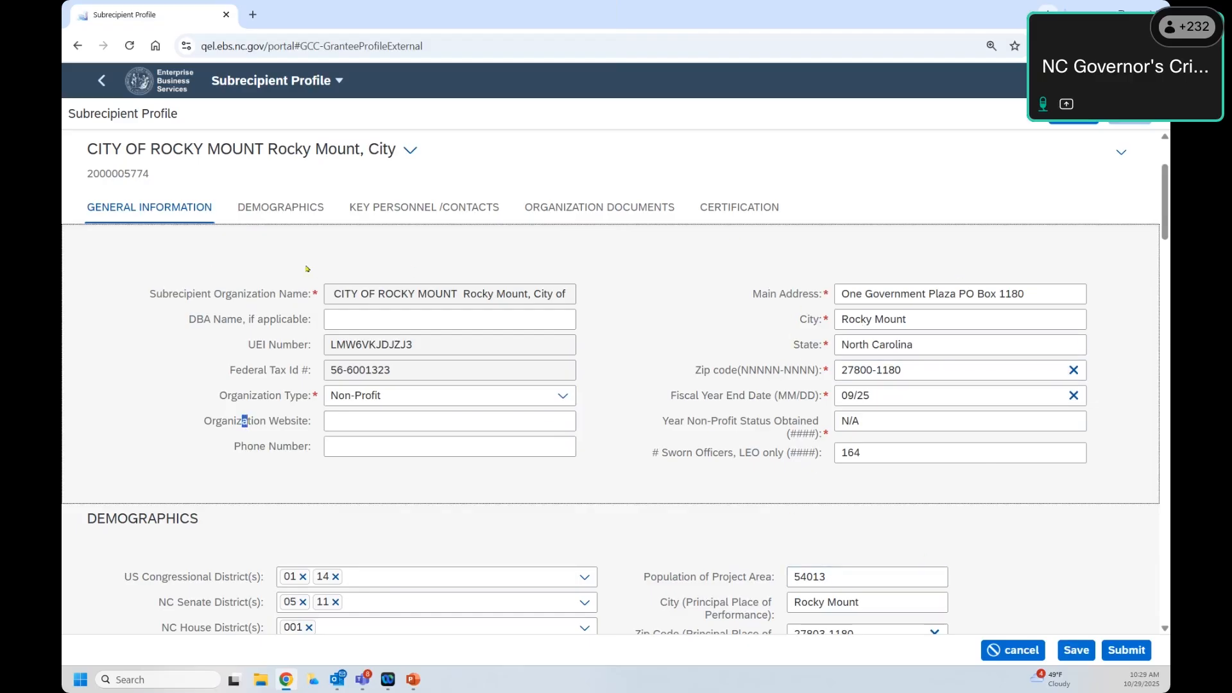
Step: Show Demographics, with Edgecombe and Nash counties and population 54013, then highlight the city details
{"action": "left_click", "coordinate": [283, 206]}
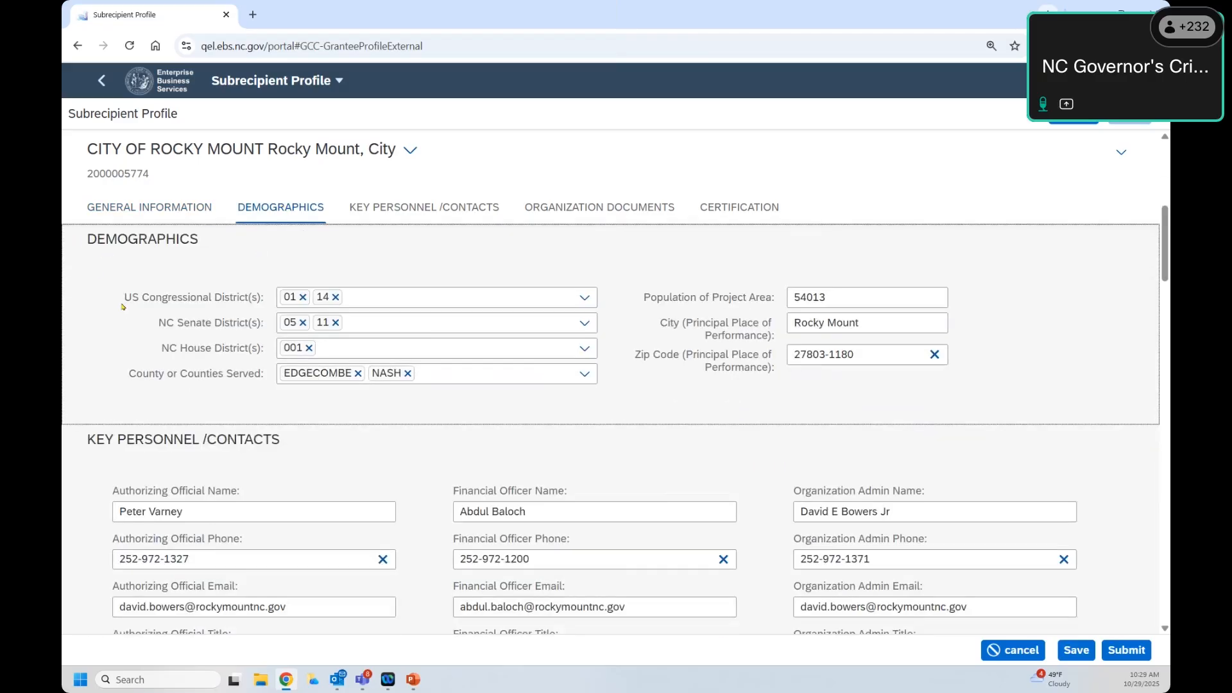
{"action": "key", "text": "Tab"}
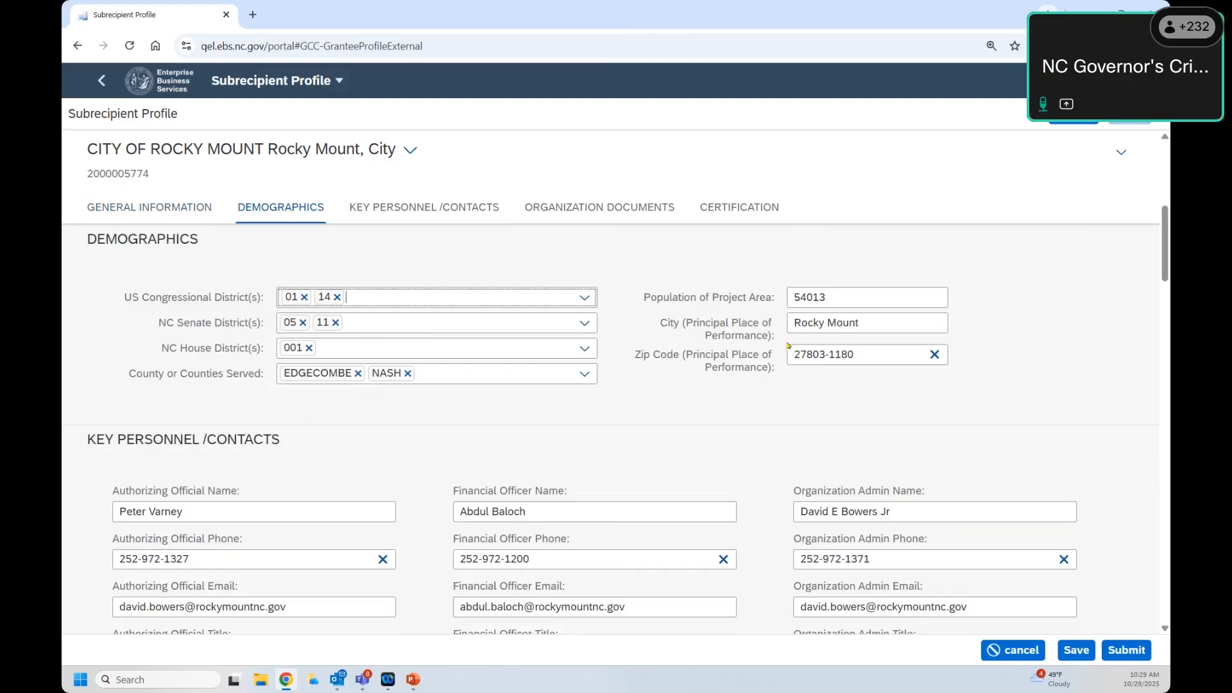
{"action": "left_click_drag", "start_coordinate": [779, 337], "coordinate": [643, 297]}
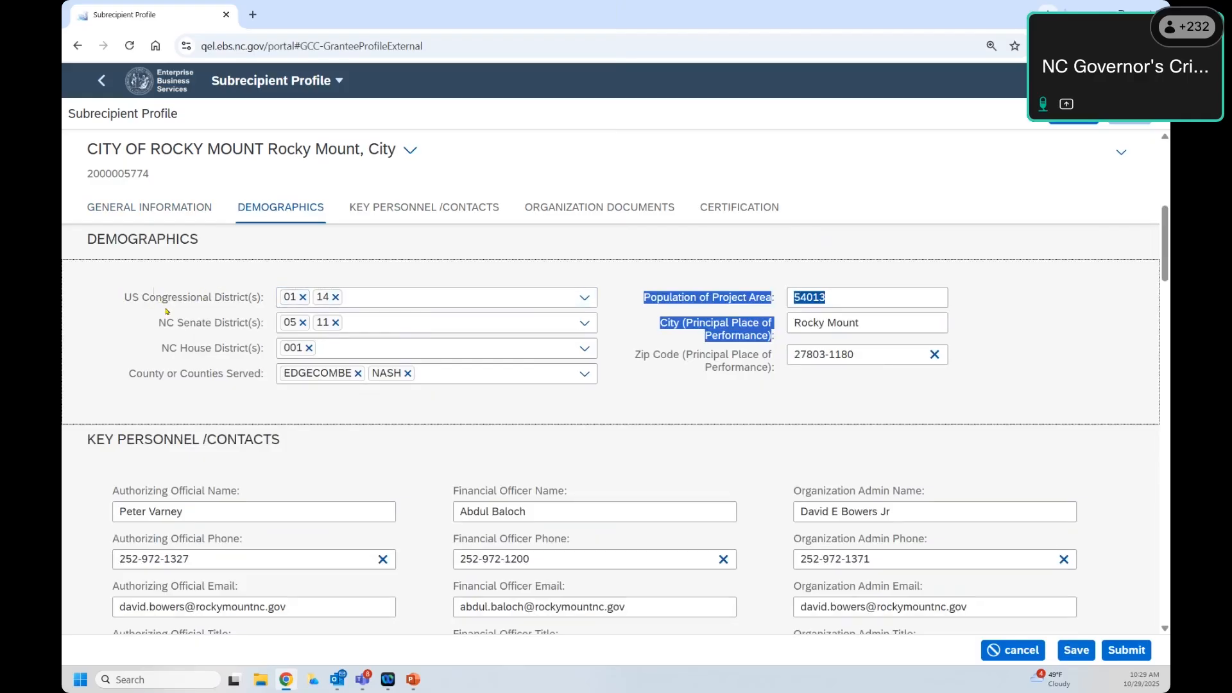
Step: Show Key Personnel /Contacts and highlight the Authorizing Official and Organization Admin fields
{"action": "left_click", "coordinate": [376, 212]}
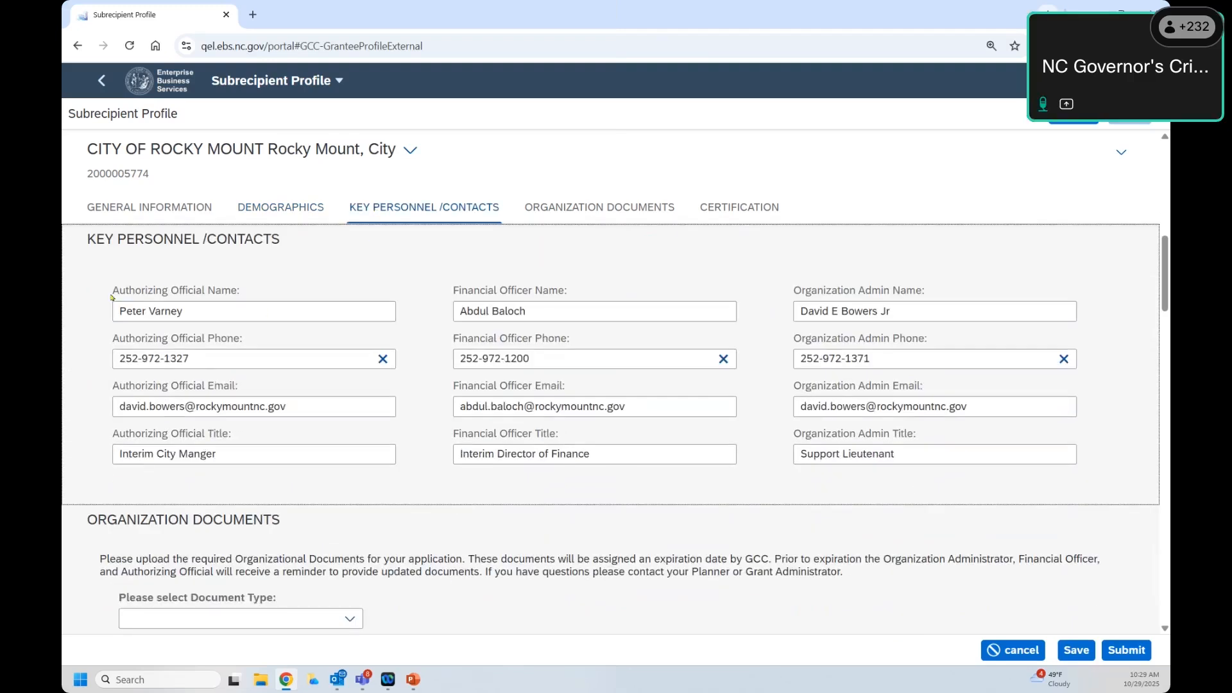
{"action": "left_click_drag", "start_coordinate": [114, 290], "coordinate": [236, 290]}
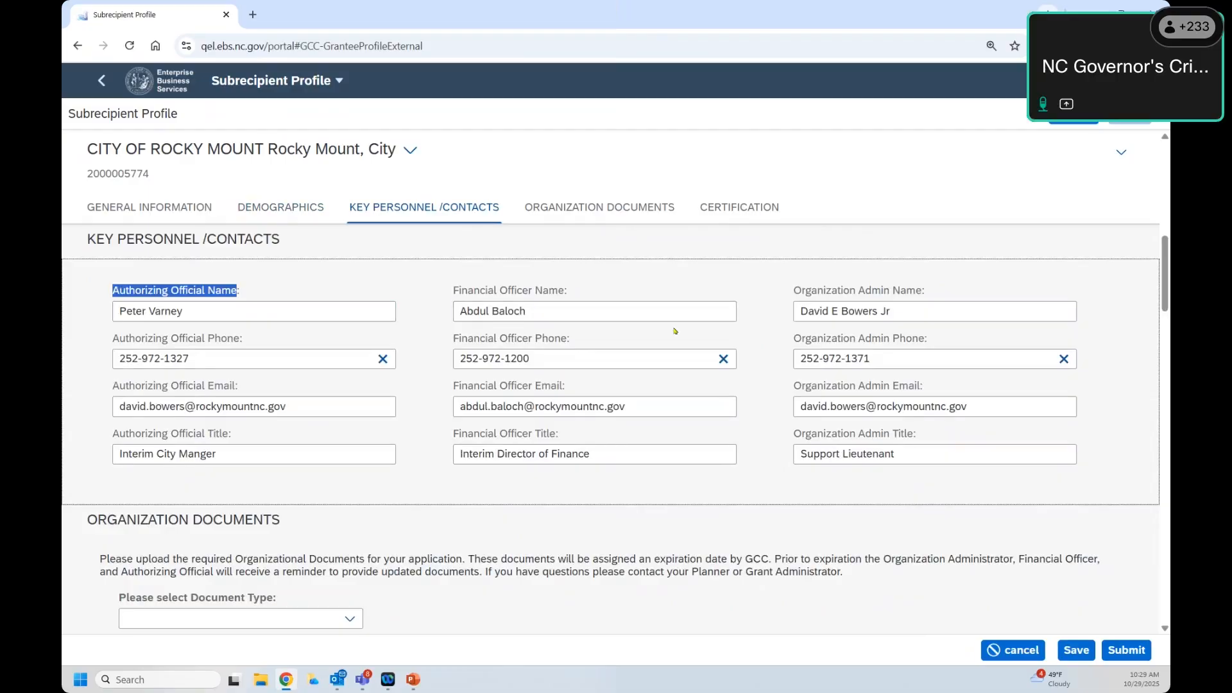
{"action": "left_click_drag", "start_coordinate": [806, 290], "coordinate": [580, 283]}
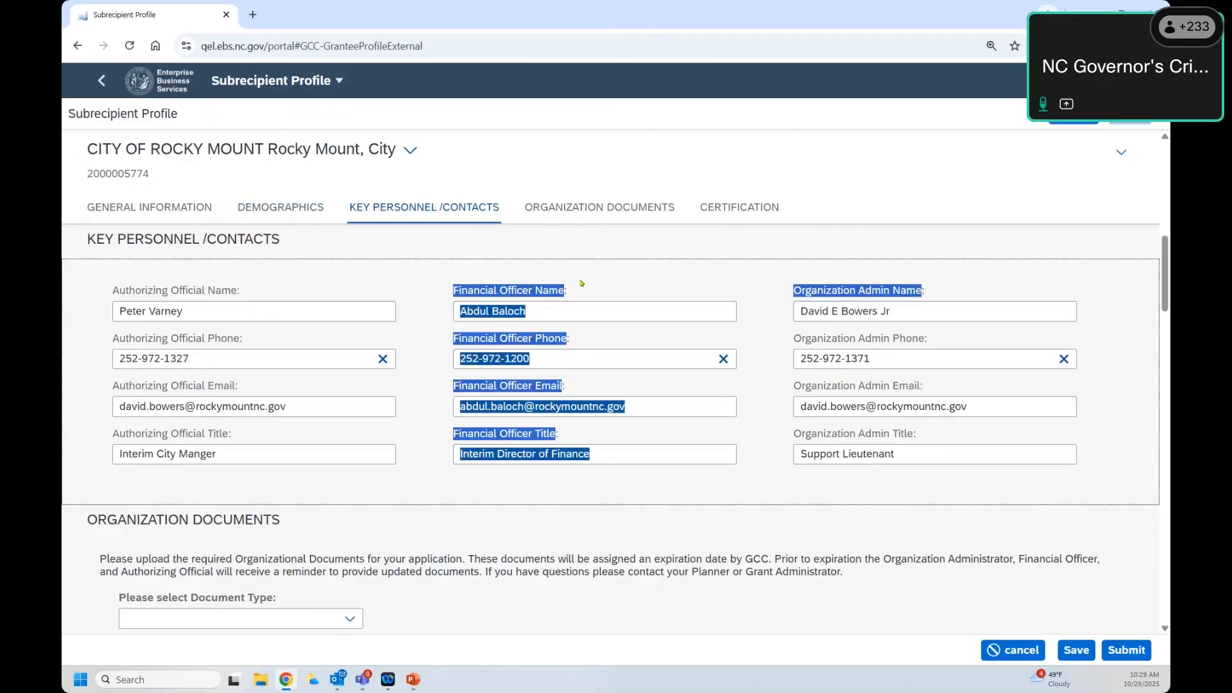
{"action": "left_click", "coordinate": [580, 283]}
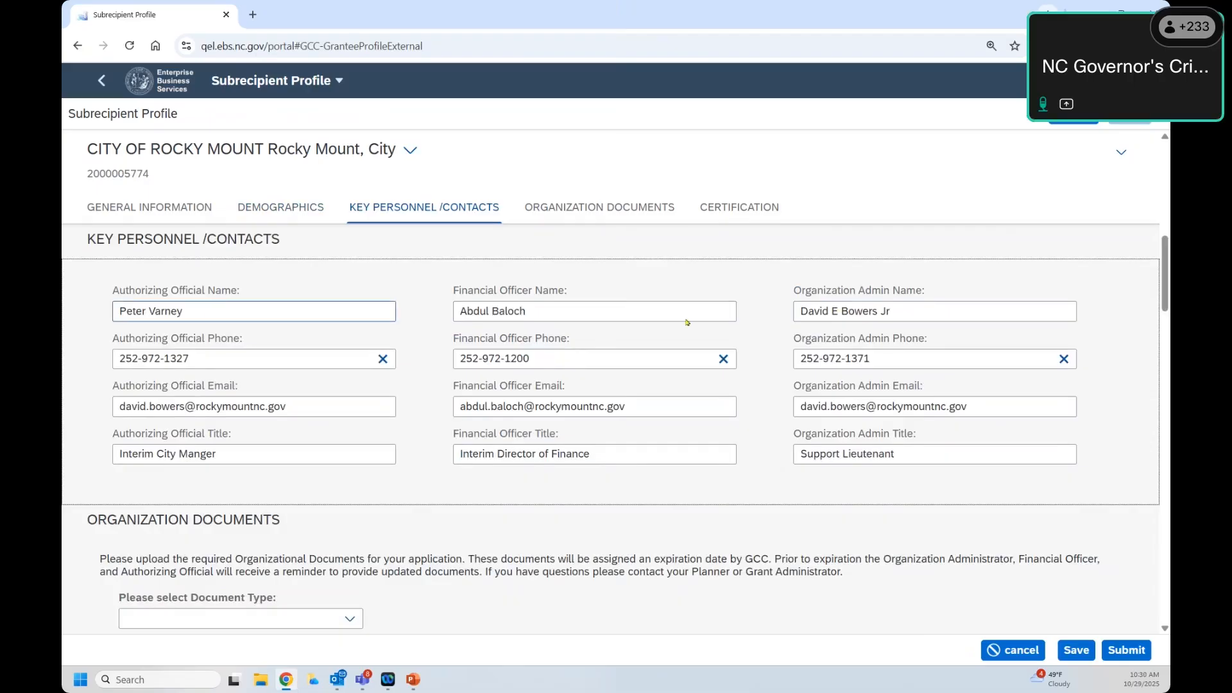
{"action": "left_click_drag", "start_coordinate": [218, 455], "coordinate": [231, 278]}
{"action": "left_click", "coordinate": [567, 352]}
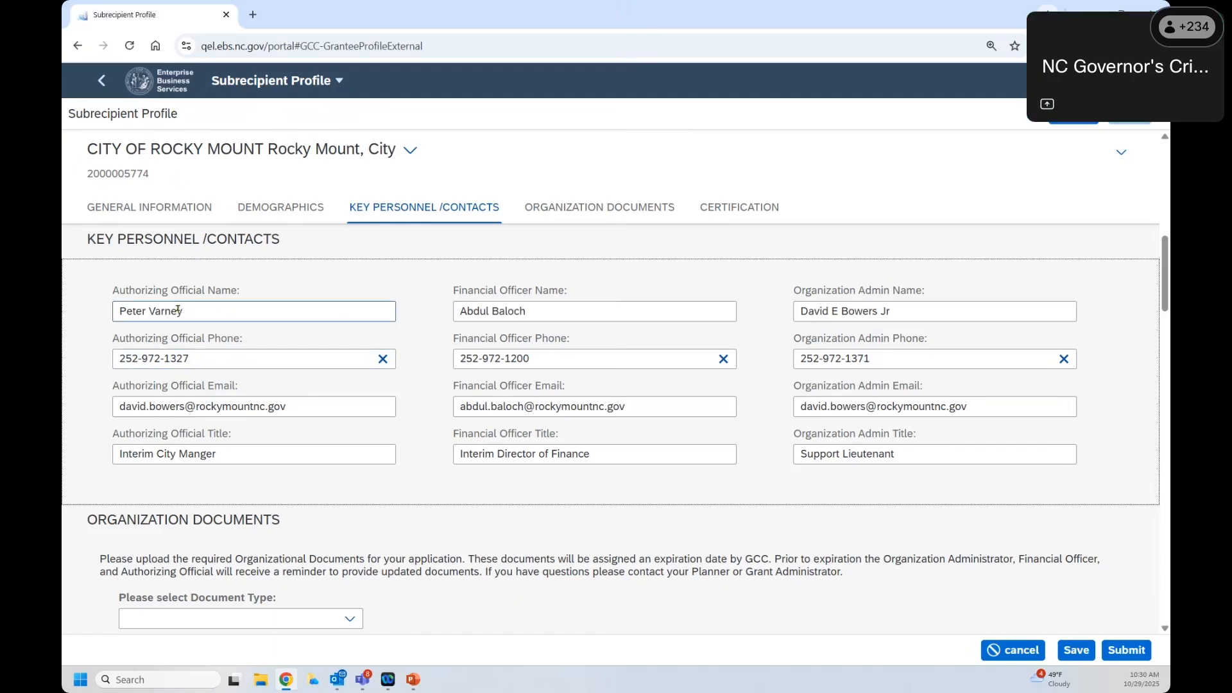
Step: Point out the authorizing official's and admin's names, then show Organization Documents with 19 attachments
{"action": "left_click_drag", "start_coordinate": [181, 311], "coordinate": [105, 301]}
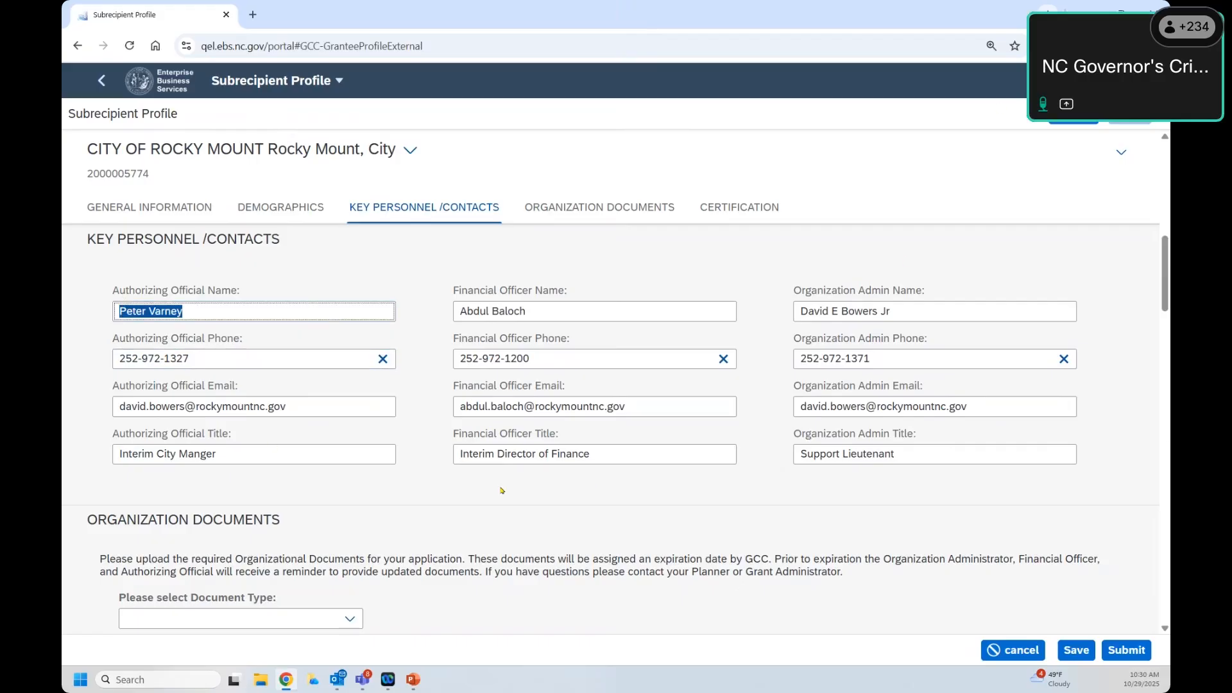
{"action": "left_click_drag", "start_coordinate": [939, 285], "coordinate": [788, 302]}
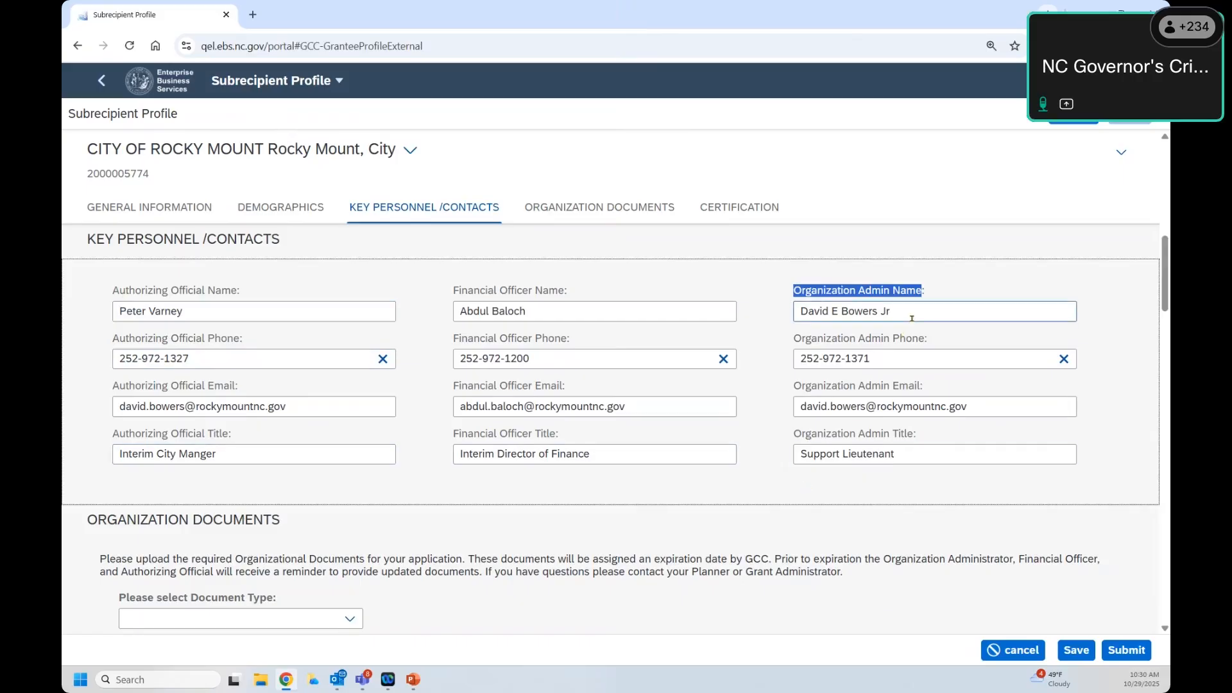
{"action": "left_click_drag", "start_coordinate": [911, 318], "coordinate": [814, 314]}
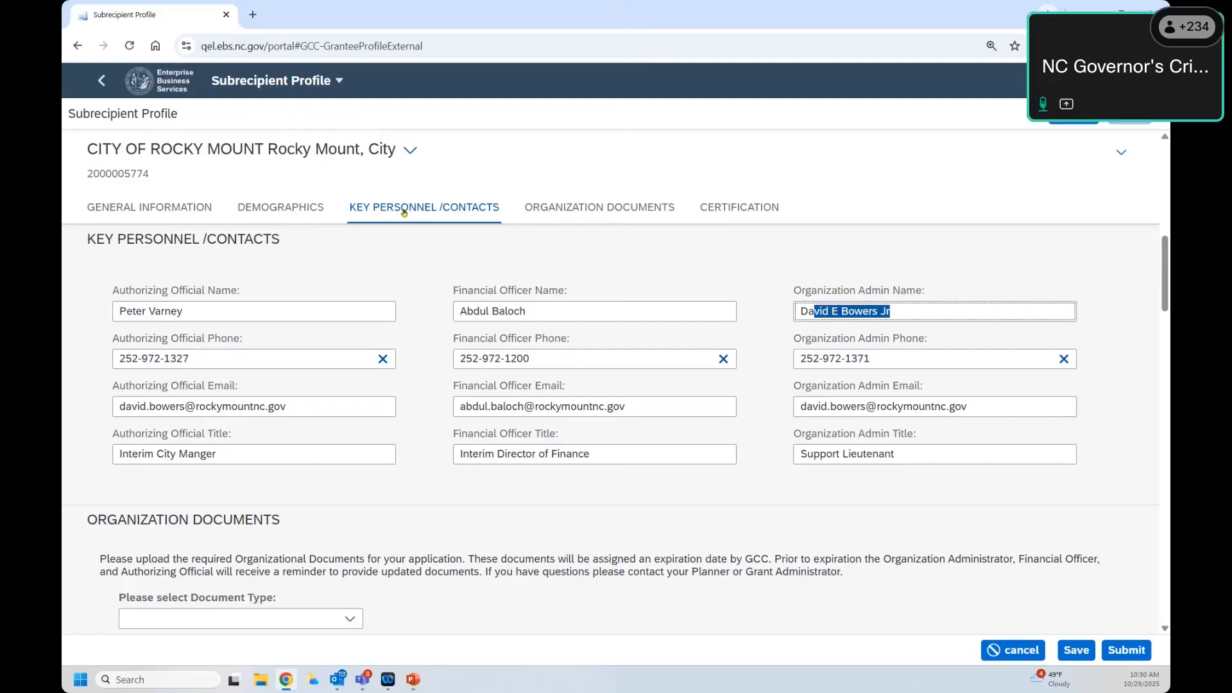
{"action": "left_click", "coordinate": [601, 218]}
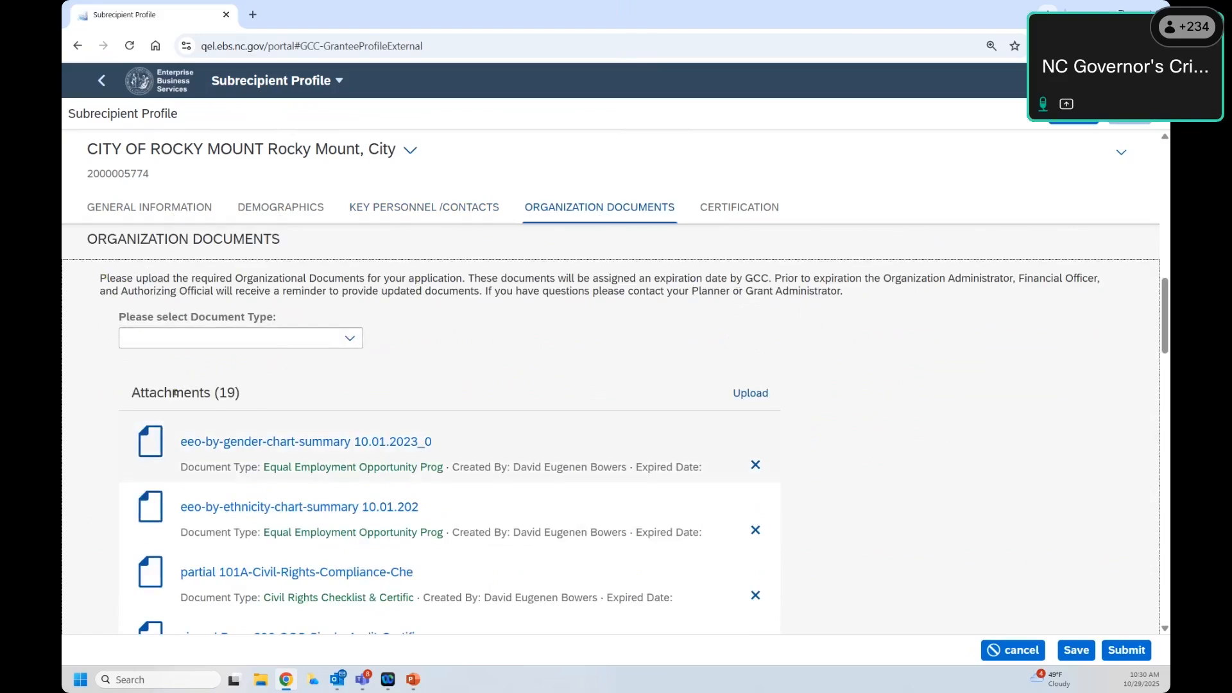
Step: Set Document Type to Single Audit Certification and open the upload file picker
{"action": "left_click_drag", "start_coordinate": [101, 280], "coordinate": [775, 279]}
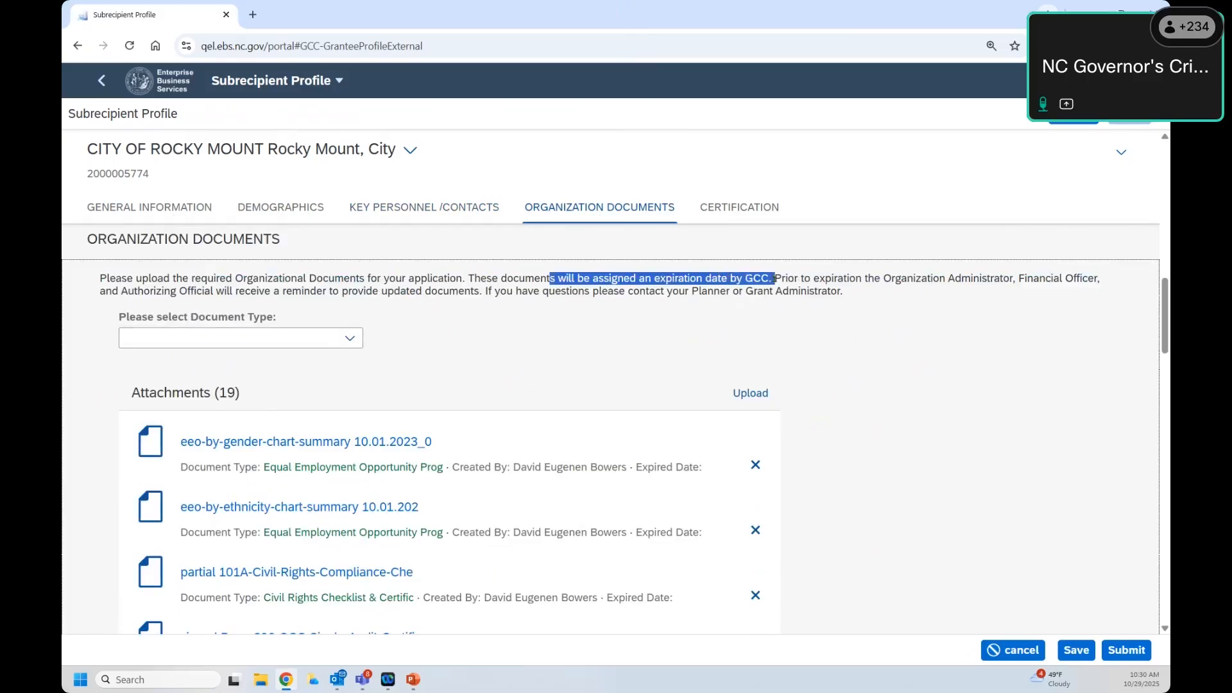
{"action": "left_click", "coordinate": [181, 318]}
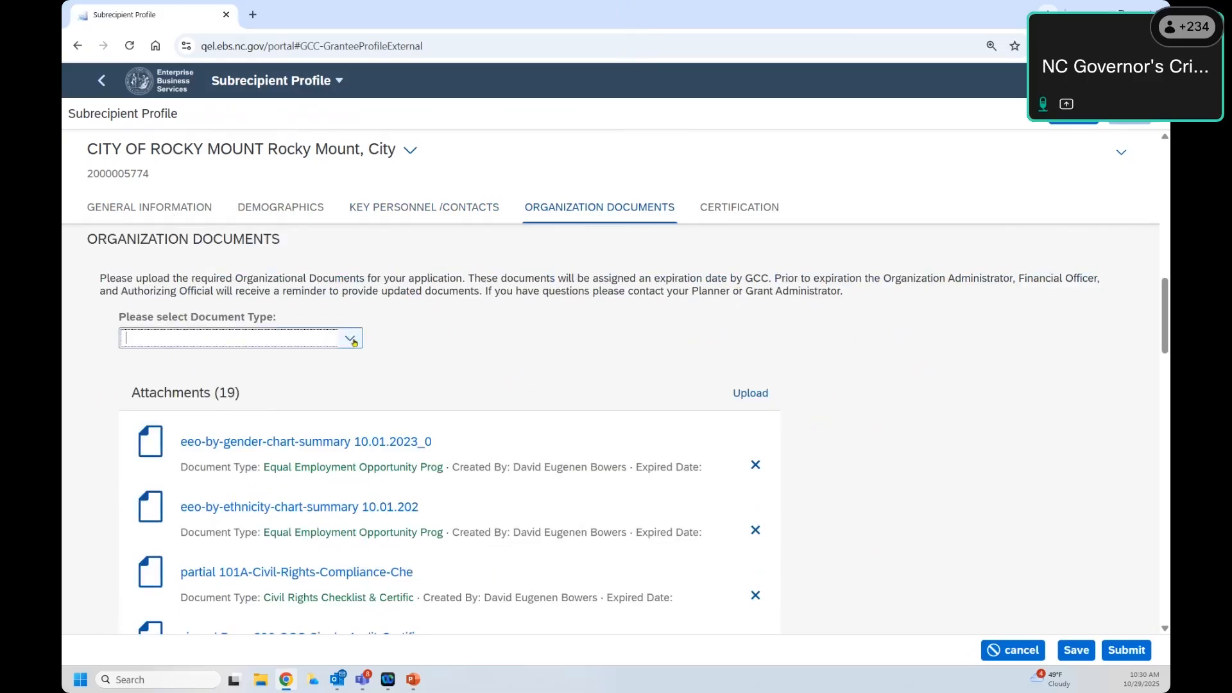
{"action": "left_click", "coordinate": [350, 338]}
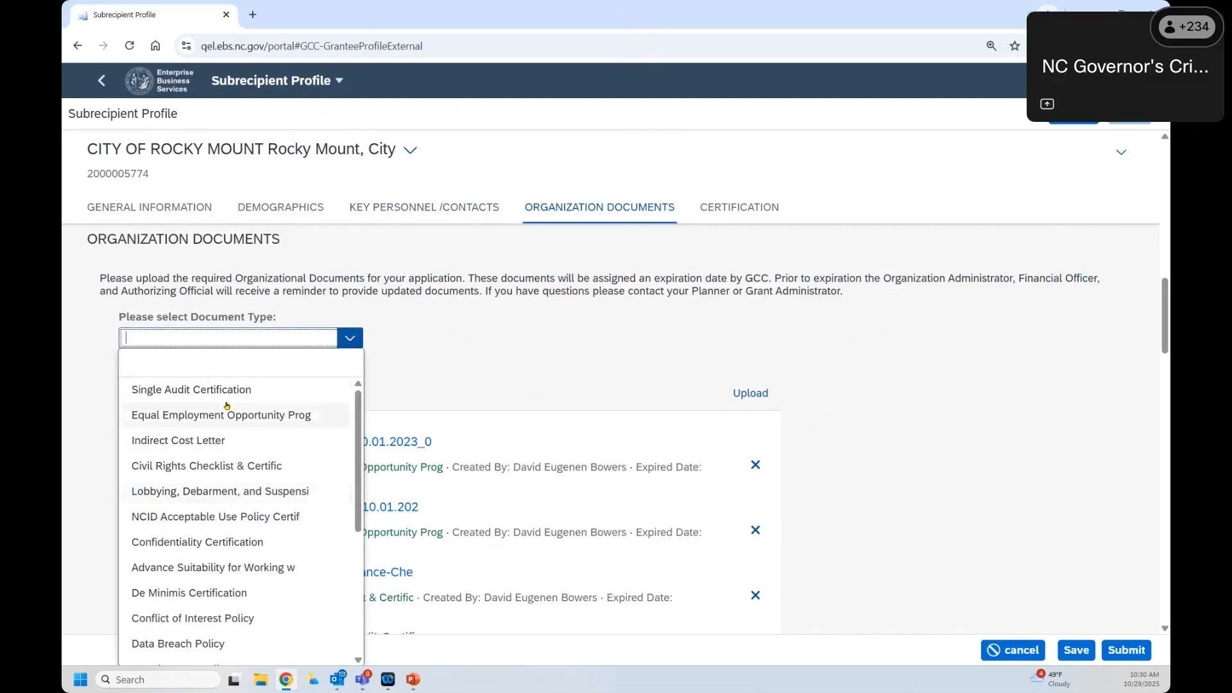
{"action": "scroll", "coordinate": [212, 514], "scroll_direction": "down", "scroll_amount": 4}
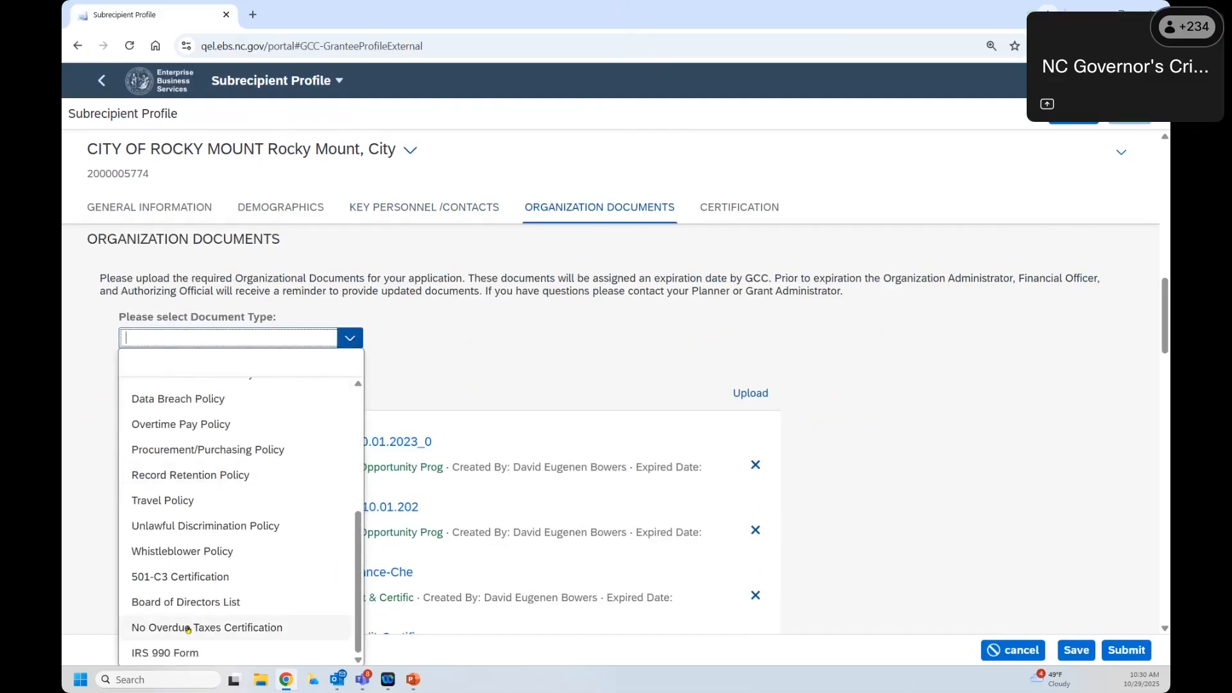
{"action": "scroll", "coordinate": [218, 514], "scroll_direction": "up", "scroll_amount": 4}
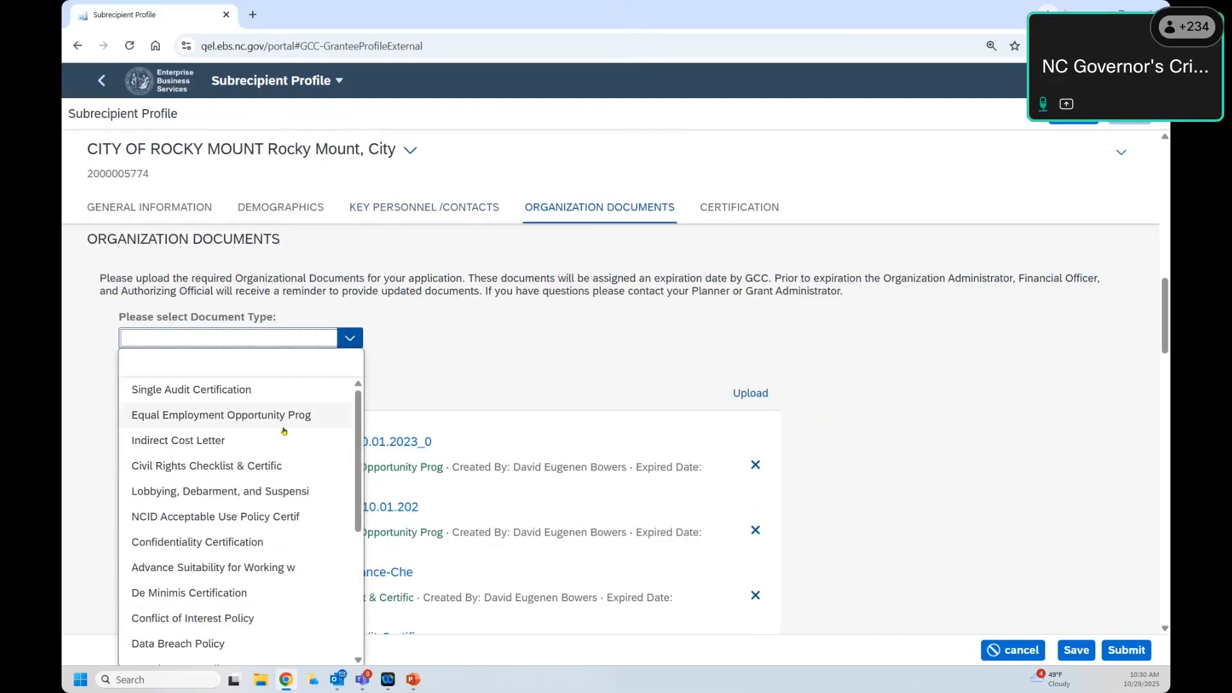
{"action": "left_click", "coordinate": [206, 389]}
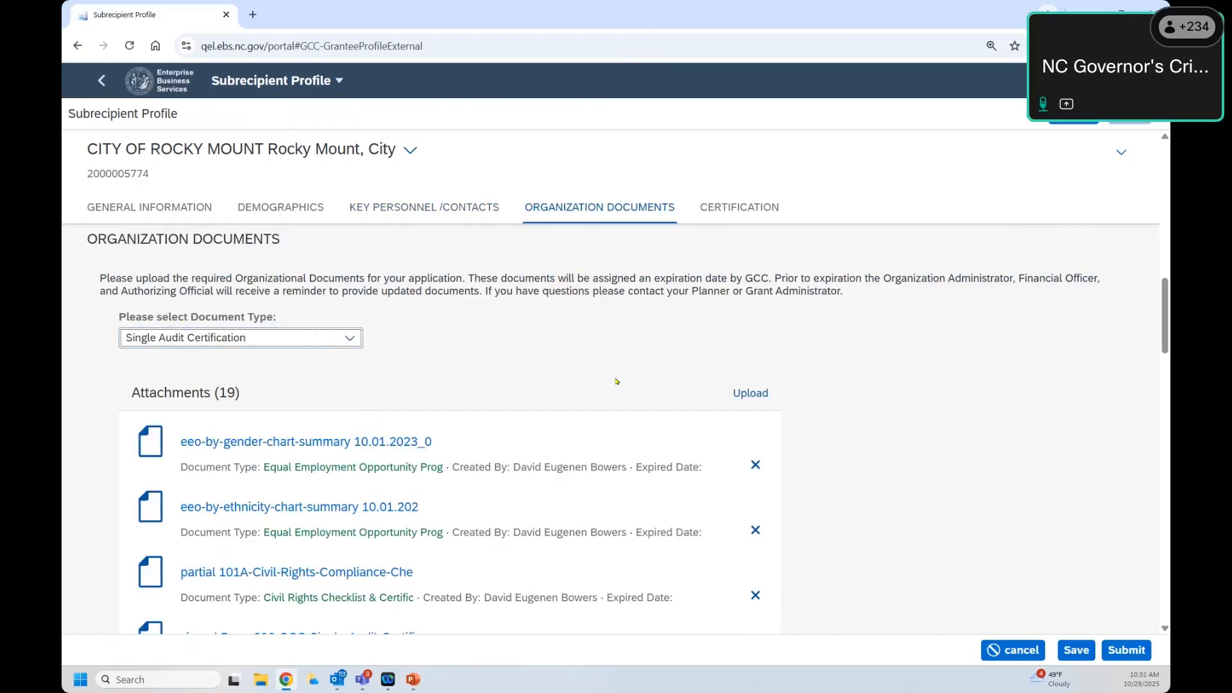
{"action": "left_click", "coordinate": [746, 395]}
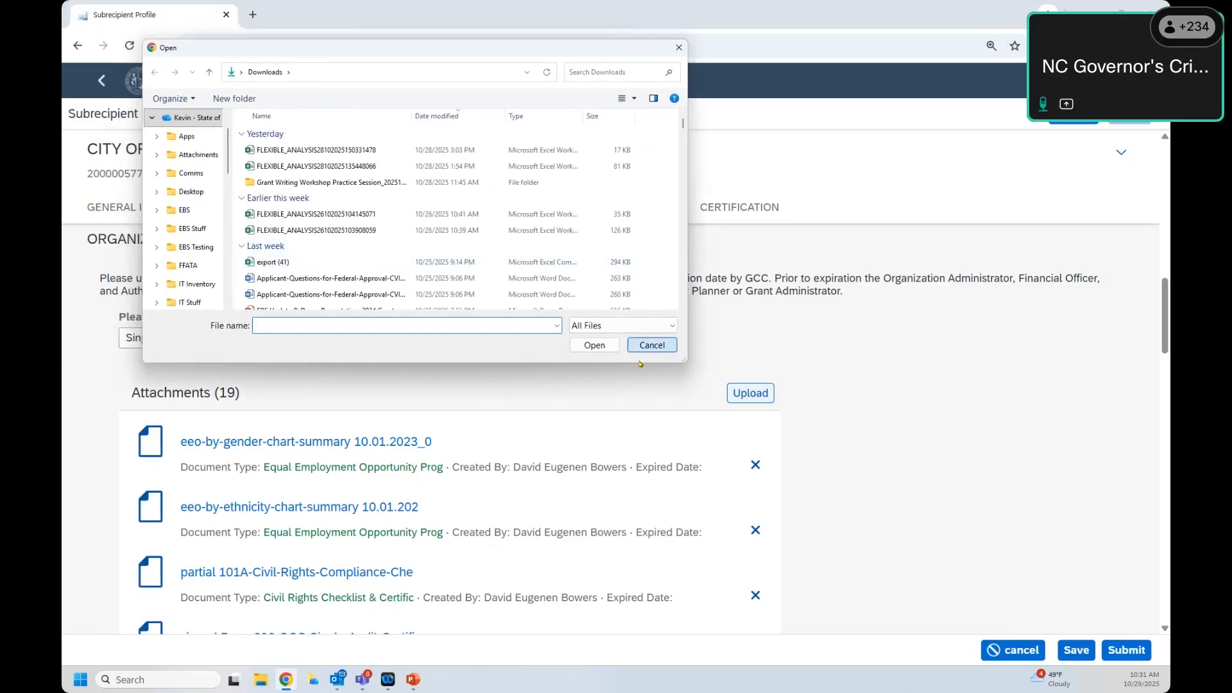
Step: Cancel the Open dialog without uploading and highlight the Attachments (19) heading
{"action": "left_click", "coordinate": [650, 346]}
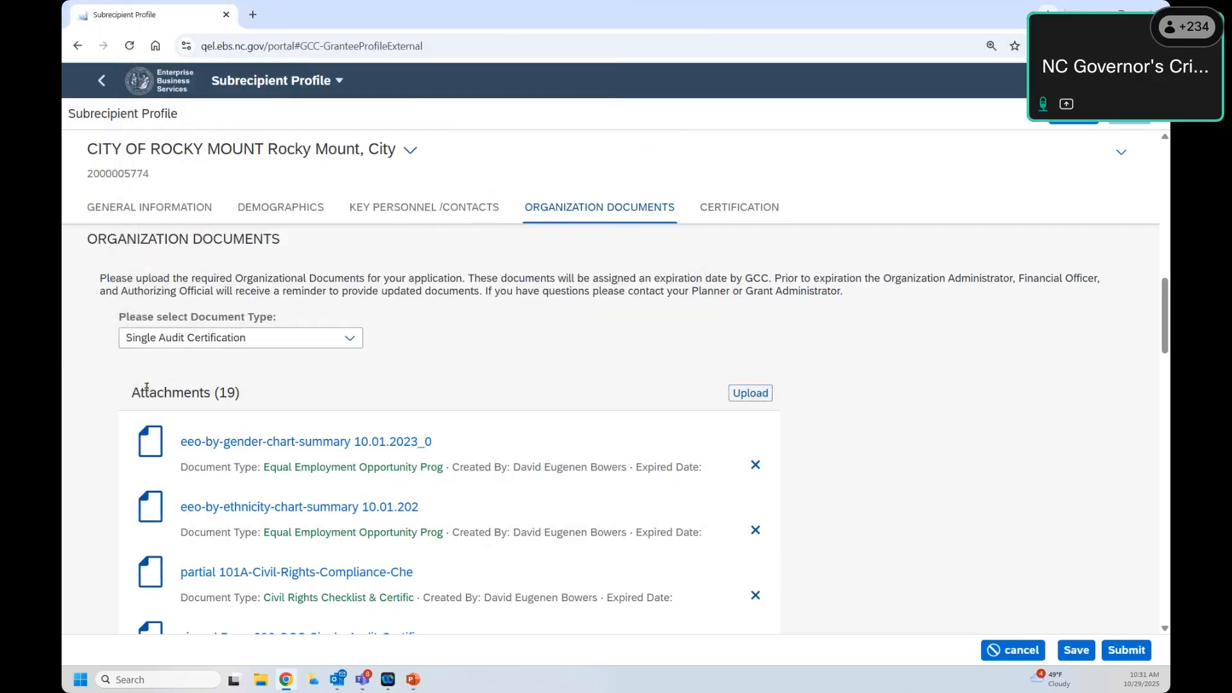
{"action": "left_click_drag", "start_coordinate": [141, 388], "coordinate": [246, 402]}
{"action": "left_click_drag", "start_coordinate": [249, 401], "coordinate": [128, 399]}
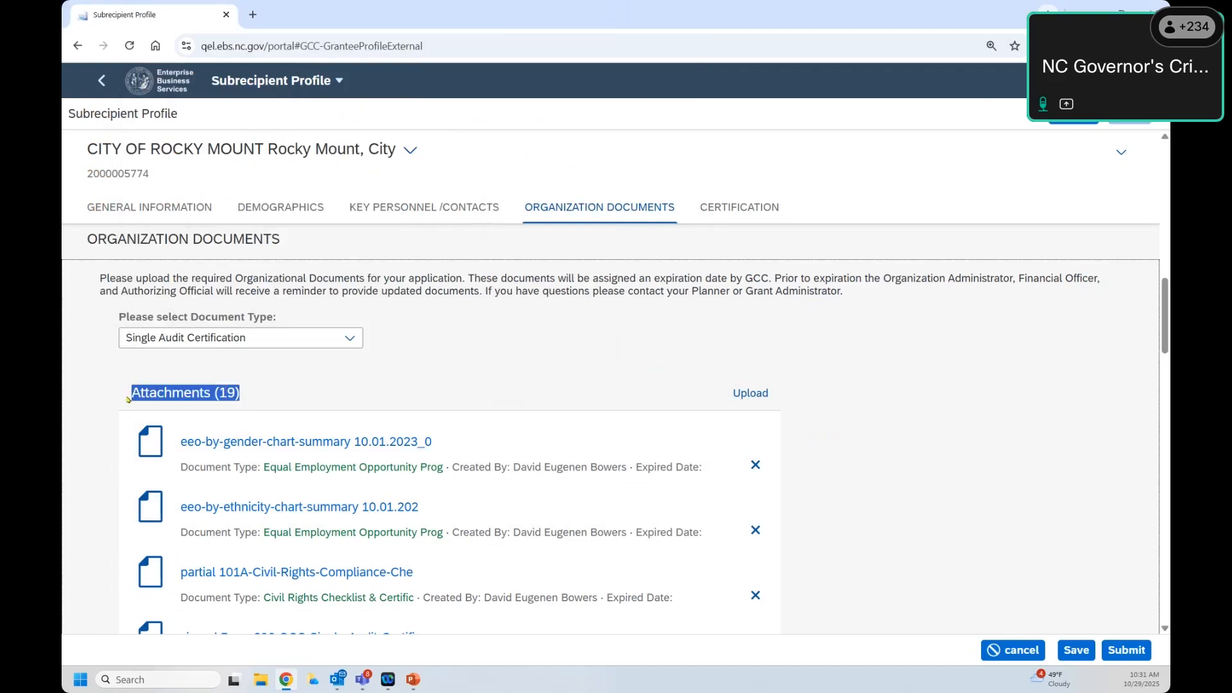
{"action": "left_click", "coordinate": [971, 445]}
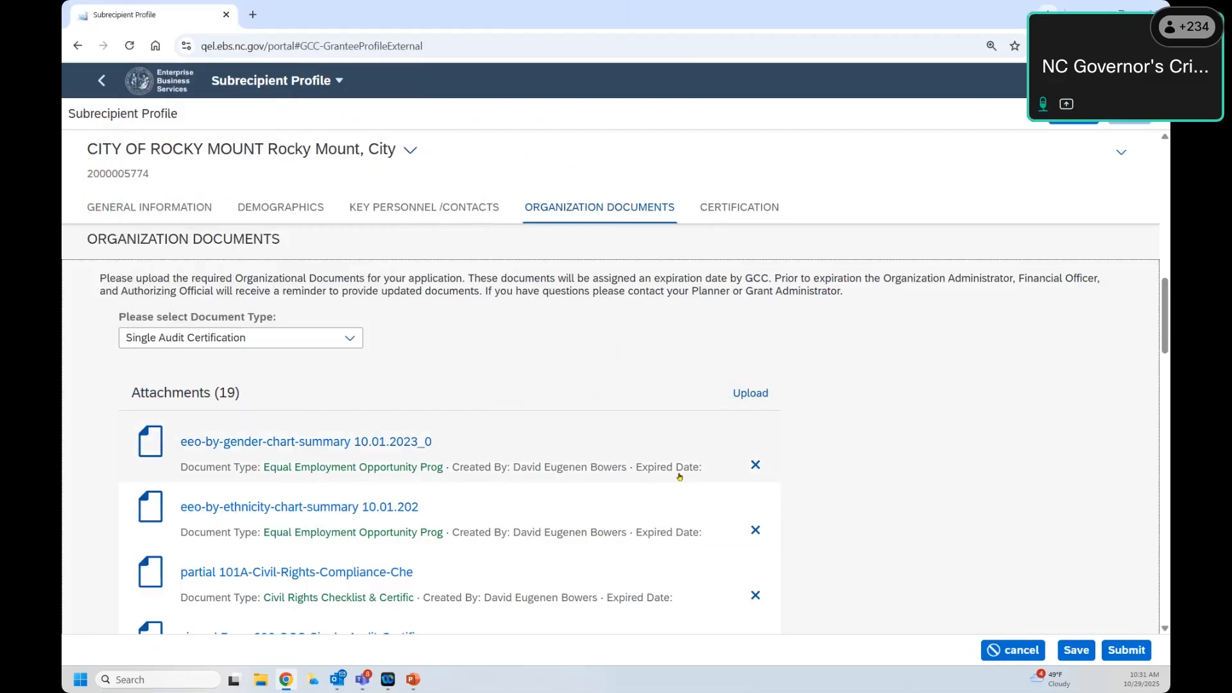
Step: Scroll through the 19 attachments and open the eeo-by-gender-chart-summary file
{"action": "scroll", "coordinate": [716, 469], "scroll_direction": "down", "scroll_amount": 1}
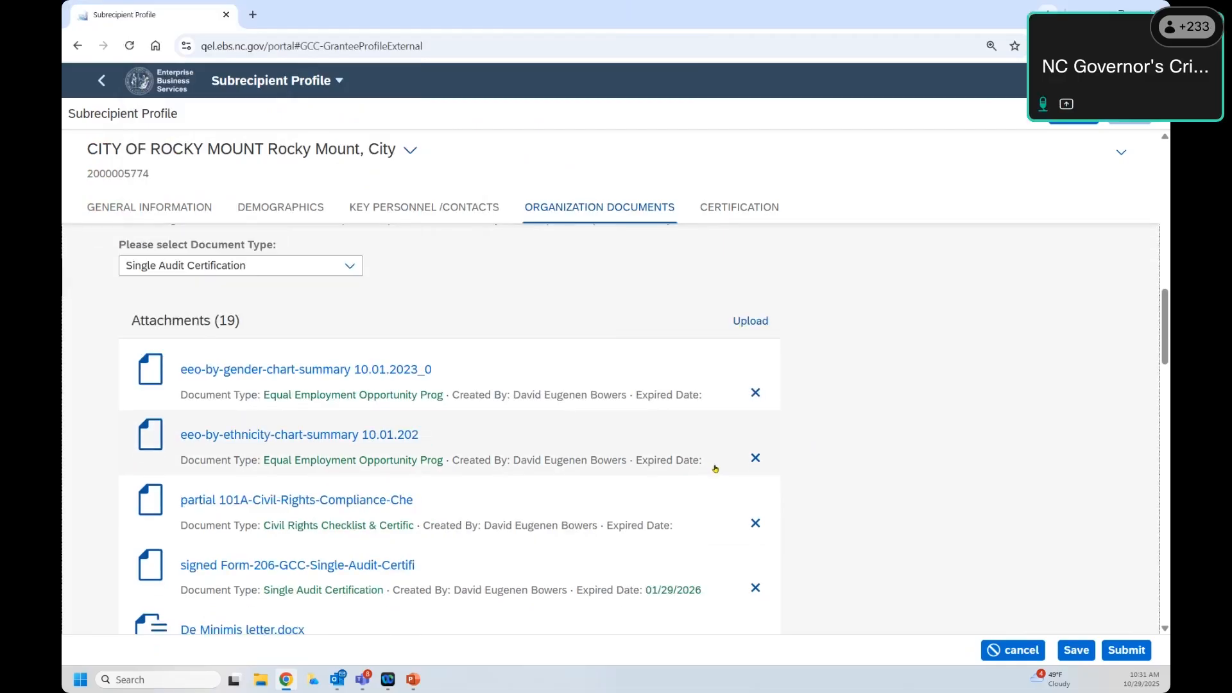
{"action": "scroll", "coordinate": [716, 470], "scroll_direction": "down", "scroll_amount": 1}
{"action": "scroll", "coordinate": [678, 521], "scroll_direction": "down", "scroll_amount": 1}
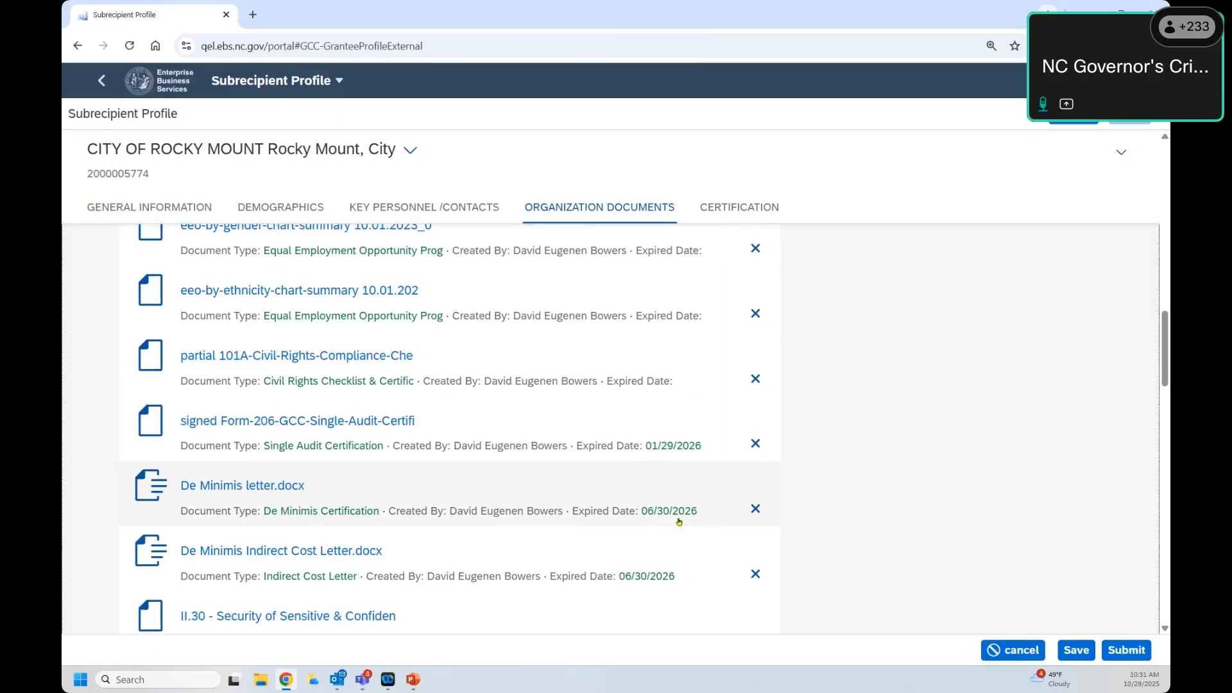
{"action": "scroll", "coordinate": [679, 521], "scroll_direction": "down", "scroll_amount": 3}
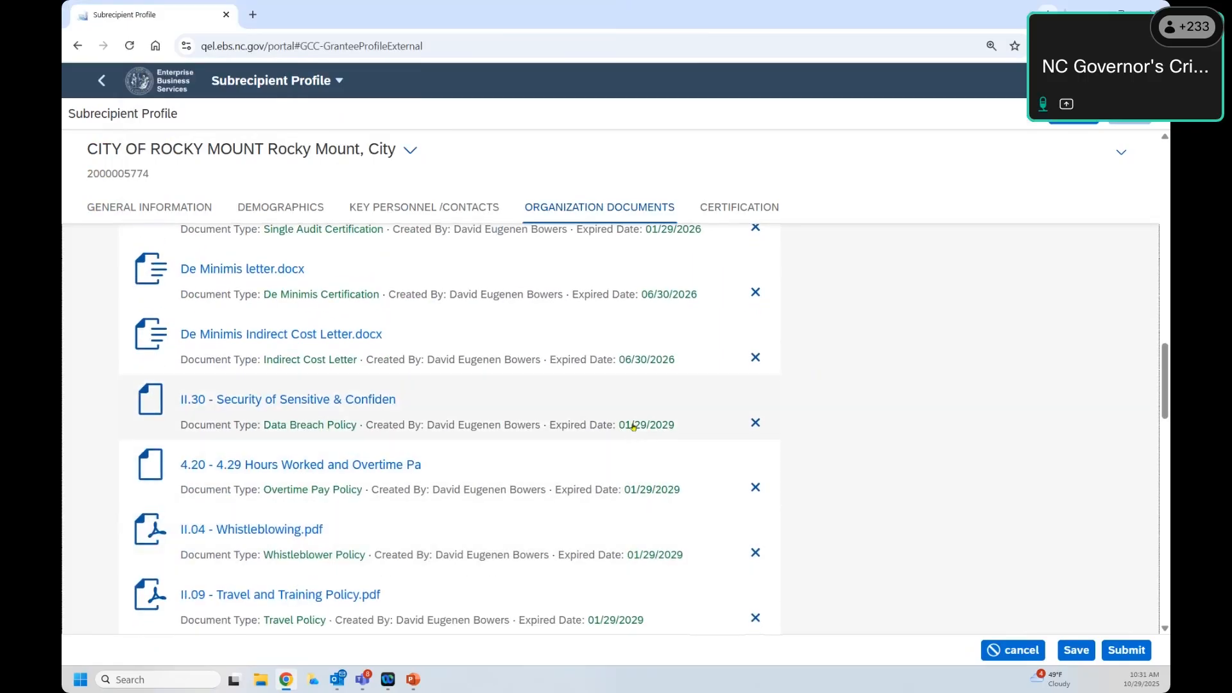
{"action": "scroll", "coordinate": [650, 418], "scroll_direction": "up", "scroll_amount": 2}
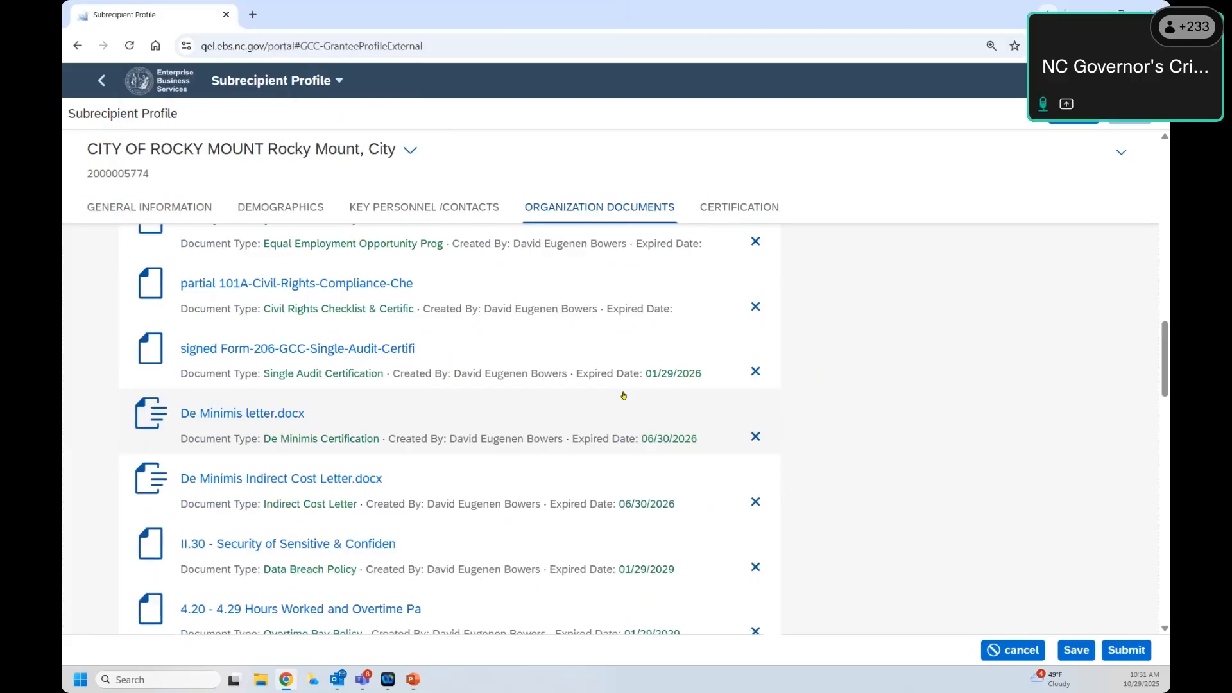
{"action": "scroll", "coordinate": [306, 293], "scroll_direction": "up", "scroll_amount": 3}
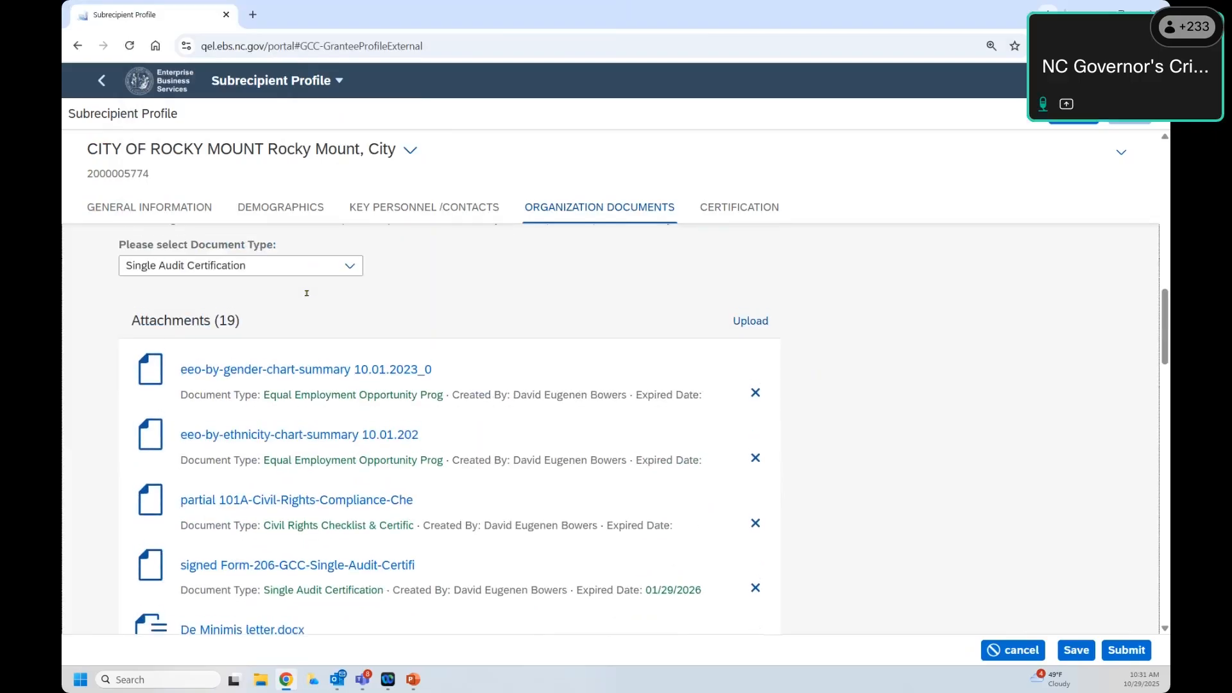
{"action": "scroll", "coordinate": [307, 293], "scroll_direction": "down", "scroll_amount": 2}
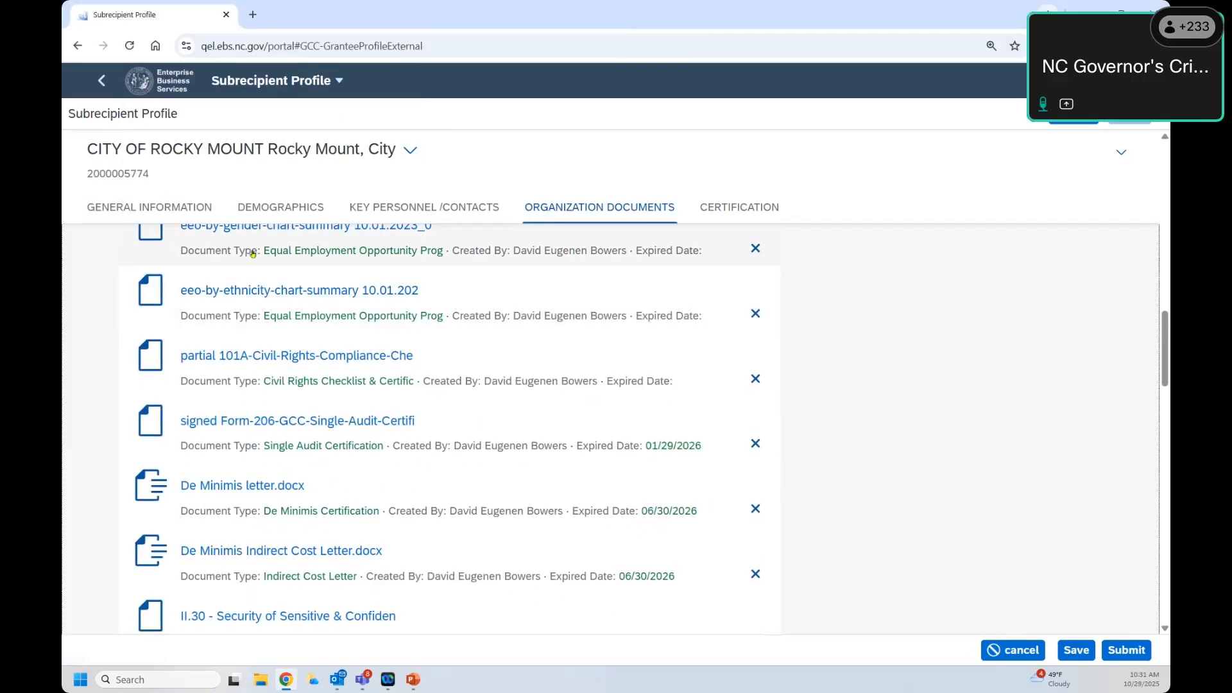
{"action": "scroll", "coordinate": [200, 318], "scroll_direction": "up", "scroll_amount": 1}
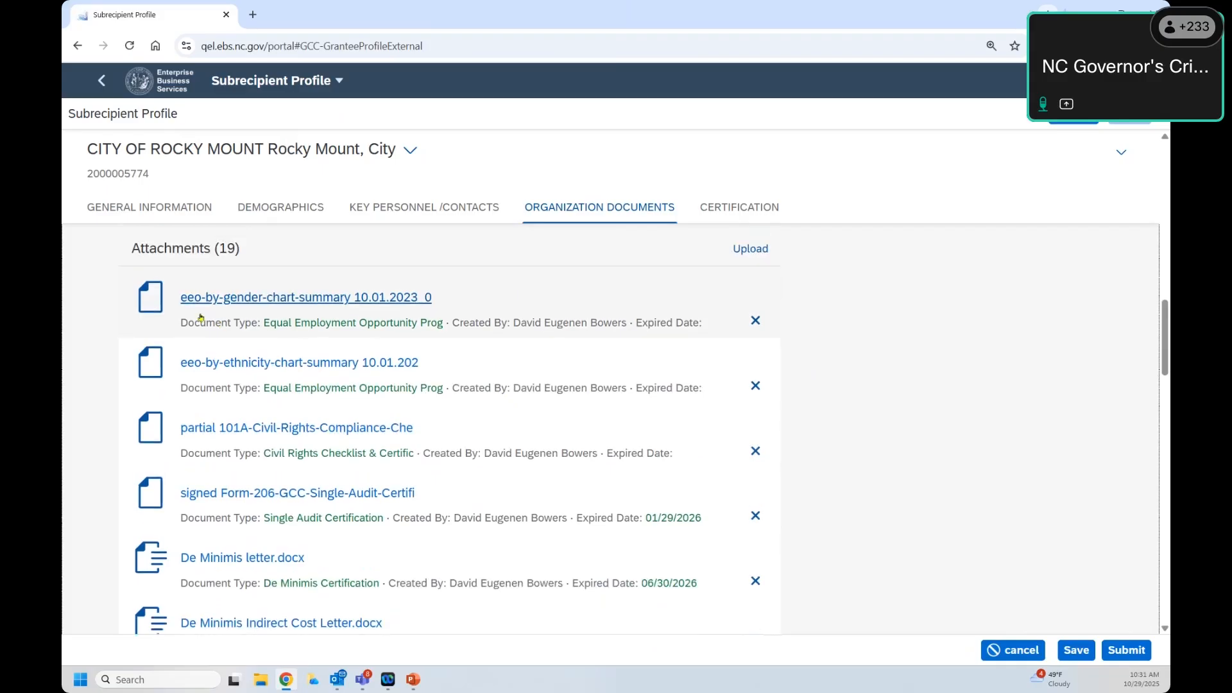
{"action": "left_click", "coordinate": [239, 305]}
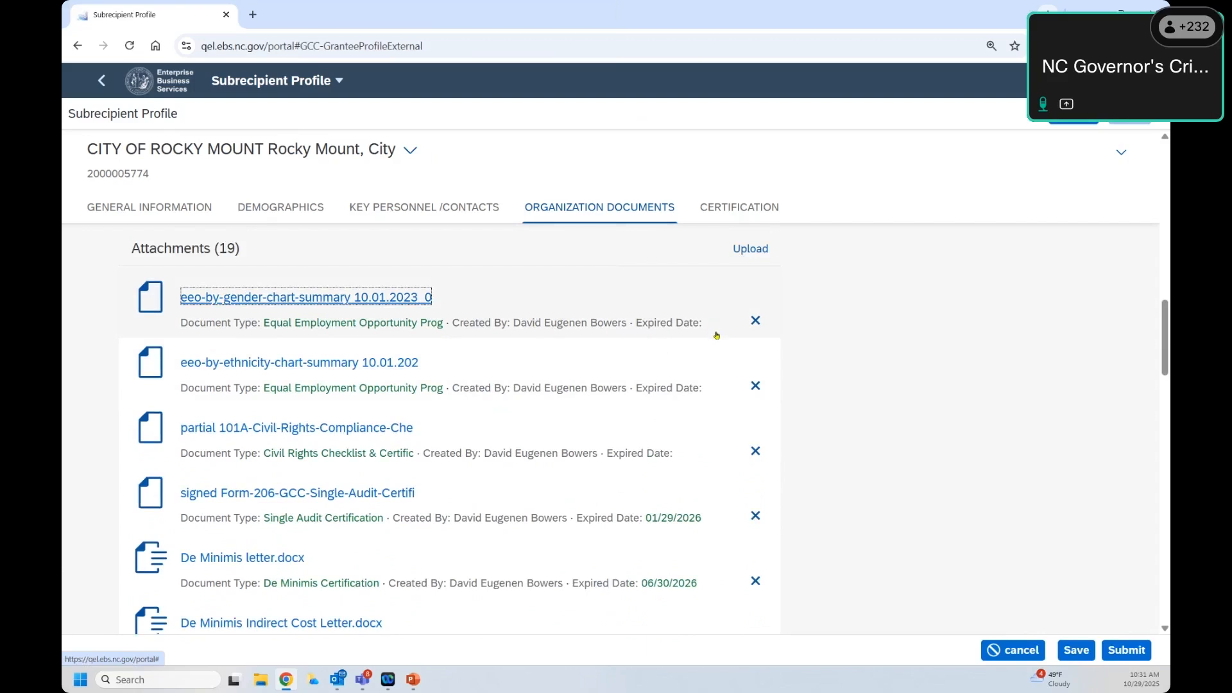
{"action": "scroll", "coordinate": [716, 334], "scroll_direction": "down", "scroll_amount": 3}
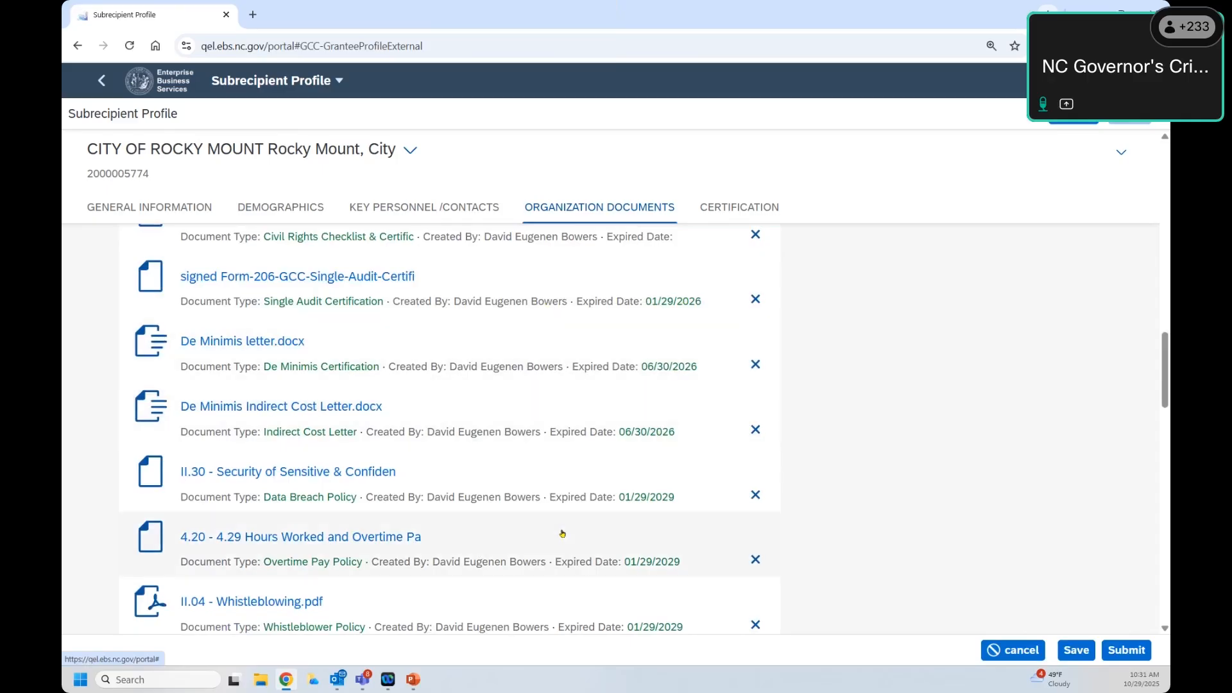
{"action": "scroll", "coordinate": [555, 488], "scroll_direction": "up", "scroll_amount": 10}
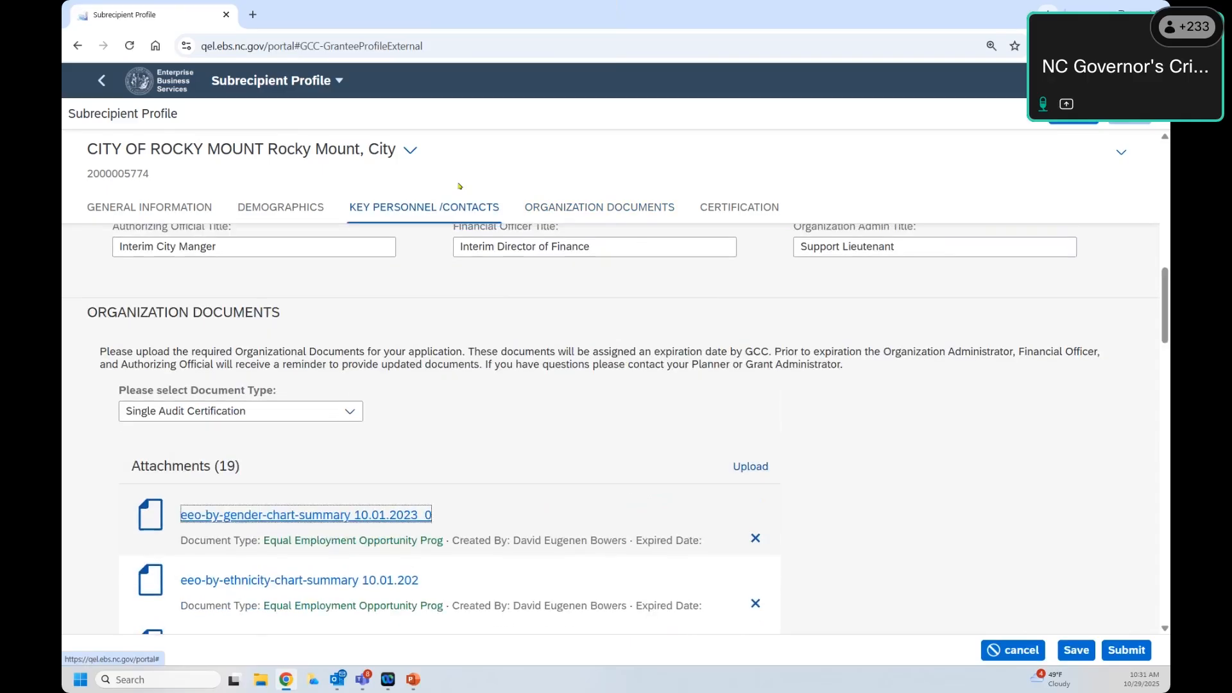
Step: Choose De Minimis Certification as the document type and scroll through the Certification section
{"action": "left_click", "coordinate": [350, 554]}
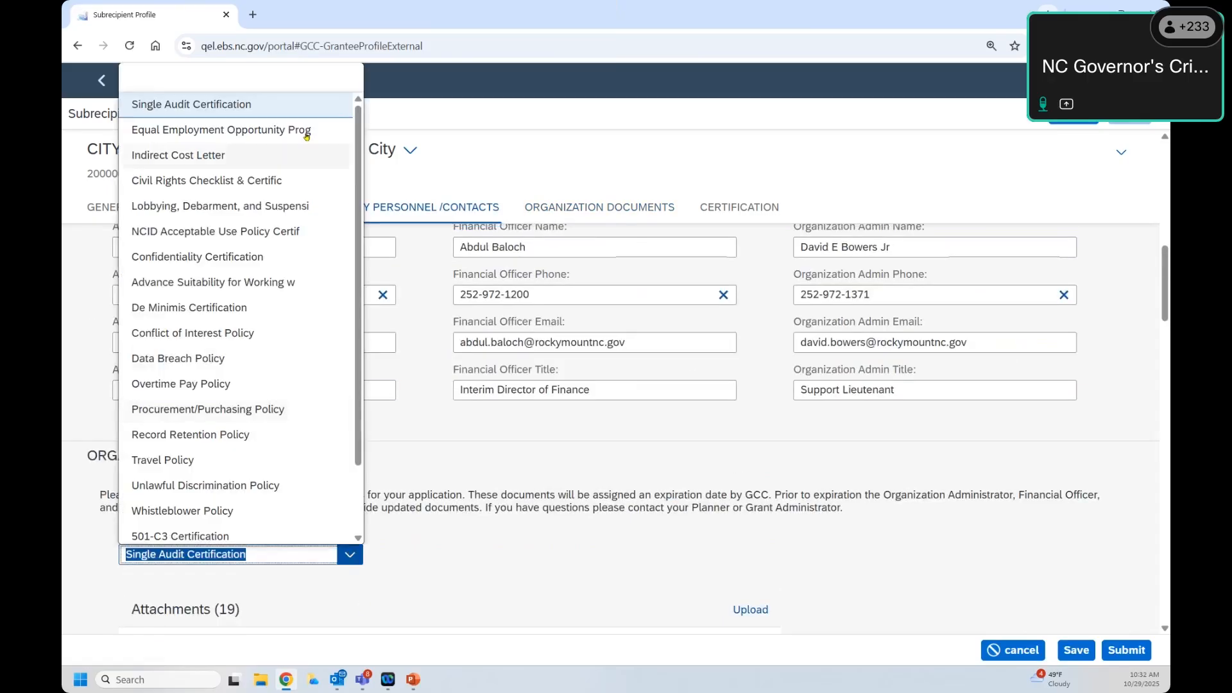
{"action": "scroll", "coordinate": [274, 158], "scroll_direction": "down", "scroll_amount": 3}
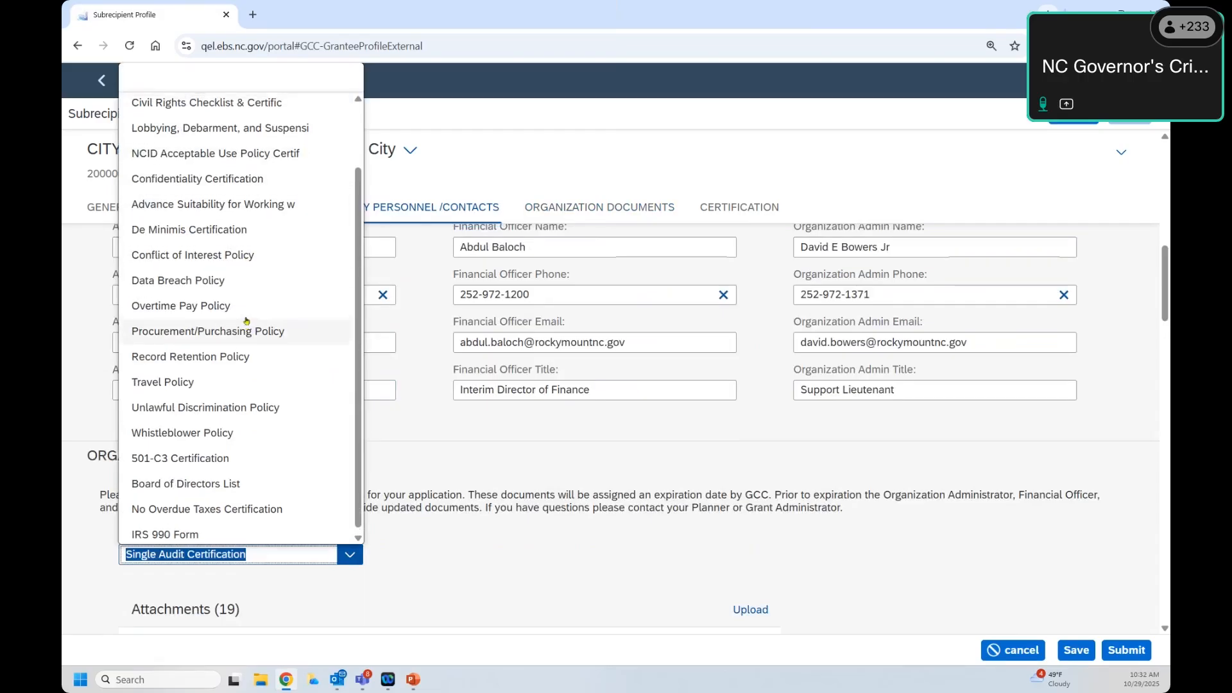
{"action": "scroll", "coordinate": [247, 321], "scroll_direction": "up", "scroll_amount": 3}
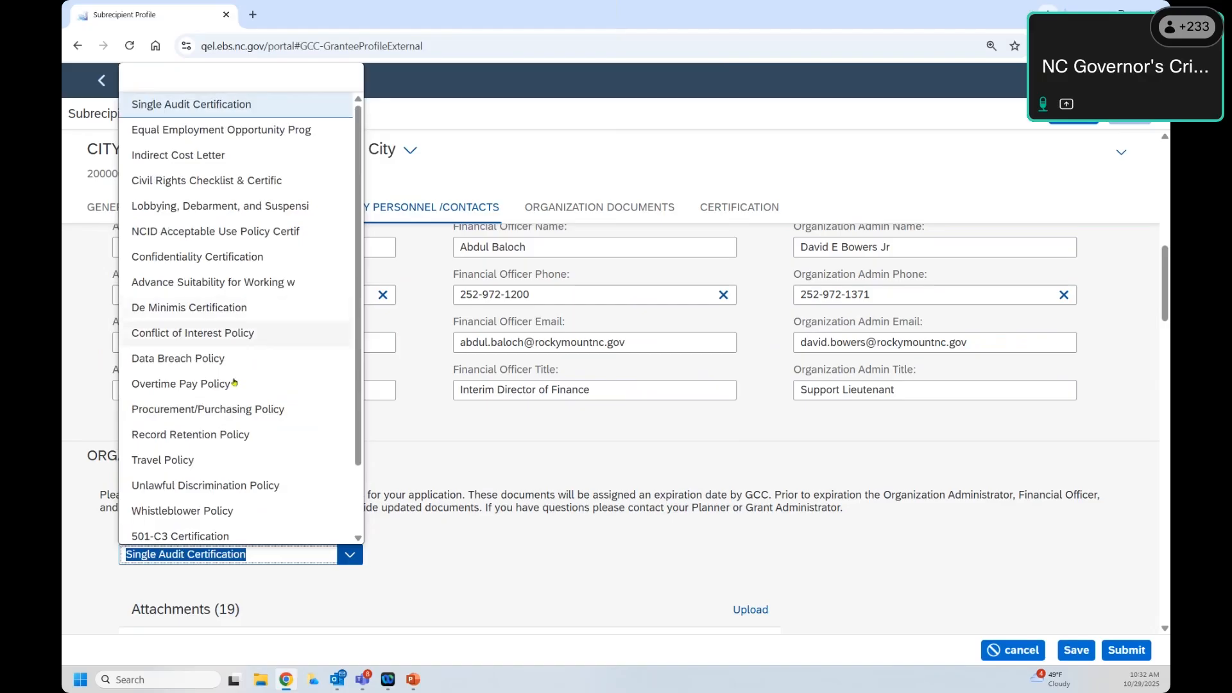
{"action": "left_click", "coordinate": [224, 313]}
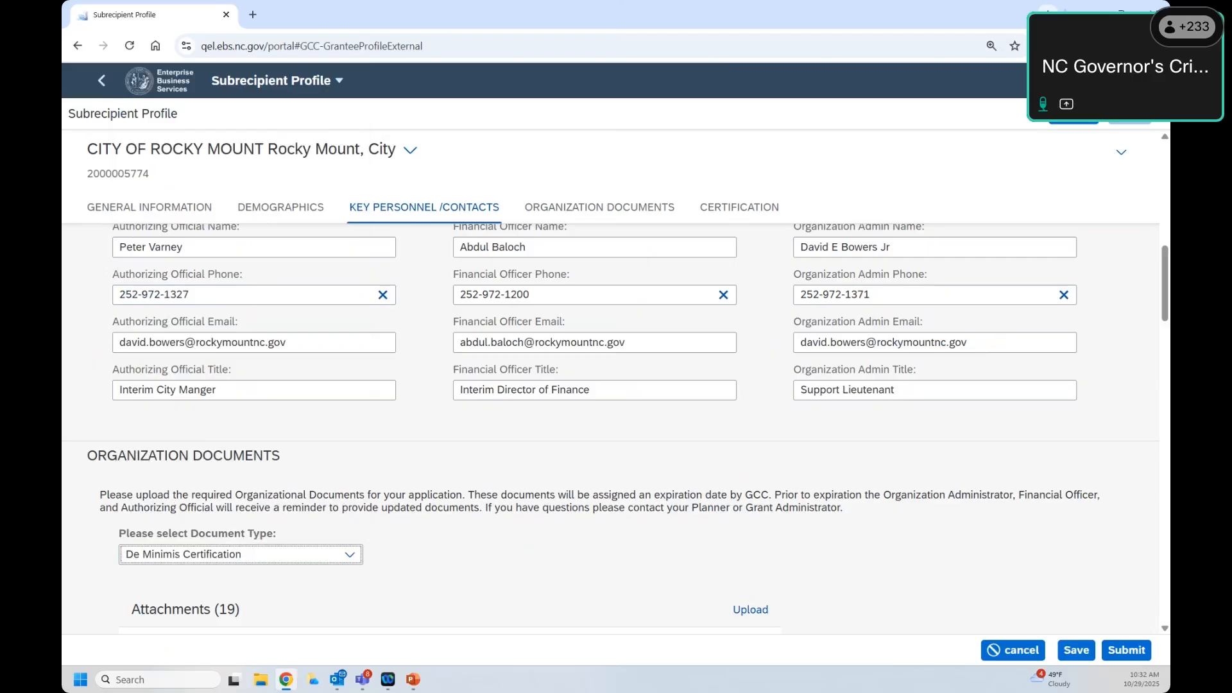
{"action": "left_click", "coordinate": [349, 555]}
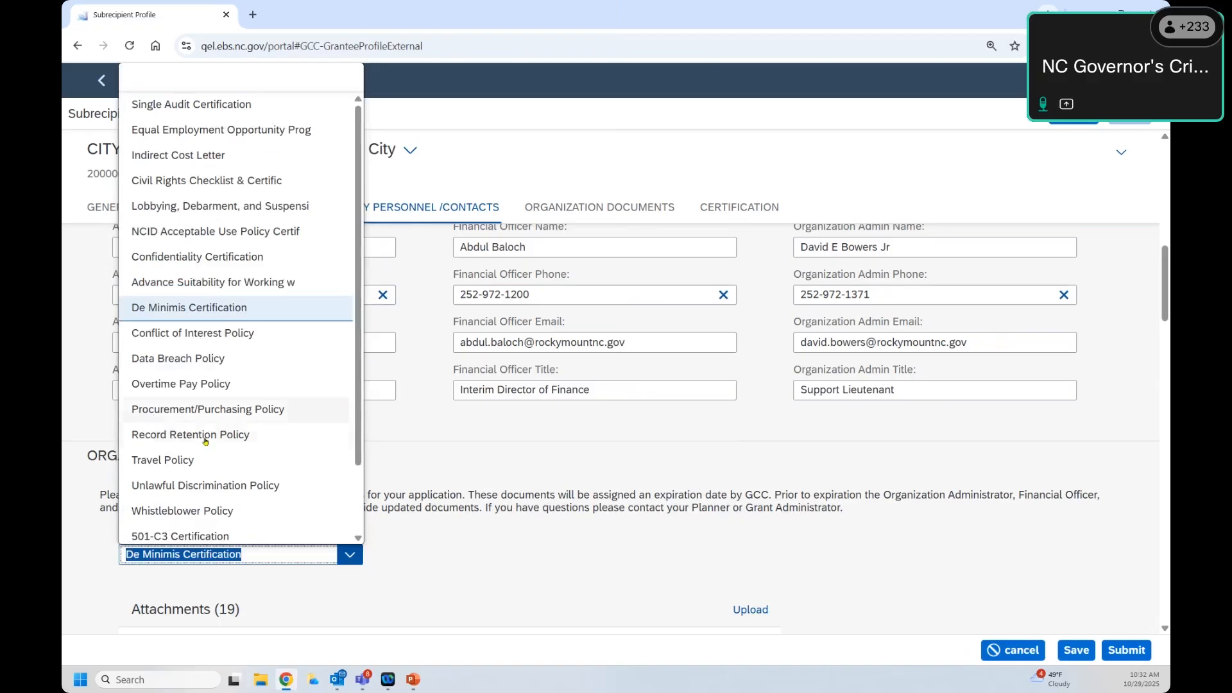
{"action": "left_click", "coordinate": [421, 547]}
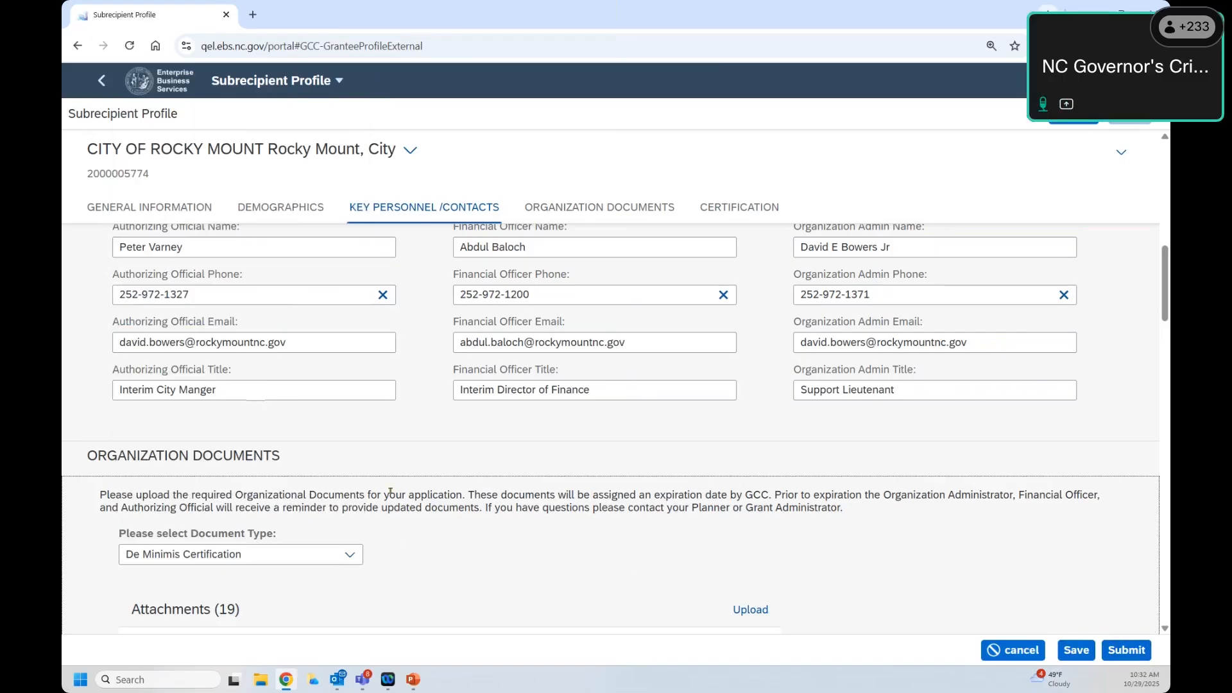
{"action": "scroll", "coordinate": [390, 492], "scroll_direction": "down", "scroll_amount": 9}
{"action": "scroll", "coordinate": [392, 494], "scroll_direction": "down", "scroll_amount": 10}
{"action": "scroll", "coordinate": [392, 494], "scroll_direction": "down", "scroll_amount": 6}
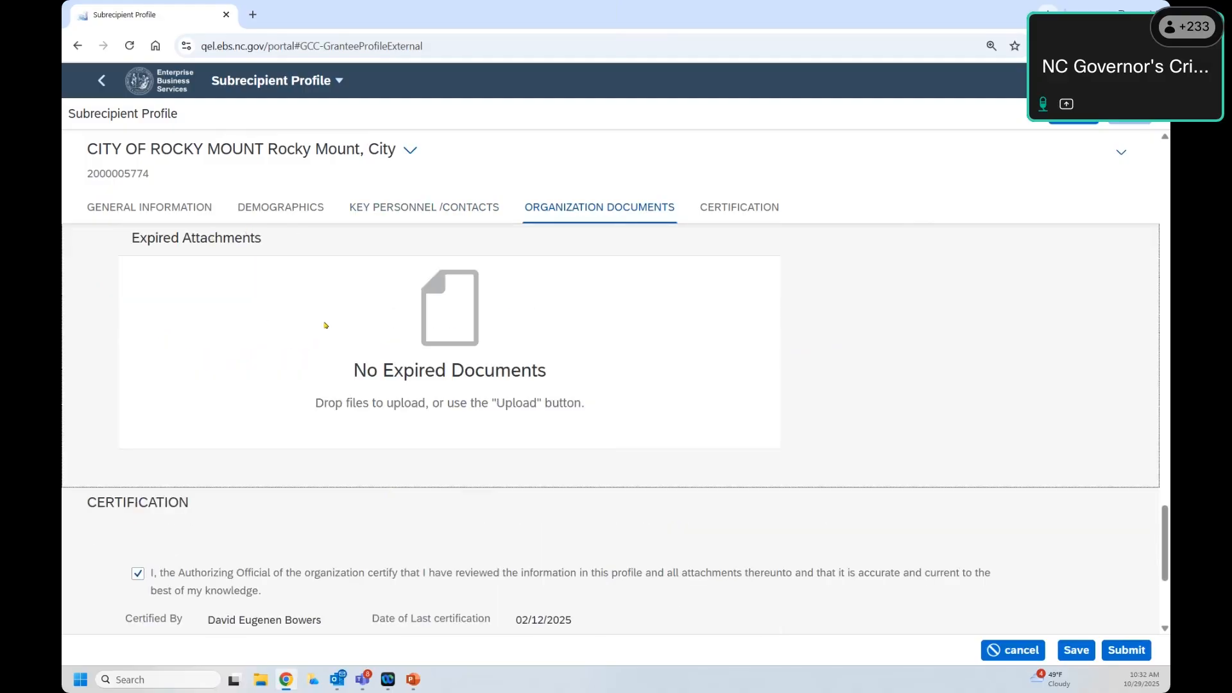
{"action": "scroll", "coordinate": [301, 315], "scroll_direction": "up", "scroll_amount": 1}
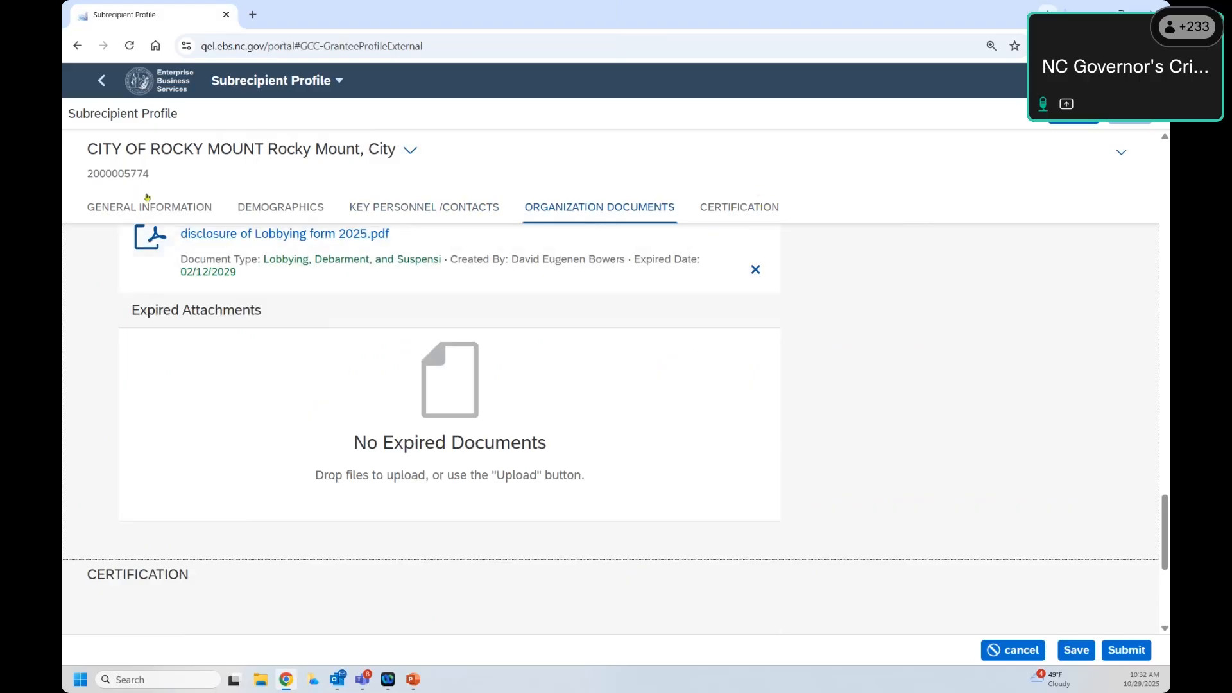
{"action": "left_click", "coordinate": [735, 207]}
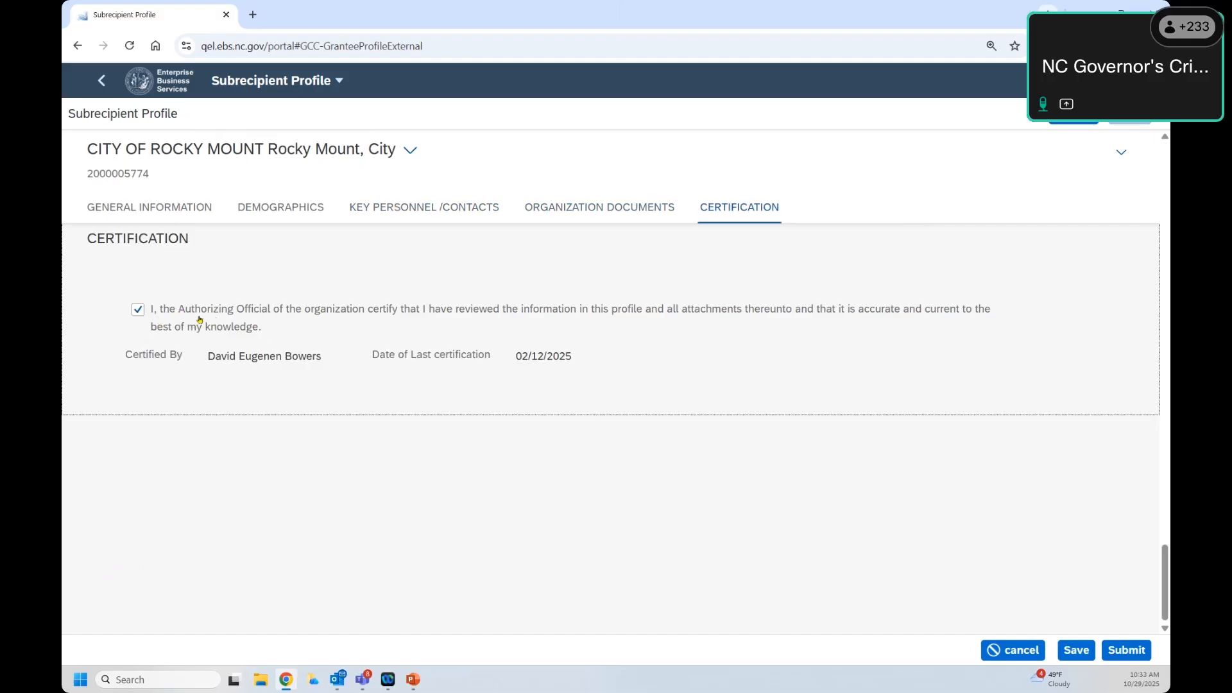
{"action": "left_click", "coordinate": [142, 313]}
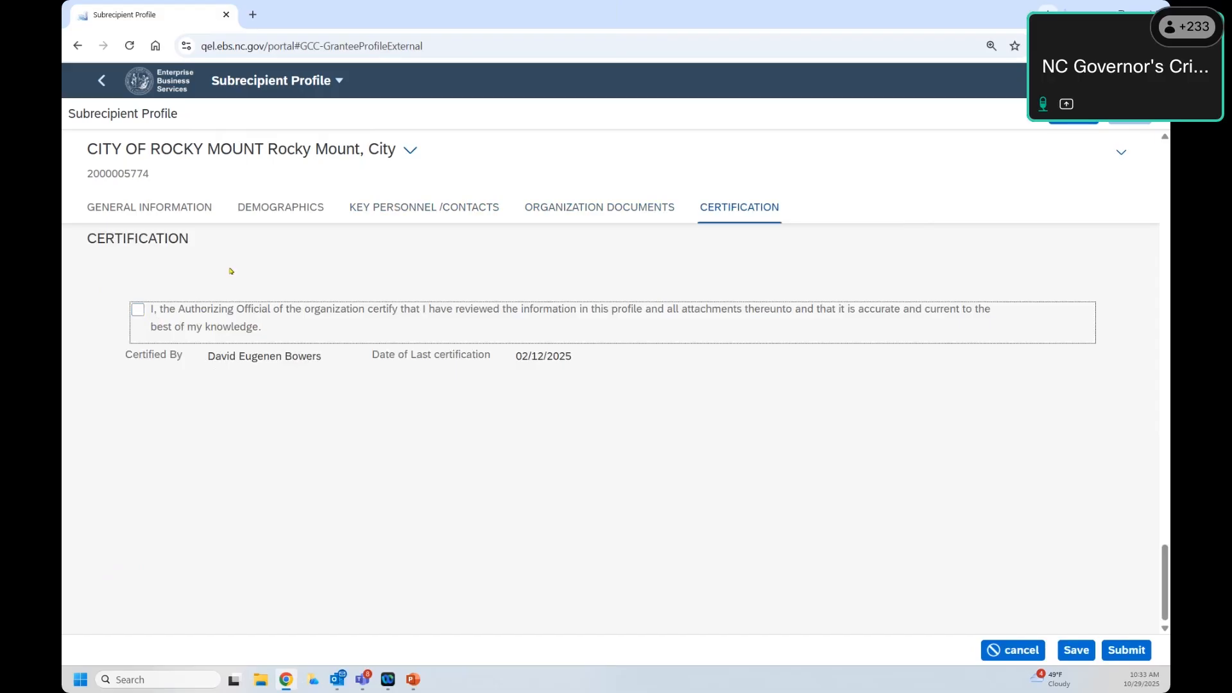
{"action": "left_click", "coordinate": [139, 313]}
{"action": "left_click", "coordinate": [138, 313]}
{"action": "scroll", "coordinate": [261, 315], "scroll_direction": "up", "scroll_amount": 7}
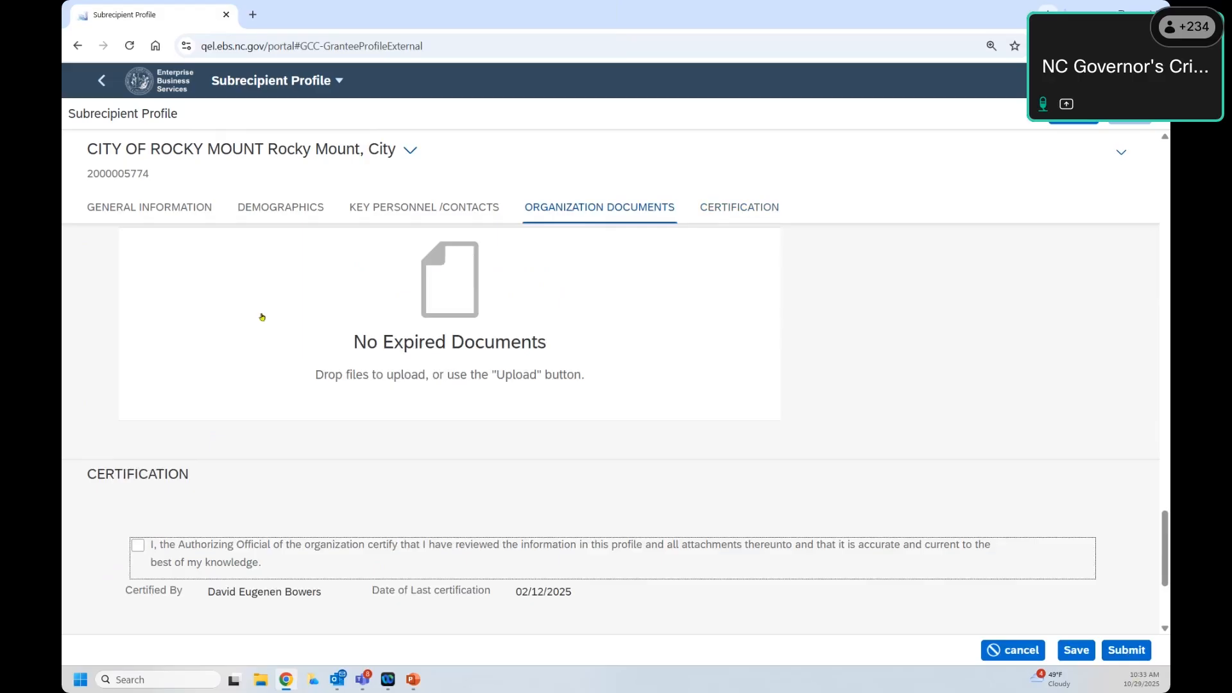
{"action": "scroll", "coordinate": [262, 317], "scroll_direction": "down", "scroll_amount": 5}
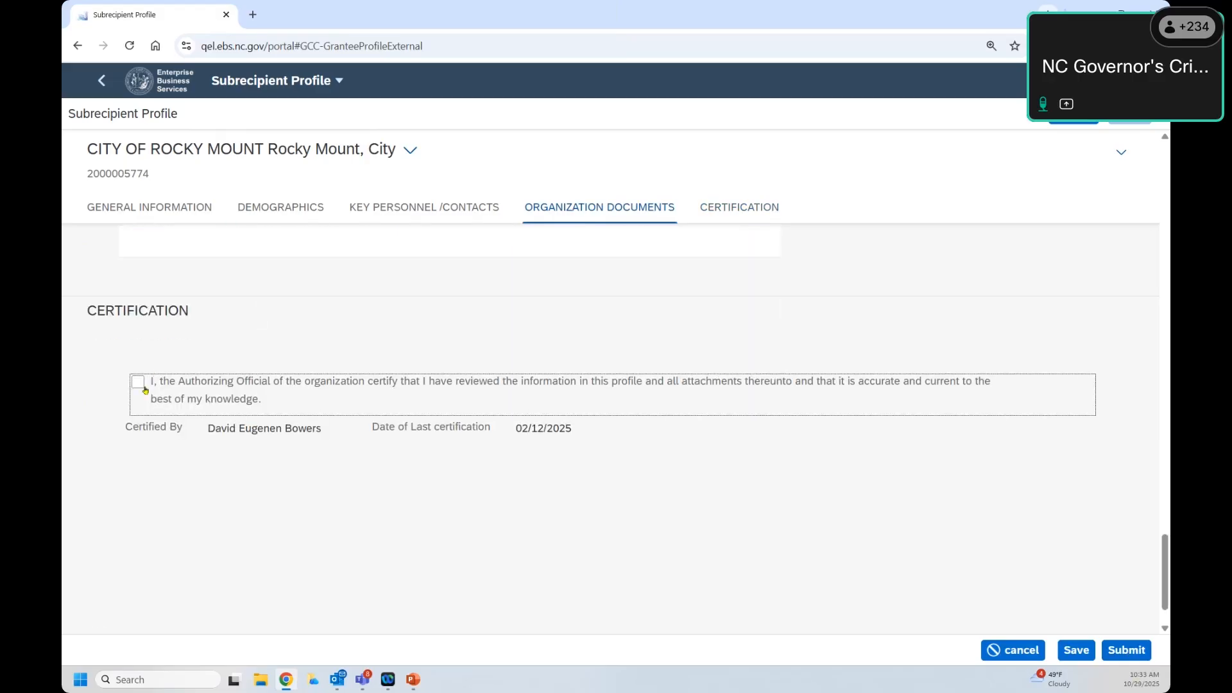
{"action": "left_click", "coordinate": [165, 473]}
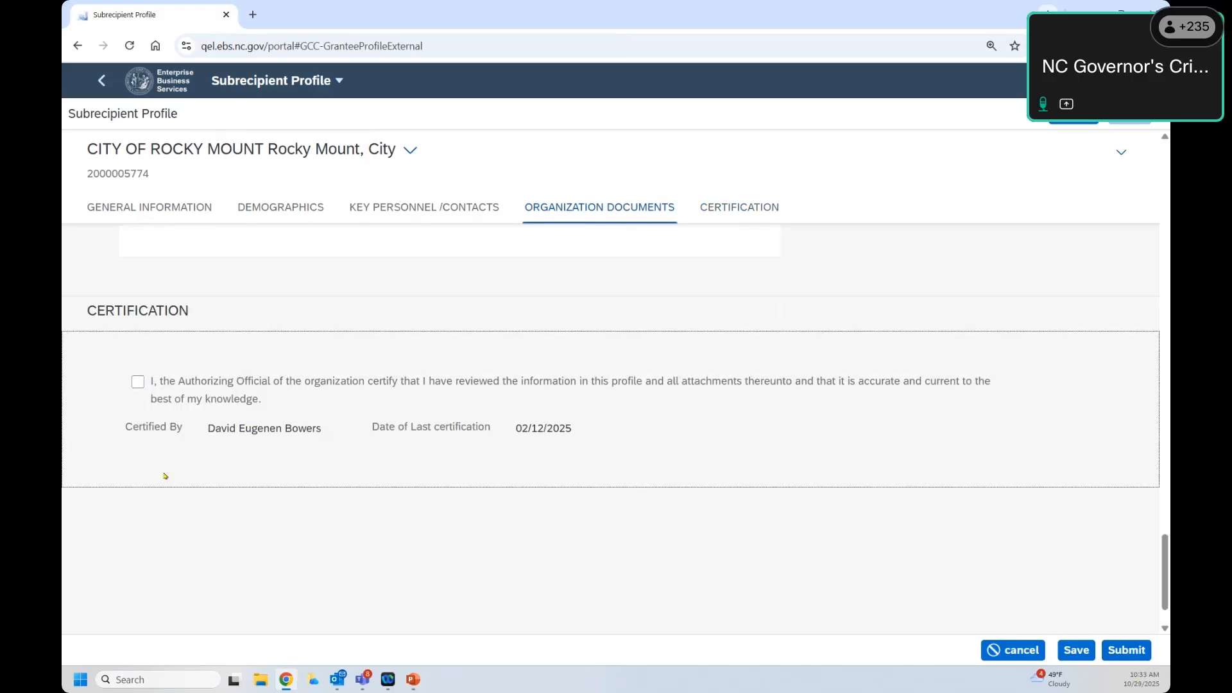
{"action": "left_click", "coordinate": [138, 383]}
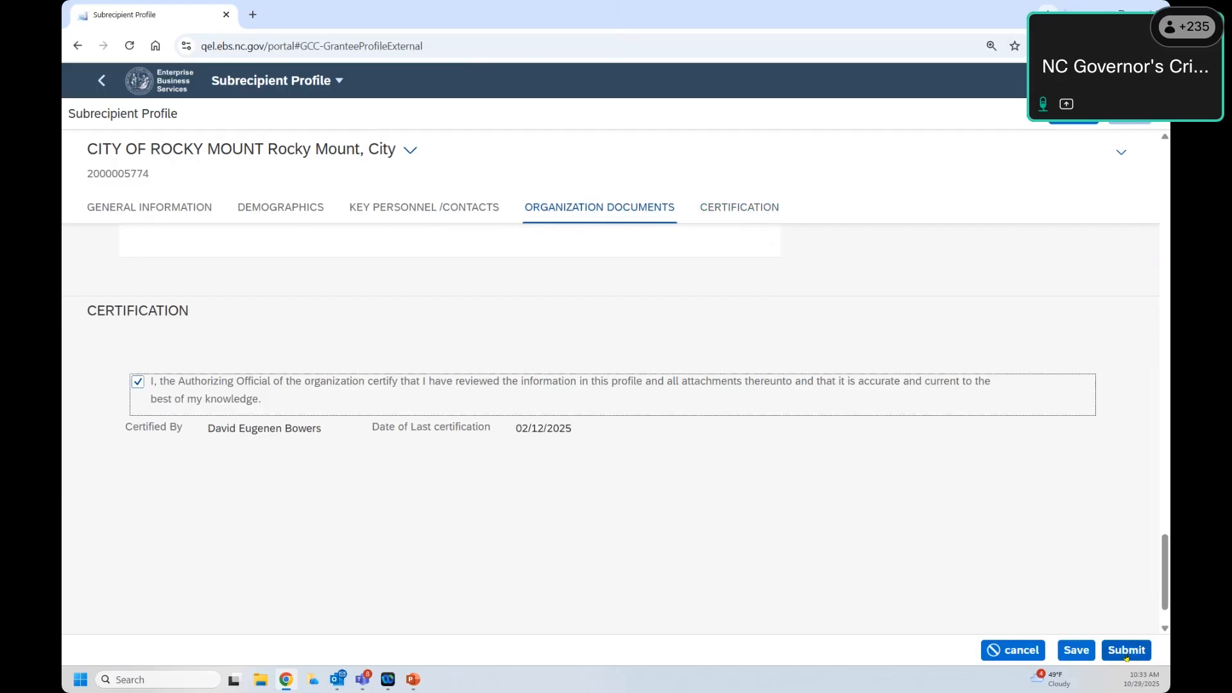
{"action": "left_click_drag", "start_coordinate": [1166, 575], "coordinate": [1161, 214]}
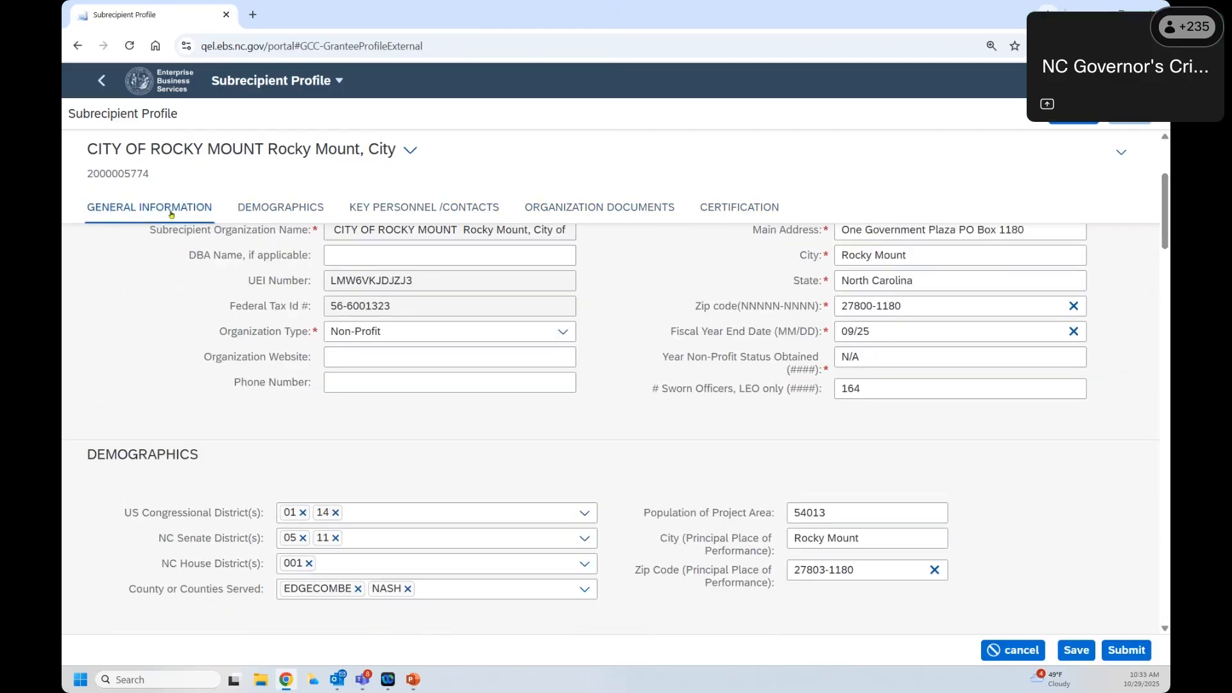
Step: Scroll the Subrecipient Profile, then go back to the portal home page
{"action": "scroll", "coordinate": [314, 254], "scroll_direction": "up", "scroll_amount": 3}
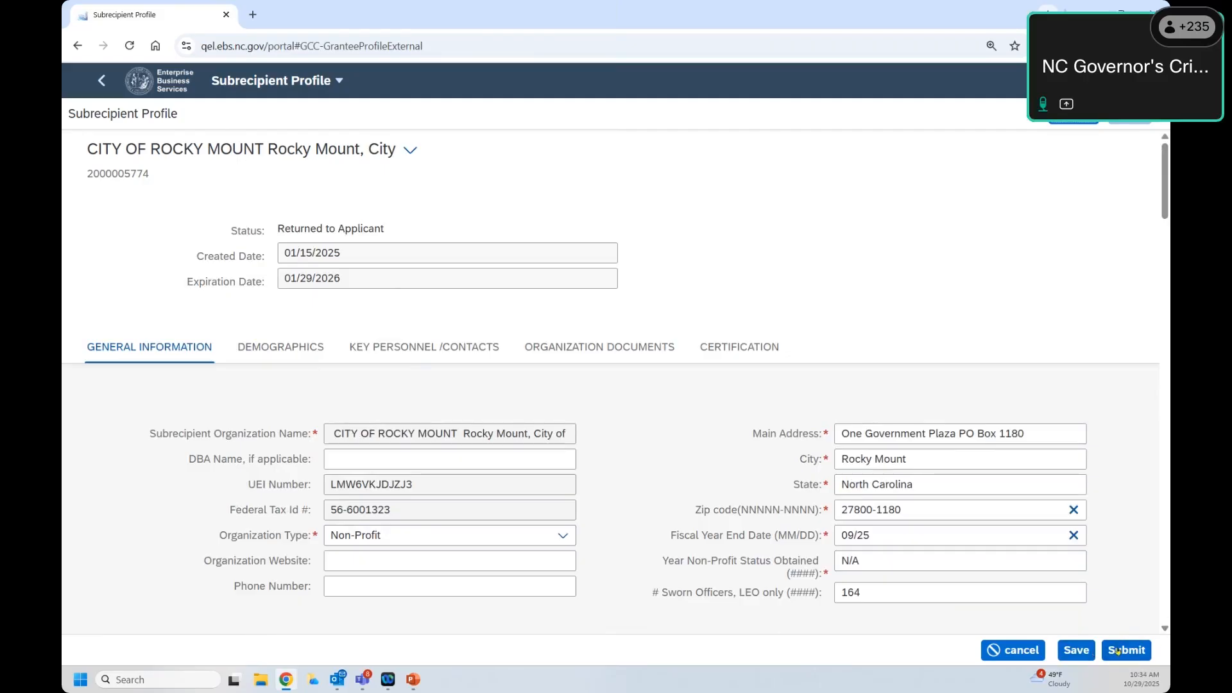
{"action": "mouse_move", "coordinate": [1167, 196]}
{"action": "left_mouse_down"}
{"action": "mouse_move", "coordinate": [1147, 635]}
{"action": "mouse_move", "coordinate": [1158, 216]}
{"action": "left_mouse_up"}
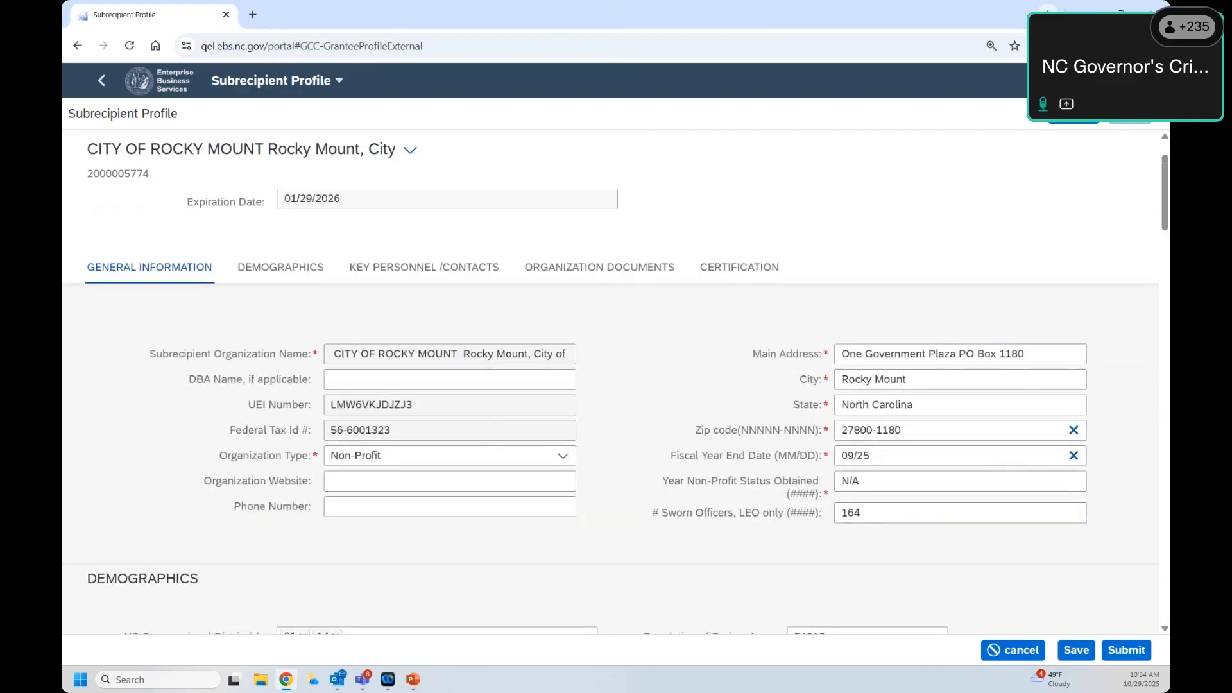
{"action": "left_click", "coordinate": [101, 80]}
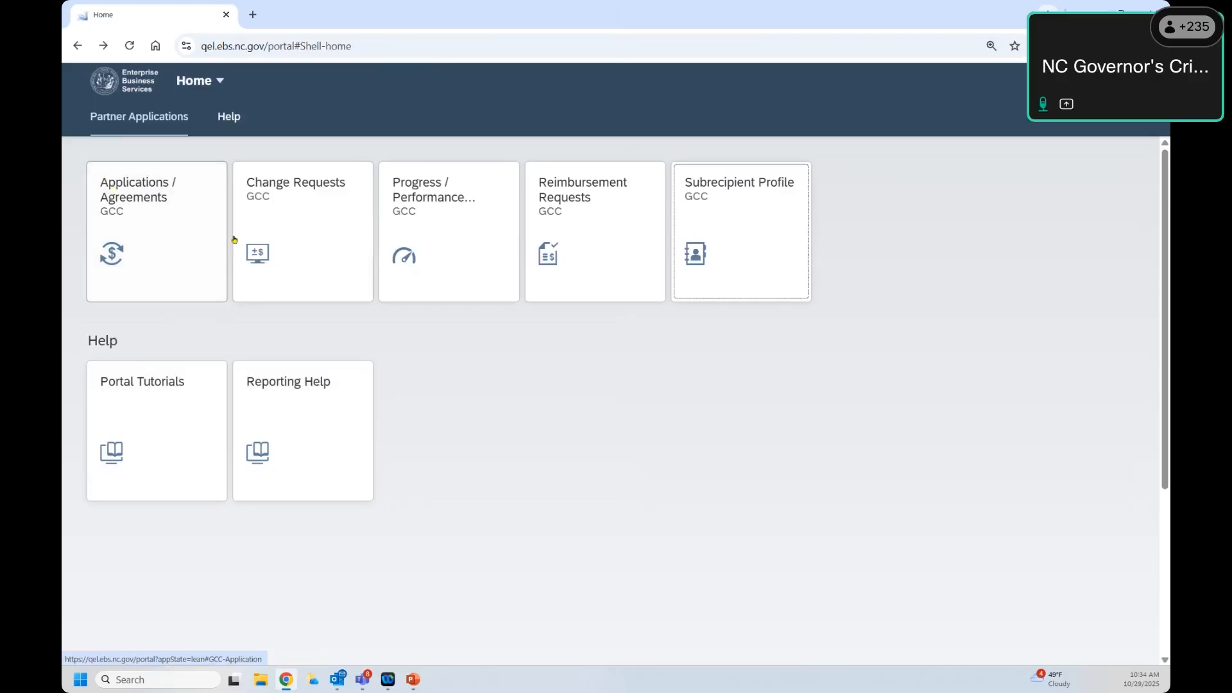
Step: Open Applications / Agreements and review the 22 Current Applications and the History list
{"action": "left_click", "coordinate": [168, 239]}
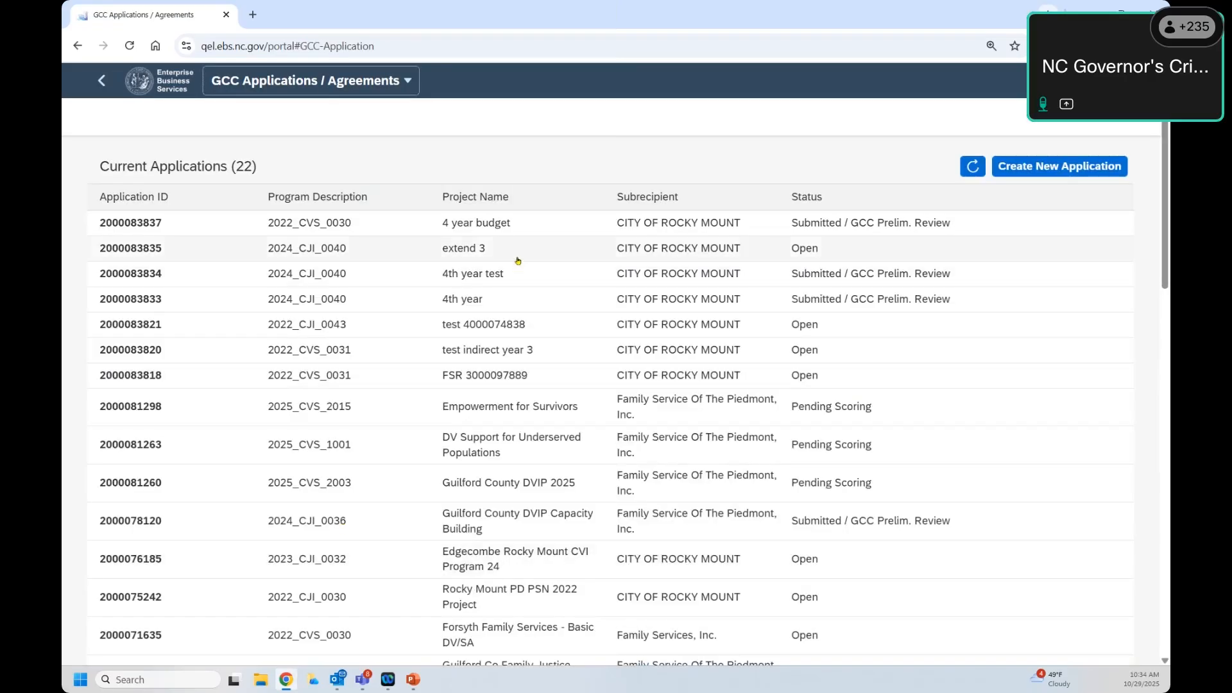
{"action": "scroll", "coordinate": [518, 261], "scroll_direction": "down", "scroll_amount": 10}
{"action": "scroll", "coordinate": [518, 260], "scroll_direction": "up", "scroll_amount": 10}
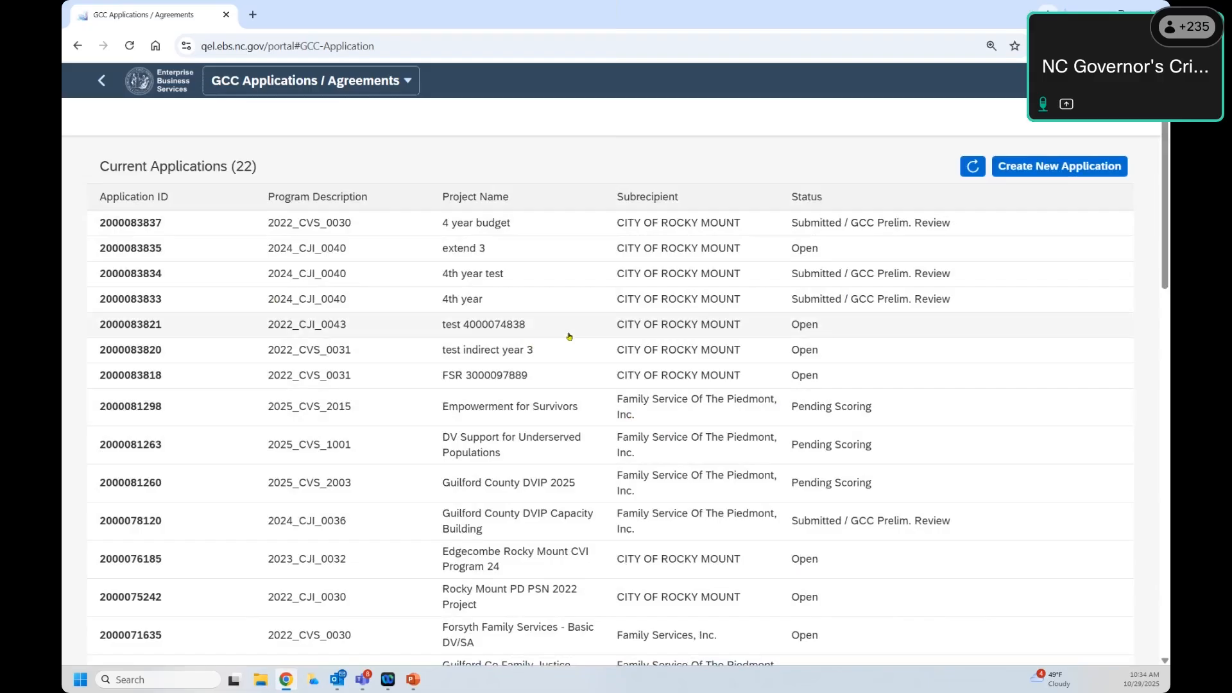
{"action": "scroll", "coordinate": [569, 335], "scroll_direction": "down", "scroll_amount": 10}
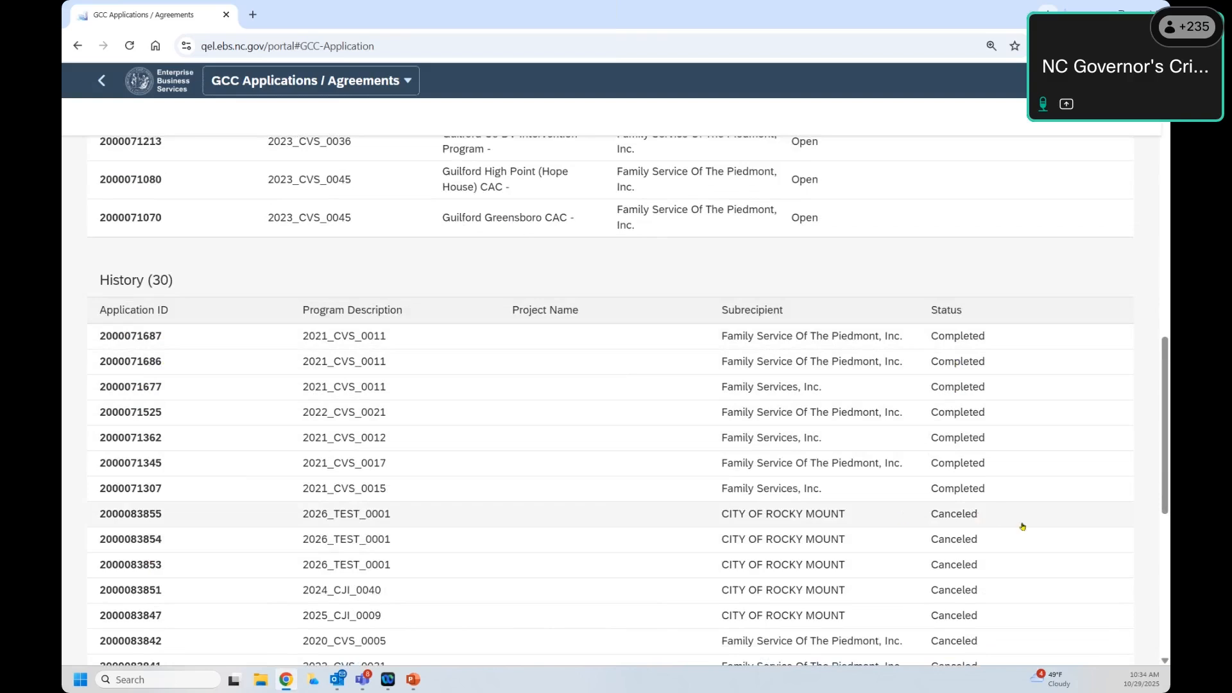
{"action": "scroll", "coordinate": [1014, 510], "scroll_direction": "down", "scroll_amount": 3}
{"action": "scroll", "coordinate": [1014, 510], "scroll_direction": "up", "scroll_amount": 2}
{"action": "scroll", "coordinate": [691, 329], "scroll_direction": "up", "scroll_amount": 6}
{"action": "scroll", "coordinate": [691, 330], "scroll_direction": "up", "scroll_amount": 3}
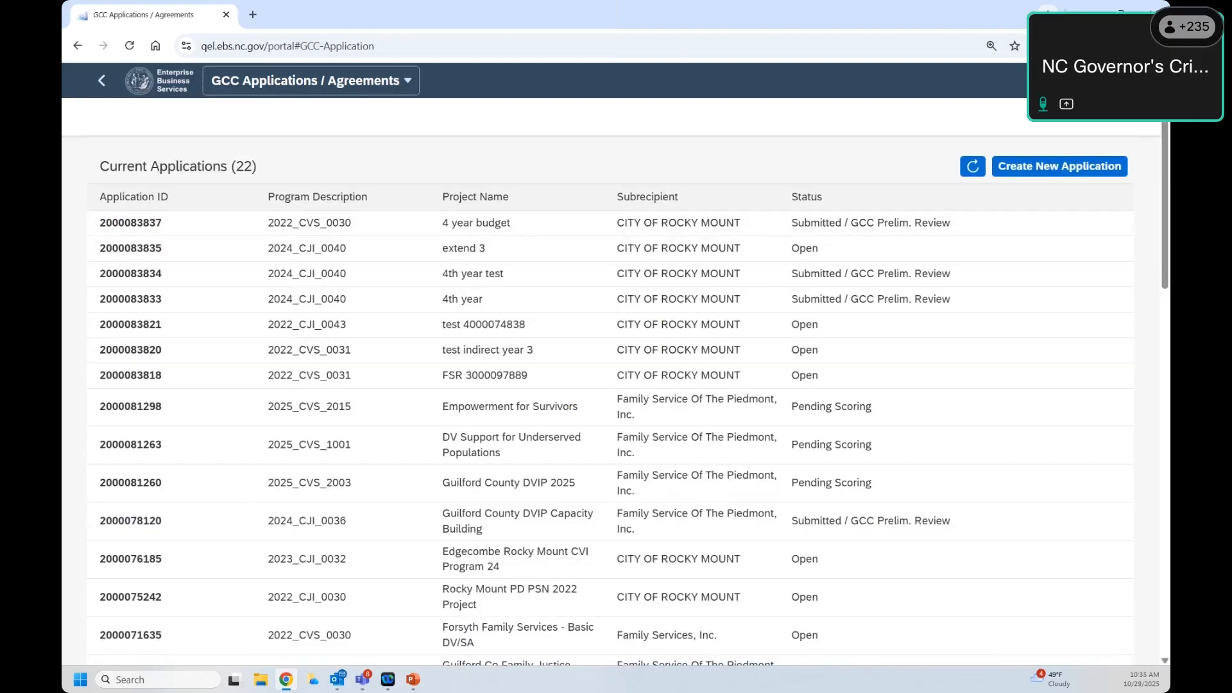
{"action": "left_click_drag", "start_coordinate": [94, 174], "coordinate": [292, 173]}
{"action": "left_click", "coordinate": [429, 172]}
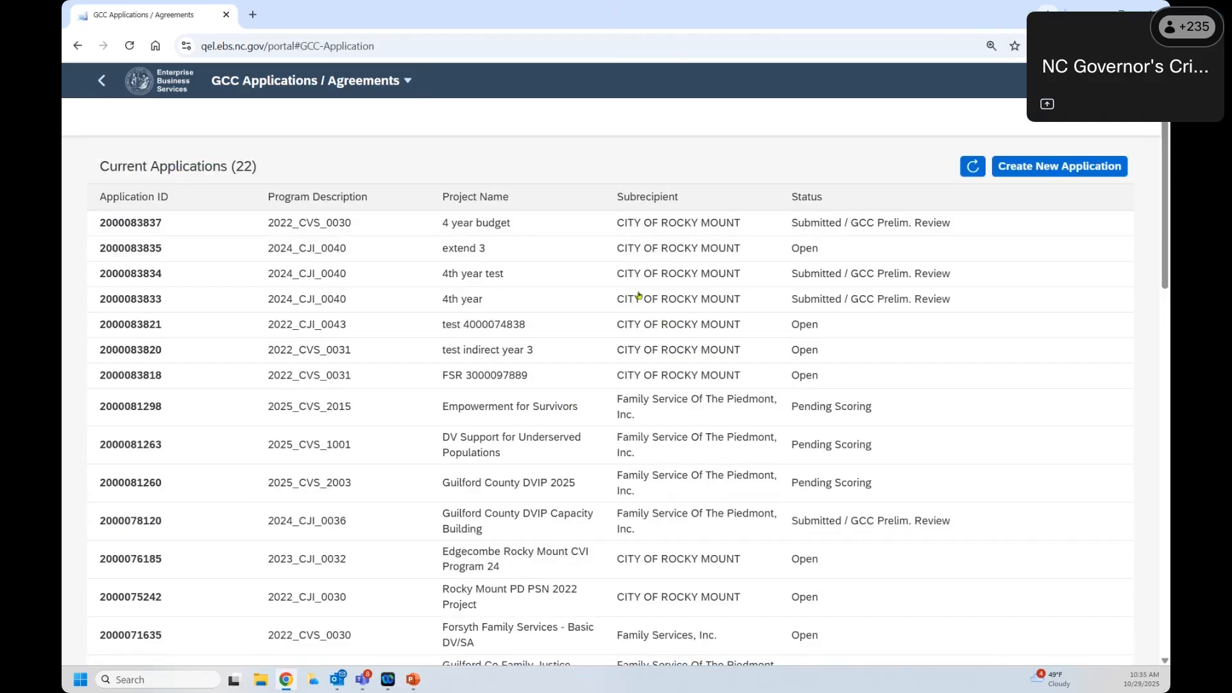
Step: Start a new application and point out the program selection page title
{"action": "left_click", "coordinate": [1026, 175]}
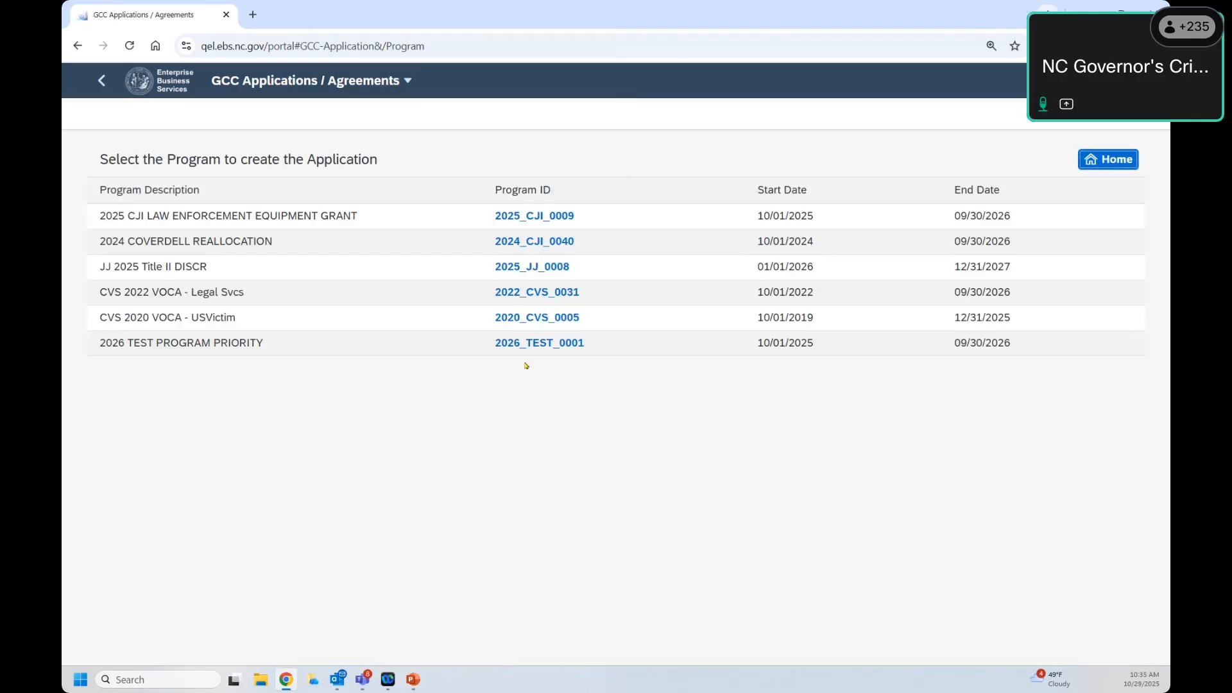
{"action": "left_click_drag", "start_coordinate": [162, 155], "coordinate": [405, 158]}
{"action": "left_click", "coordinate": [342, 172]}
{"action": "double_click", "coordinate": [208, 160]}
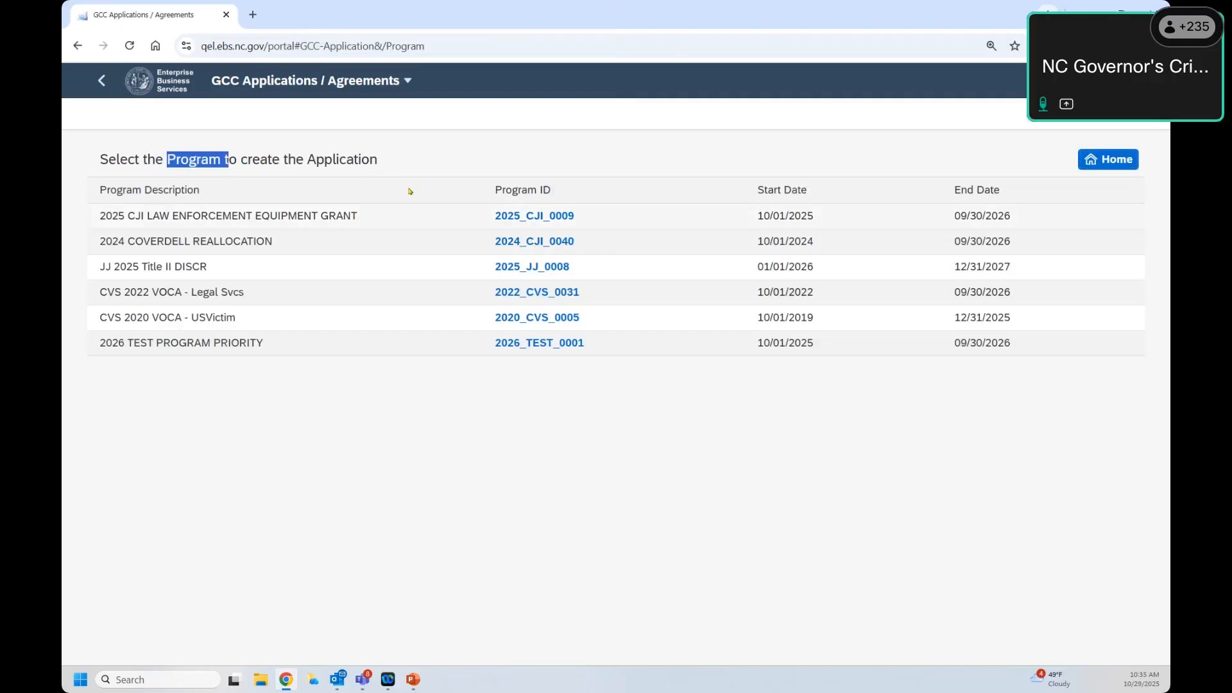
{"action": "left_click", "coordinate": [391, 161]}
{"action": "left_click_drag", "start_coordinate": [391, 161], "coordinate": [87, 159]}
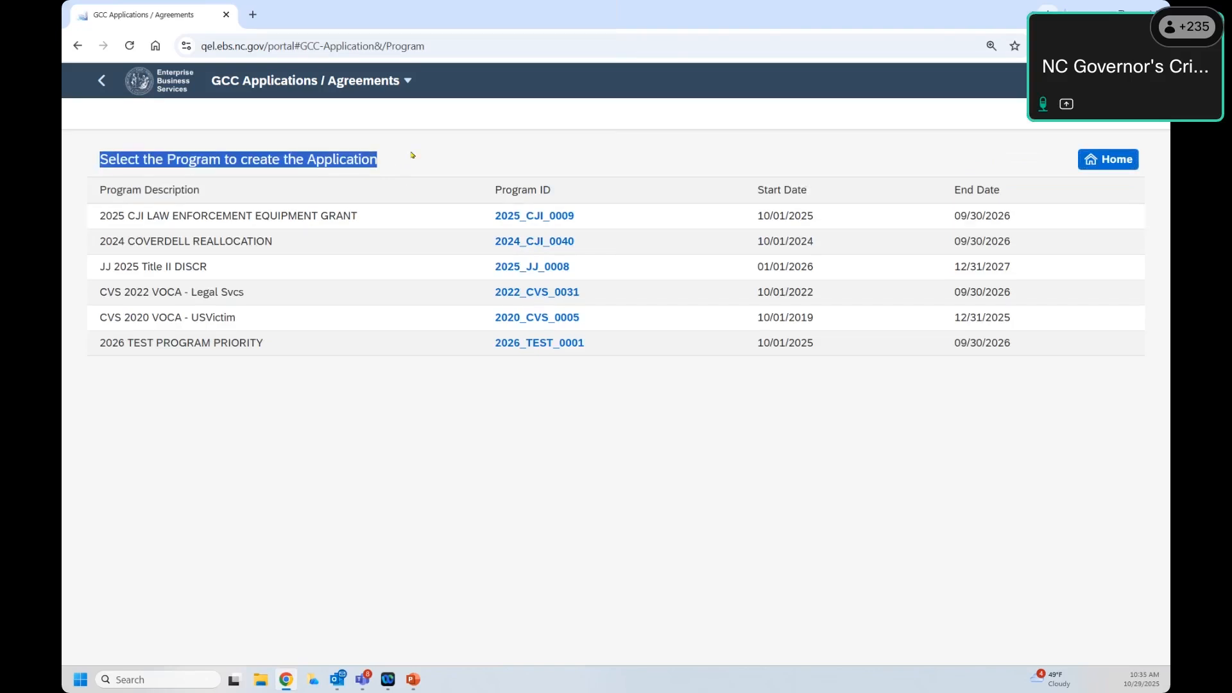
{"action": "left_click", "coordinate": [406, 169]}
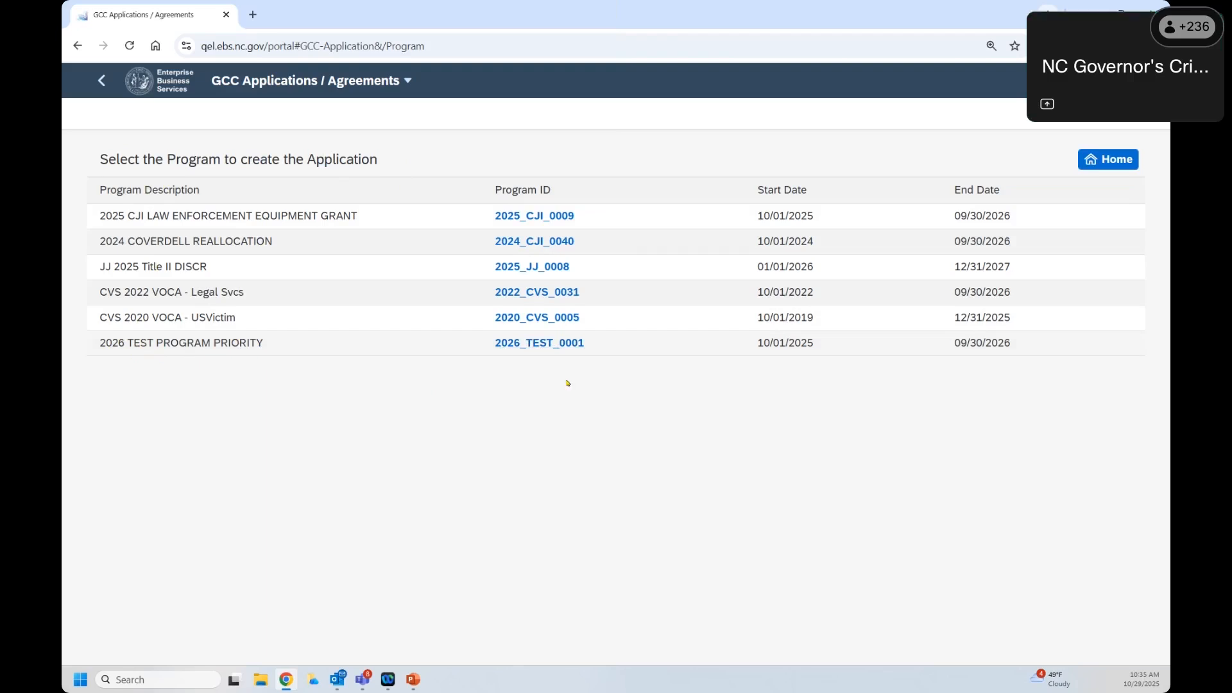
Step: Create the 2026_TEST_0001 application for CITY OF ROCKY MOUNT
{"action": "left_click", "coordinate": [530, 344]}
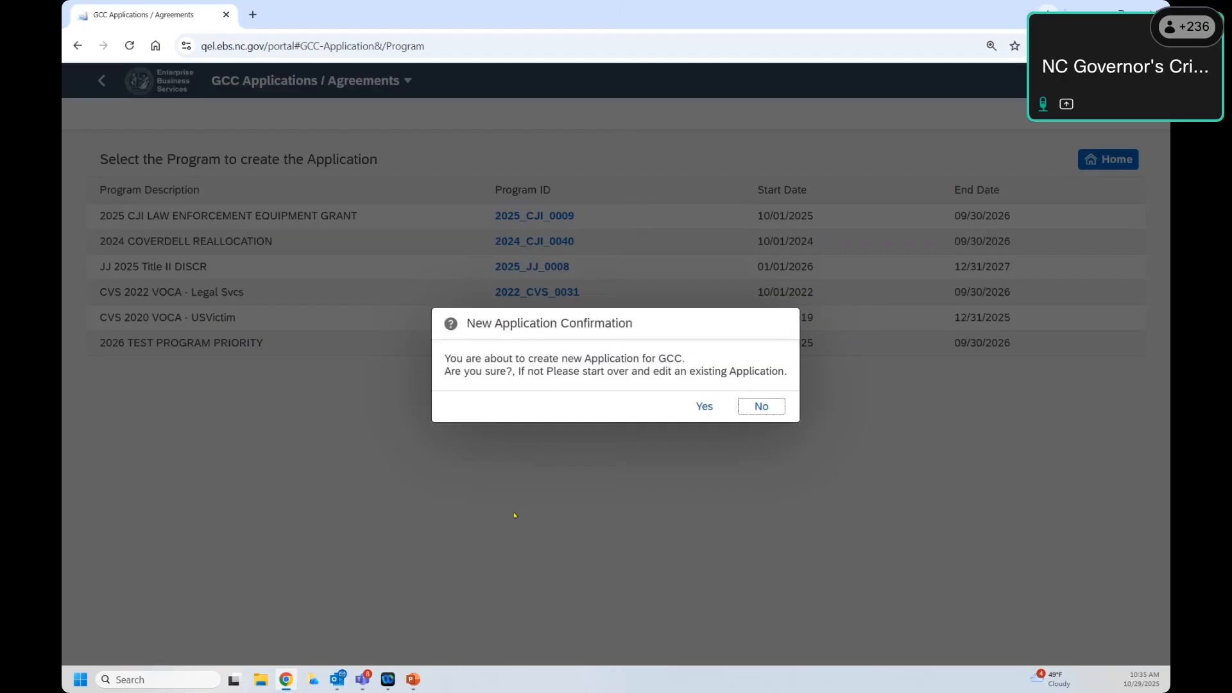
{"action": "left_click", "coordinate": [706, 406]}
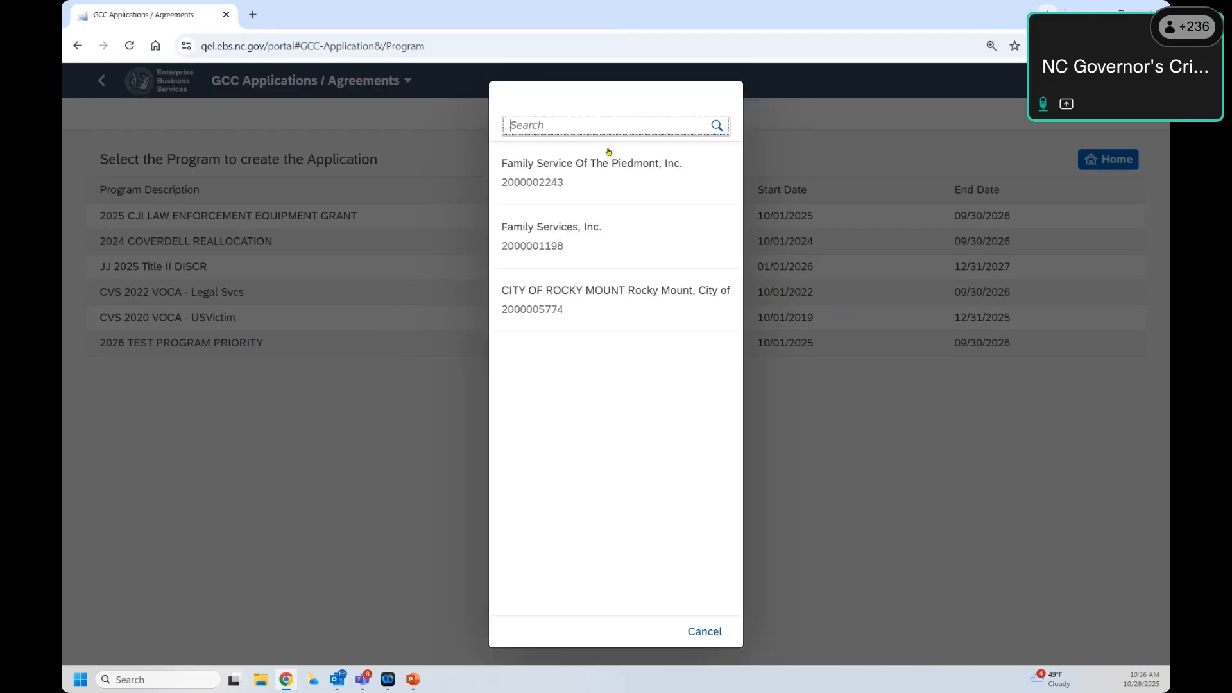
{"action": "left_click", "coordinate": [581, 308]}
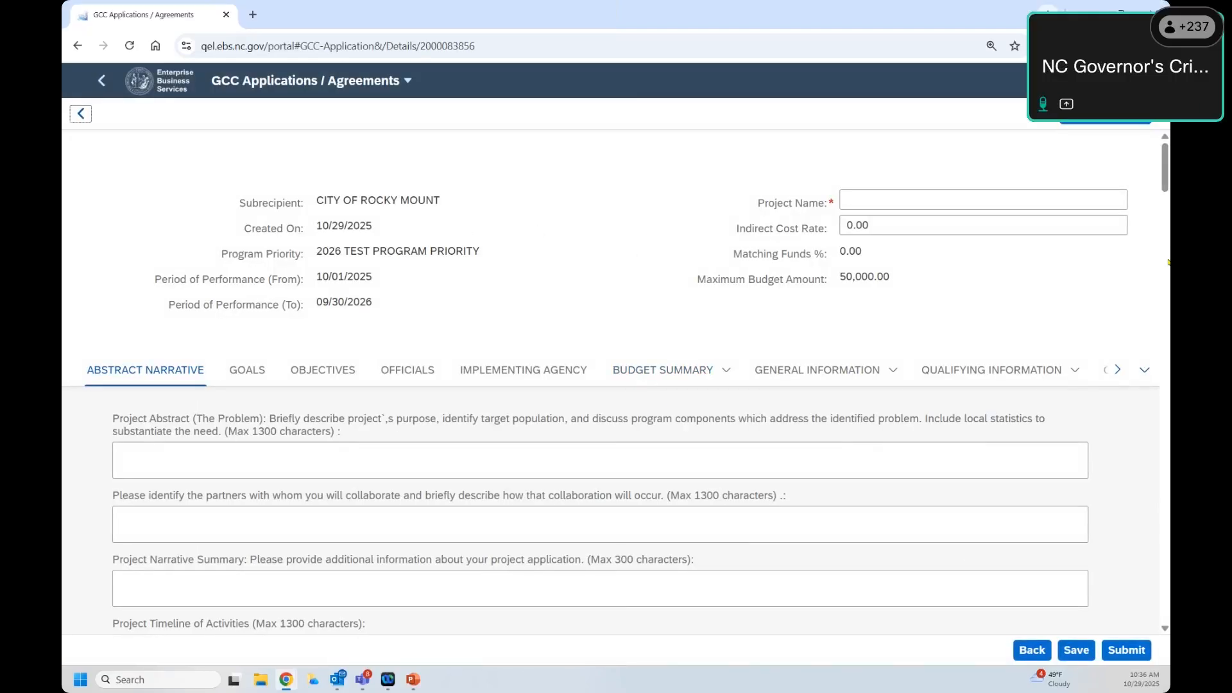
Step: Enter 'Project Name' as the project name and set the indirect cost rate to 10
{"action": "left_click_drag", "start_coordinate": [219, 206], "coordinate": [1029, 302]}
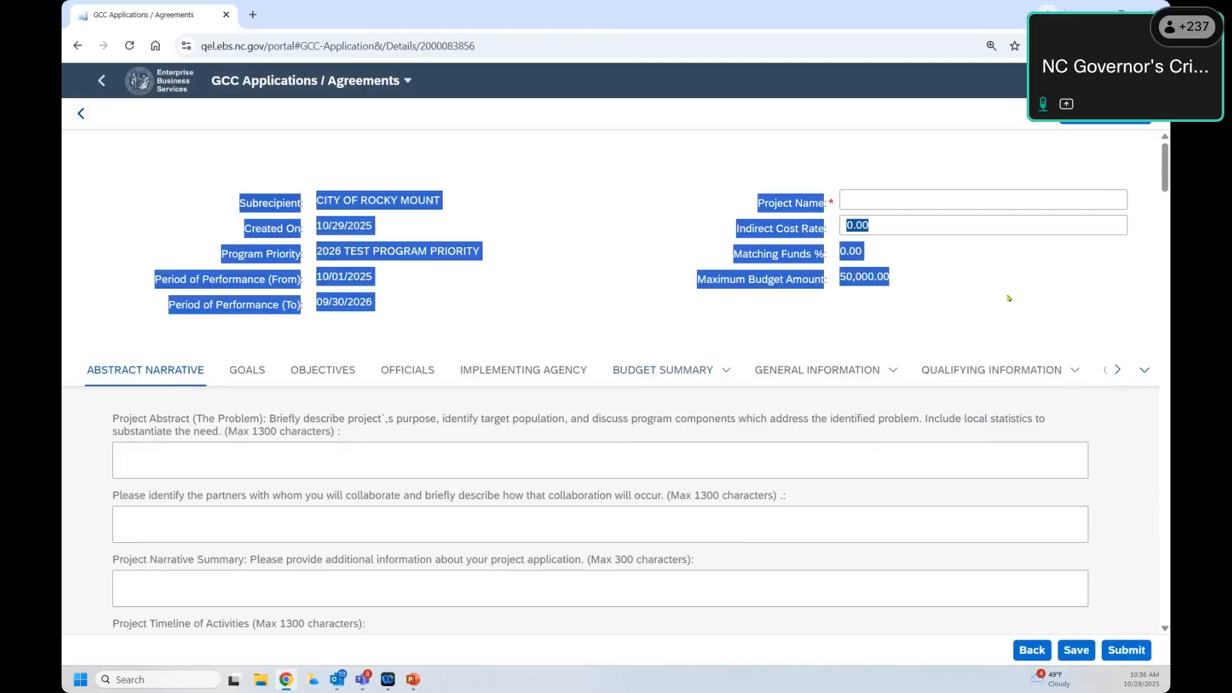
{"action": "left_click", "coordinate": [921, 296]}
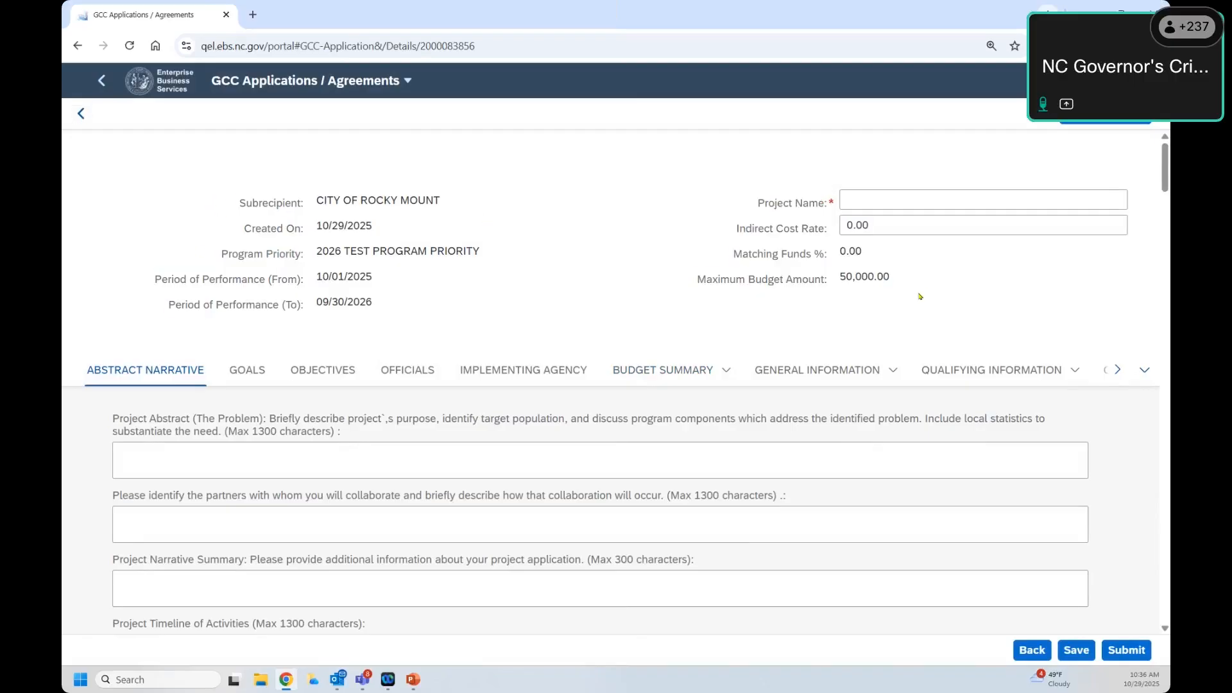
{"action": "left_click", "coordinate": [848, 199]}
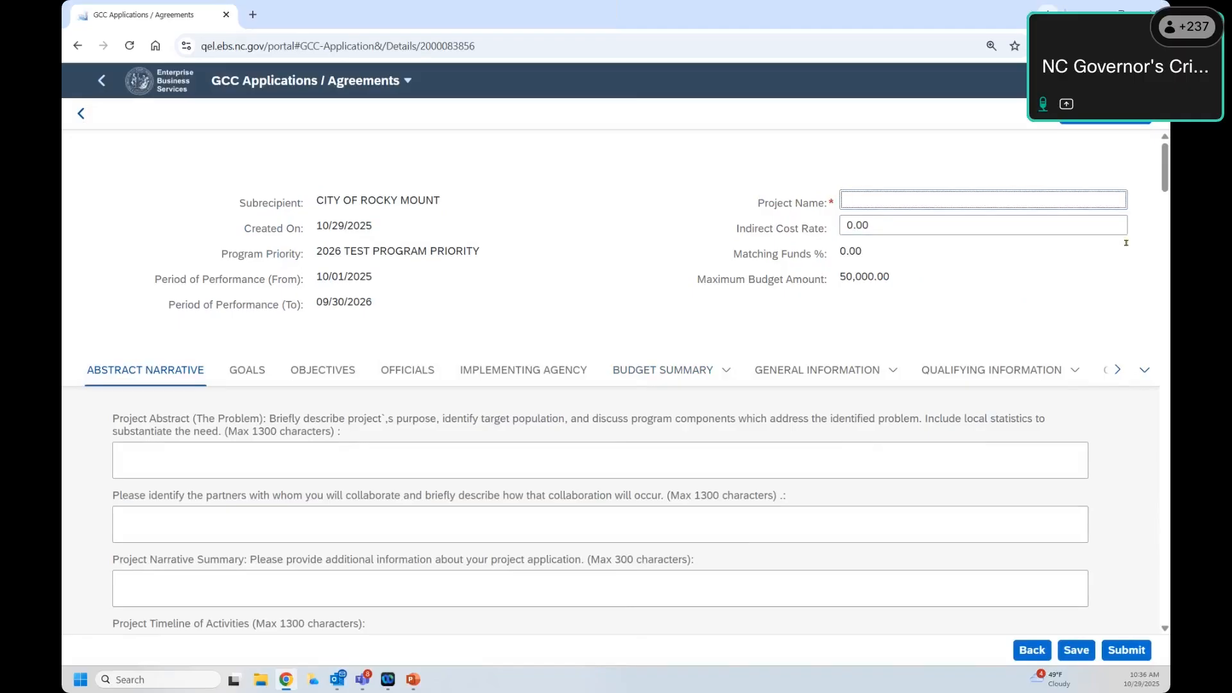
{"action": "type", "text": "Project Name"}
{"action": "double_click", "coordinate": [855, 225]}
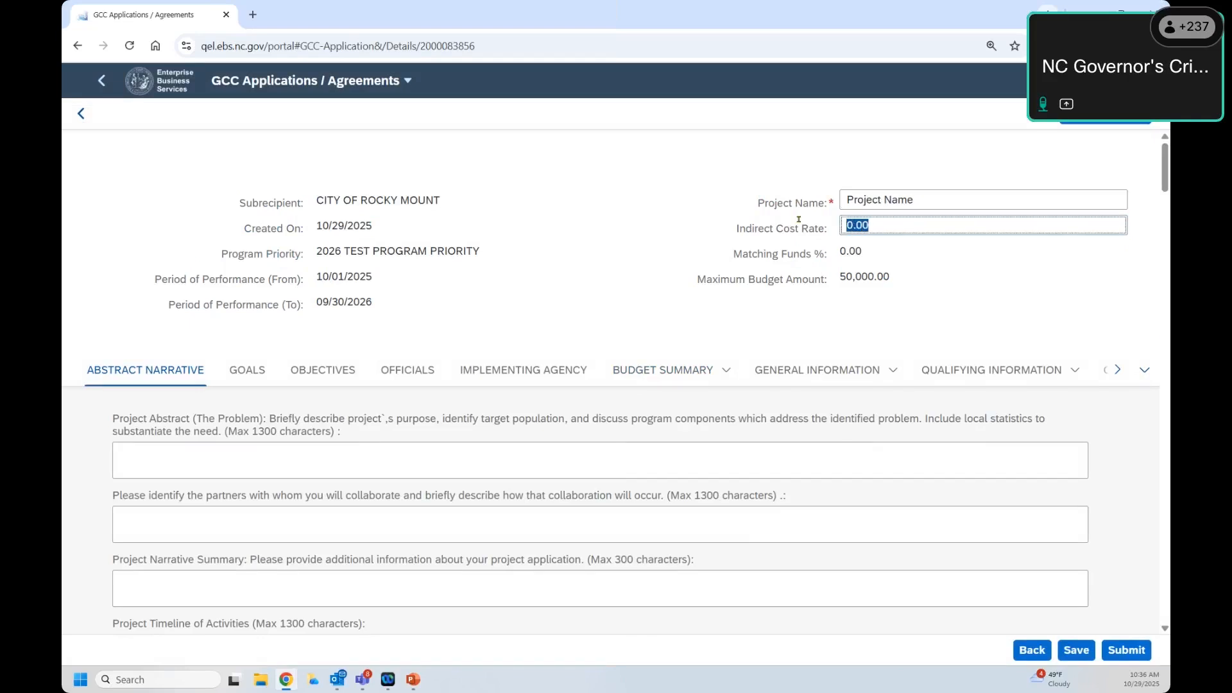
{"action": "type", "text": "10"}
{"action": "left_click", "coordinate": [1042, 314]}
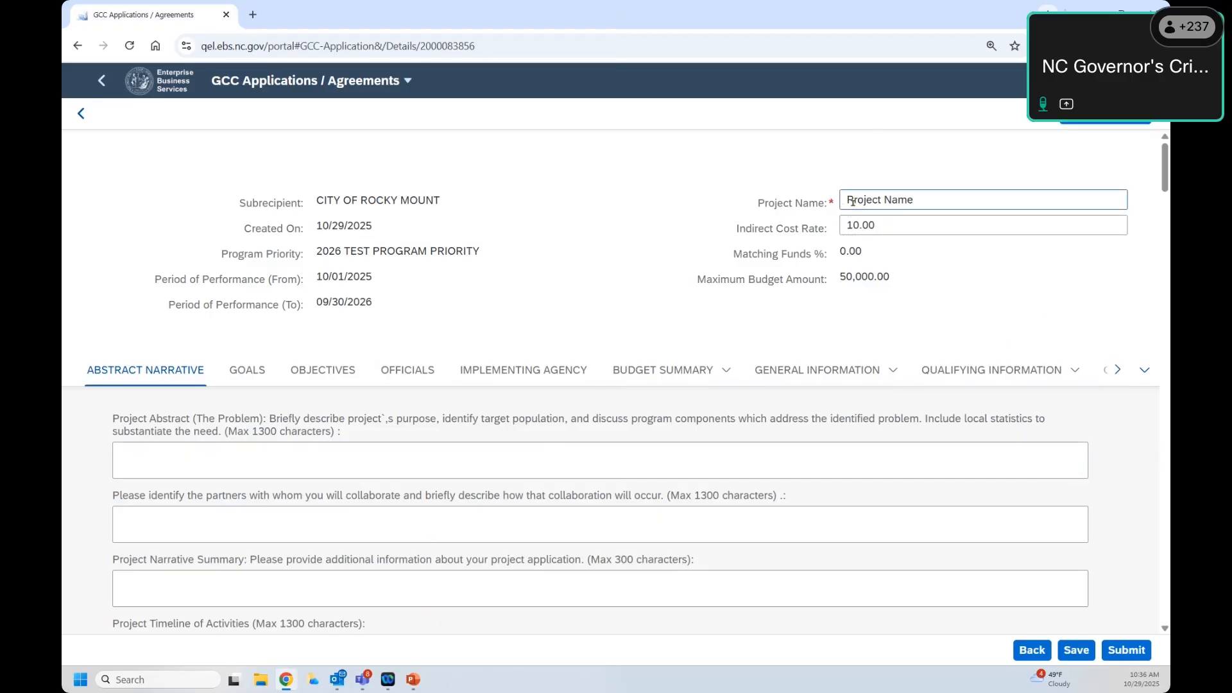
Step: Review the header details: performance period, matching funds percentage and 50,000.00 maximum budget
{"action": "left_click_drag", "start_coordinate": [852, 201], "coordinate": [210, 199]}
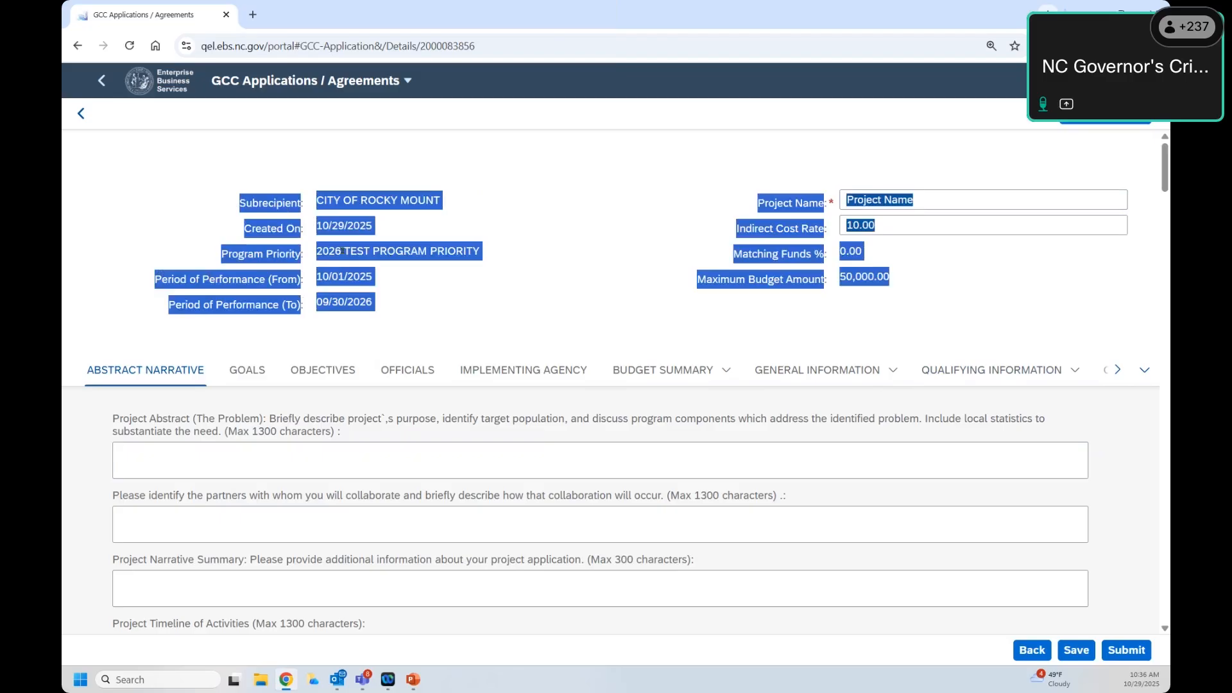
{"action": "left_click", "coordinate": [274, 272]}
{"action": "left_click_drag", "start_coordinate": [331, 272], "coordinate": [612, 308]}
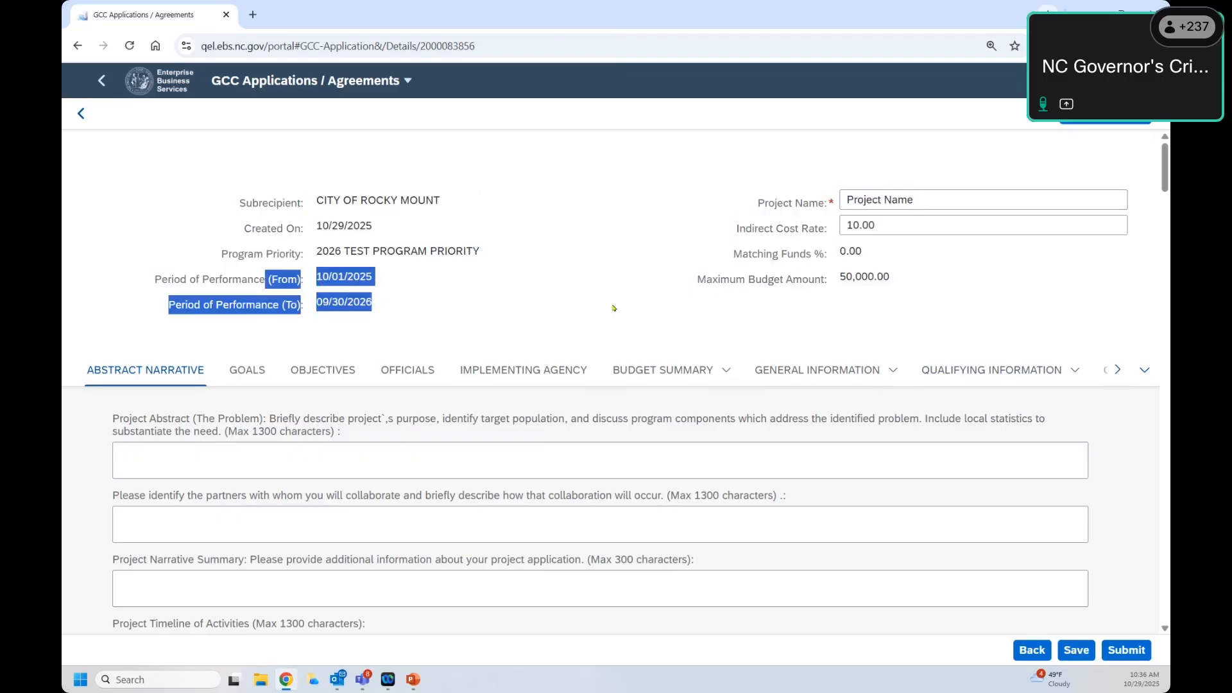
{"action": "left_click_drag", "start_coordinate": [764, 254], "coordinate": [902, 251]}
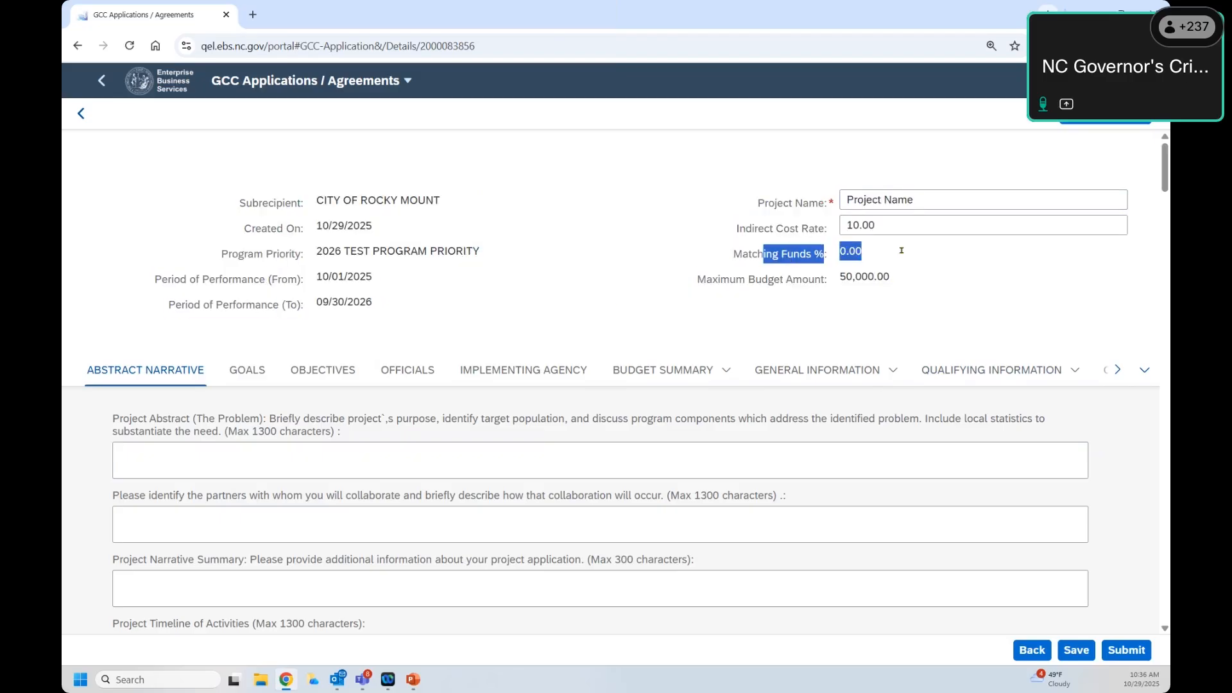
{"action": "left_click_drag", "start_coordinate": [712, 280], "coordinate": [272, 189]}
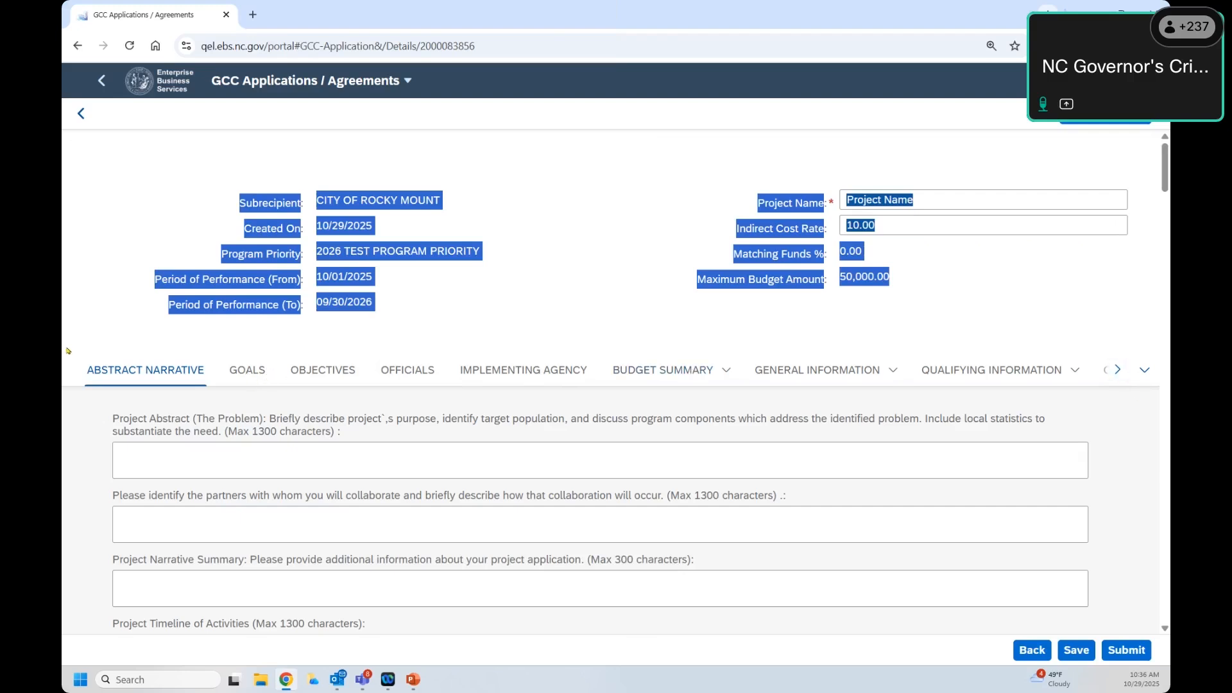
{"action": "left_click", "coordinate": [1117, 370]}
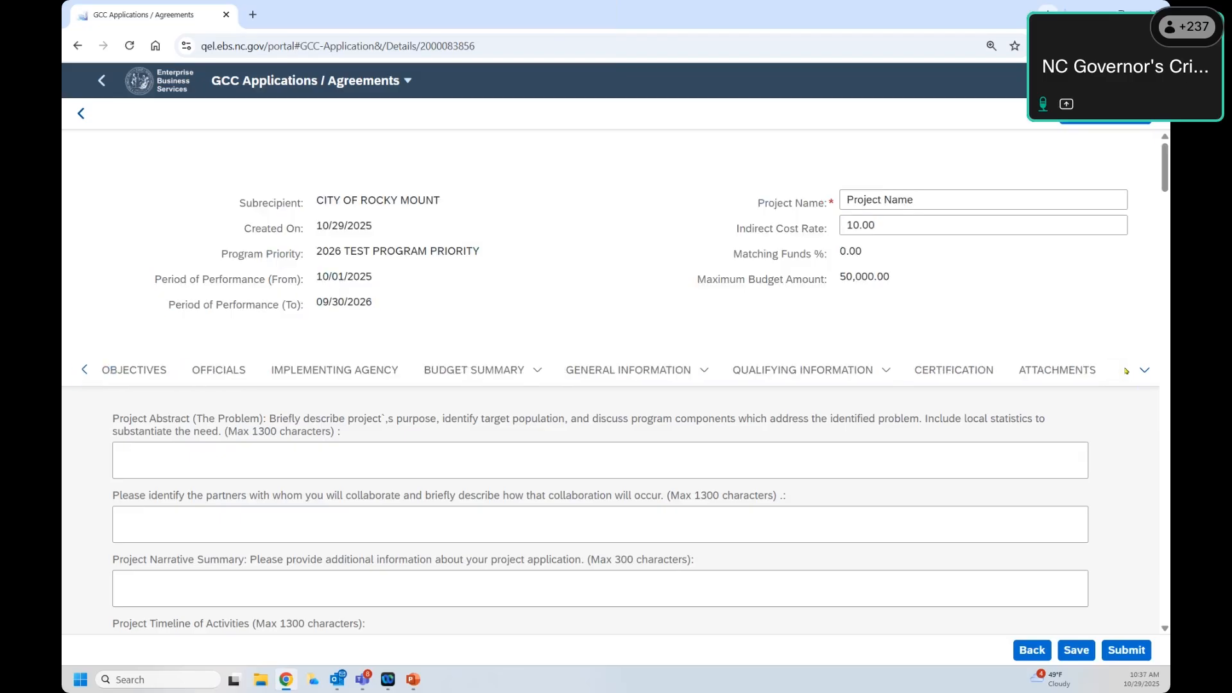
Step: Fill the Project Abstract box with filler text, noting its 1300-character limit
{"action": "left_click", "coordinate": [85, 370]}
{"action": "left_click", "coordinate": [86, 378]}
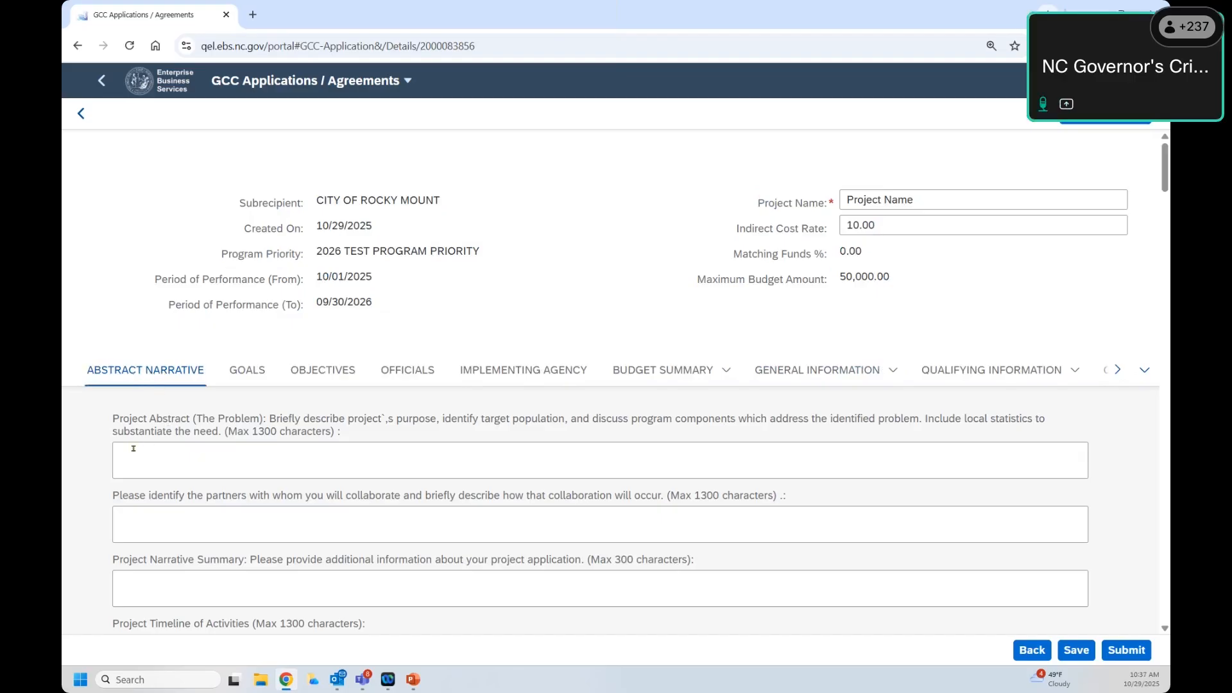
{"action": "left_click_drag", "start_coordinate": [119, 432], "coordinate": [203, 421]}
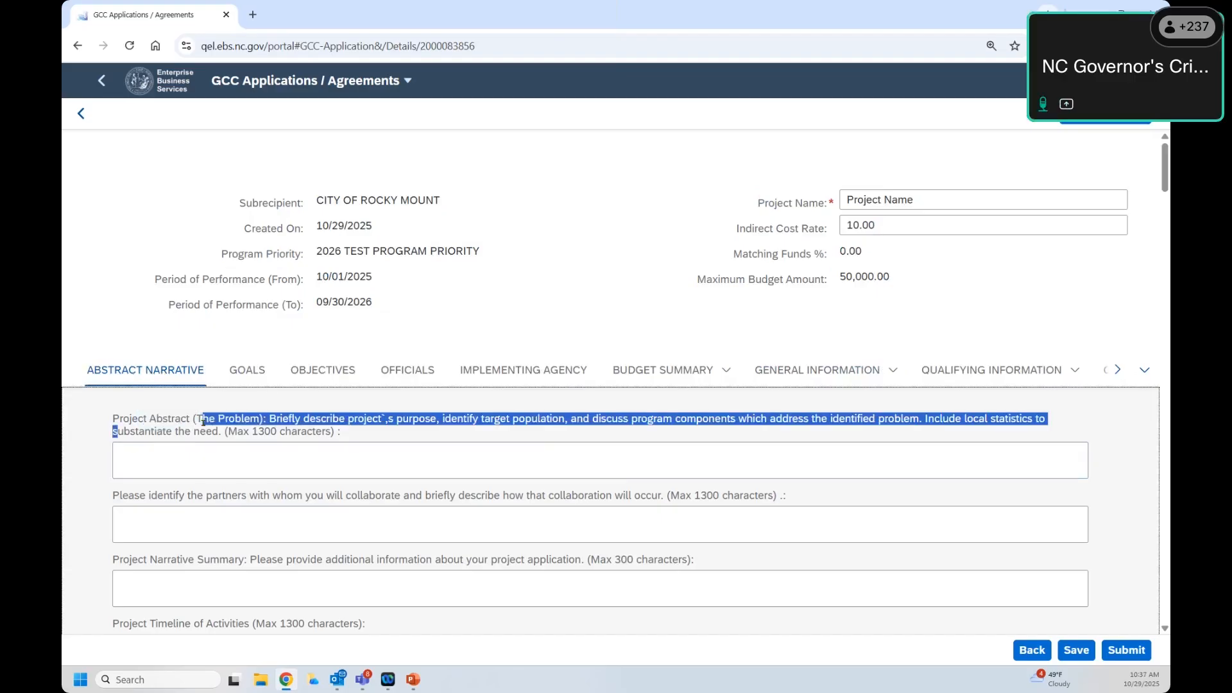
{"action": "left_click", "coordinate": [122, 459]}
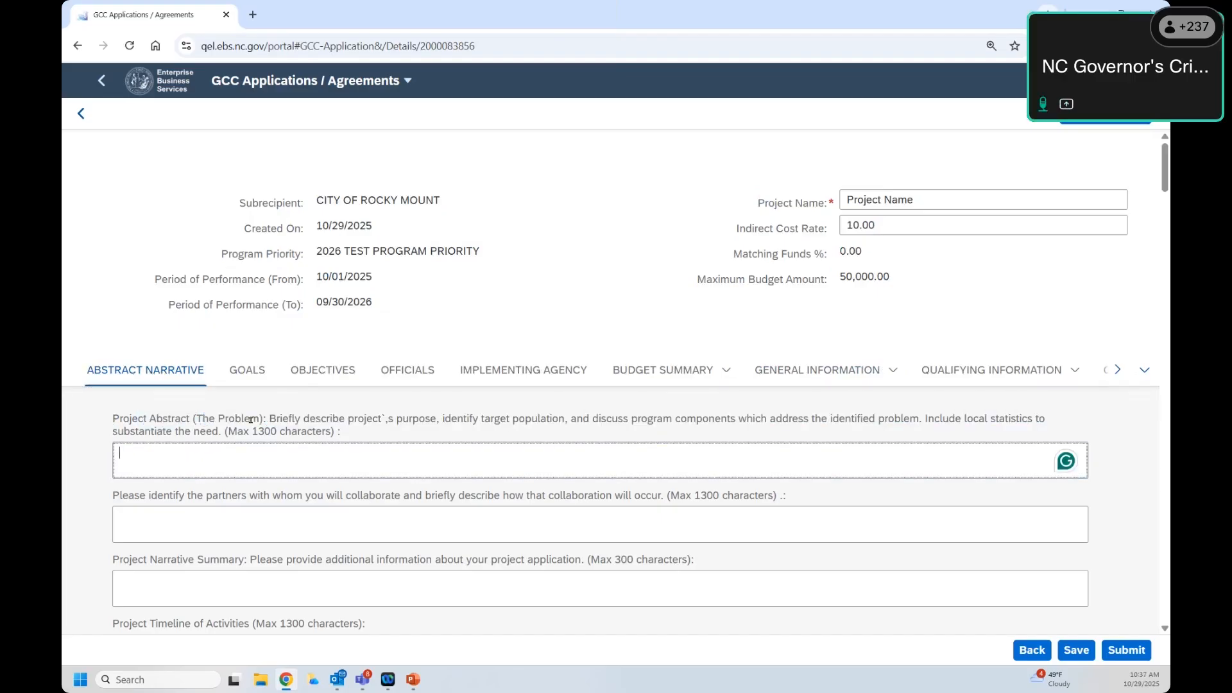
{"action": "left_click_drag", "start_coordinate": [272, 420], "coordinate": [891, 428]}
{"action": "left_click", "coordinate": [449, 461]}
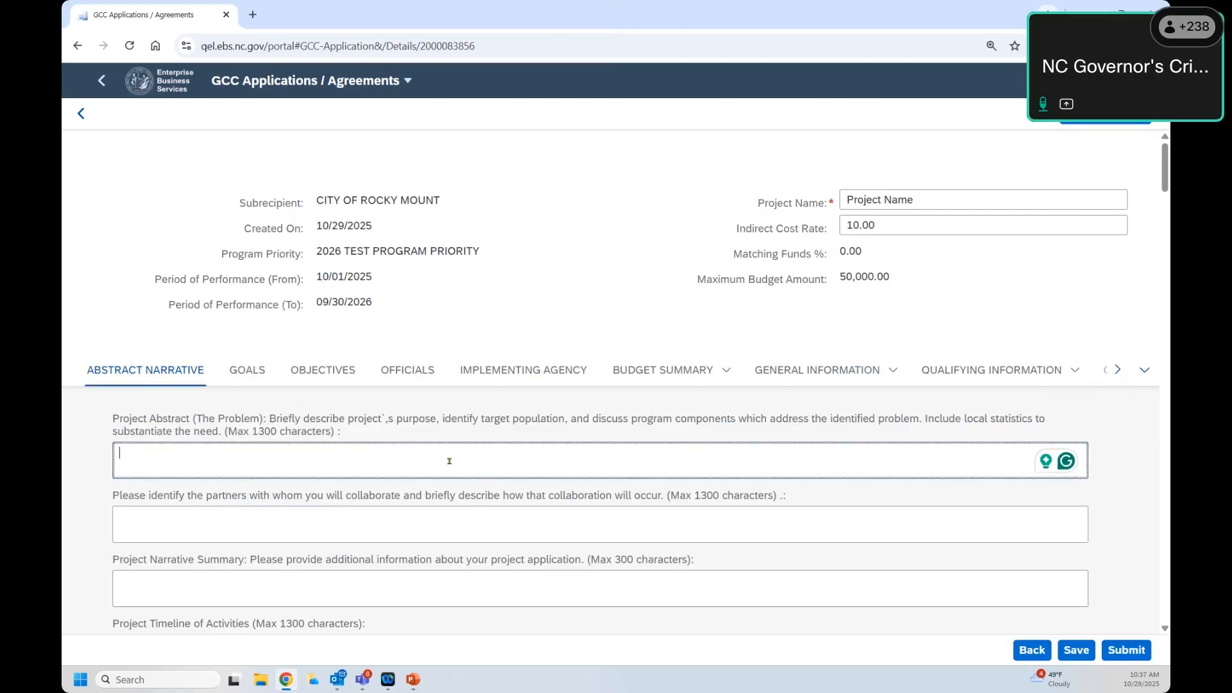
{"action": "left_click_drag", "start_coordinate": [259, 431], "coordinate": [281, 432]}
{"action": "left_click", "coordinate": [274, 455]}
{"action": "type", "text": "l;kasjd "}
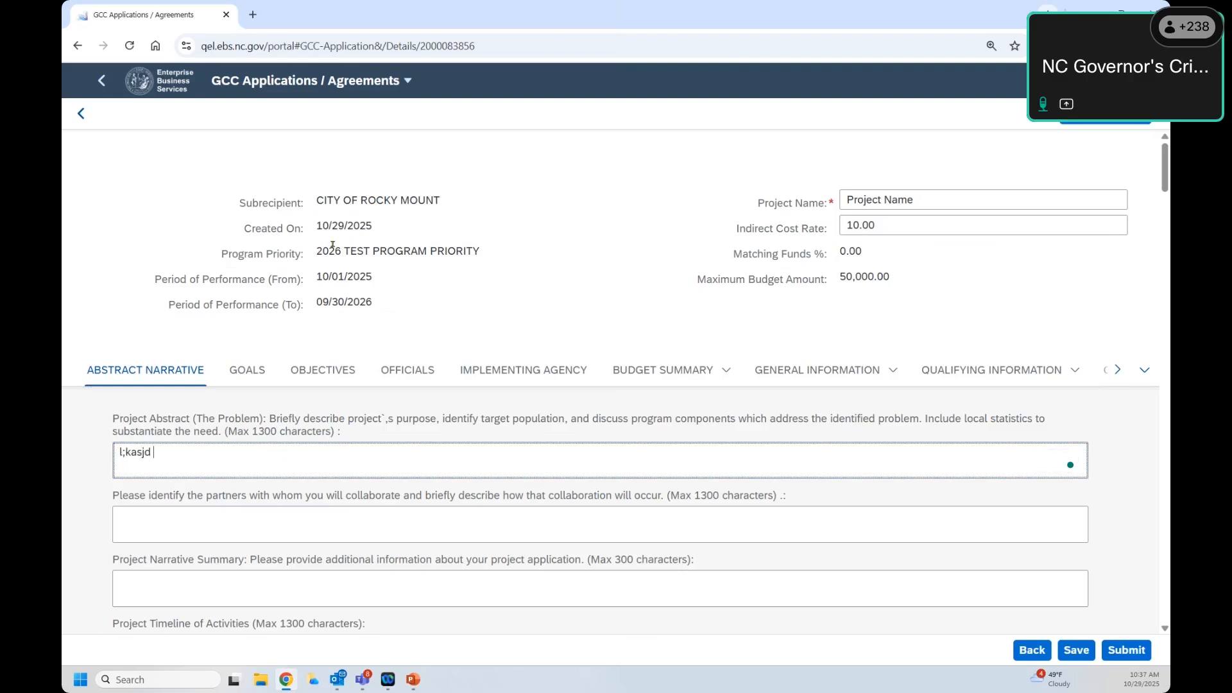
{"action": "type", "text": ";sdklfj a;lsdkf aslkfja s;difjajisdj fa;skdfj aosdfia sdkfja; skld f"}
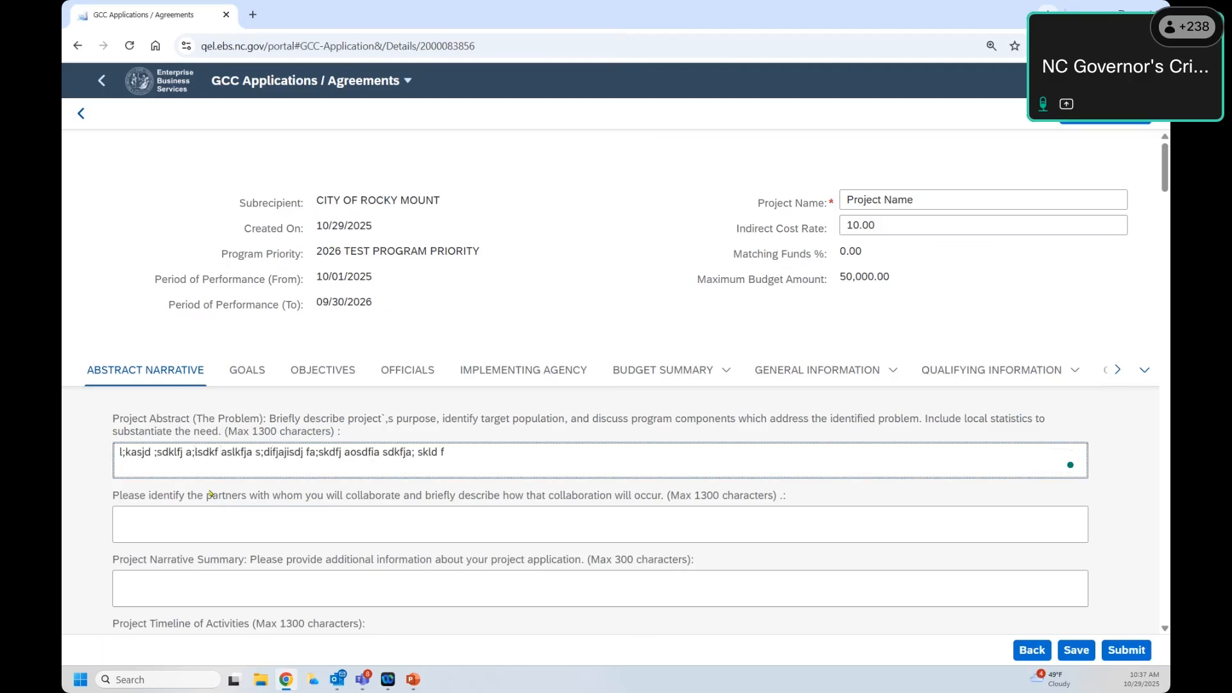
Step: Type filler text into the collaboration partners and Project Narrative Summary boxes
{"action": "left_click", "coordinate": [115, 523]}
{"action": "type", "text": ";klasjdf ai;sdfj a;lsdk j"}
{"action": "scroll", "coordinate": [392, 430], "scroll_direction": "down", "scroll_amount": 2}
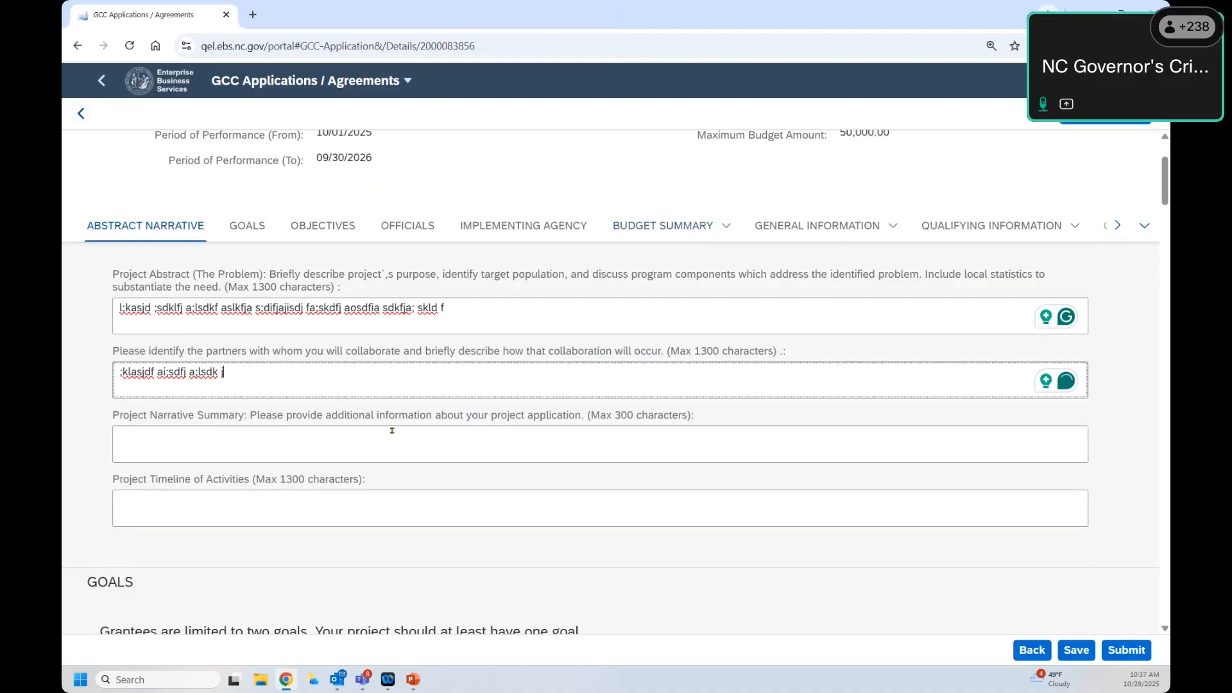
{"action": "left_click", "coordinate": [372, 445]}
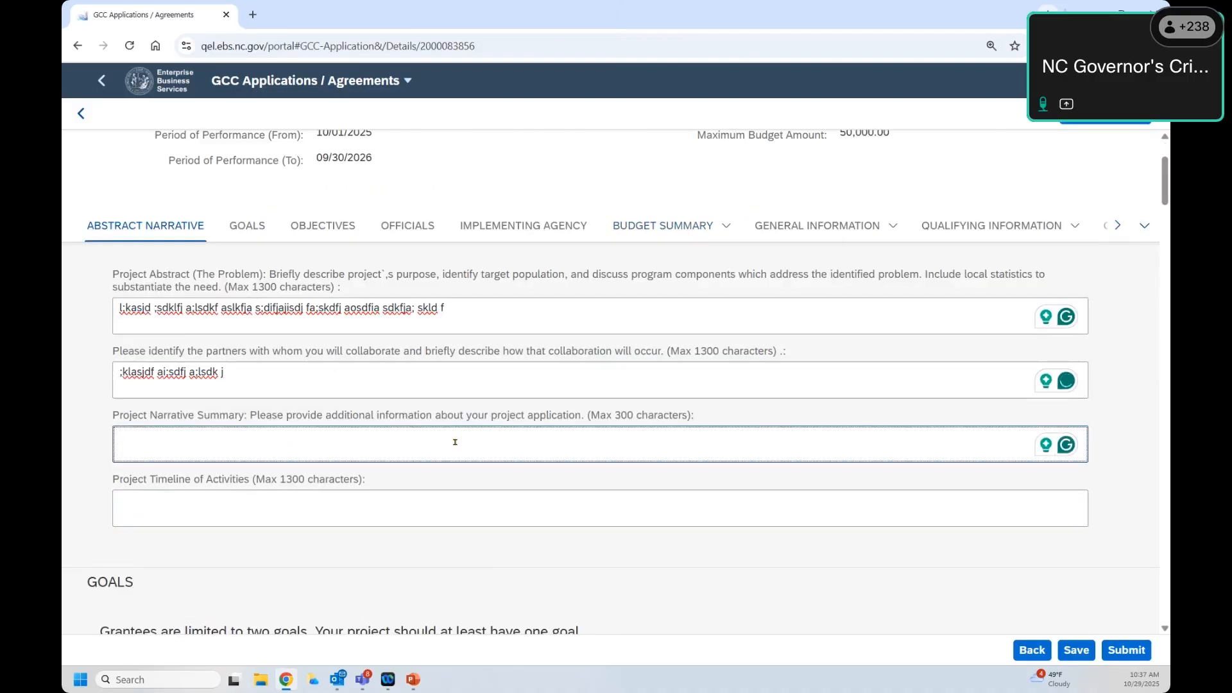
{"action": "type", "text": "sd;fja sdf;lkaj sd;lfa j"}
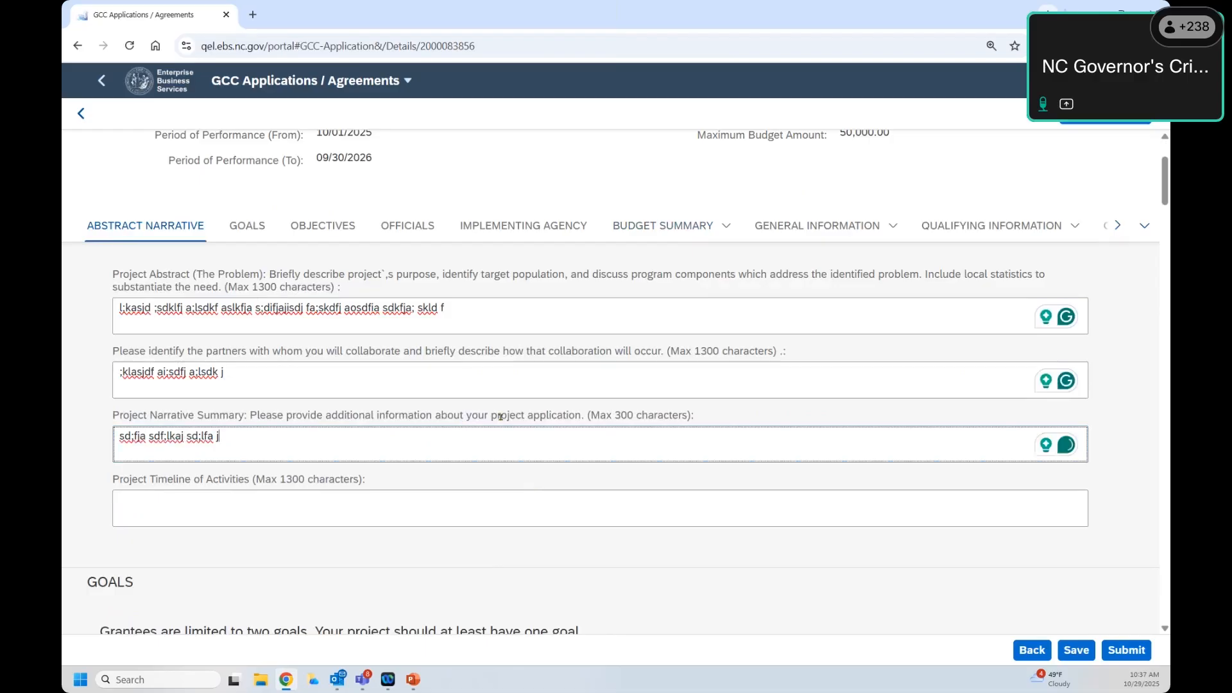
{"action": "scroll", "coordinate": [503, 421], "scroll_direction": "down", "scroll_amount": 1}
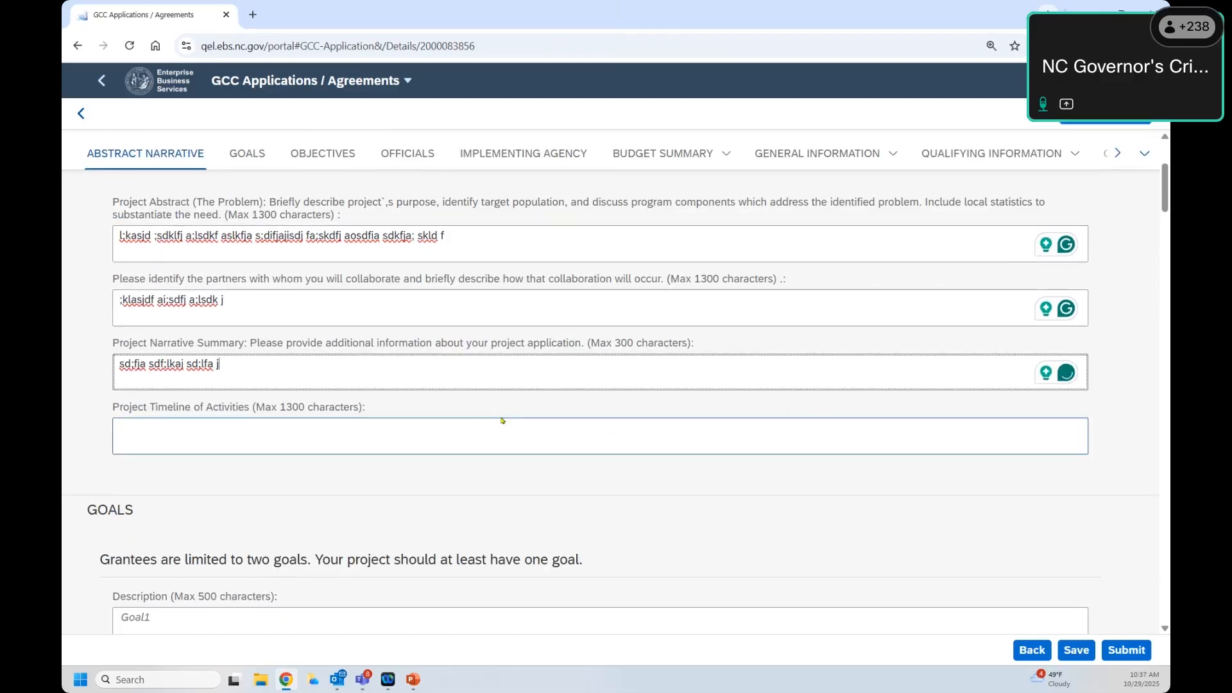
{"action": "left_click", "coordinate": [446, 448]}
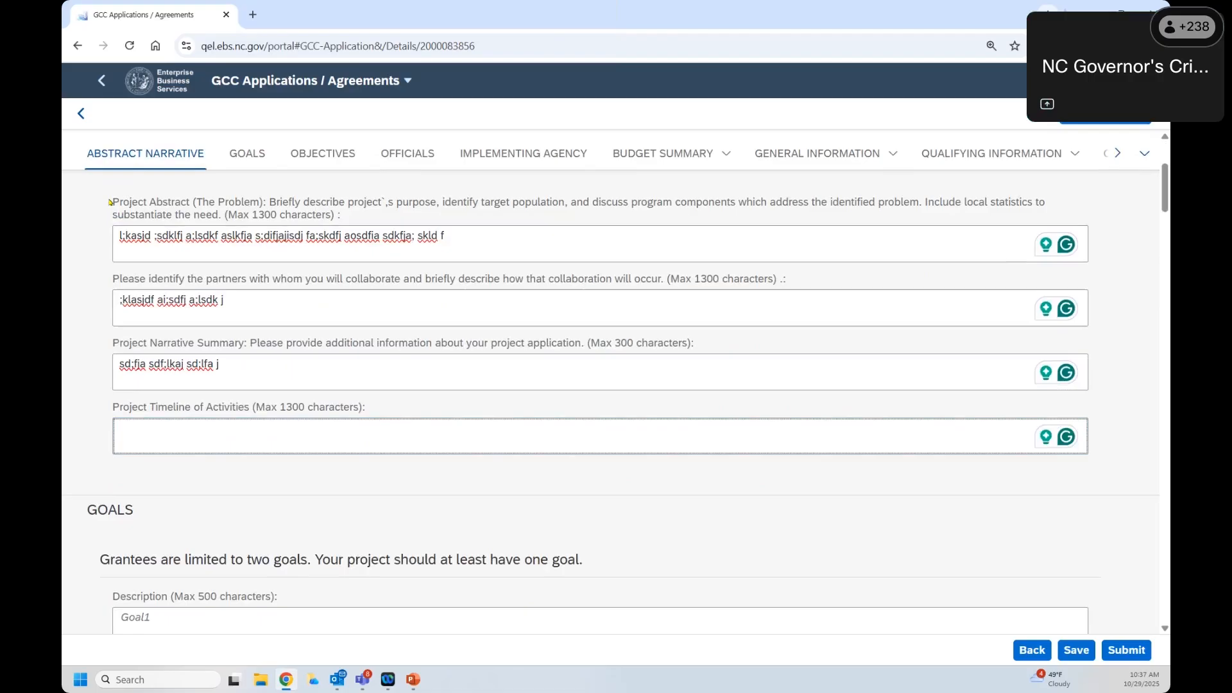
{"action": "left_click_drag", "start_coordinate": [106, 204], "coordinate": [369, 411]}
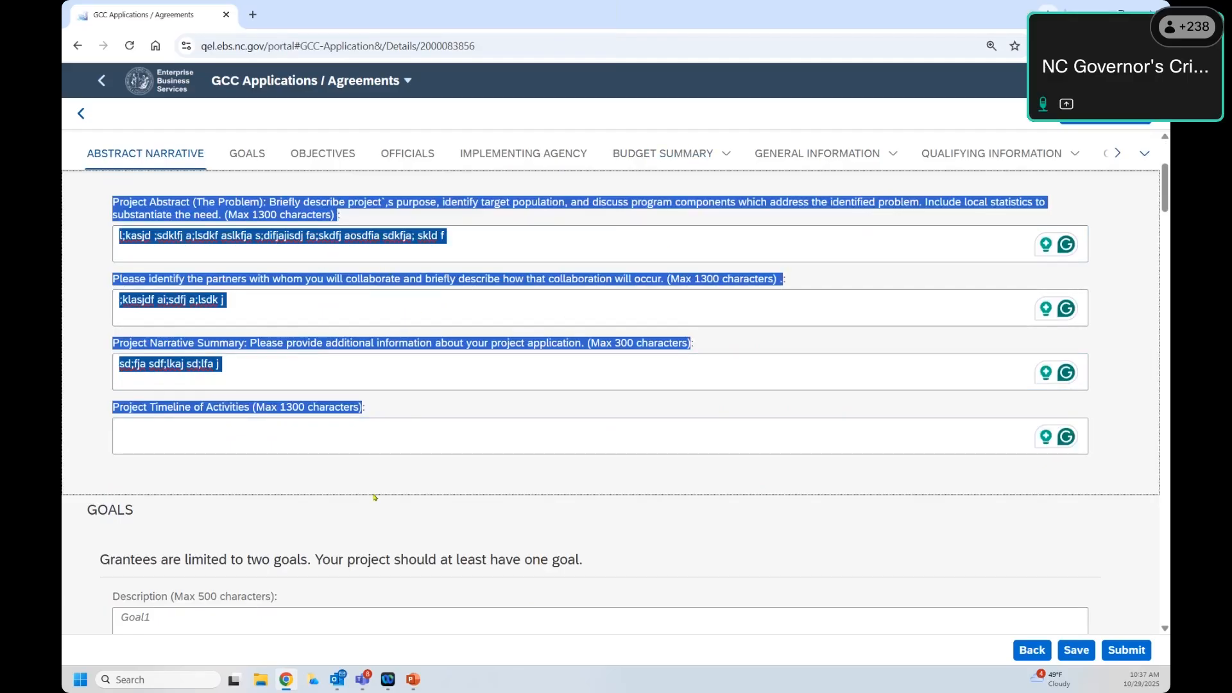
{"action": "left_click", "coordinate": [417, 409]}
{"action": "scroll", "coordinate": [385, 366], "scroll_direction": "up", "scroll_amount": 1}
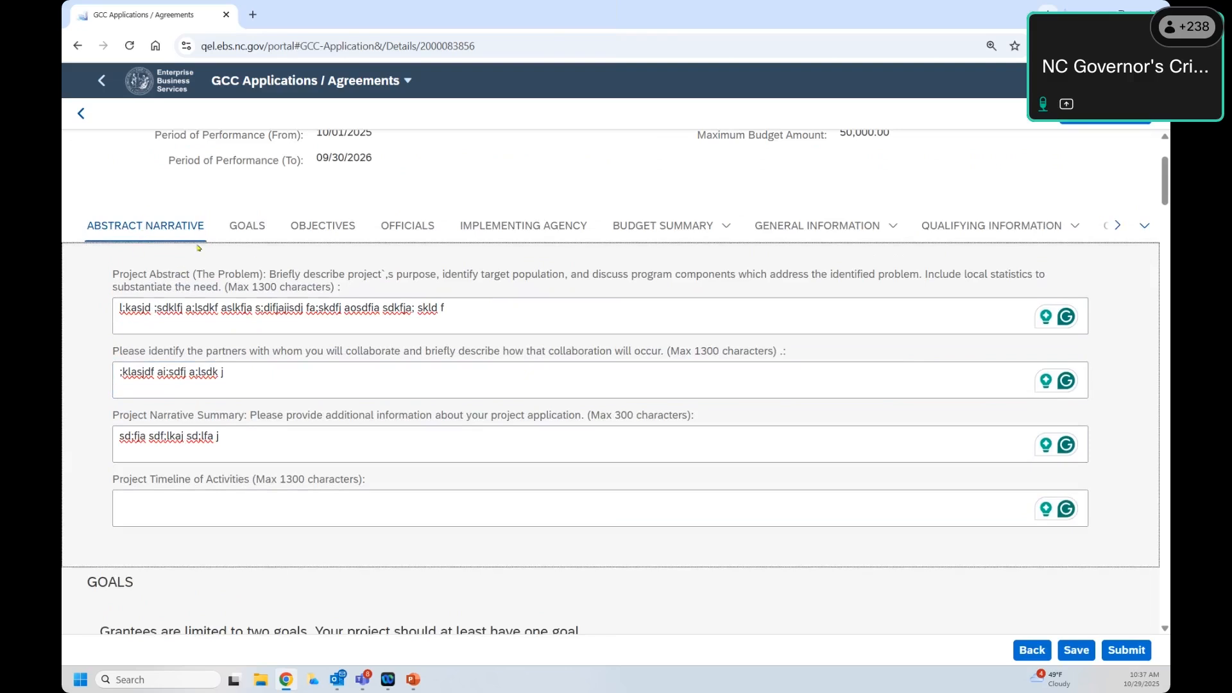
Step: In the GOALS section, type filler text 'lksda;f a;lkjsf' into the Goal1 description
{"action": "left_click", "coordinate": [241, 226]}
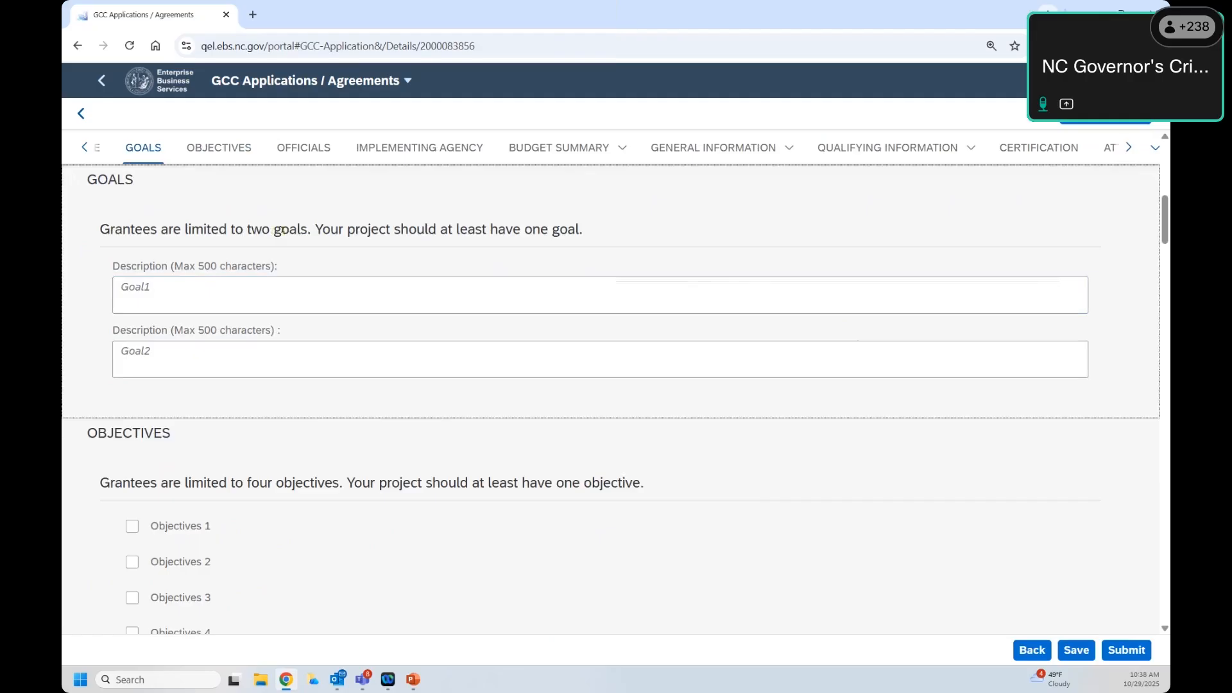
{"action": "left_click_drag", "start_coordinate": [282, 230], "coordinate": [591, 231]}
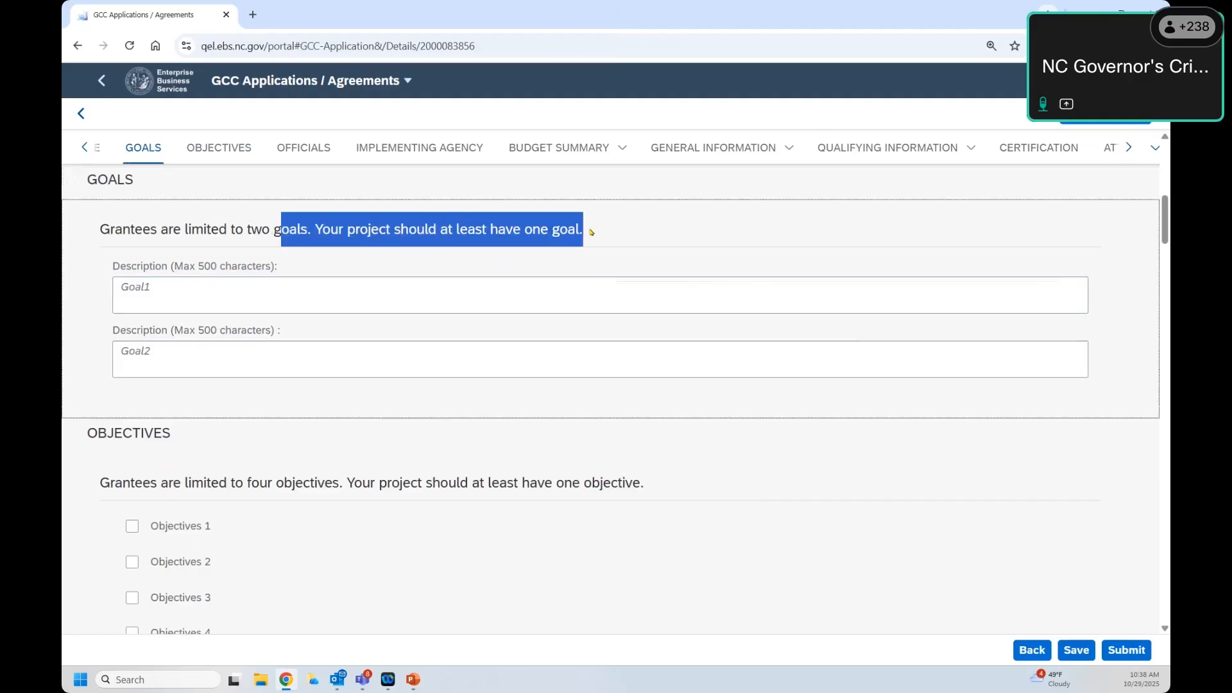
{"action": "left_click", "coordinate": [169, 234]}
{"action": "left_click", "coordinate": [122, 297]}
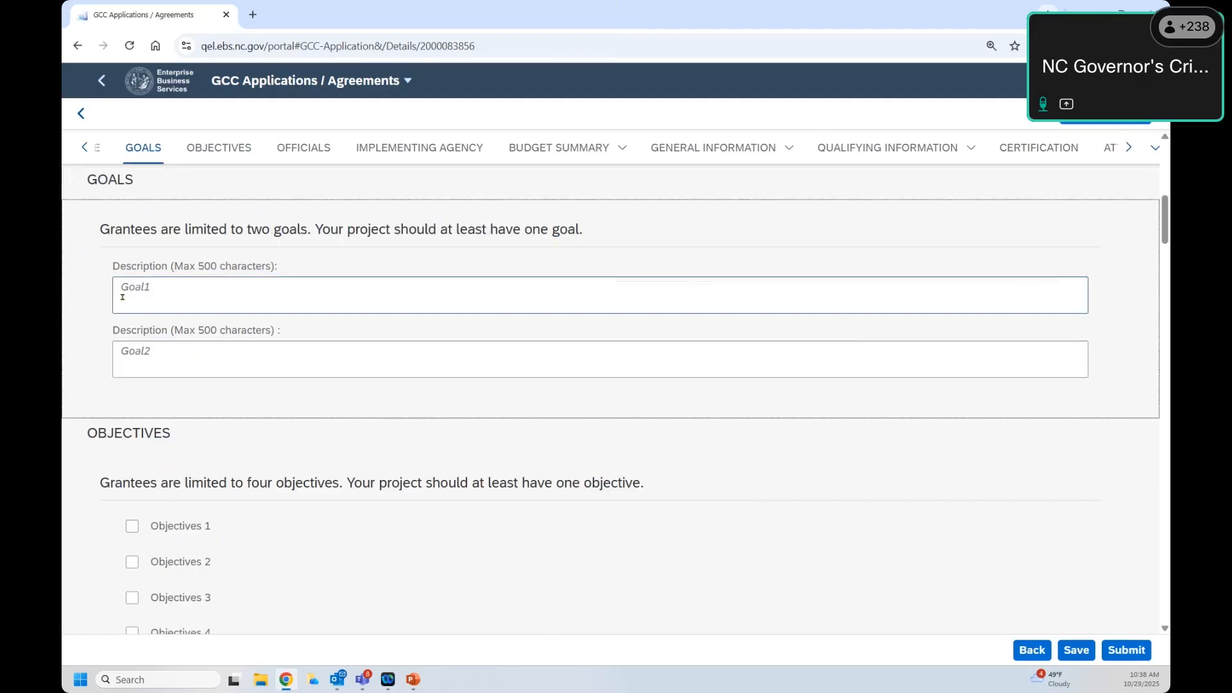
{"action": "left_click", "coordinate": [208, 303]}
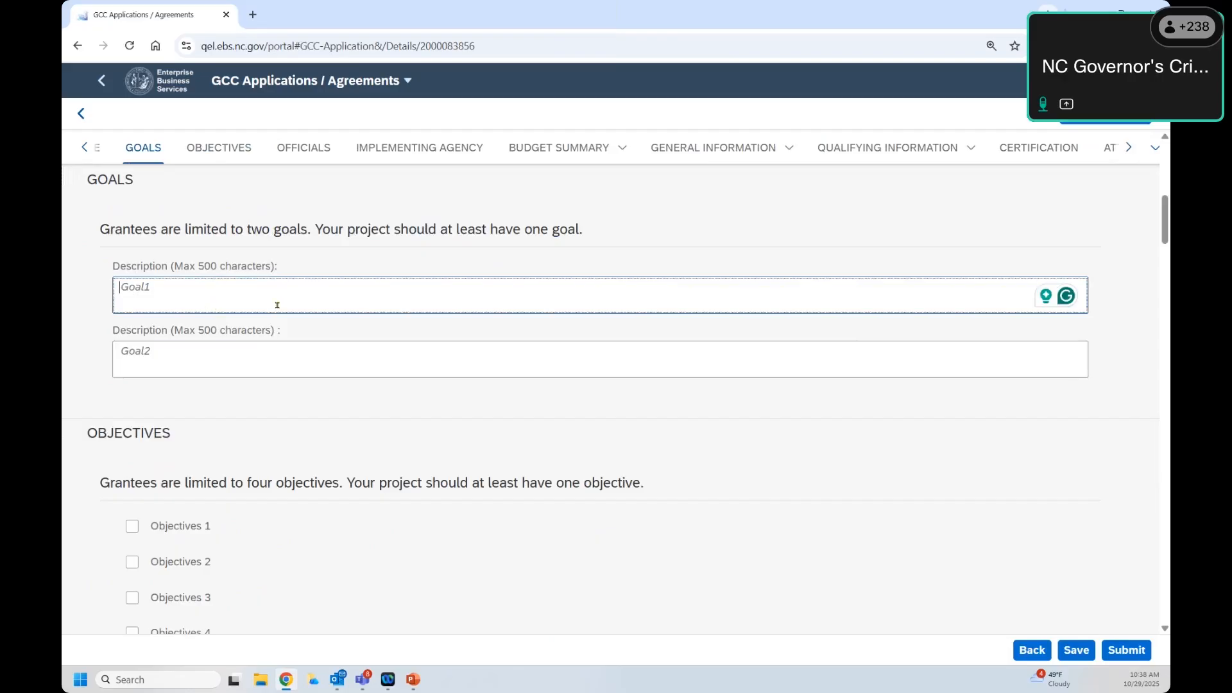
{"action": "scroll", "coordinate": [341, 428], "scroll_direction": "down", "scroll_amount": 2}
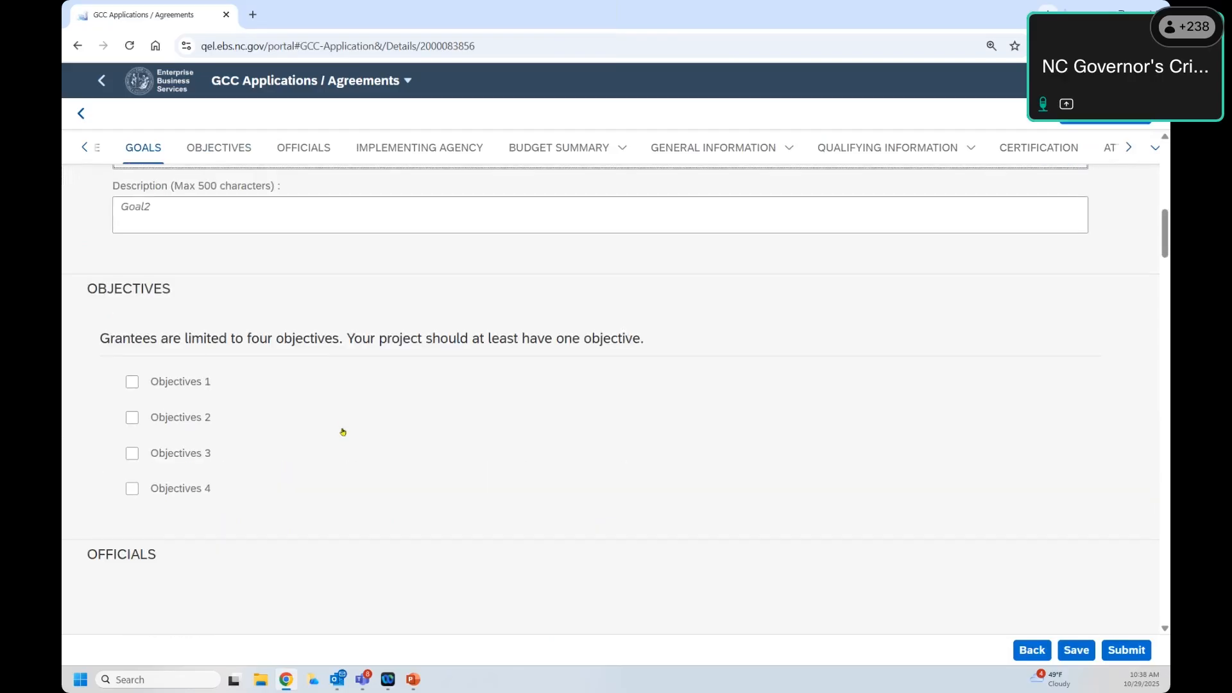
{"action": "scroll", "coordinate": [199, 320], "scroll_direction": "up", "scroll_amount": 2}
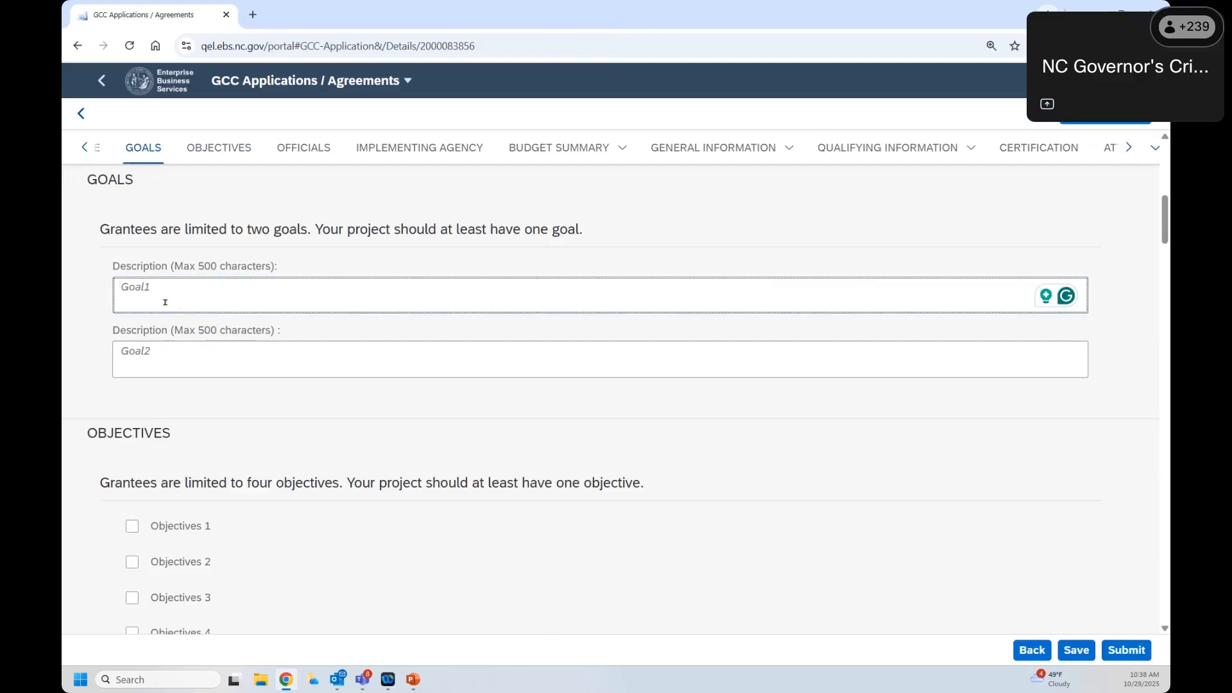
{"action": "type", "text": "lksda;f a;lkjsf"}
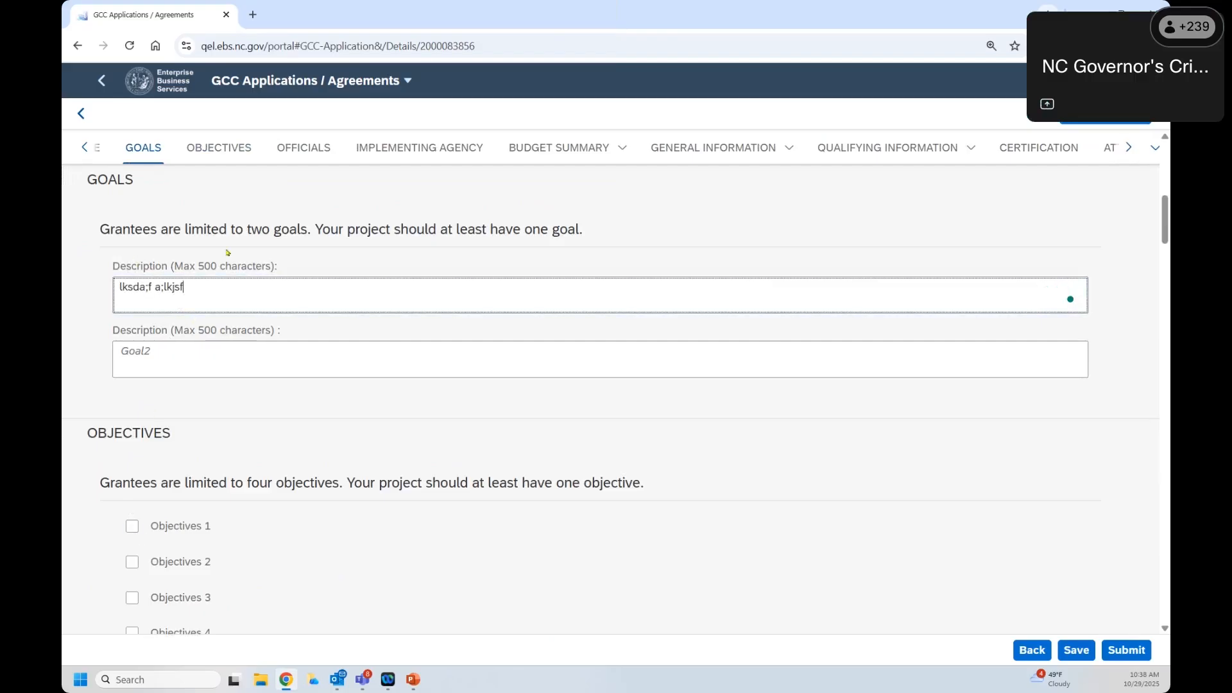
{"action": "scroll", "coordinate": [168, 360], "scroll_direction": "down", "scroll_amount": 1}
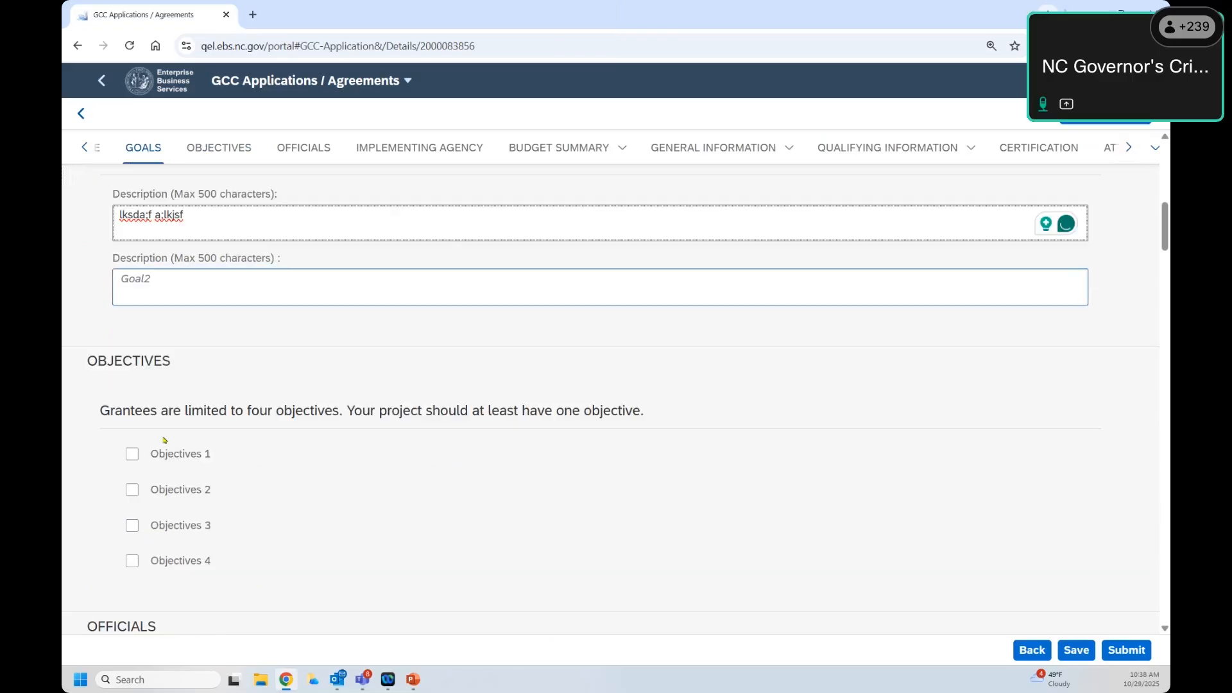
Step: Tick Objectives 1, try its Objective, Performance Measure and Evaluation Method fields, then untick it
{"action": "left_click", "coordinate": [132, 456]}
{"action": "left_click", "coordinate": [162, 520]}
{"action": "scroll", "coordinate": [260, 486], "scroll_direction": "down", "scroll_amount": 1}
{"action": "scroll", "coordinate": [261, 484], "scroll_direction": "down", "scroll_amount": 1}
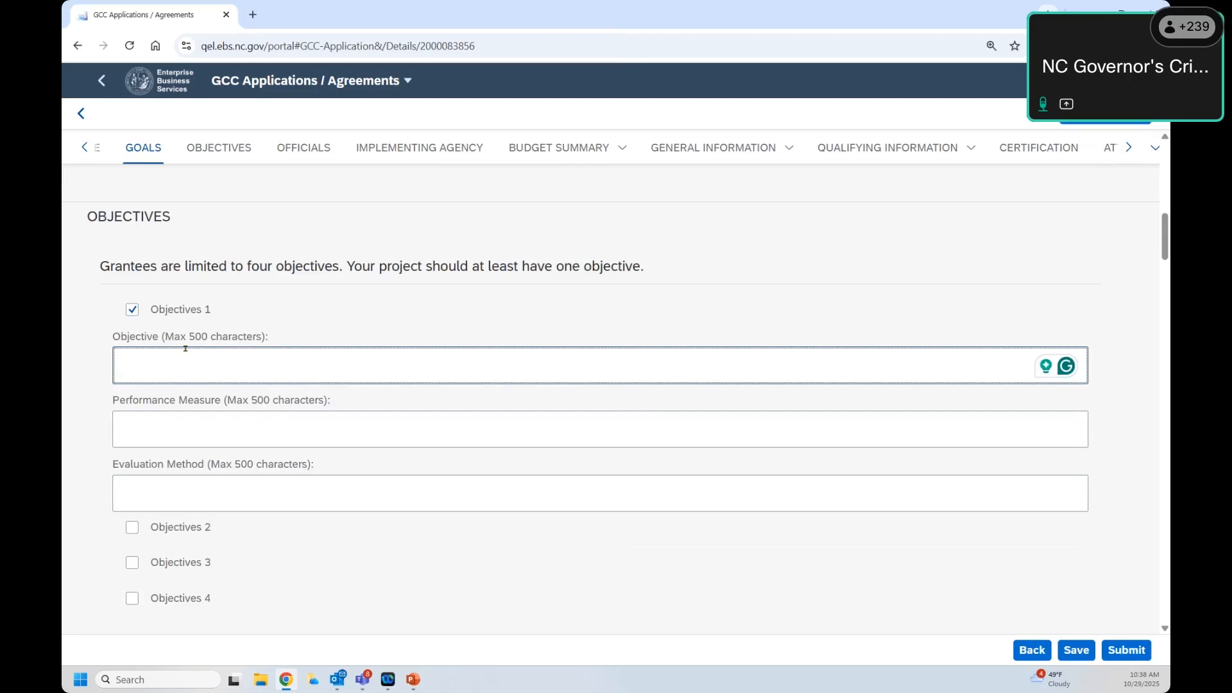
{"action": "left_click", "coordinate": [197, 426]}
{"action": "left_click", "coordinate": [266, 489]}
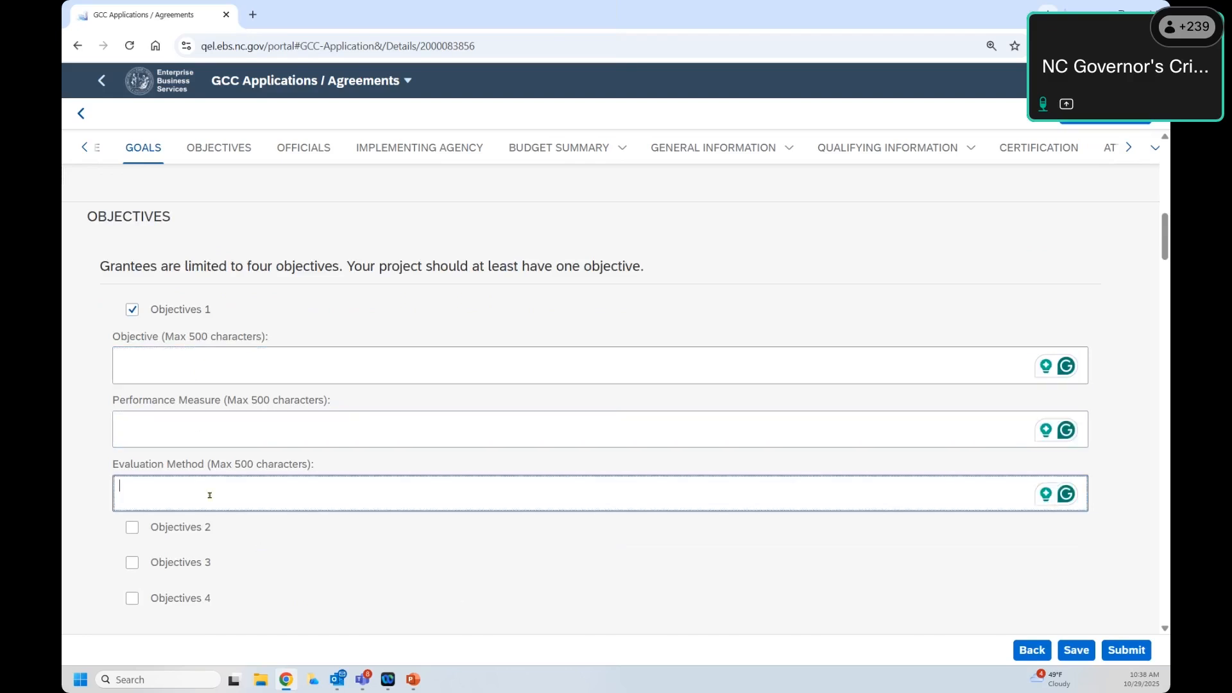
{"action": "left_click", "coordinate": [133, 309]}
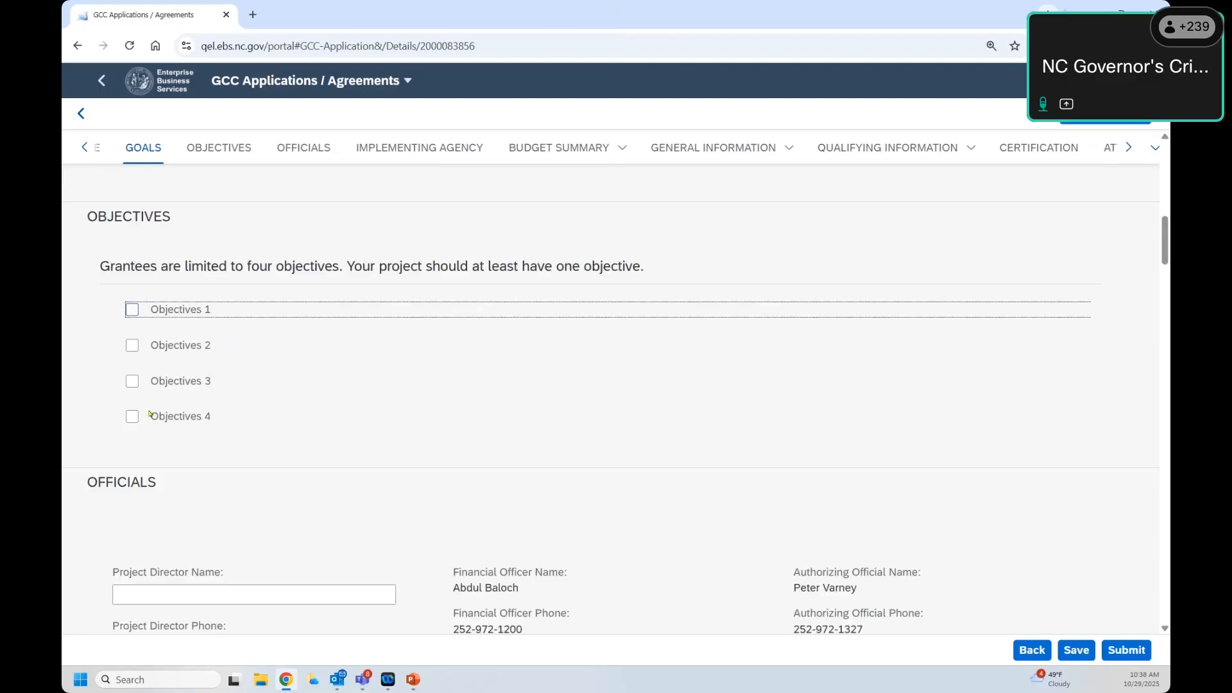
{"action": "scroll", "coordinate": [166, 306], "scroll_direction": "up", "scroll_amount": 5}
{"action": "scroll", "coordinate": [169, 302], "scroll_direction": "down", "scroll_amount": 7}
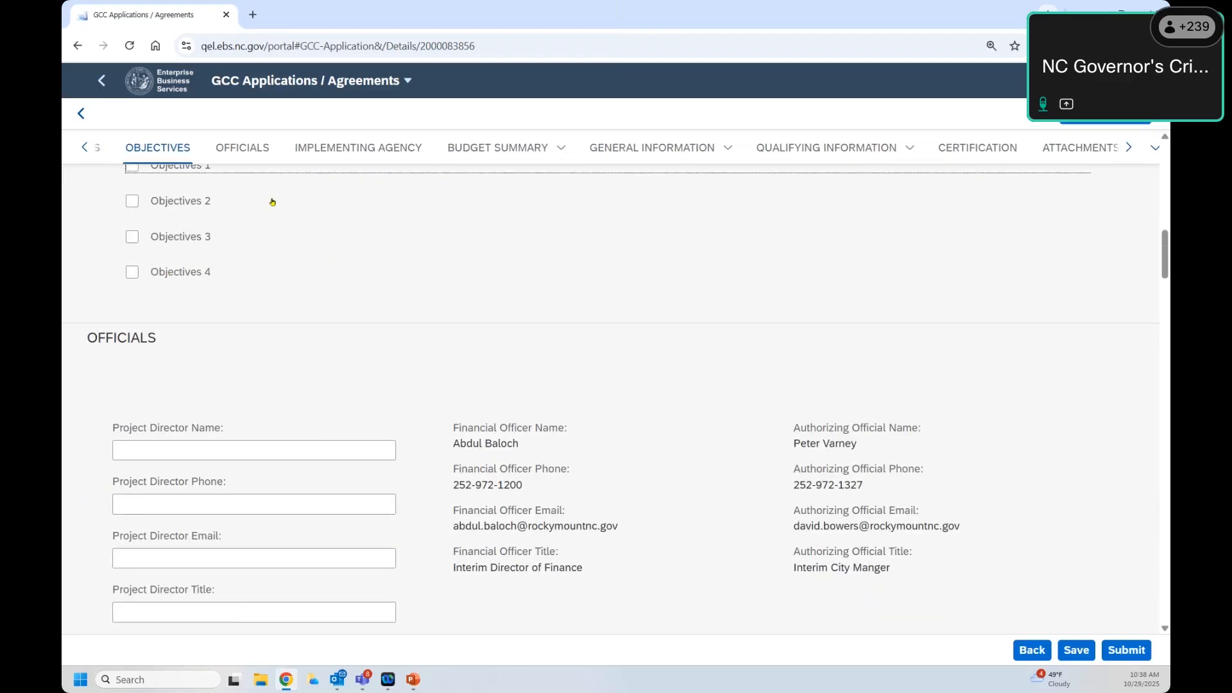
Step: Go to the OFFICIALS section and review the financial officer's and officials' contact details
{"action": "left_click", "coordinate": [235, 152]}
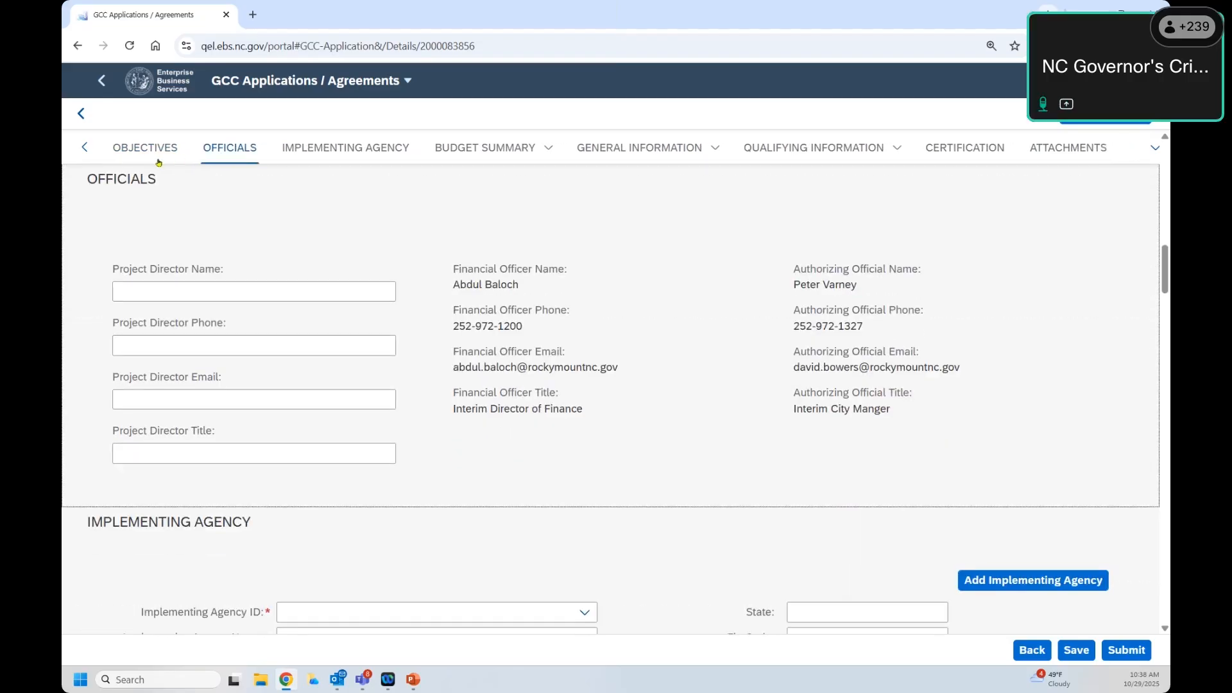
{"action": "left_click", "coordinate": [159, 162]}
{"action": "left_click", "coordinate": [237, 160]}
{"action": "left_click_drag", "start_coordinate": [895, 291], "coordinate": [451, 272]}
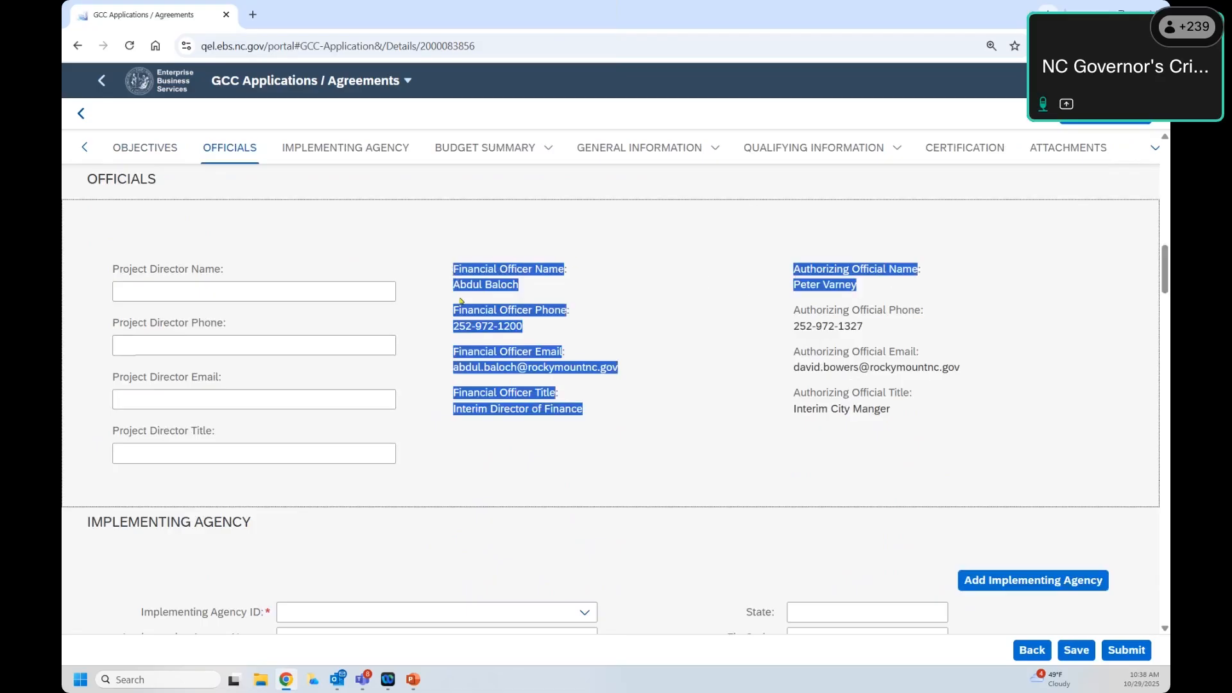
{"action": "left_click", "coordinate": [453, 286]}
{"action": "left_click_drag", "start_coordinate": [453, 270], "coordinate": [924, 411]}
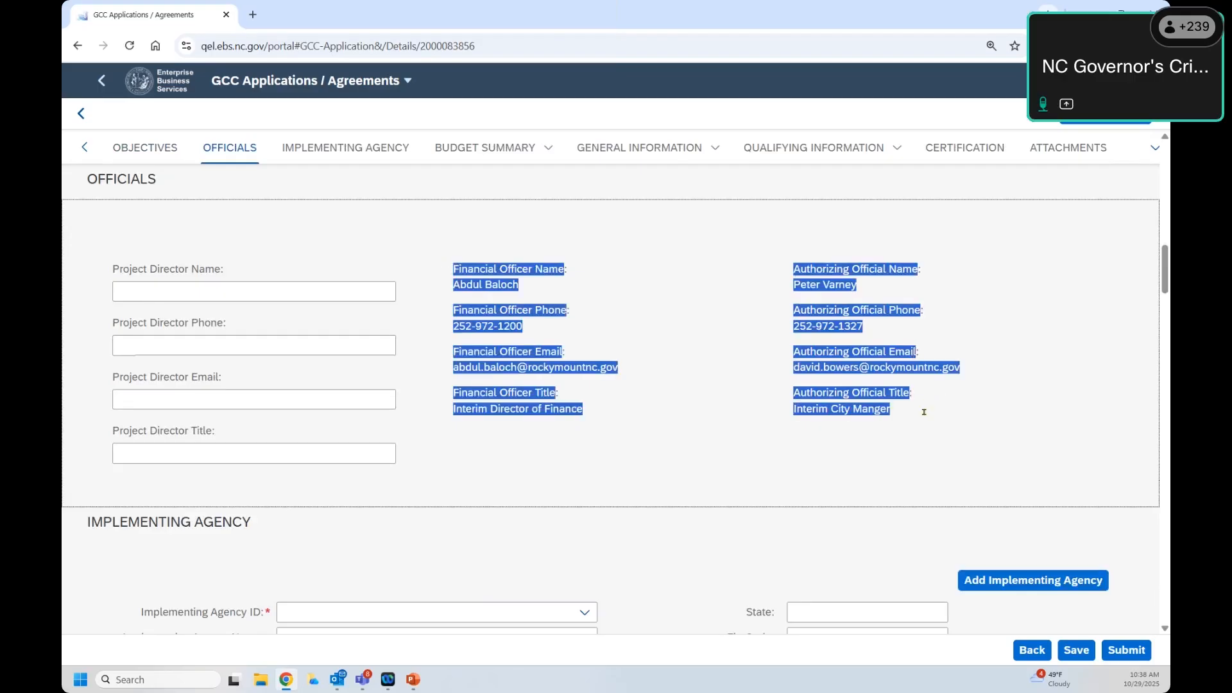
Step: Leave the Project Director Name and Phone fields empty and move to Implementing Agency
{"action": "left_click", "coordinate": [211, 291]}
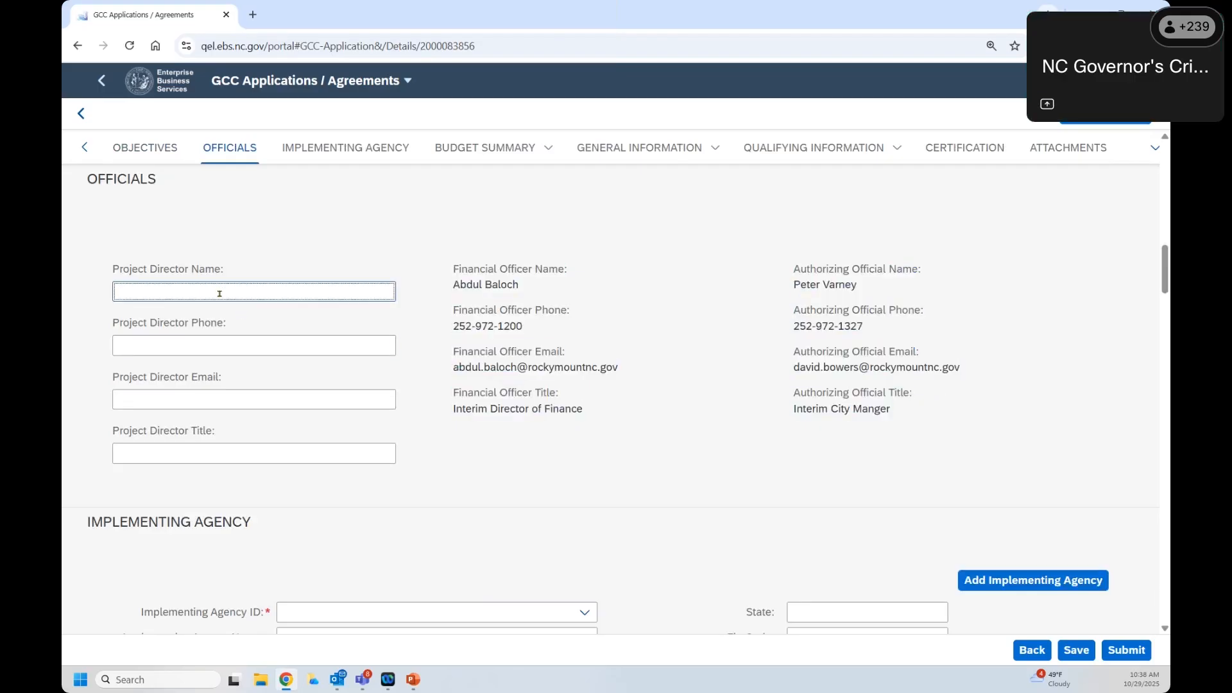
{"action": "key", "text": "Tab"}
{"action": "key", "text": "Tab"}
{"action": "key", "text": "Tab"}
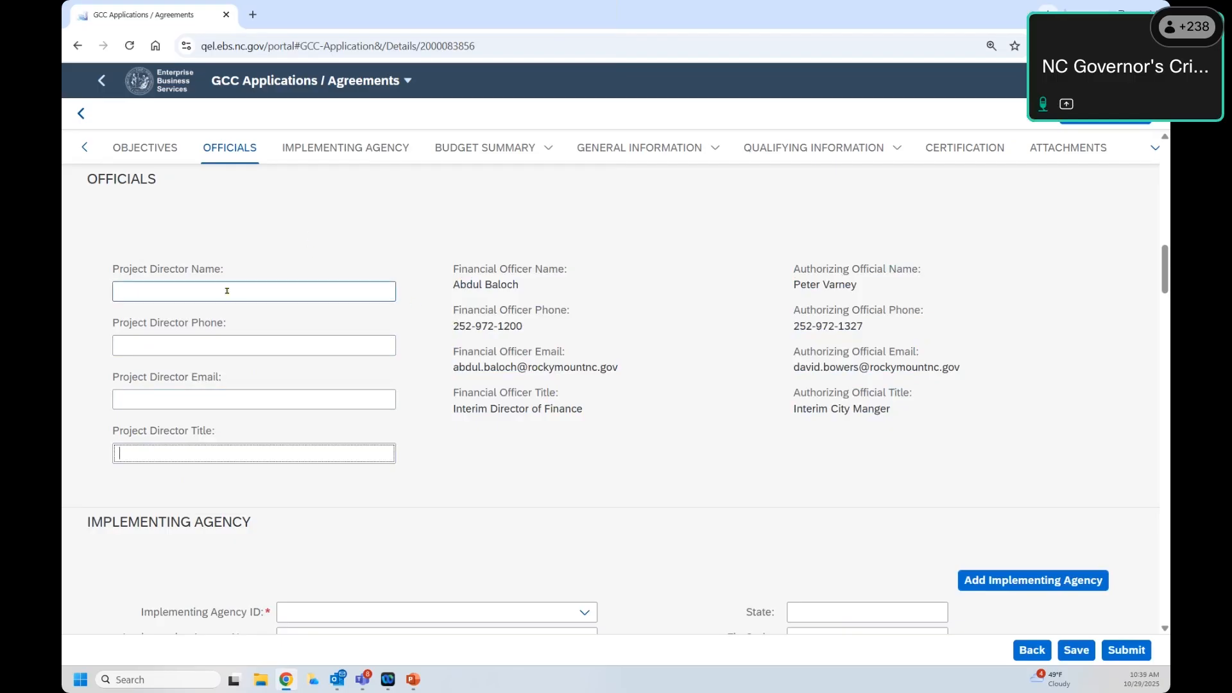
{"action": "left_click", "coordinate": [303, 156]}
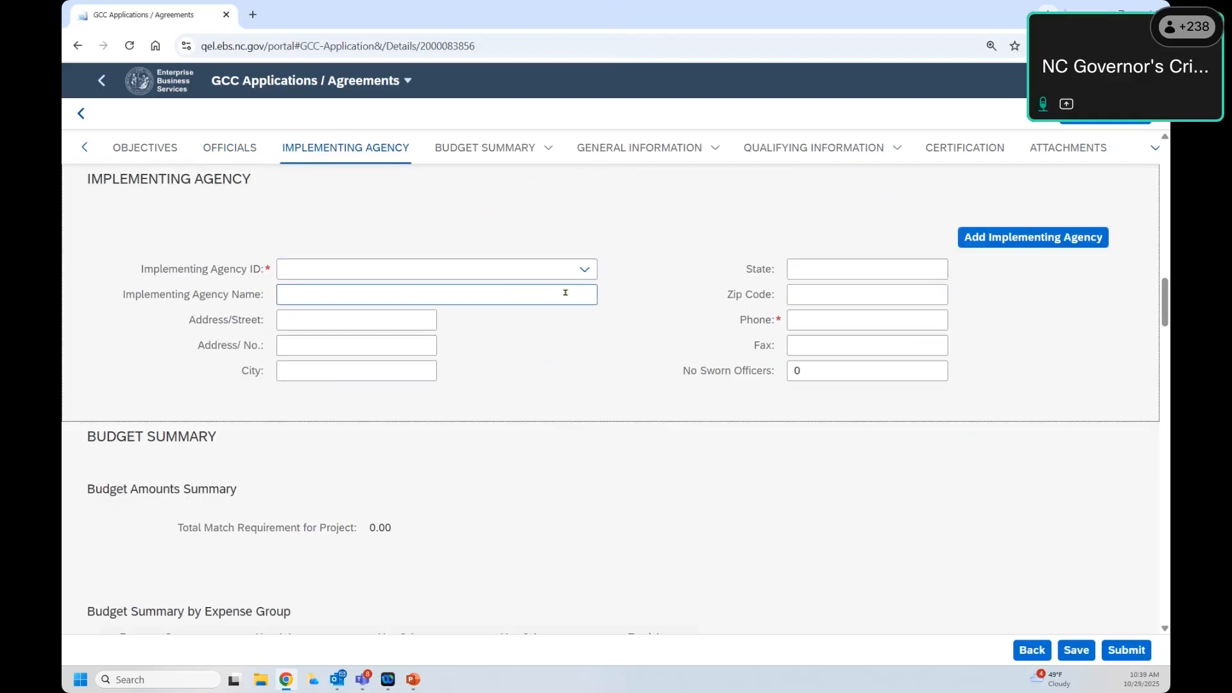
Step: Open and close the implementing agency list, then check the subrecipient name CITY OF ROCKY MOUNT
{"action": "left_click", "coordinate": [585, 272]}
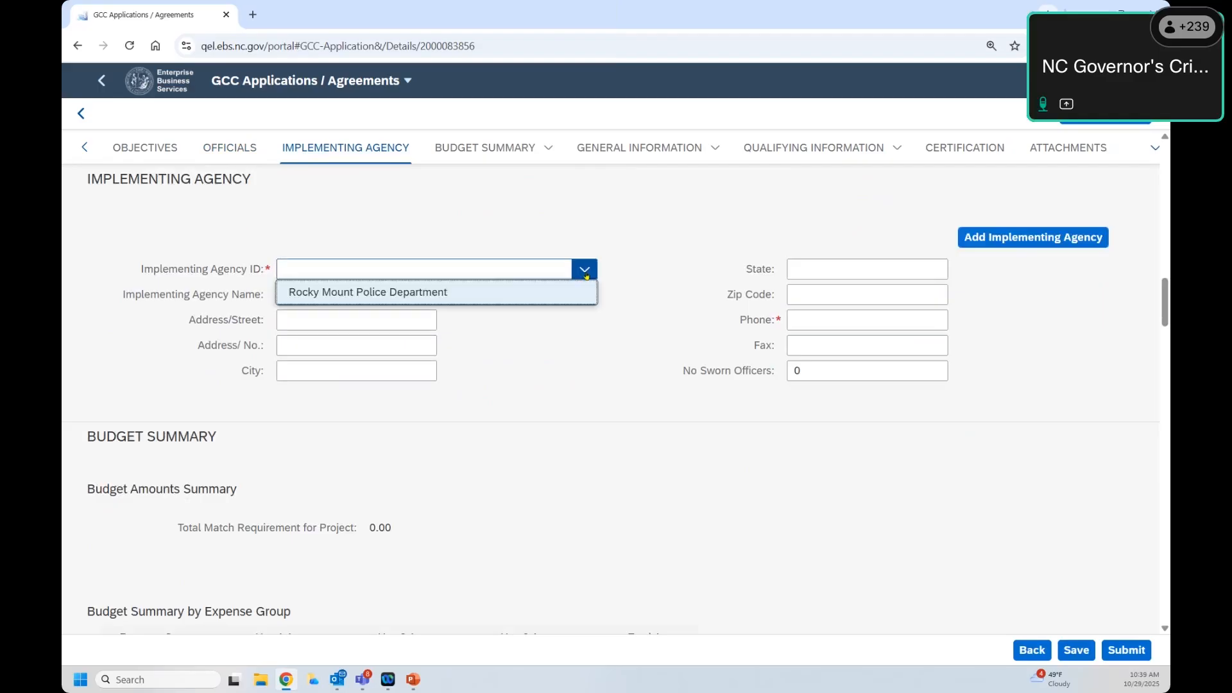
{"action": "left_click", "coordinate": [585, 273]}
{"action": "left_click", "coordinate": [227, 212]}
{"action": "scroll", "coordinate": [308, 224], "scroll_direction": "up", "scroll_amount": 15}
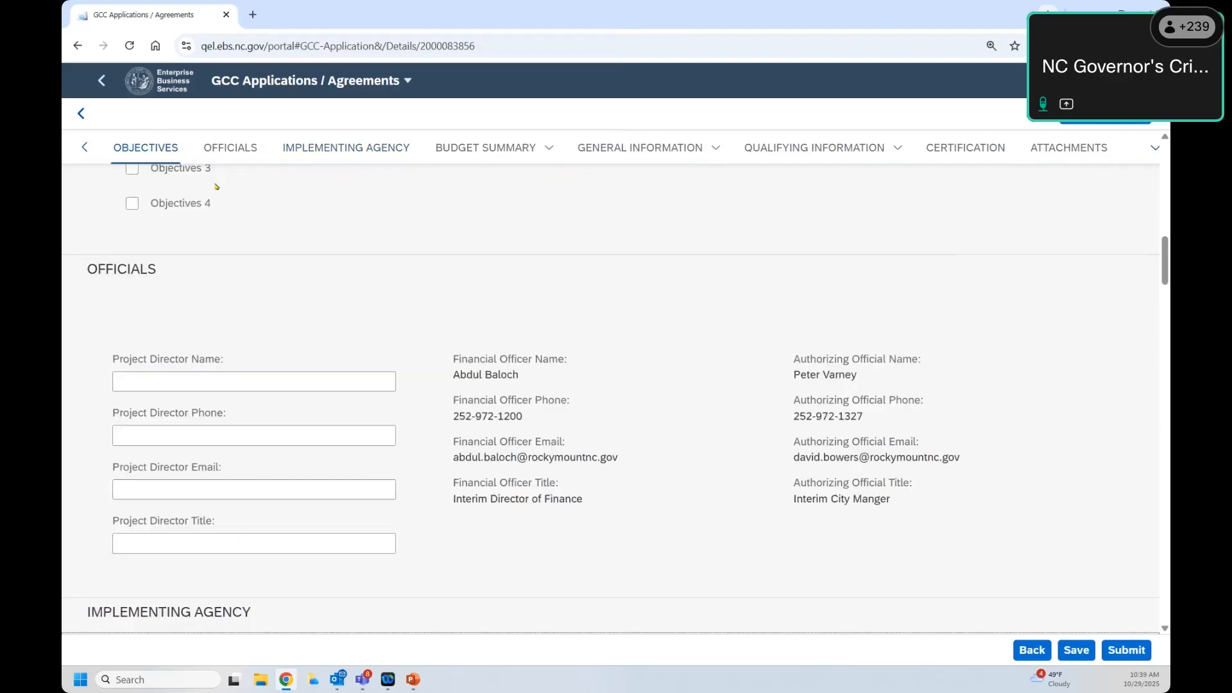
{"action": "left_click_drag", "start_coordinate": [315, 204], "coordinate": [444, 202]}
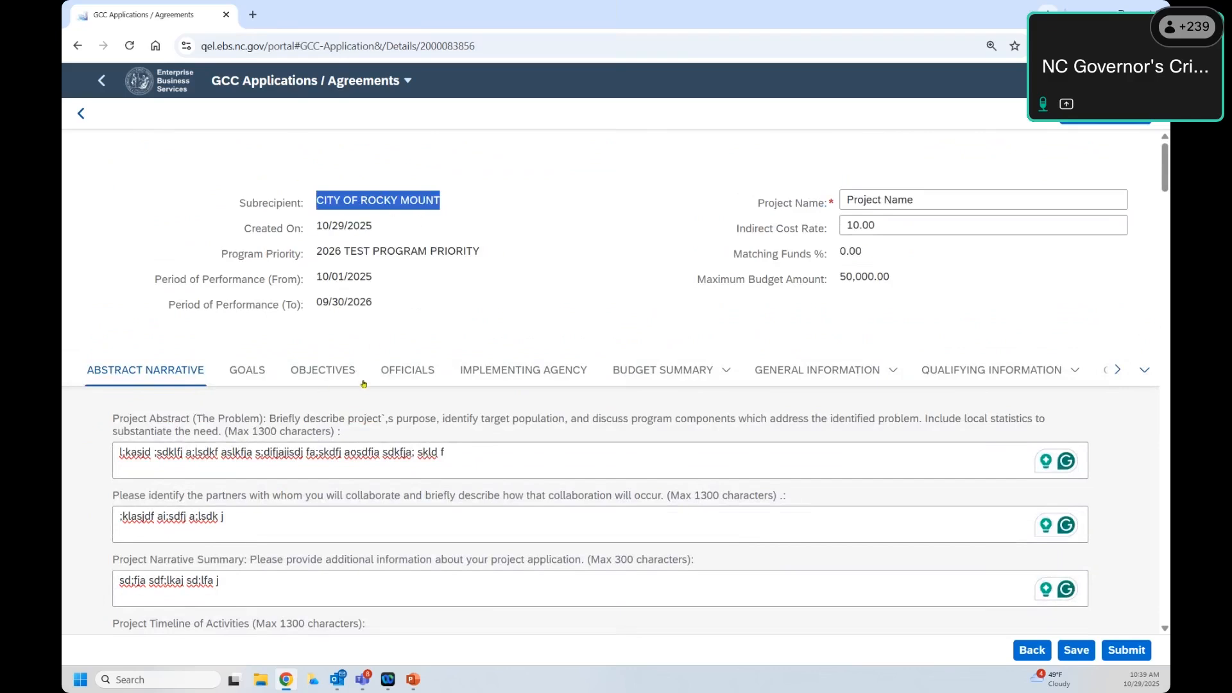
{"action": "left_click", "coordinate": [491, 372]}
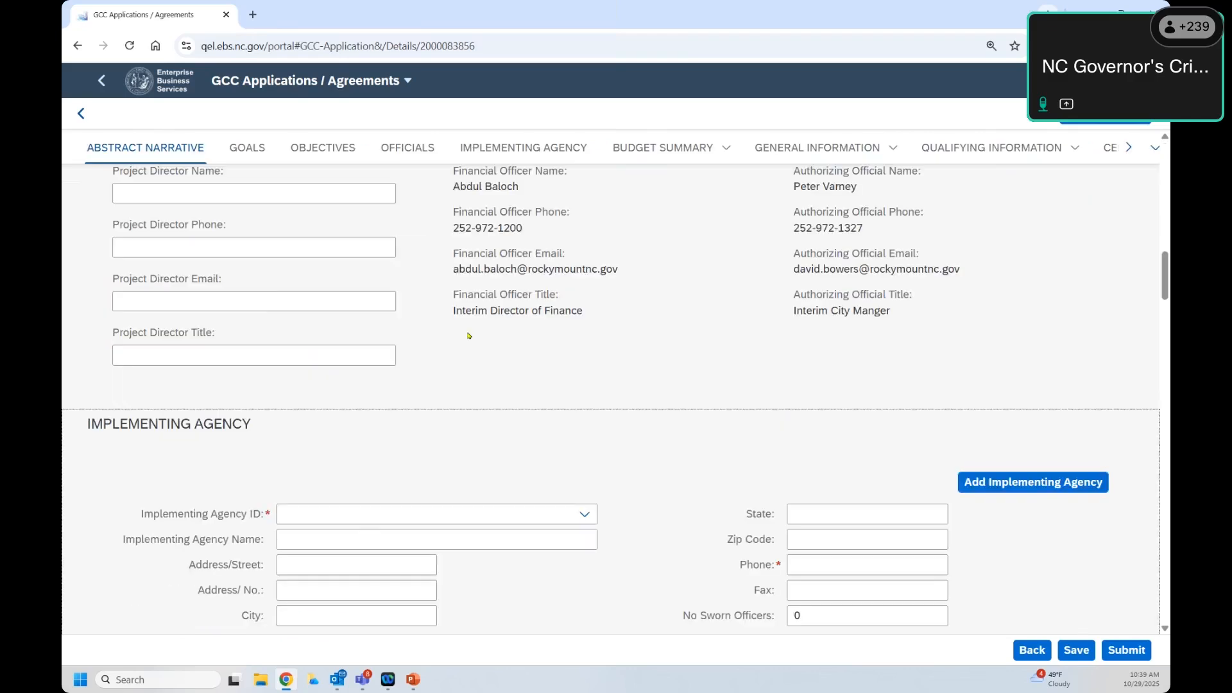
Step: Choose Rocky Mount Police Department from the implementing agency list, then reopen the list
{"action": "left_click", "coordinate": [585, 269]}
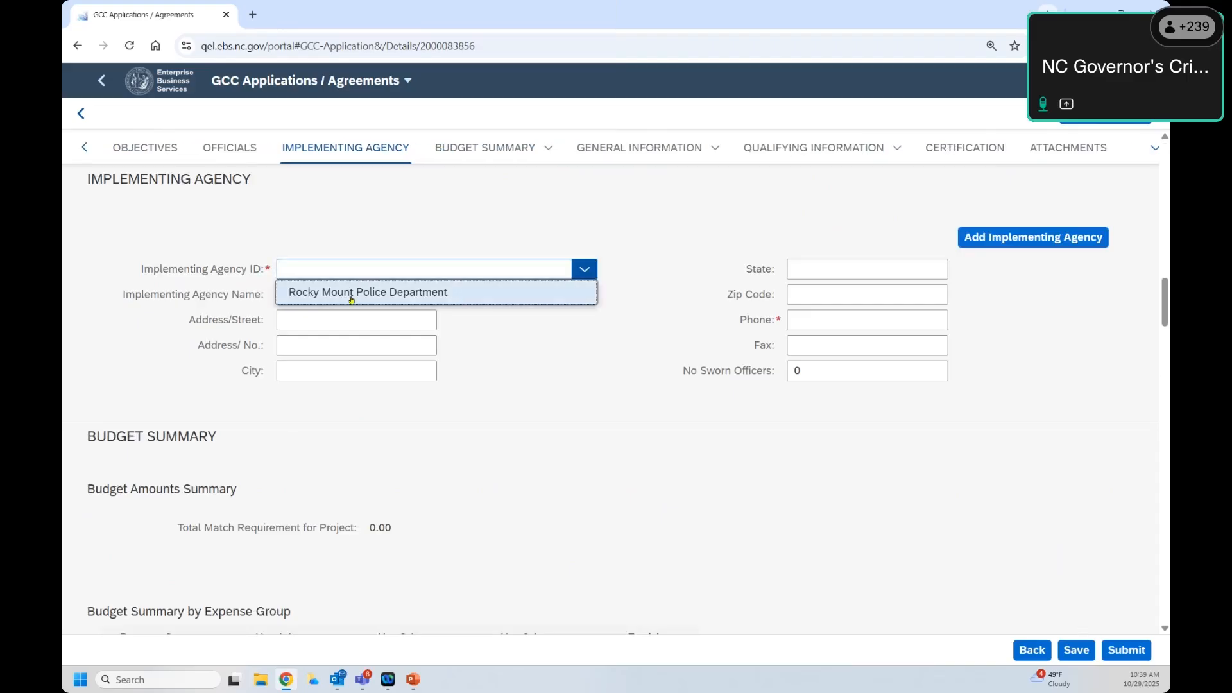
{"action": "left_click", "coordinate": [352, 297]}
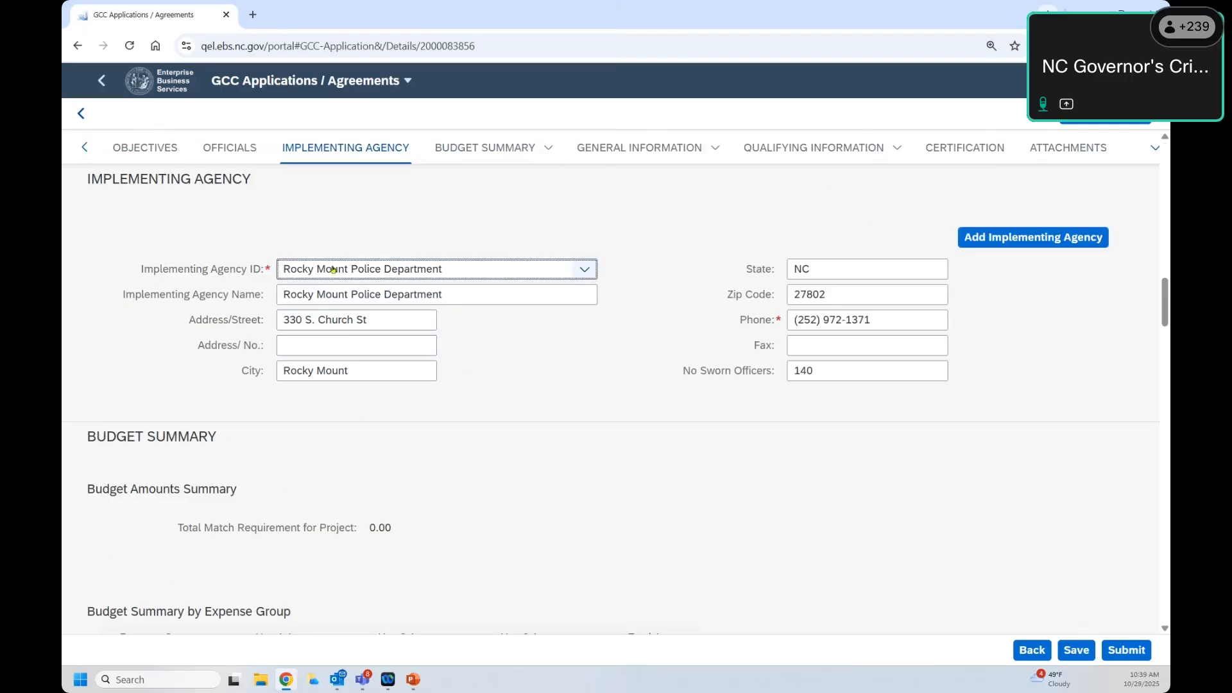
{"action": "left_click", "coordinate": [622, 276]}
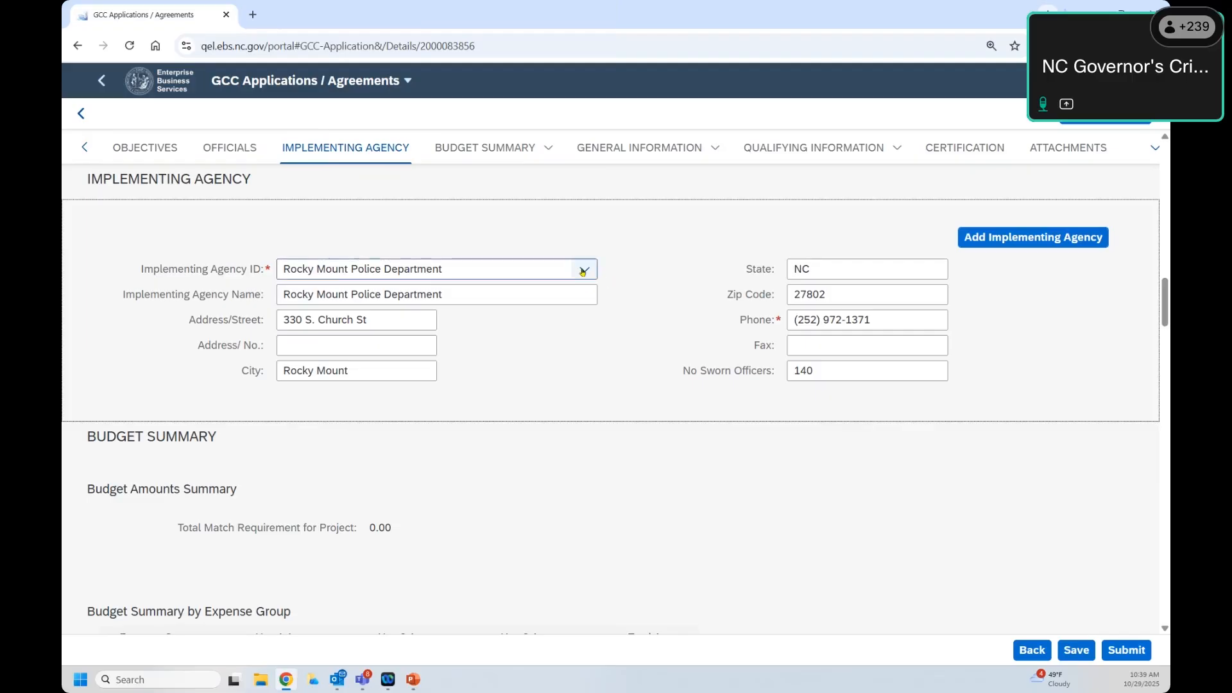
{"action": "left_click", "coordinate": [589, 273]}
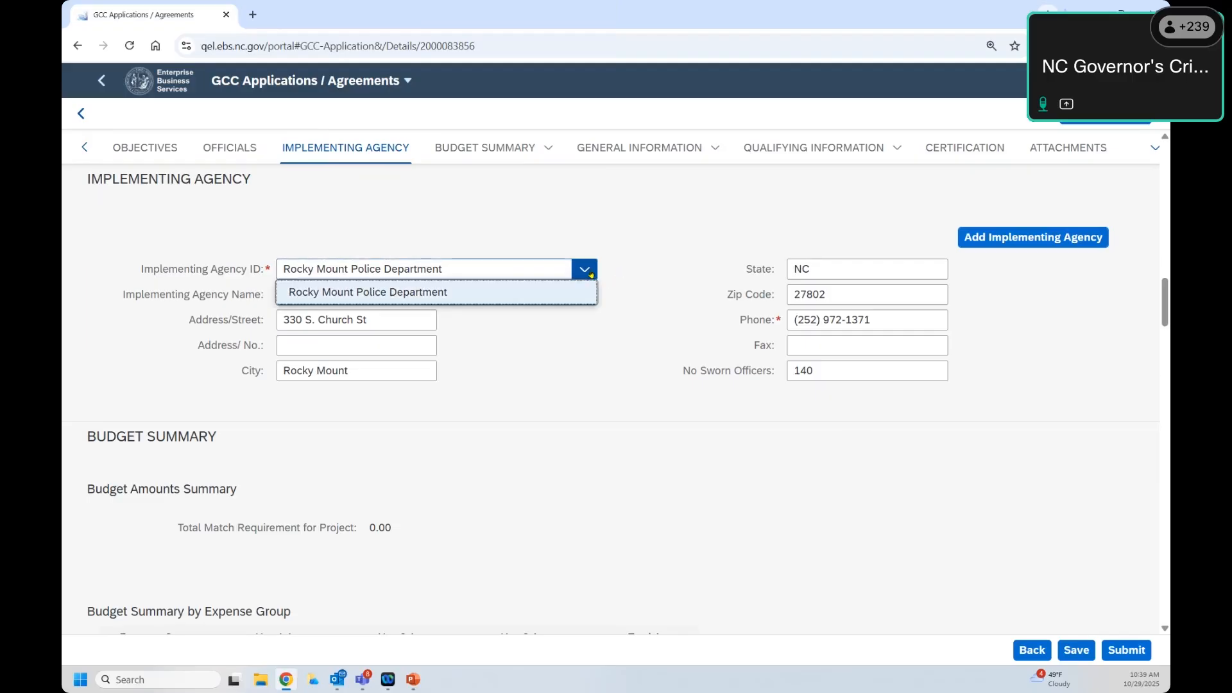
{"action": "left_click", "coordinate": [582, 274]}
Step: Start a new implementing agency entry and rename it 'new implementing agency'
{"action": "left_click", "coordinate": [595, 274]}
{"action": "left_click", "coordinate": [1027, 239]}
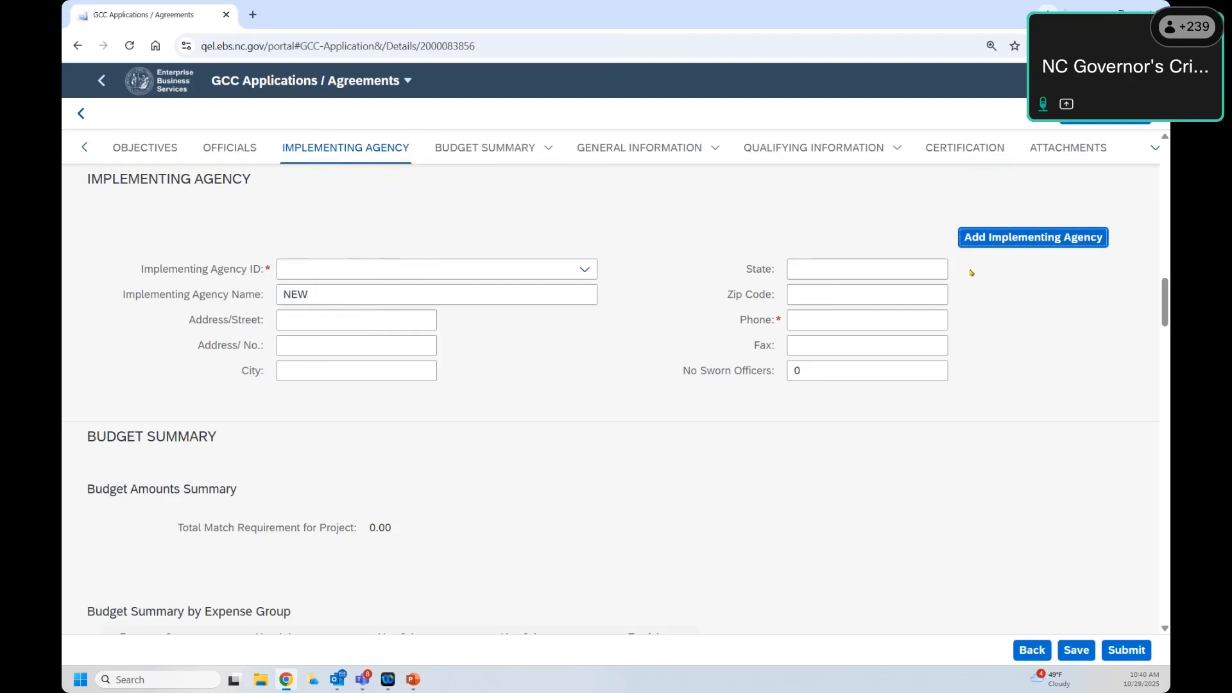
{"action": "left_click_drag", "start_coordinate": [357, 286], "coordinate": [230, 274]}
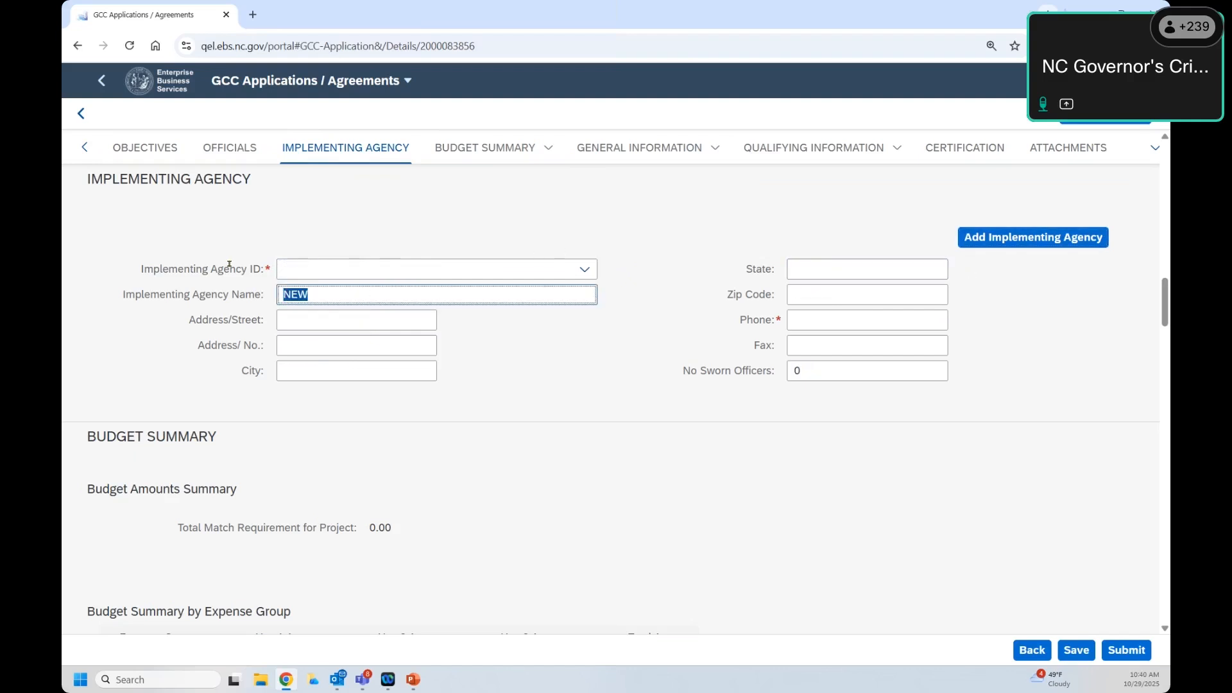
{"action": "type", "text": "new imp"}
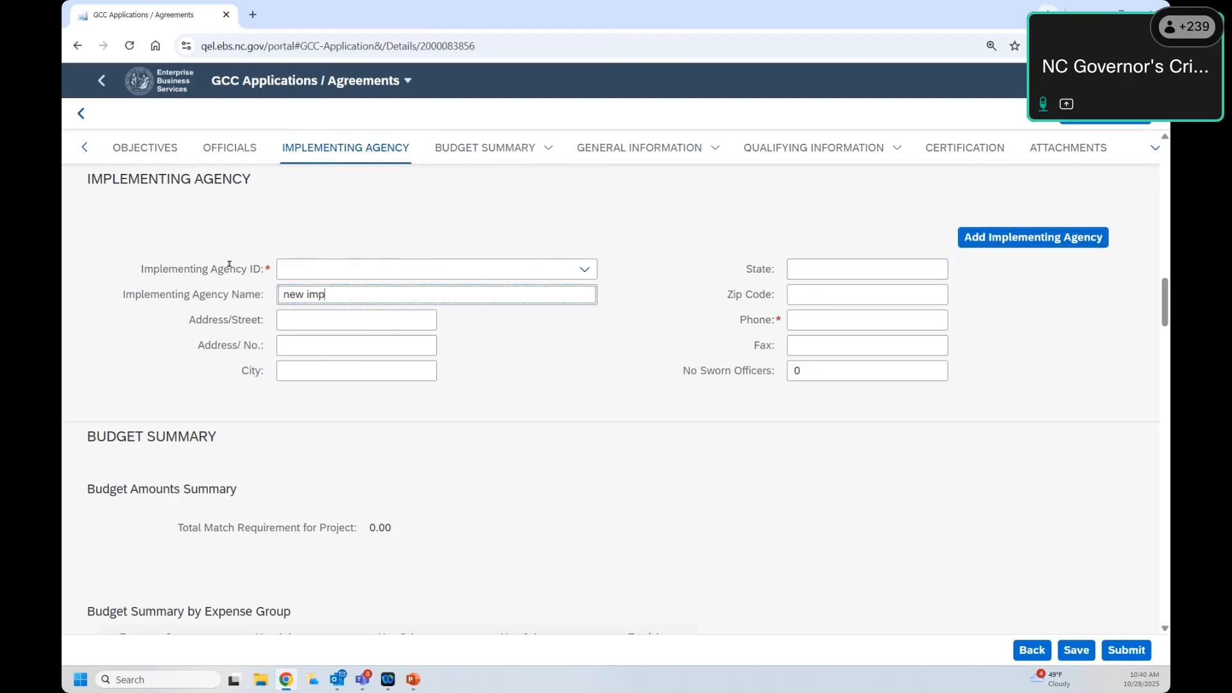
{"action": "type", "text": "lenting agency"}
{"action": "right_click", "coordinate": [329, 297]}
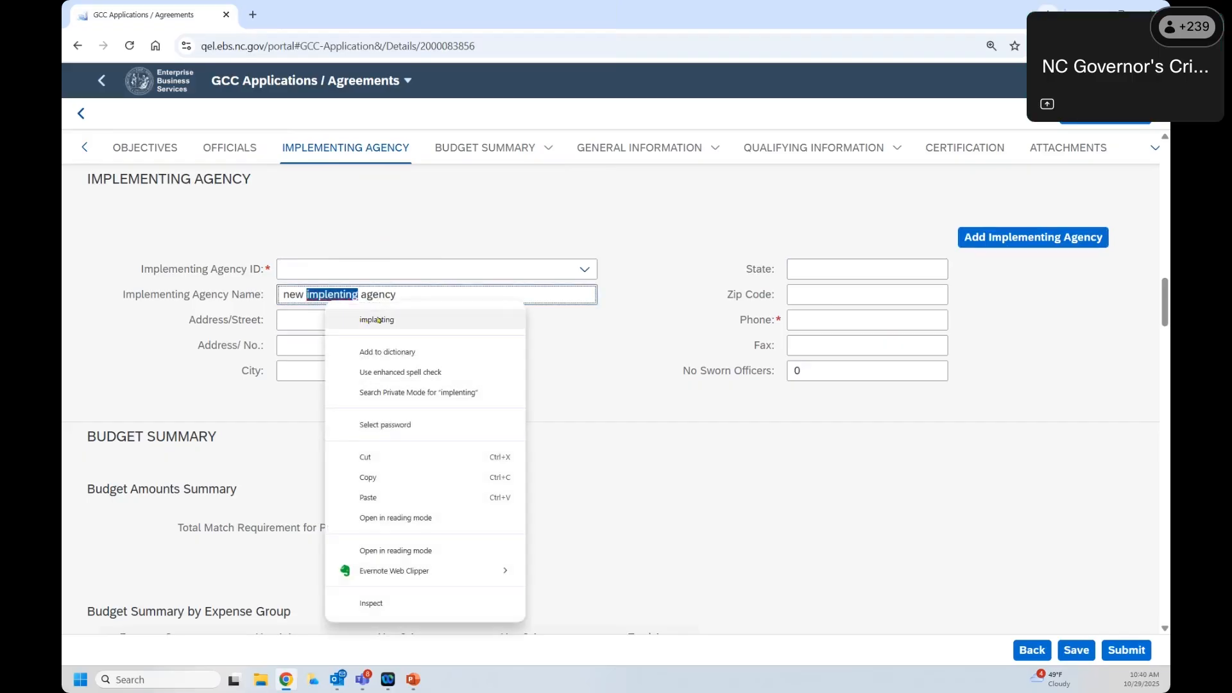
{"action": "key", "text": "Escape"}
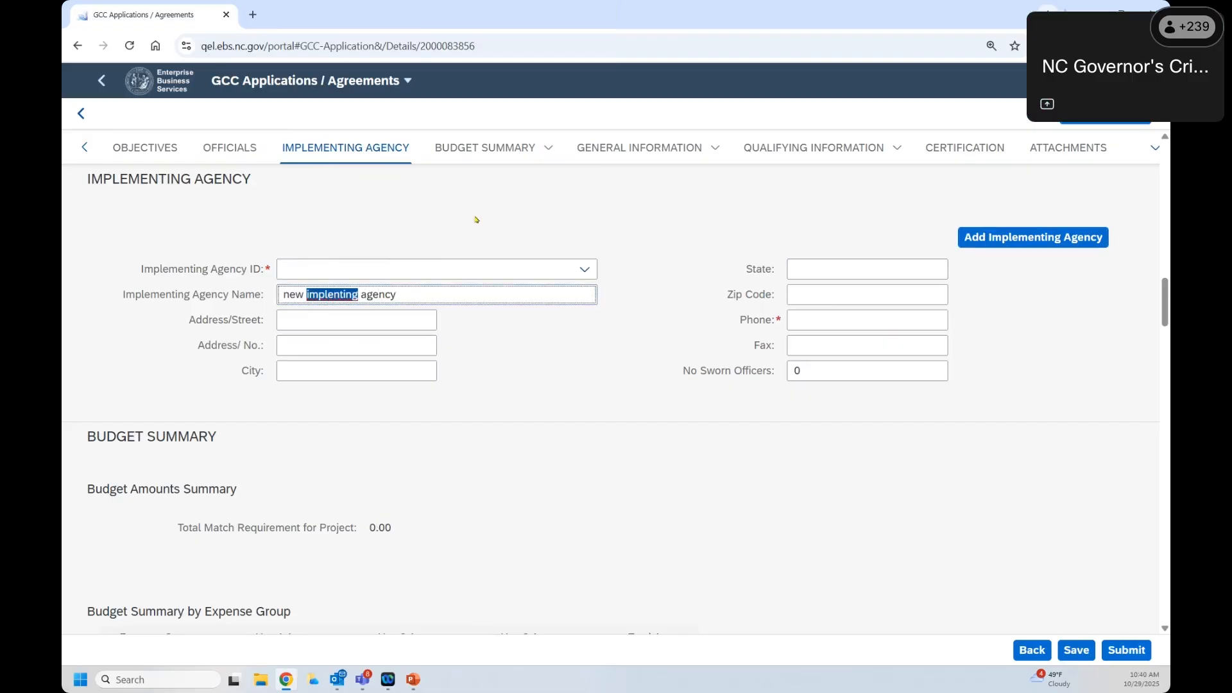
{"action": "type", "text": "implement"}
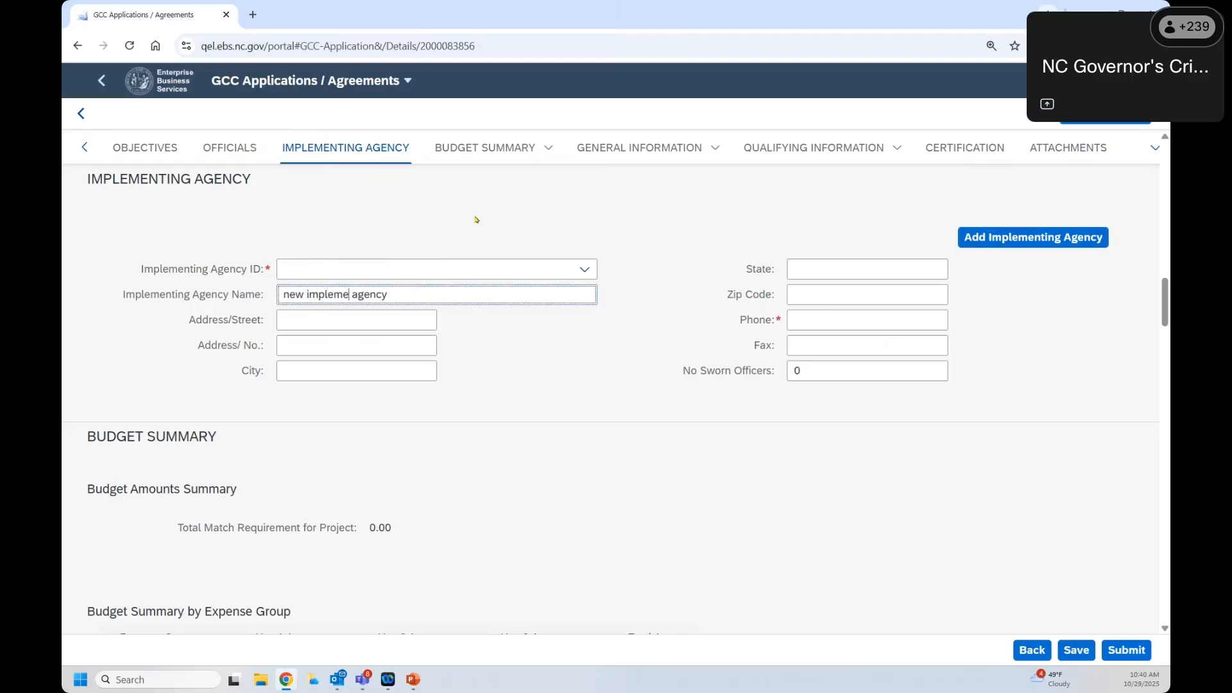
{"action": "type", "text": "ing"}
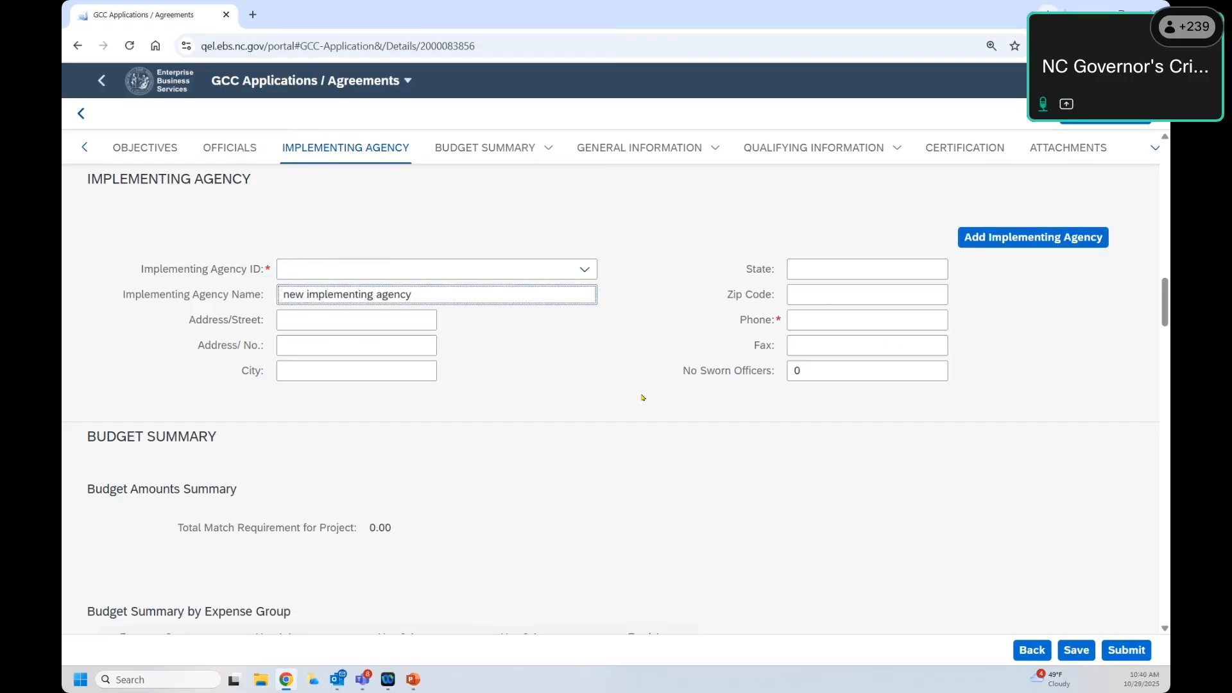
Step: Reset to a fresh agency entry with the blank Agency ID, then go to General Information
{"action": "left_click", "coordinate": [591, 368]}
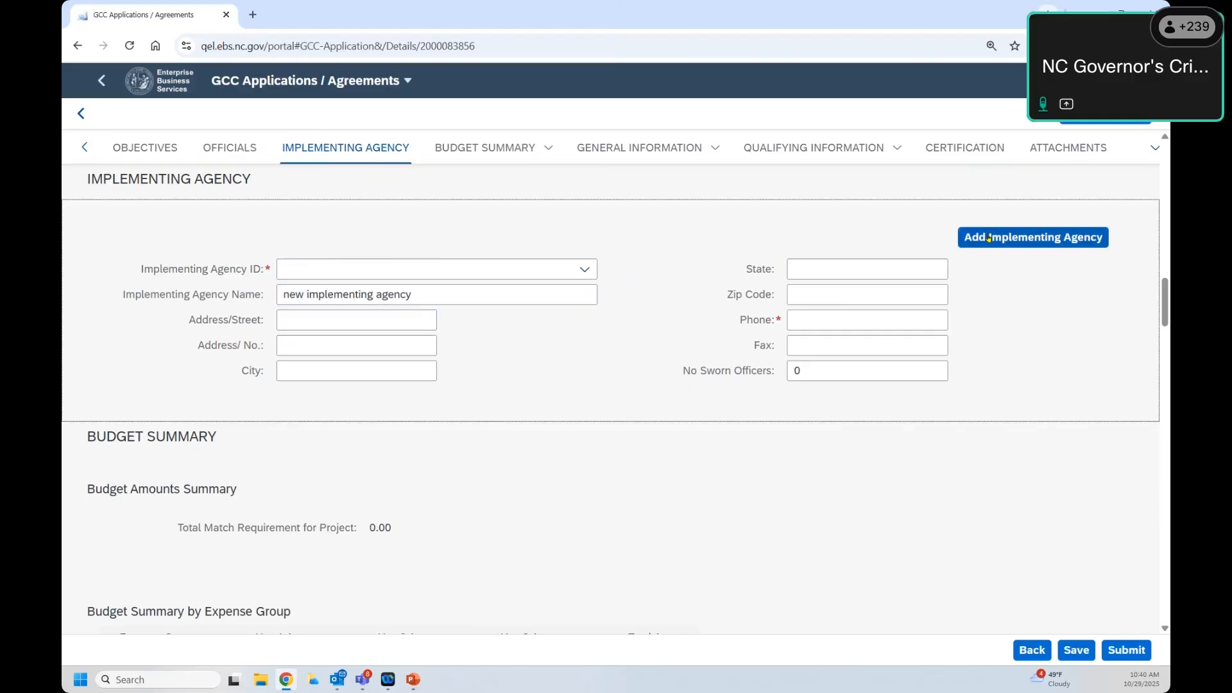
{"action": "left_click", "coordinate": [1034, 238]}
{"action": "left_click", "coordinate": [585, 269]}
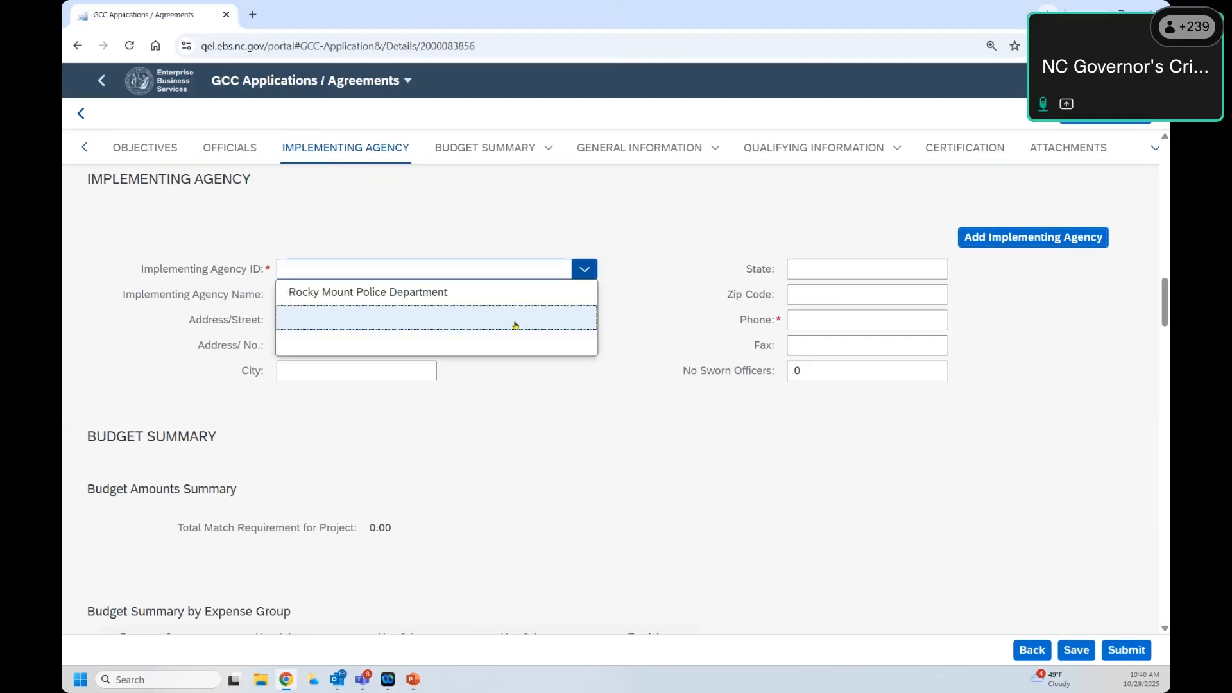
{"action": "left_click", "coordinate": [506, 320]}
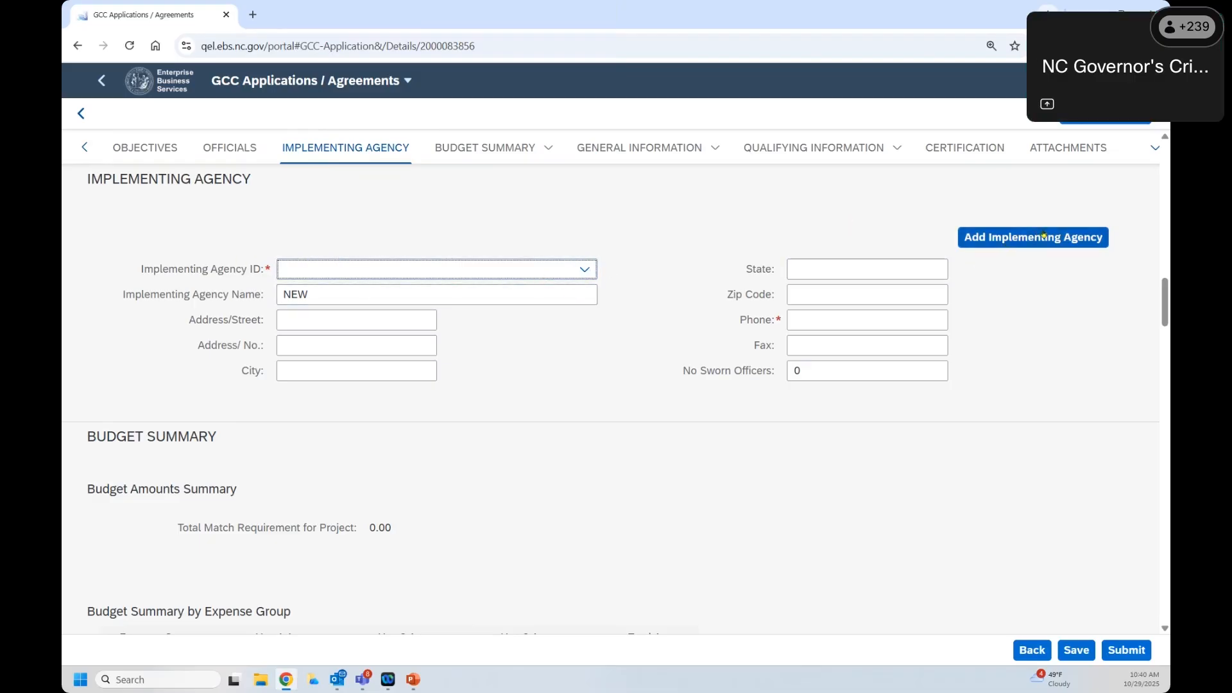
{"action": "left_click", "coordinate": [592, 274]}
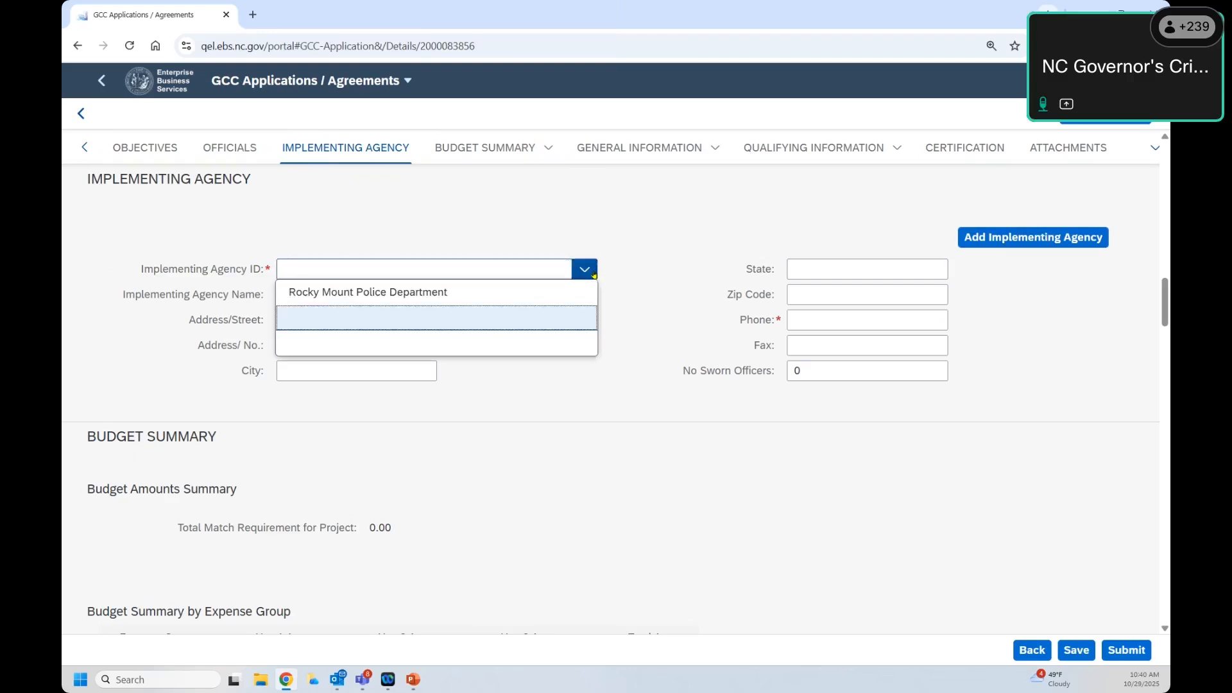
{"action": "left_click", "coordinate": [591, 317]}
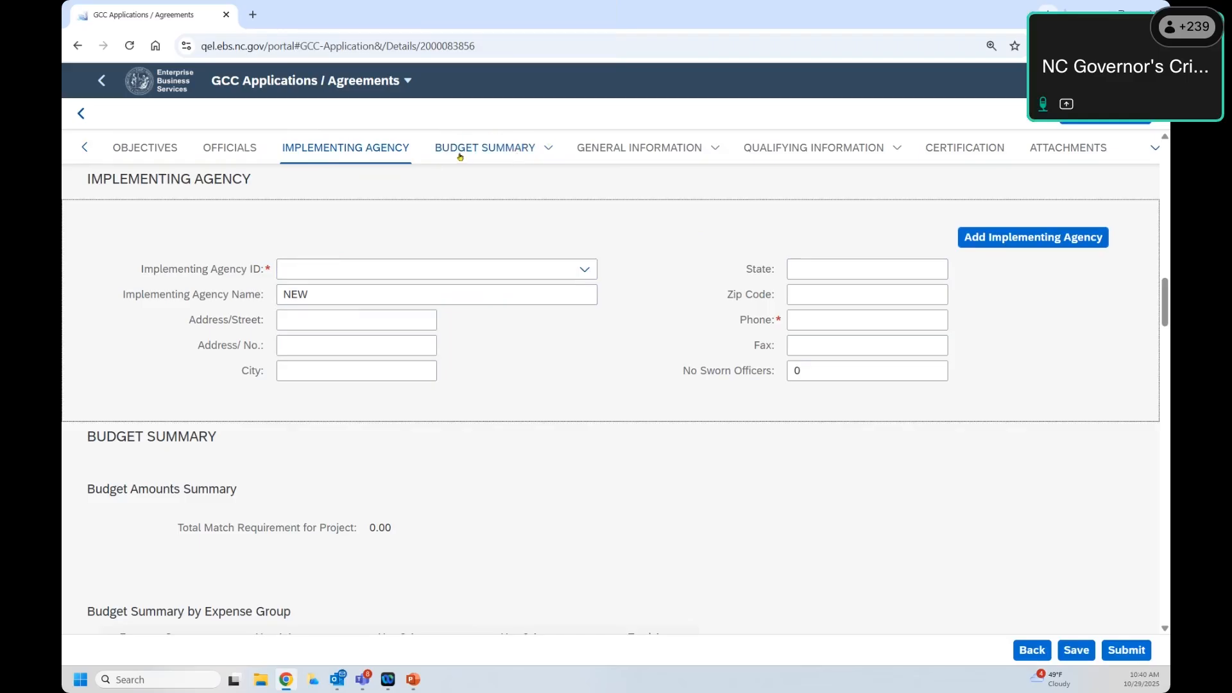
{"action": "left_click", "coordinate": [674, 159]}
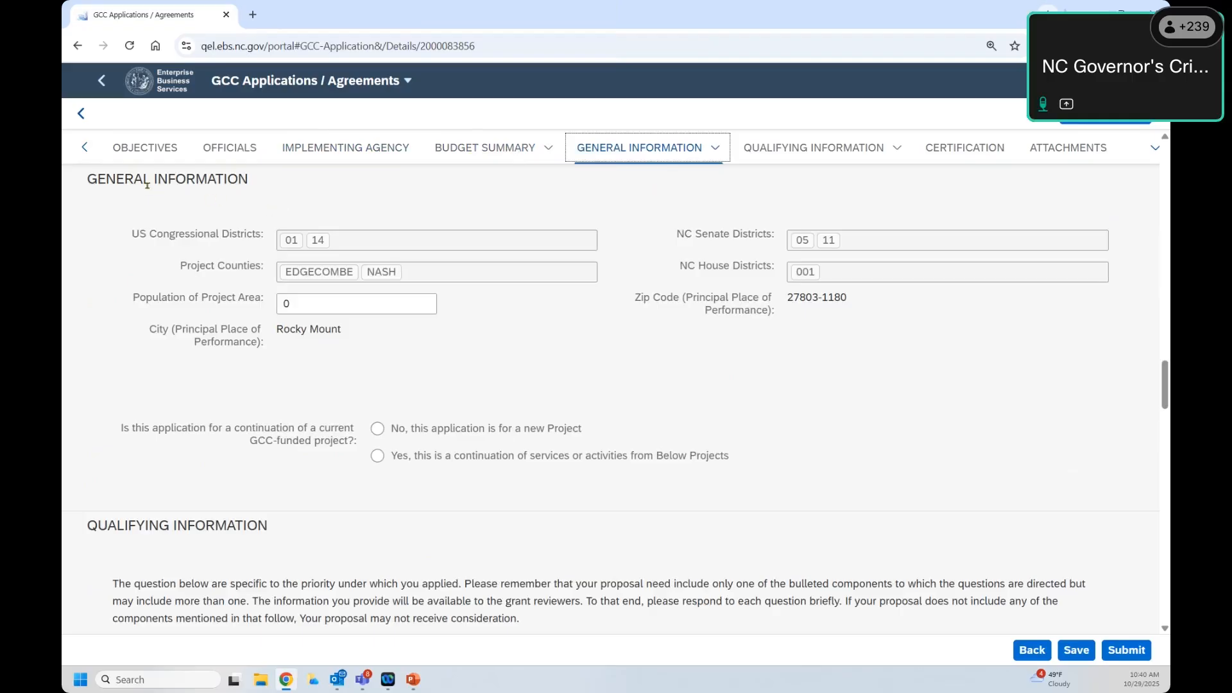
Step: Review the Edgecombe and Nash project counties, leave population at 0, and open Qualifying Information
{"action": "left_click_drag", "start_coordinate": [216, 233], "coordinate": [405, 272]}
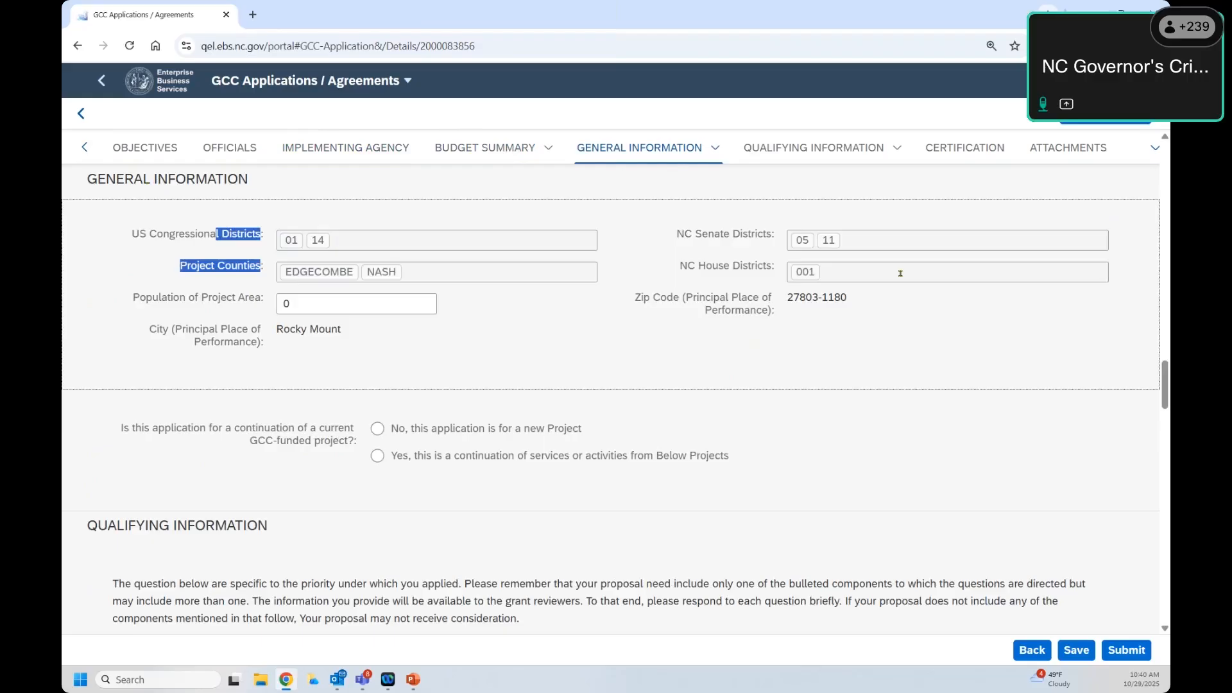
{"action": "left_click", "coordinate": [327, 304]}
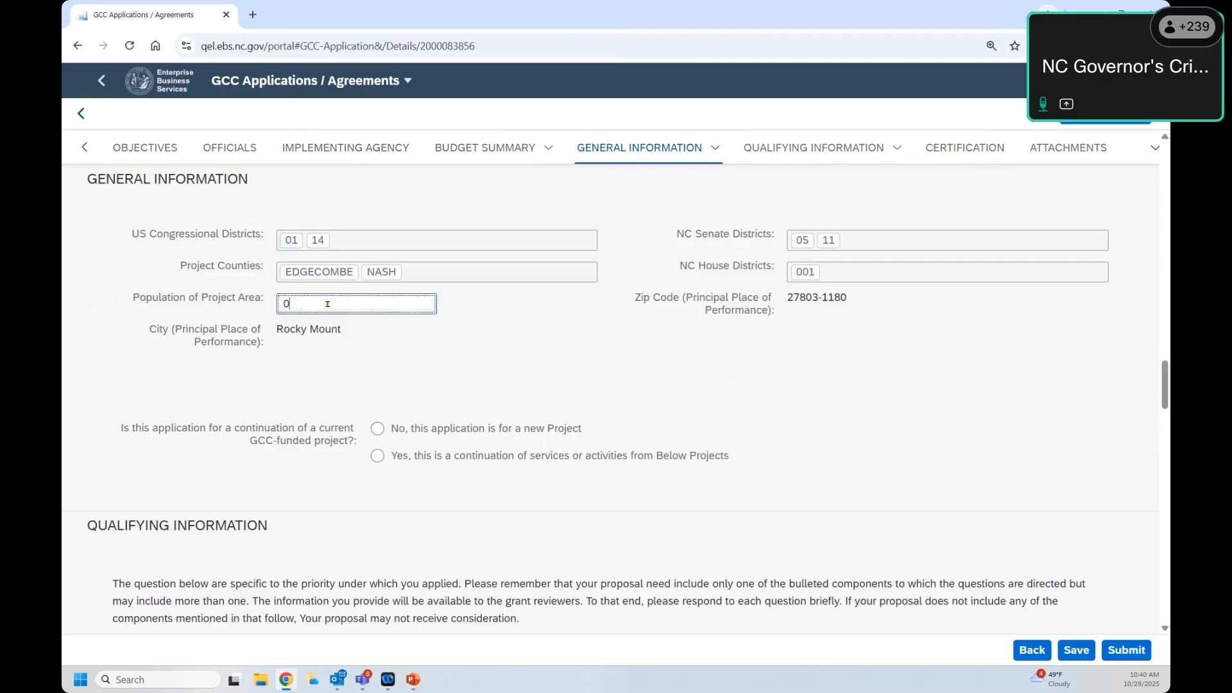
{"action": "double_click", "coordinate": [278, 303]}
{"action": "left_click", "coordinate": [303, 308]}
{"action": "left_click", "coordinate": [788, 154]}
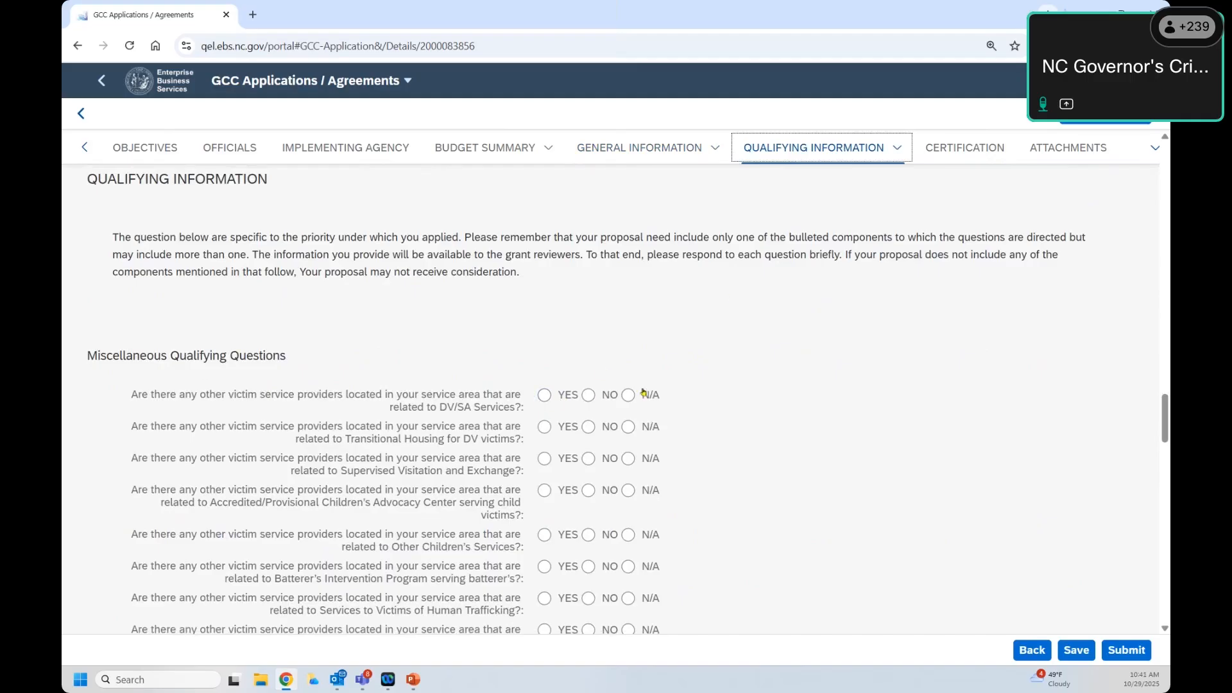
Step: Answer YES to the first DV/SA victim service providers question, then go to Certification
{"action": "left_click", "coordinate": [545, 396]}
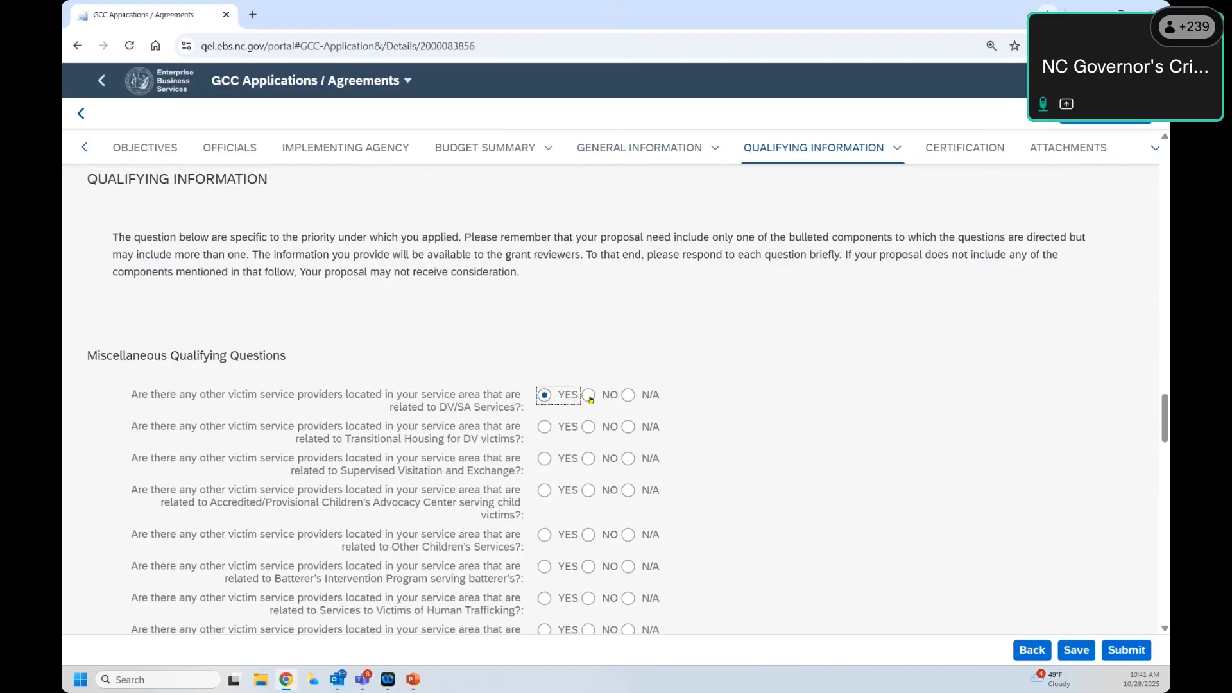
{"action": "left_click", "coordinate": [589, 395]}
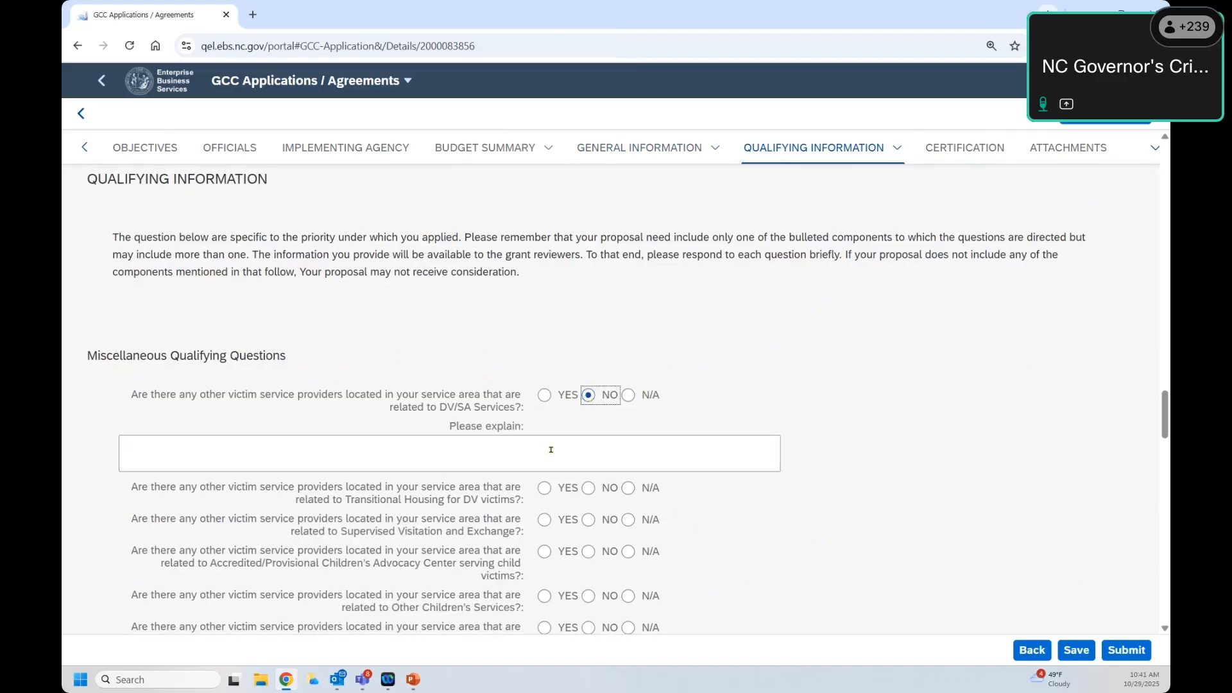
{"action": "left_click", "coordinate": [548, 396]}
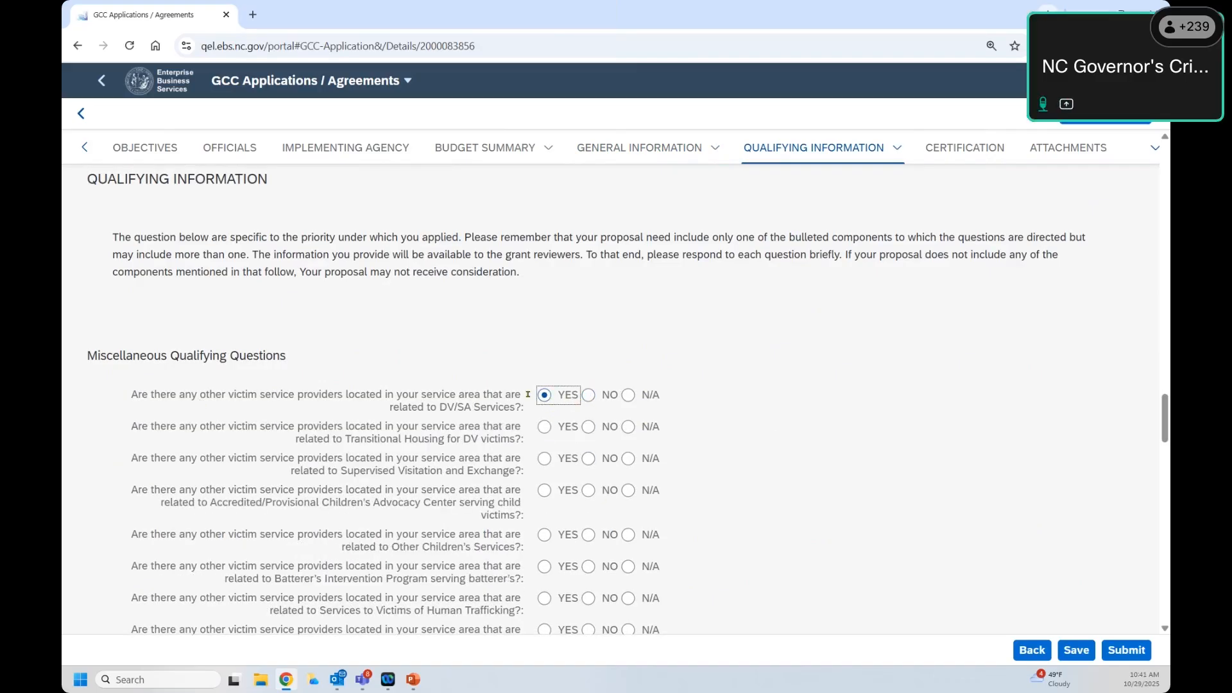
{"action": "left_click", "coordinate": [588, 394]}
{"action": "left_click", "coordinate": [444, 440]}
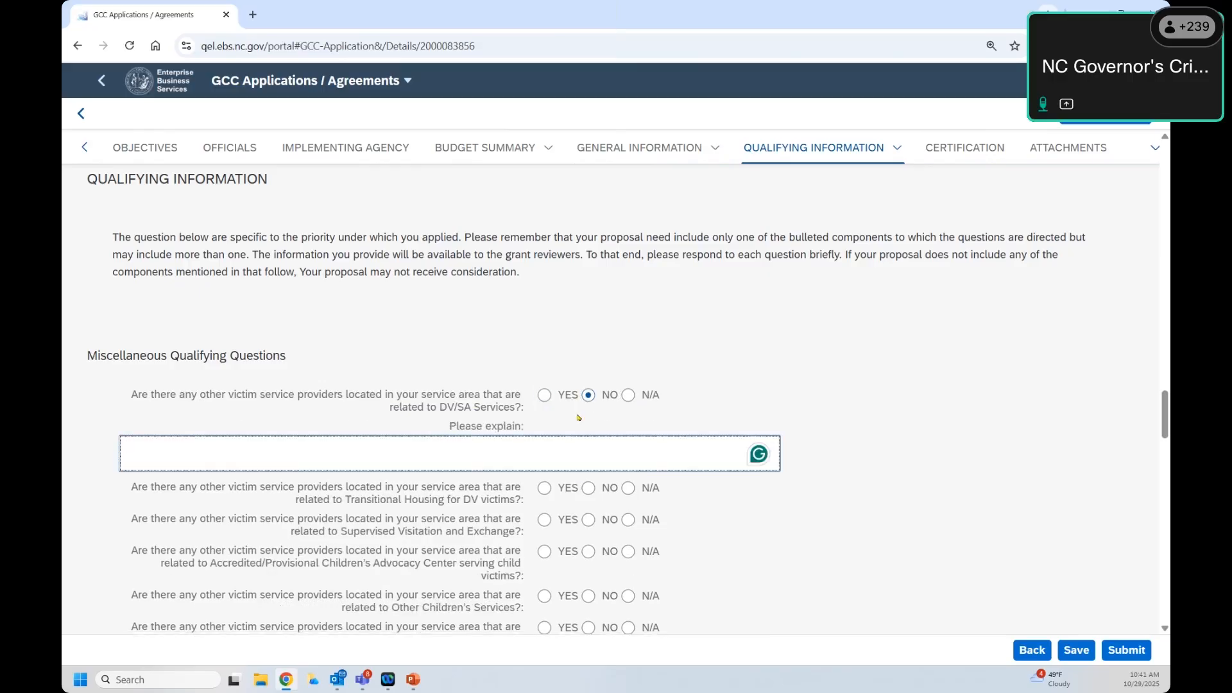
{"action": "left_click", "coordinate": [543, 395]}
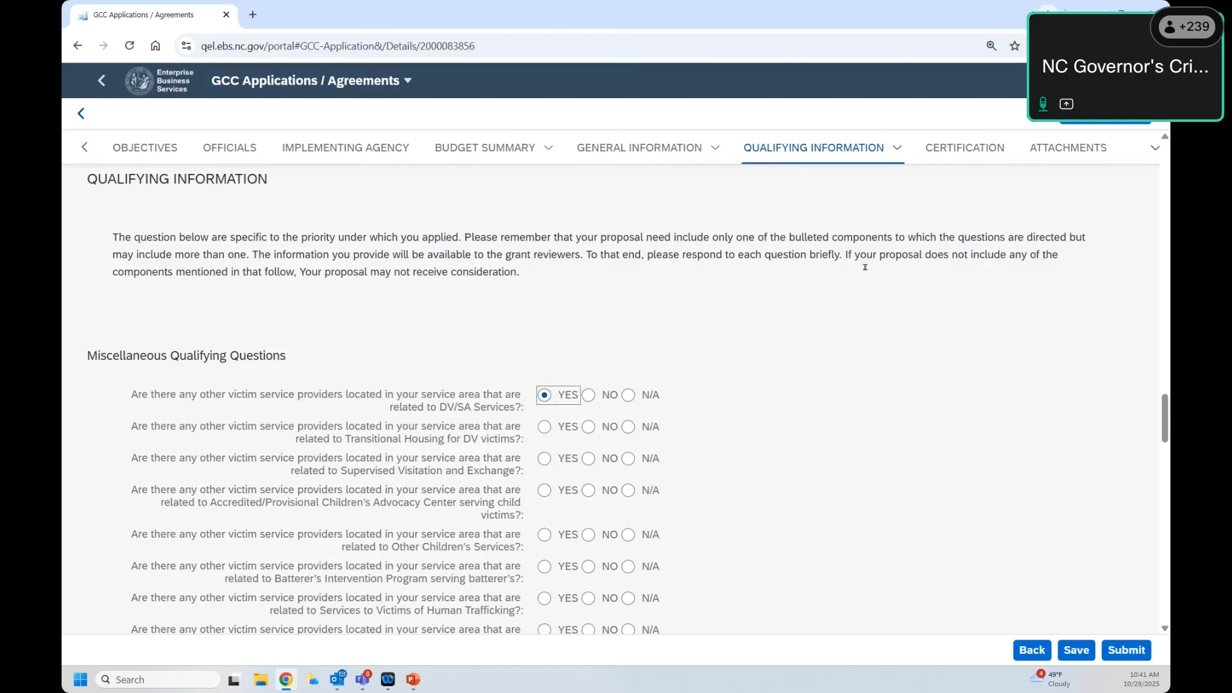
{"action": "left_click", "coordinate": [976, 148]}
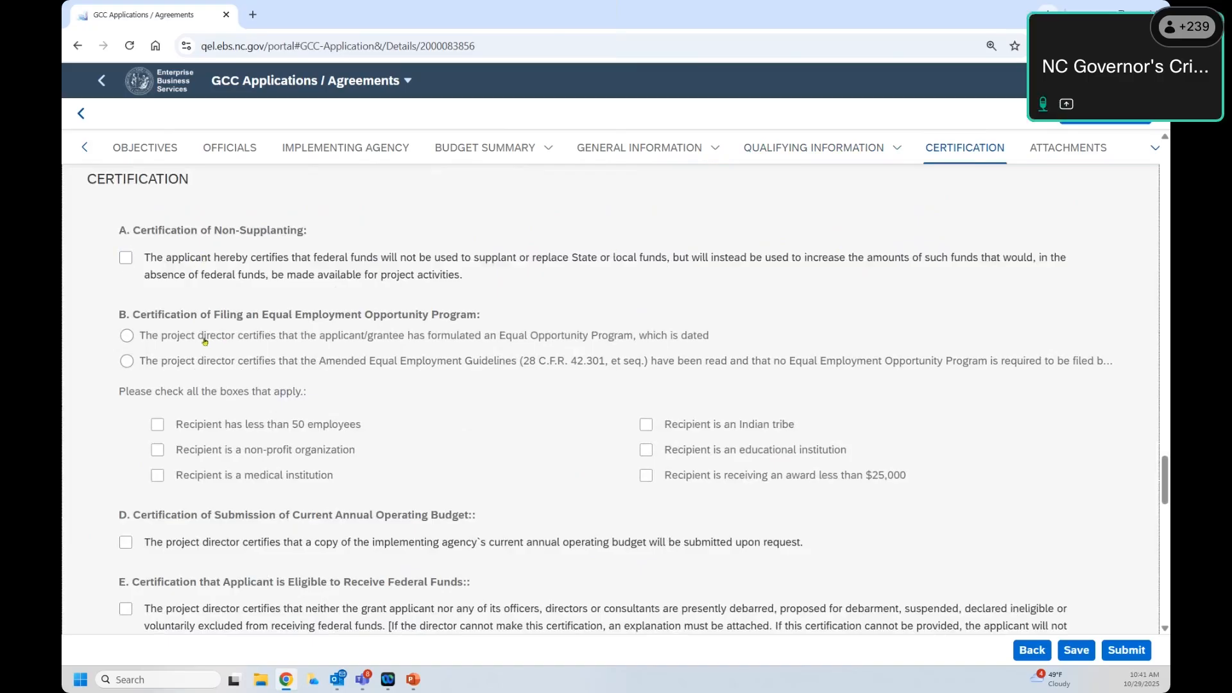
Step: Scroll through the certifications, toggling the General Statute 114-10.01 compliance box, then open Attachments
{"action": "scroll", "coordinate": [179, 349], "scroll_direction": "down", "scroll_amount": 3}
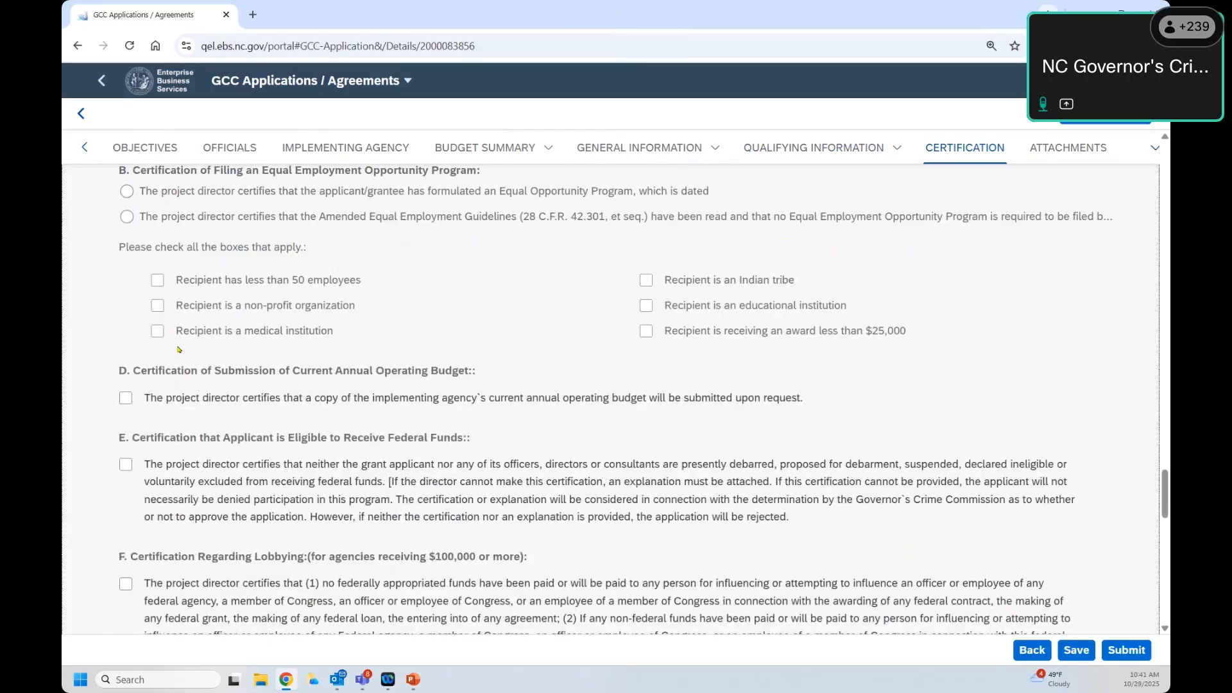
{"action": "scroll", "coordinate": [178, 349], "scroll_direction": "down", "scroll_amount": 2}
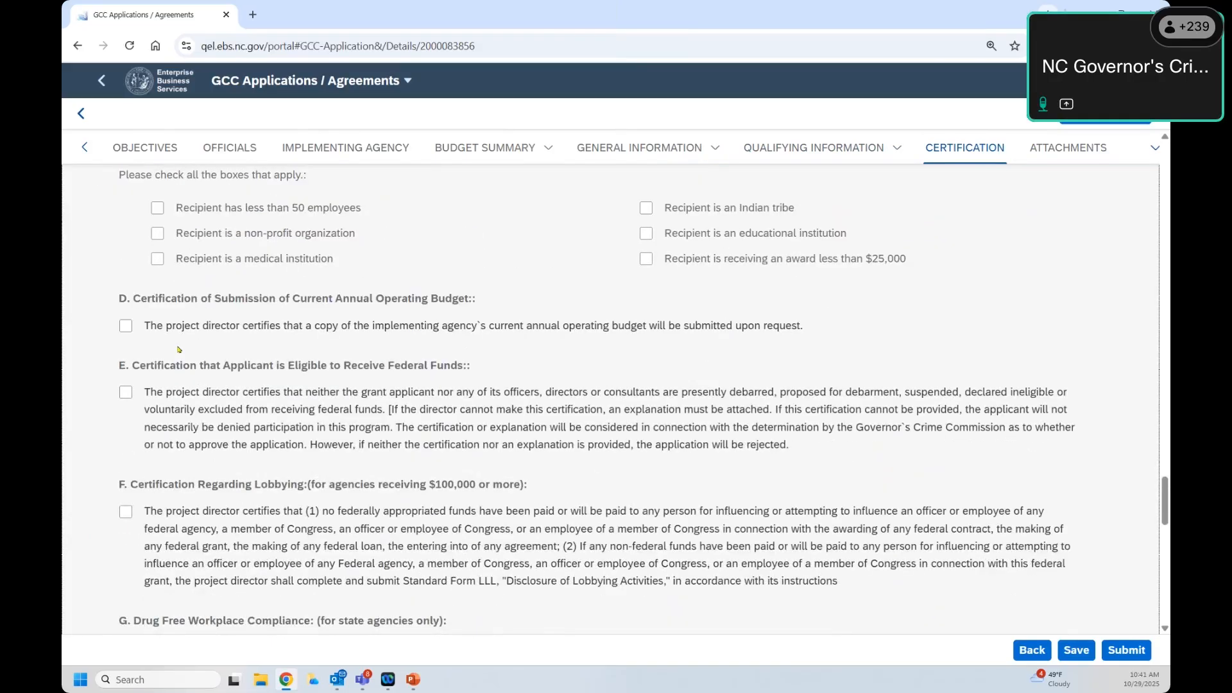
{"action": "scroll", "coordinate": [179, 349], "scroll_direction": "down", "scroll_amount": 2}
{"action": "scroll", "coordinate": [155, 316], "scroll_direction": "down", "scroll_amount": 7}
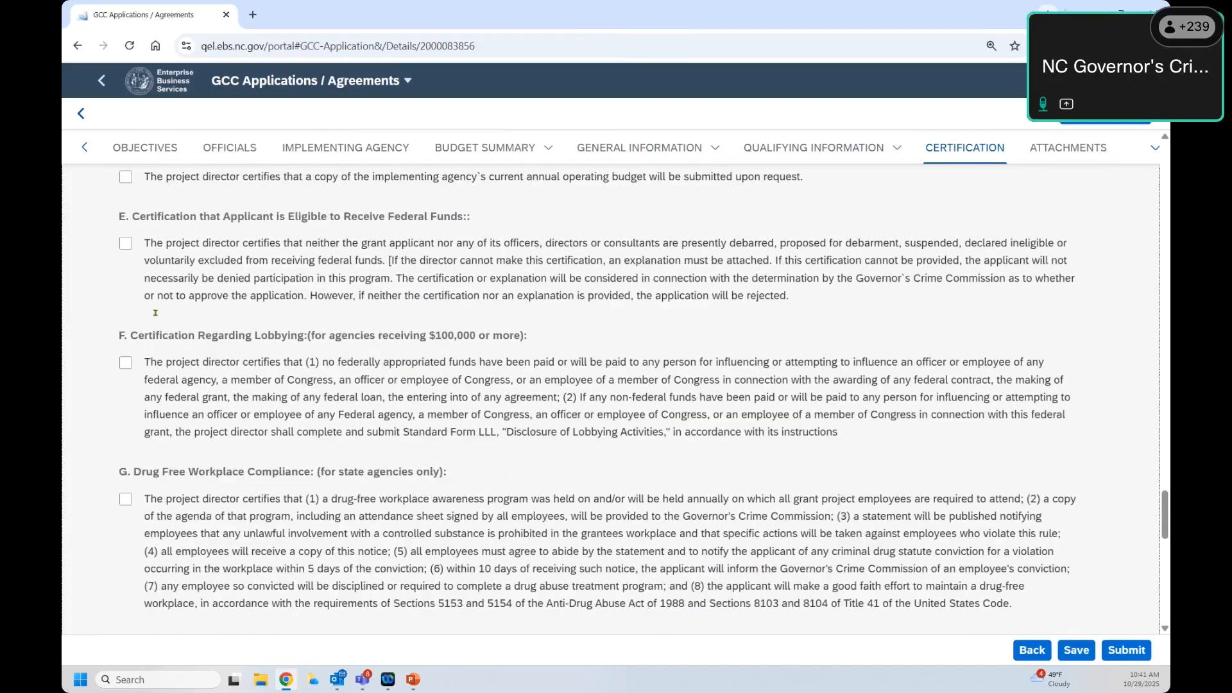
{"action": "scroll", "coordinate": [154, 313], "scroll_direction": "down", "scroll_amount": 4}
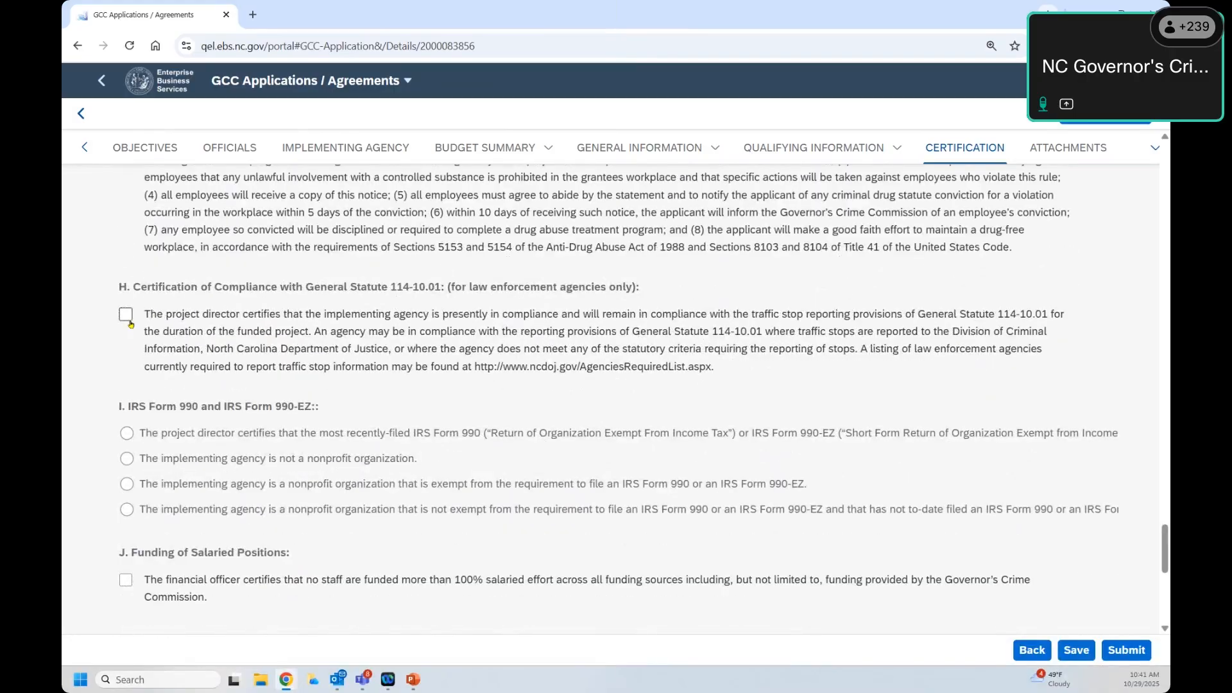
{"action": "left_click", "coordinate": [128, 320]}
{"action": "scroll", "coordinate": [183, 319], "scroll_direction": "up", "scroll_amount": 20}
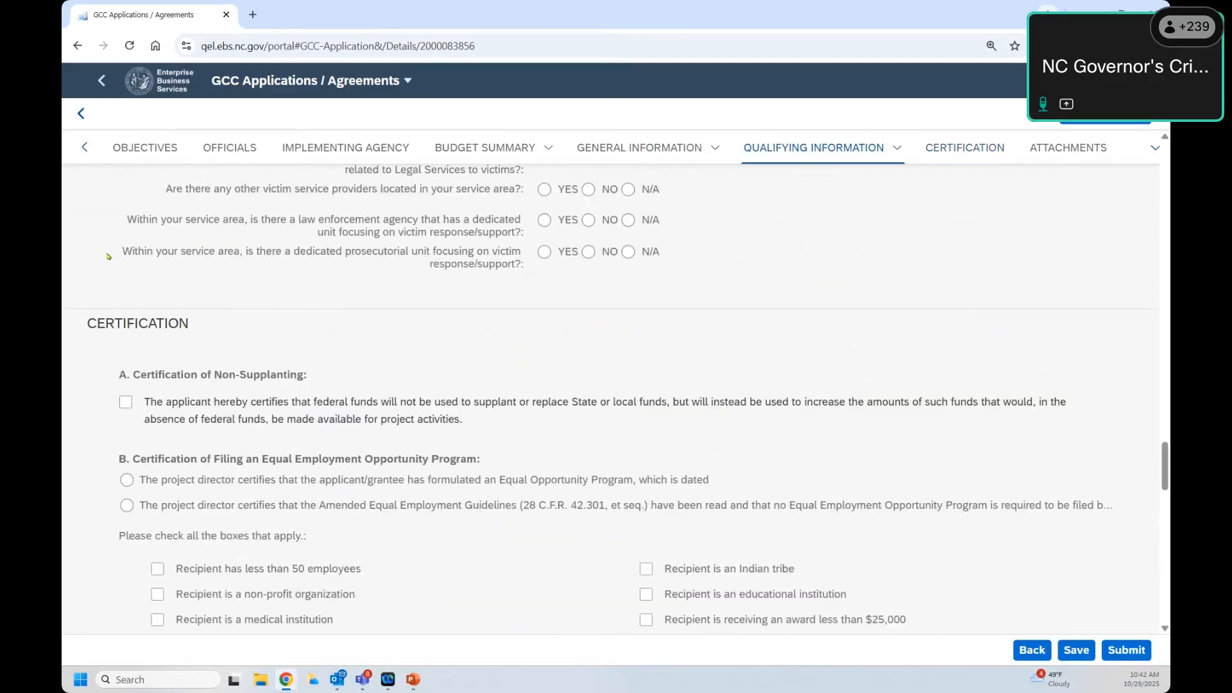
{"action": "scroll", "coordinate": [137, 326], "scroll_direction": "down", "scroll_amount": 2}
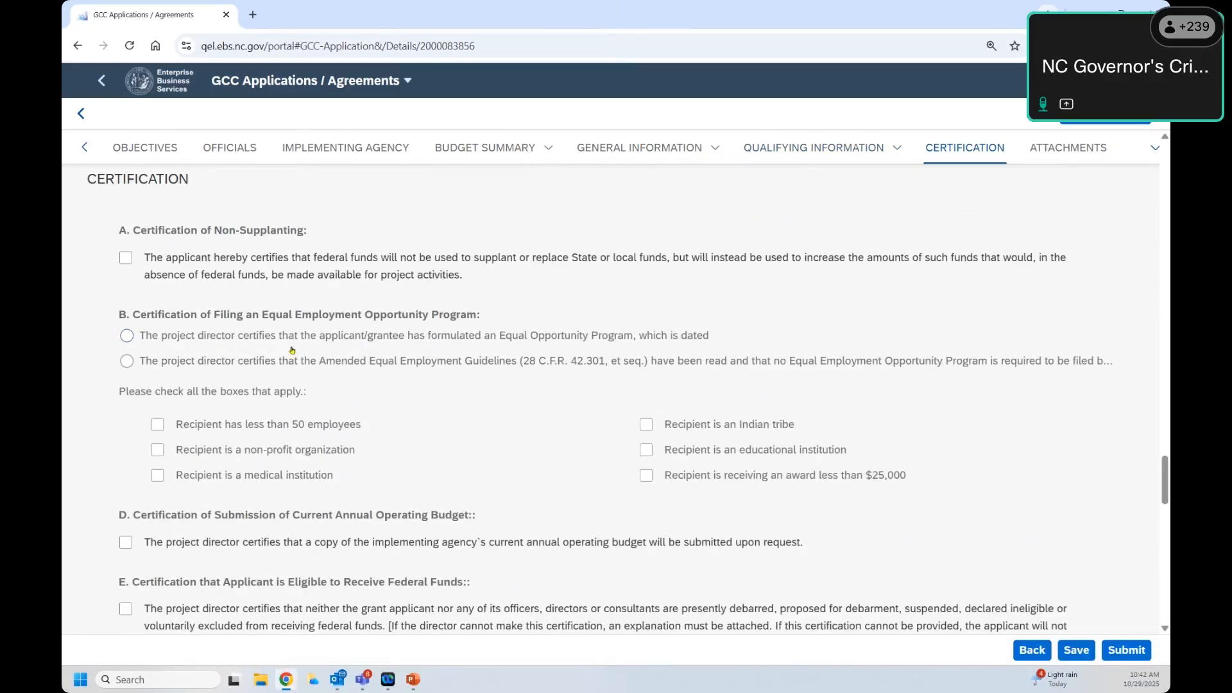
{"action": "scroll", "coordinate": [292, 349], "scroll_direction": "up", "scroll_amount": 2}
{"action": "scroll", "coordinate": [529, 380], "scroll_direction": "down", "scroll_amount": 6}
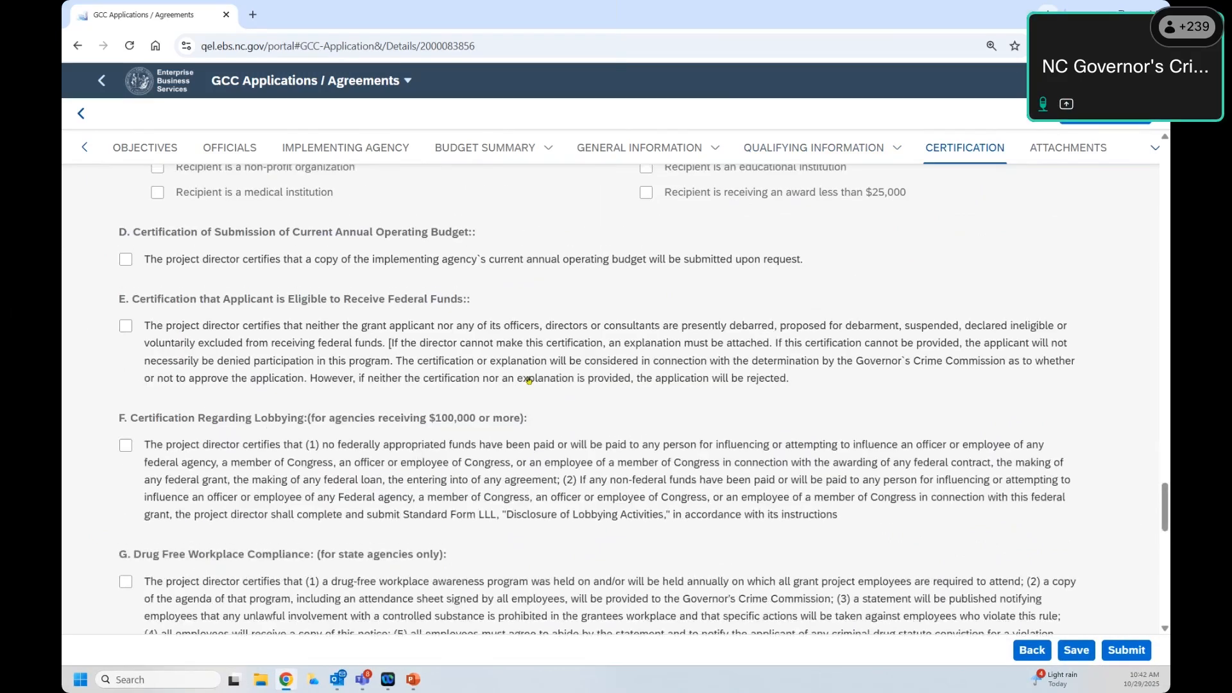
{"action": "scroll", "coordinate": [528, 380], "scroll_direction": "up", "scroll_amount": 4}
{"action": "left_click", "coordinate": [1068, 149]}
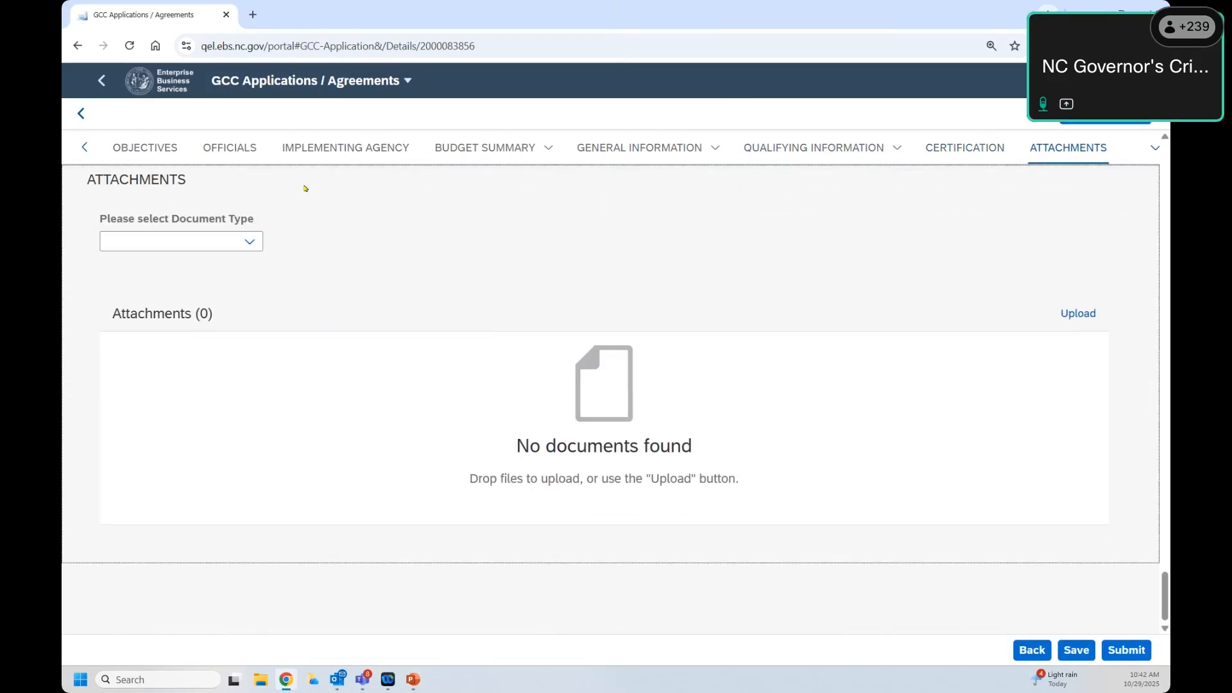
Step: Set the attachment document type to Letter of Support without uploading a file, then open Budget Summary
{"action": "left_click", "coordinate": [256, 247]}
{"action": "left_click", "coordinate": [251, 242]}
{"action": "left_click", "coordinate": [251, 243]}
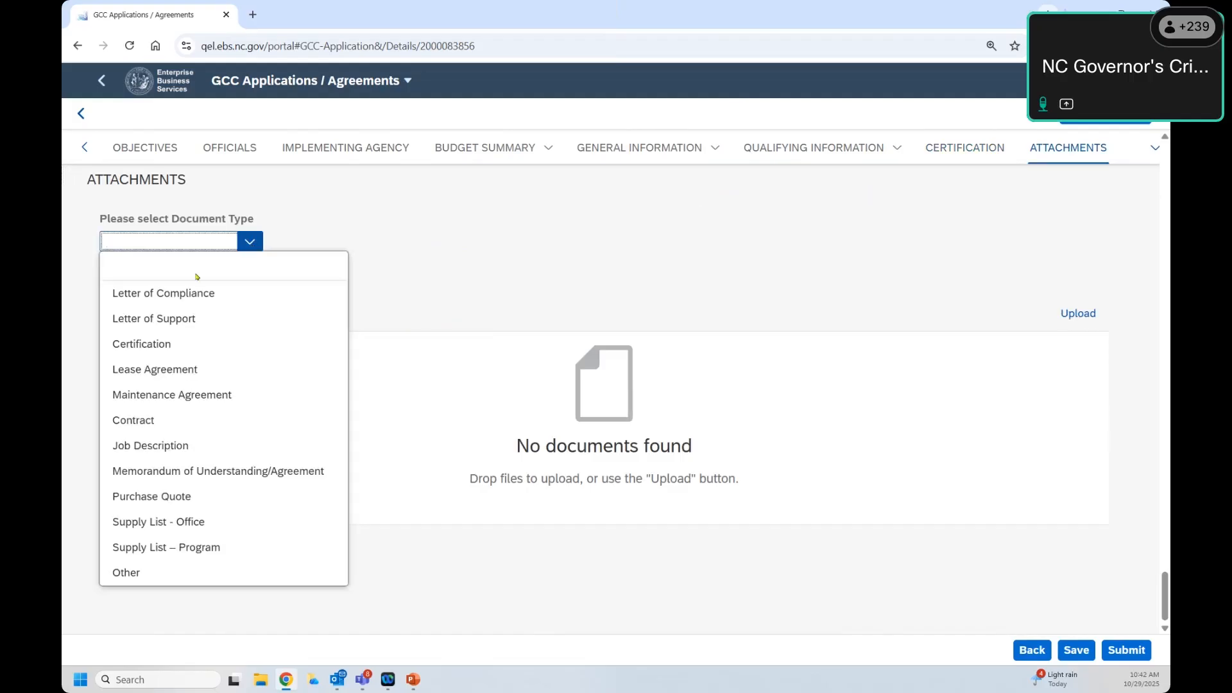
{"action": "left_click", "coordinate": [143, 326]}
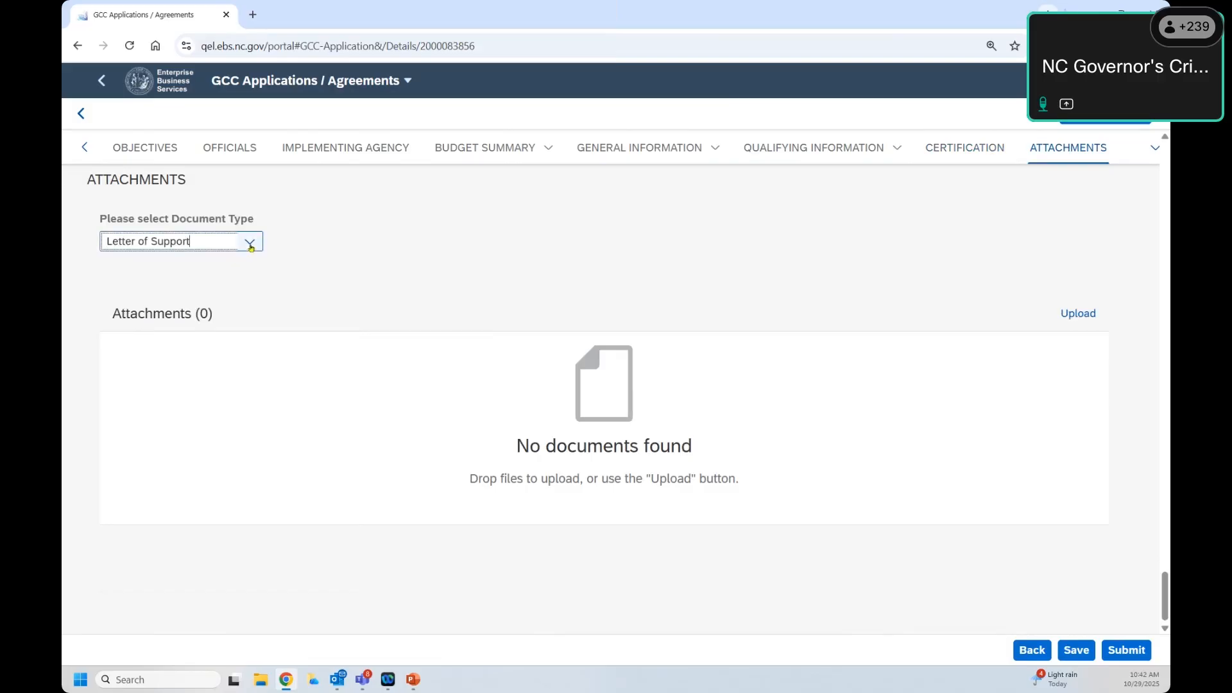
{"action": "left_click", "coordinate": [1078, 313]}
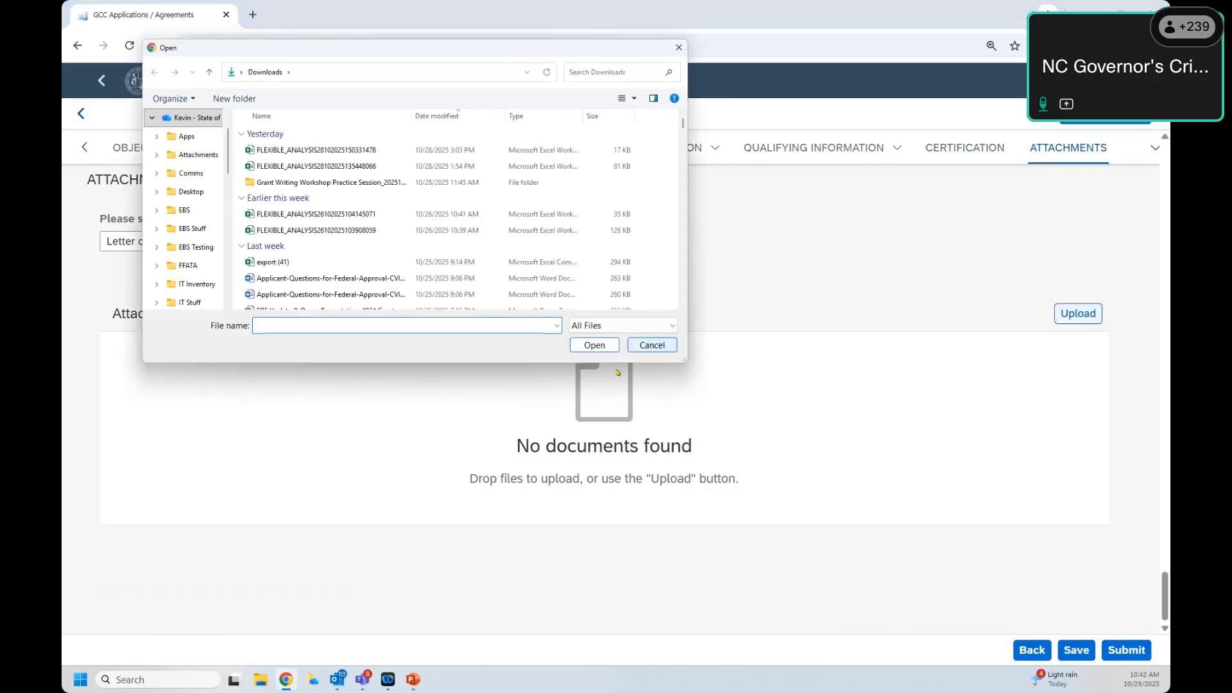
{"action": "left_click", "coordinate": [652, 345]}
{"action": "left_click", "coordinate": [250, 242]}
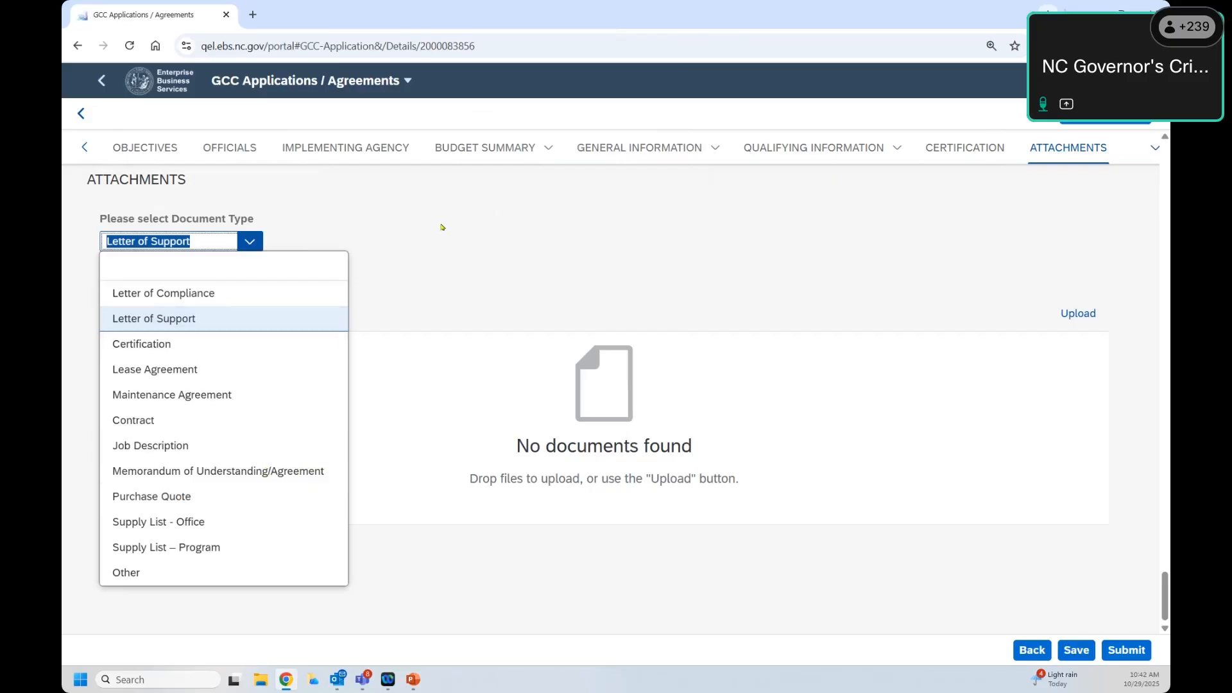
{"action": "left_click", "coordinate": [442, 226]}
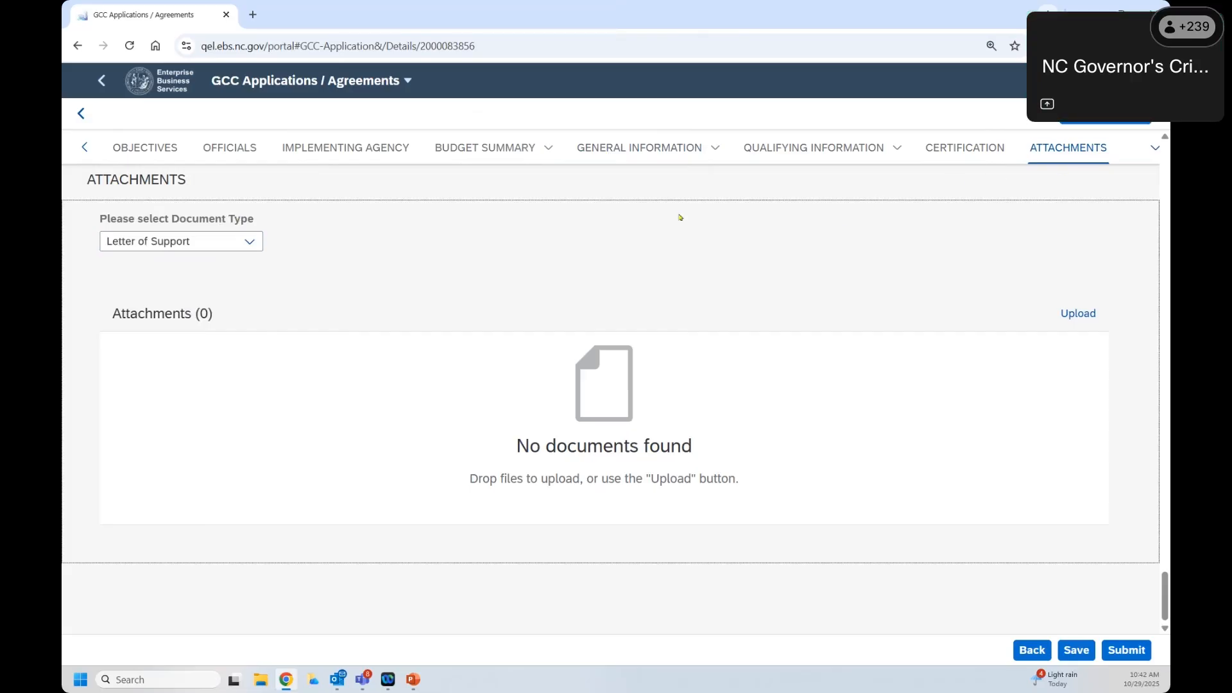
{"action": "left_click", "coordinate": [503, 154]}
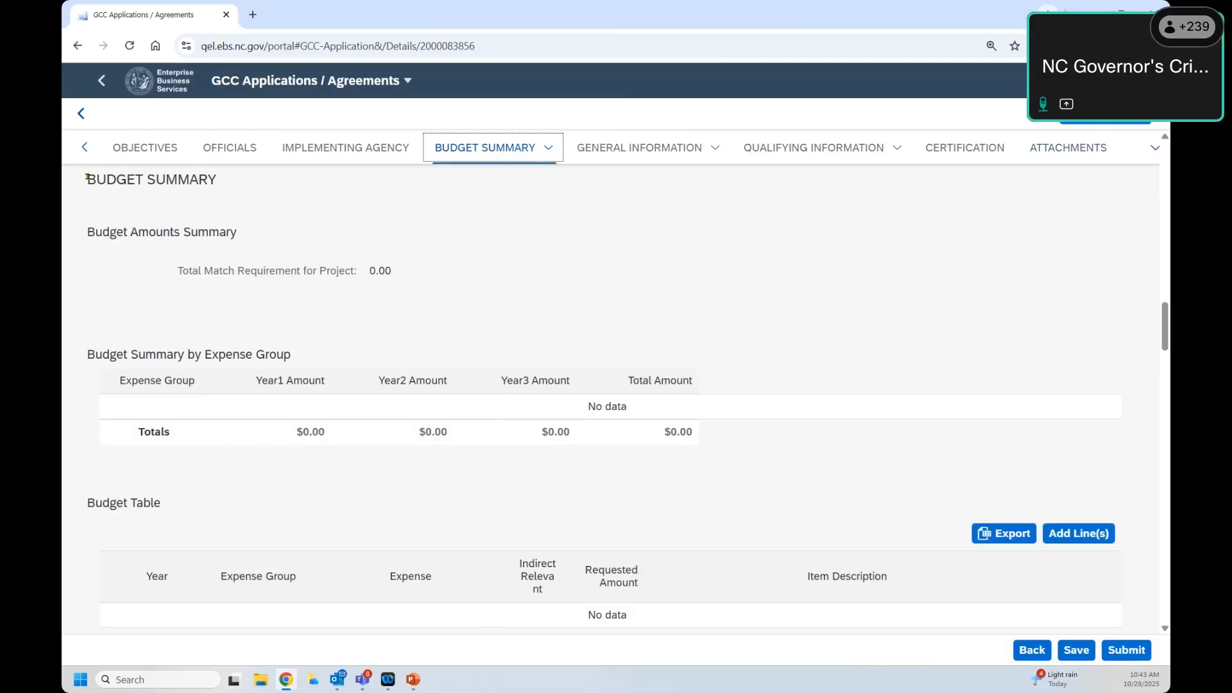
Step: Review the Budget Amounts, Expense Group and Budget Table sections, then add a new budget line
{"action": "left_click_drag", "start_coordinate": [87, 237], "coordinate": [247, 247]}
{"action": "left_click", "coordinate": [248, 248]}
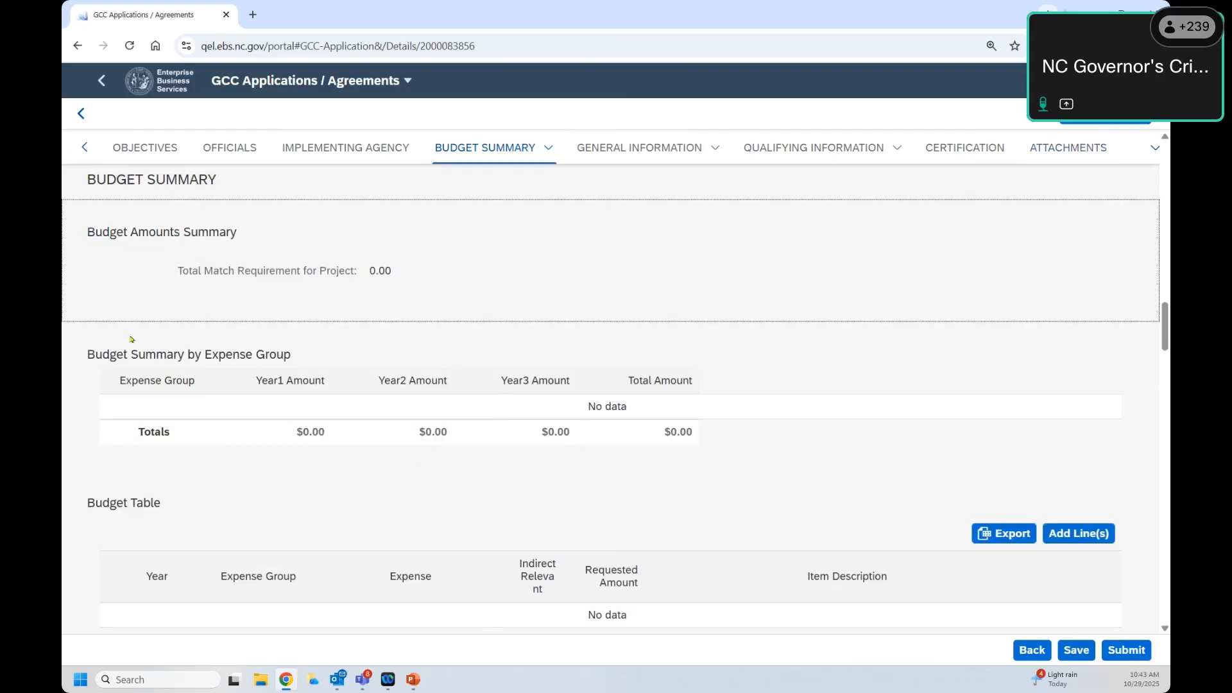
{"action": "left_click_drag", "start_coordinate": [87, 231], "coordinate": [248, 239]}
{"action": "left_click", "coordinate": [248, 239]}
{"action": "left_click_drag", "start_coordinate": [90, 350], "coordinate": [206, 349]}
{"action": "left_click", "coordinate": [284, 347]}
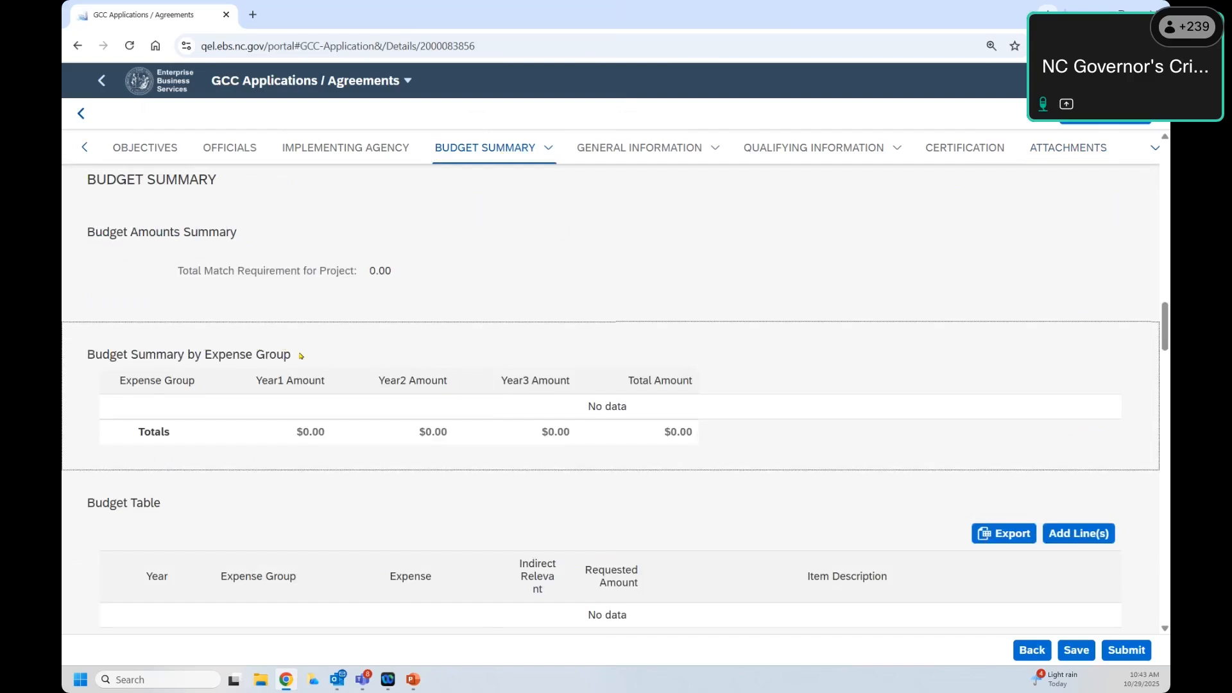
{"action": "left_click_drag", "start_coordinate": [84, 508], "coordinate": [165, 504]}
{"action": "left_click", "coordinate": [163, 505]}
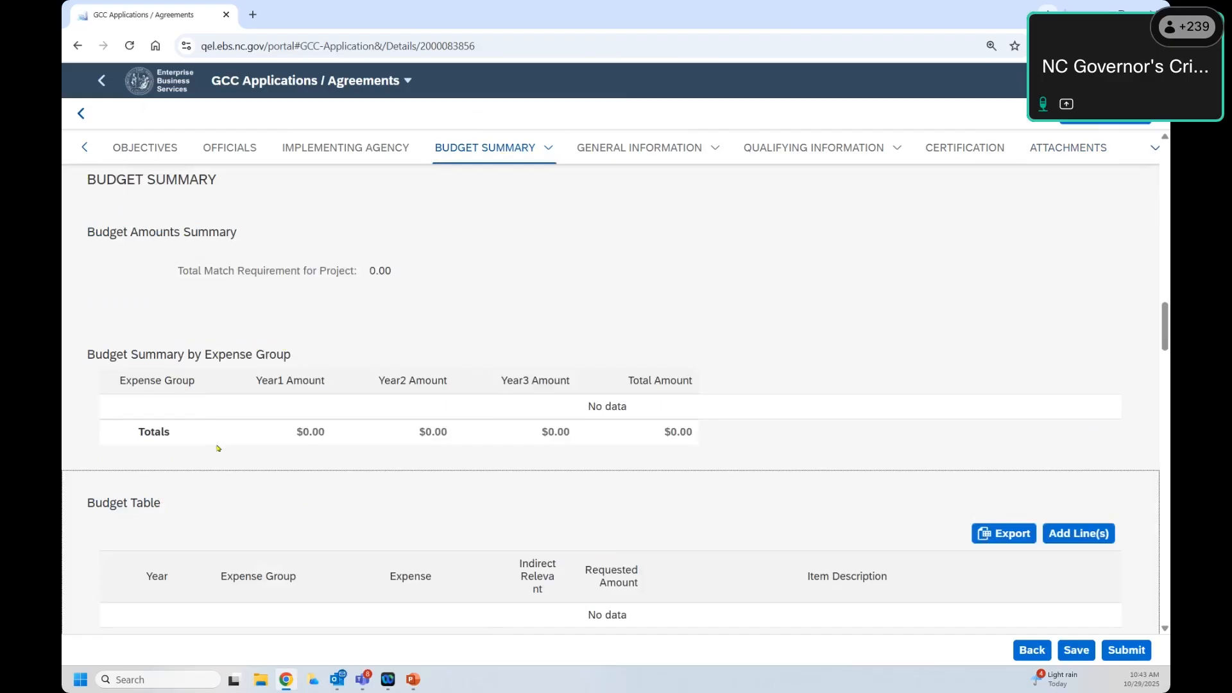
{"action": "scroll", "coordinate": [334, 446], "scroll_direction": "down", "scroll_amount": 1}
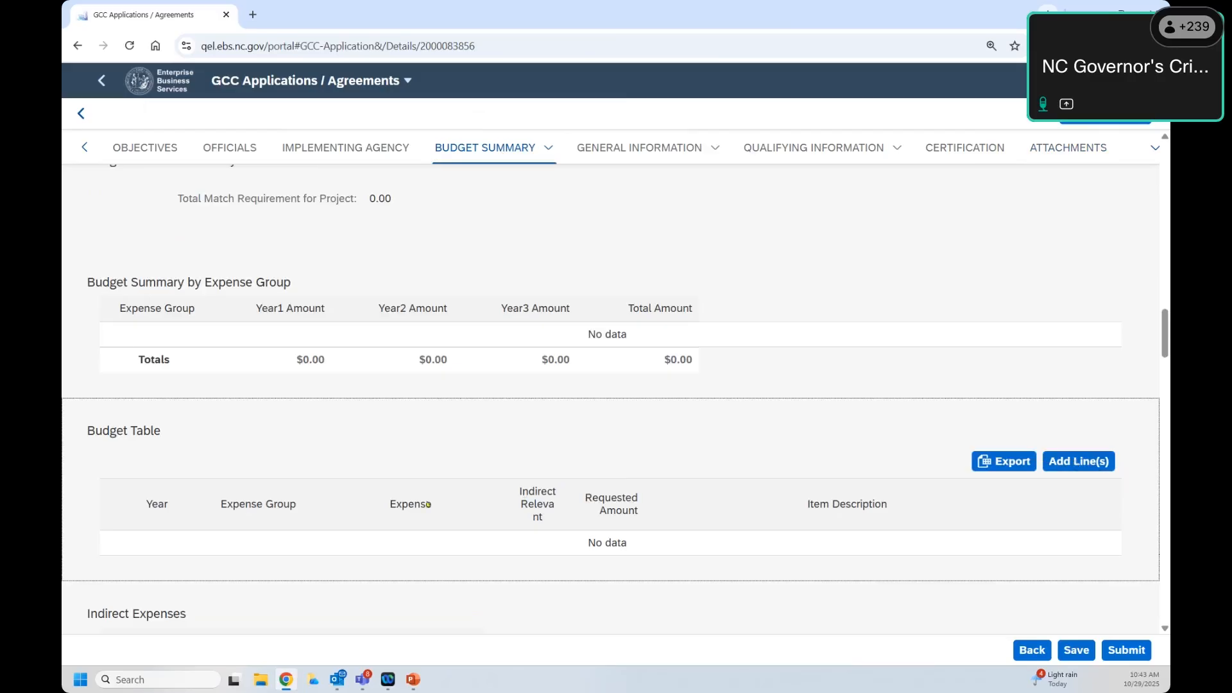
{"action": "left_click", "coordinate": [1083, 465]}
Step: Set the line to Year 1, Equipment, Radios with a requested amount of 10,500.00
{"action": "left_click", "coordinate": [590, 187]}
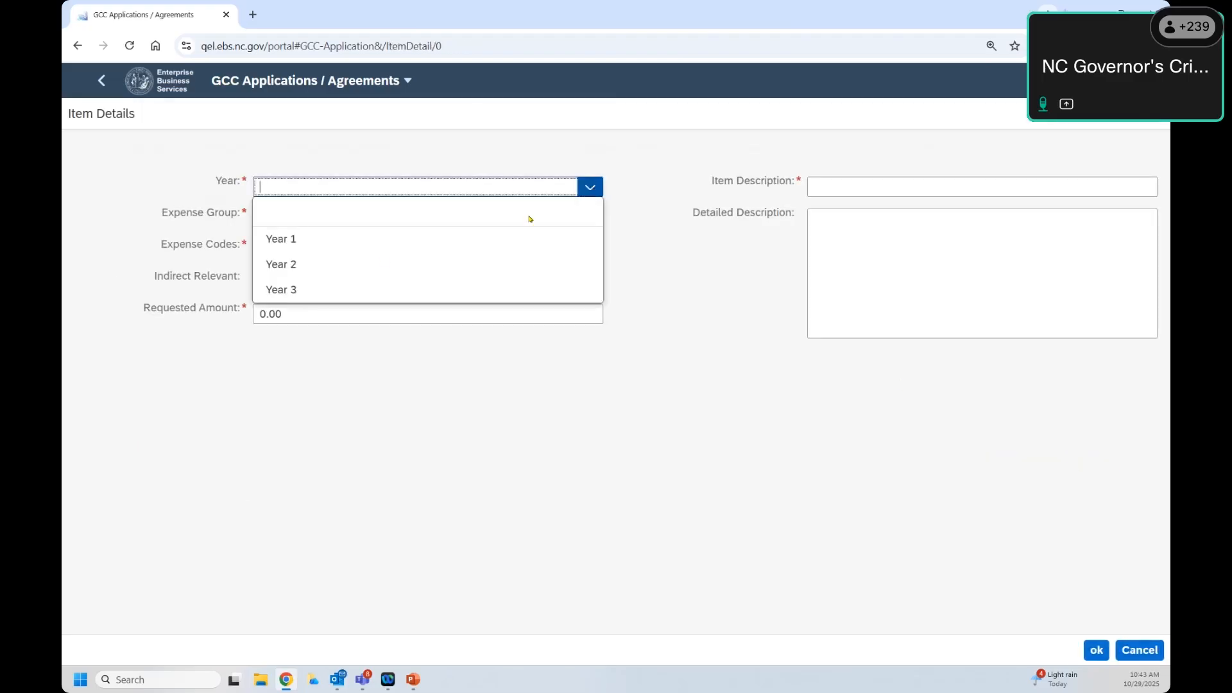
{"action": "left_click", "coordinate": [347, 241]}
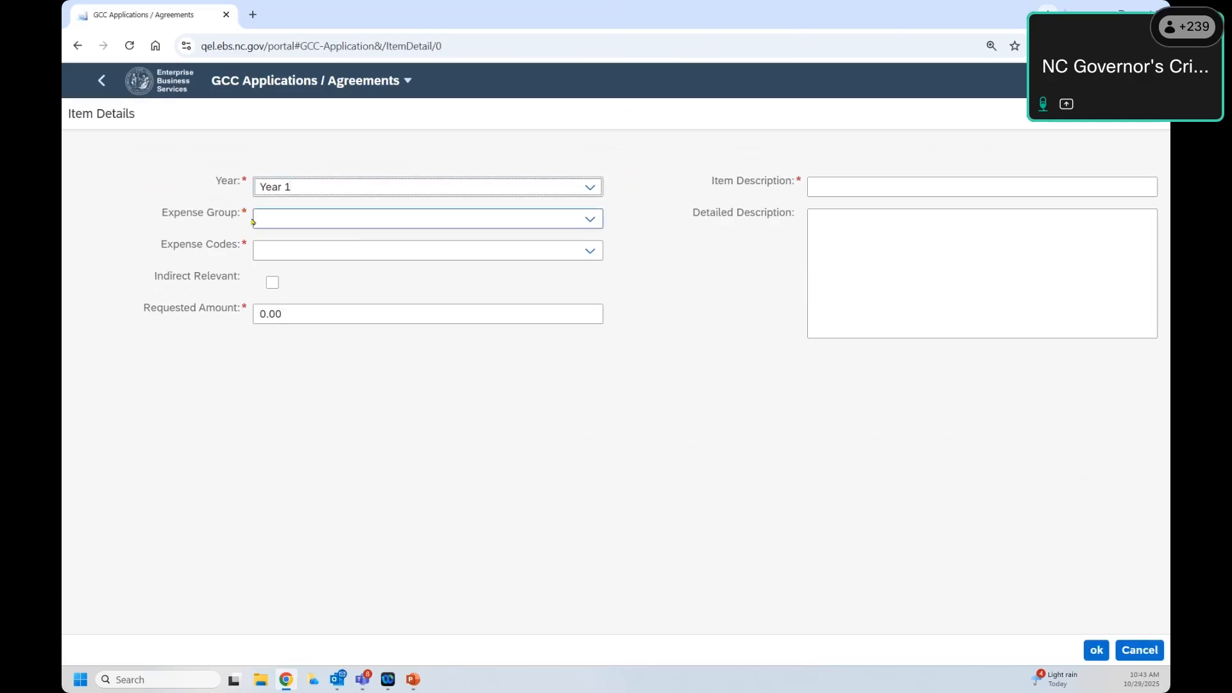
{"action": "left_click", "coordinate": [590, 219]}
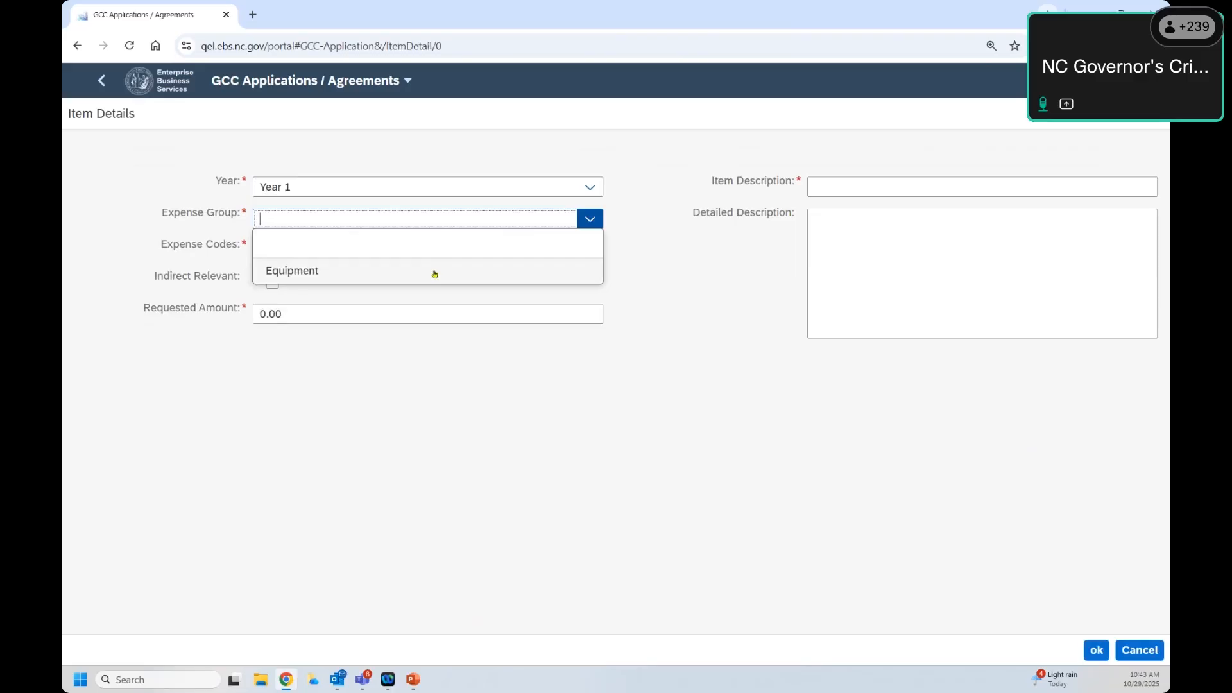
{"action": "left_click", "coordinate": [303, 276]}
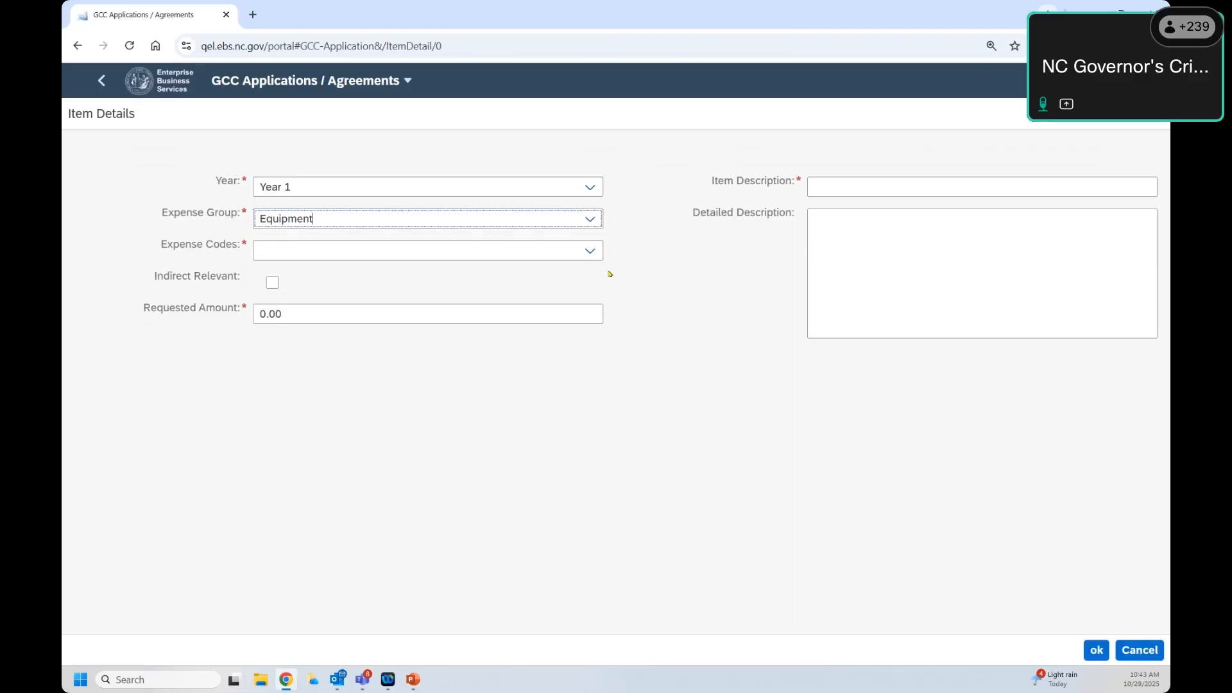
{"action": "left_click", "coordinate": [590, 250]}
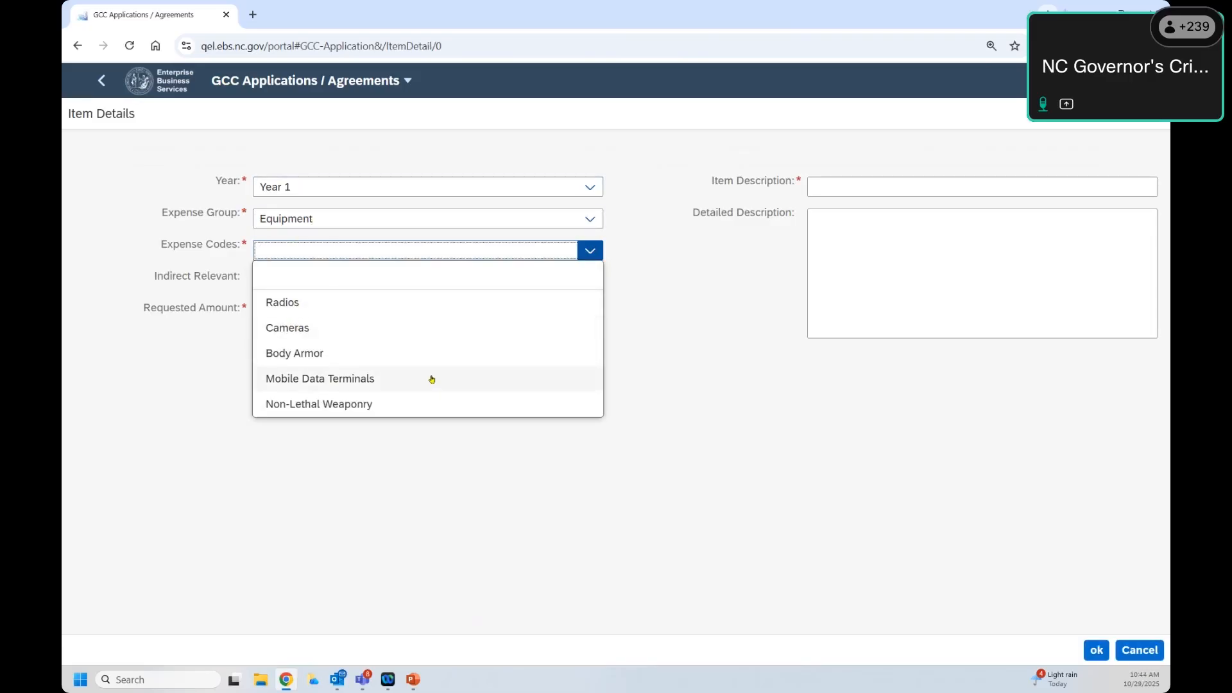
{"action": "left_click", "coordinate": [337, 307]}
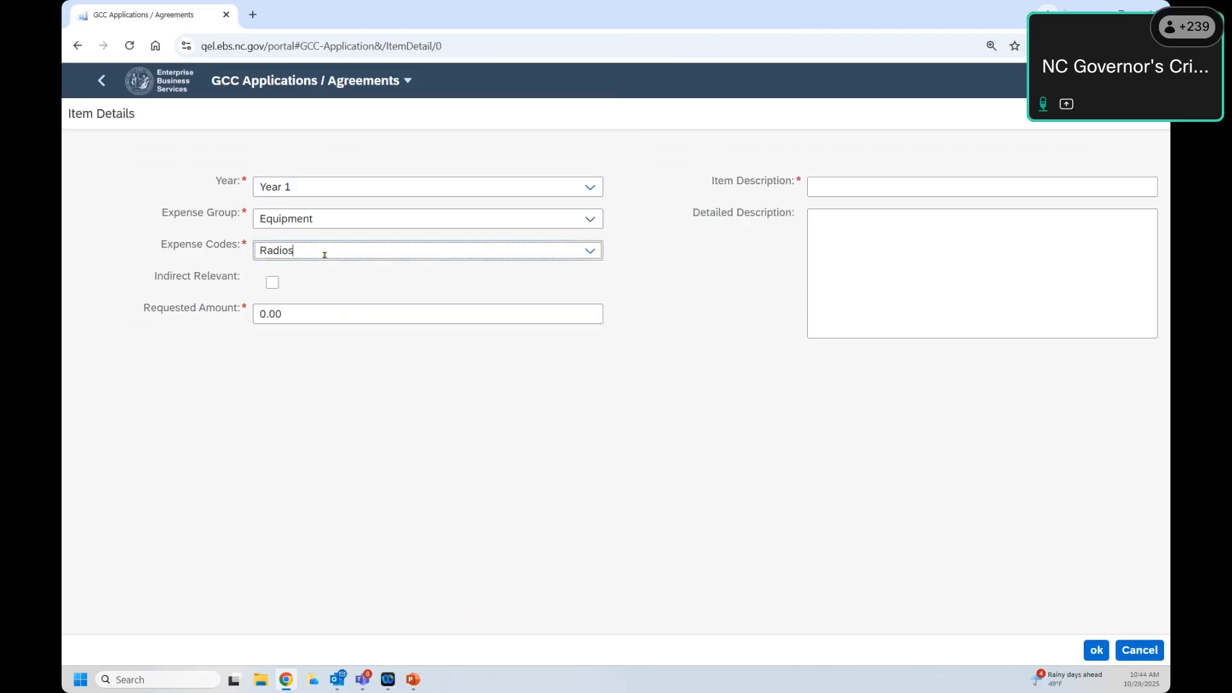
{"action": "left_click", "coordinate": [595, 248]}
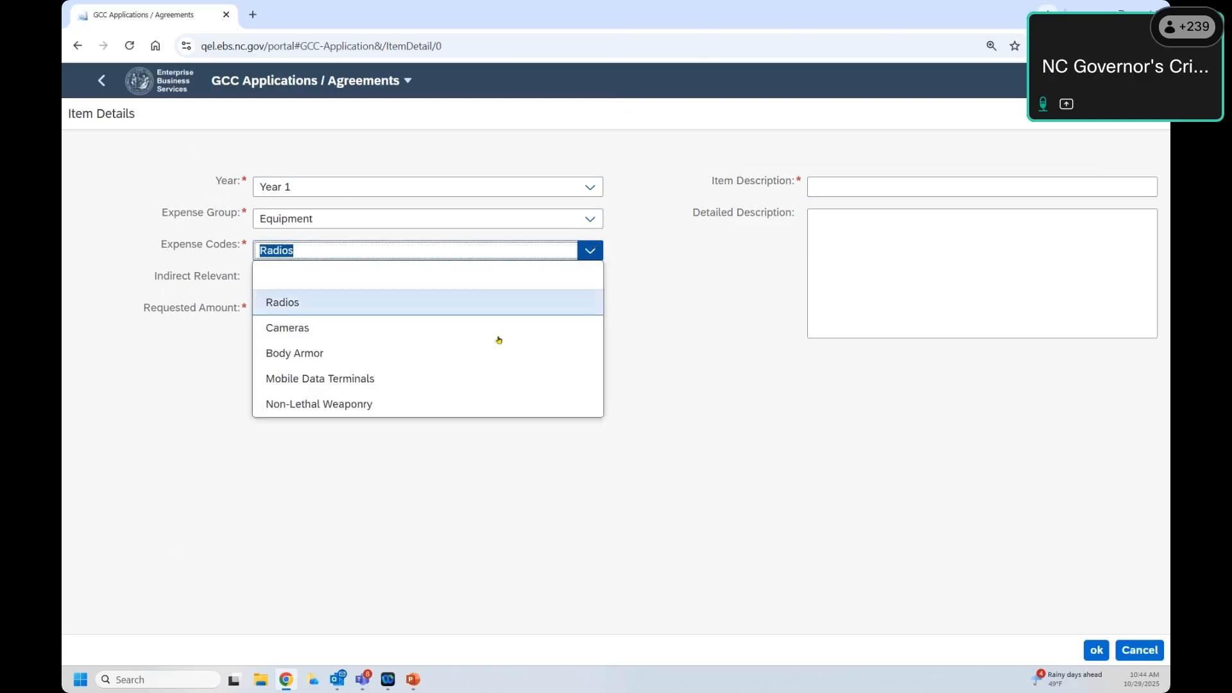
{"action": "left_click", "coordinate": [235, 457]}
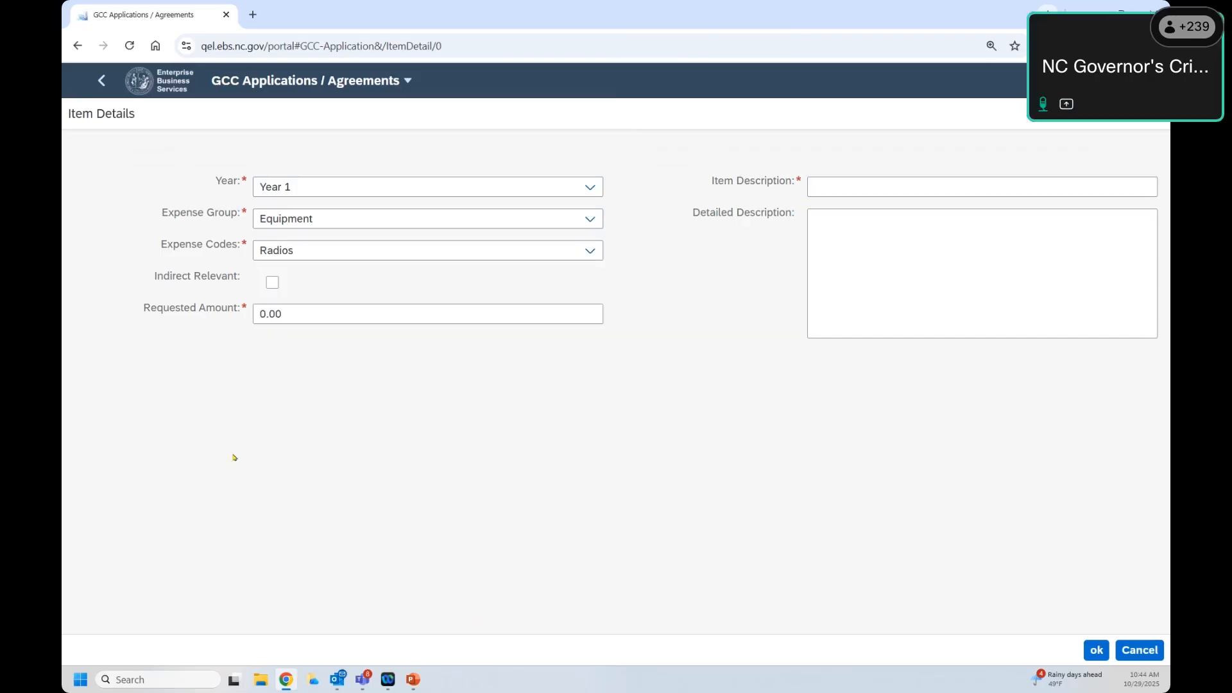
{"action": "left_click_drag", "start_coordinate": [303, 313], "coordinate": [183, 303]}
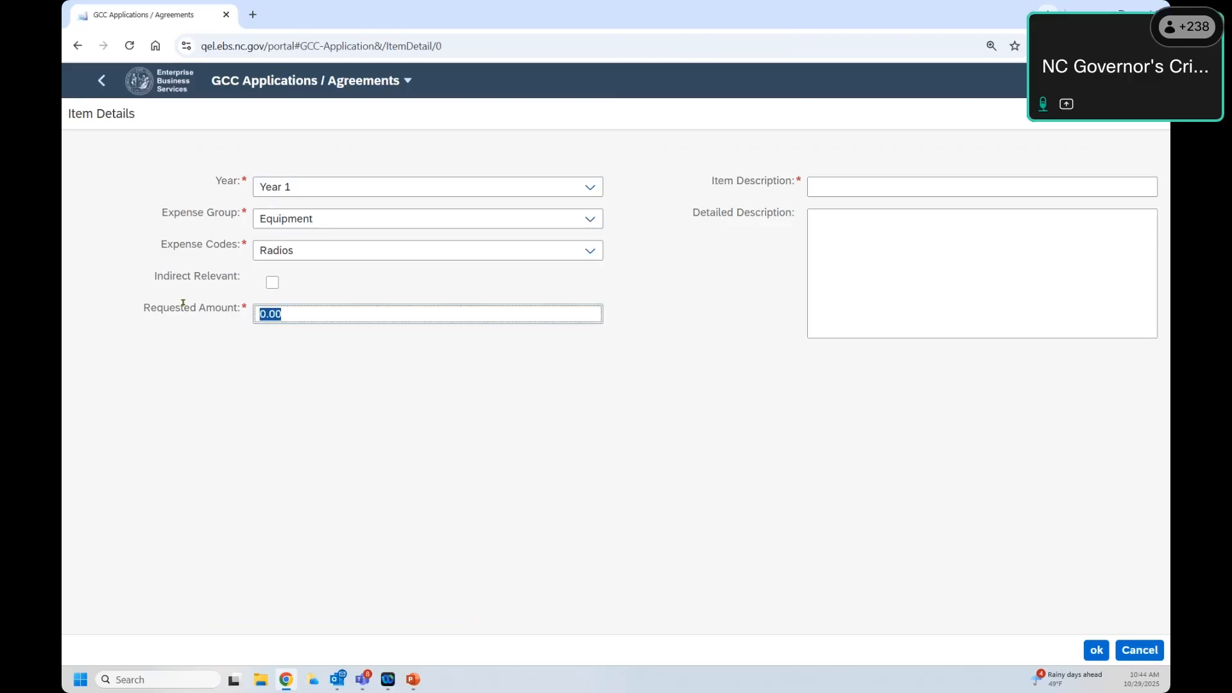
{"action": "type", "text": "10500"}
{"action": "left_click", "coordinate": [308, 374]}
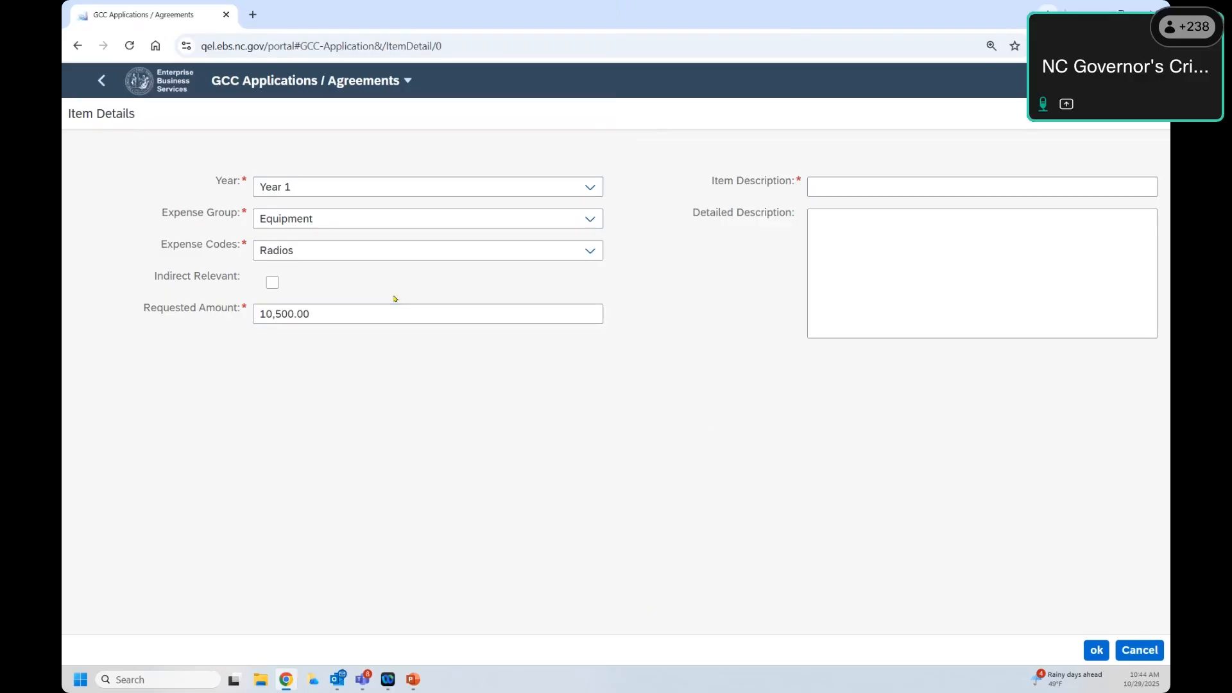
Step: Describe the item as 'Computer Equipment', add a detailed description, and save the line
{"action": "left_click", "coordinate": [866, 183]}
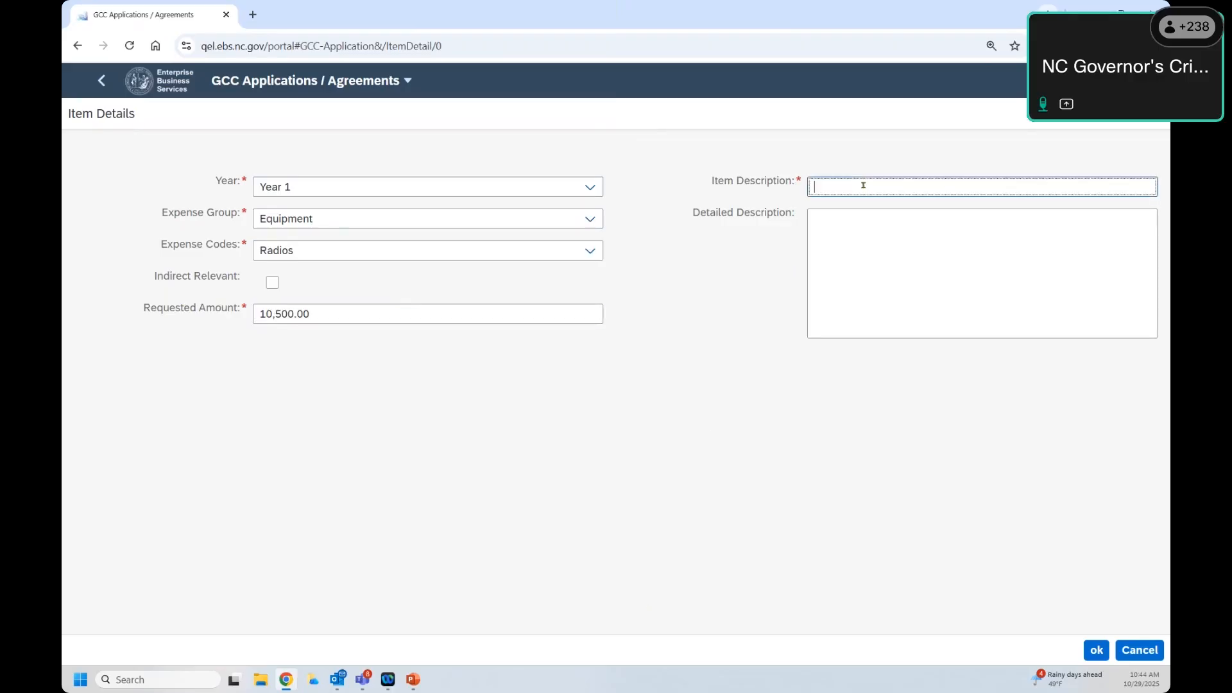
{"action": "left_click", "coordinate": [246, 185]}
{"action": "left_click", "coordinate": [846, 189]}
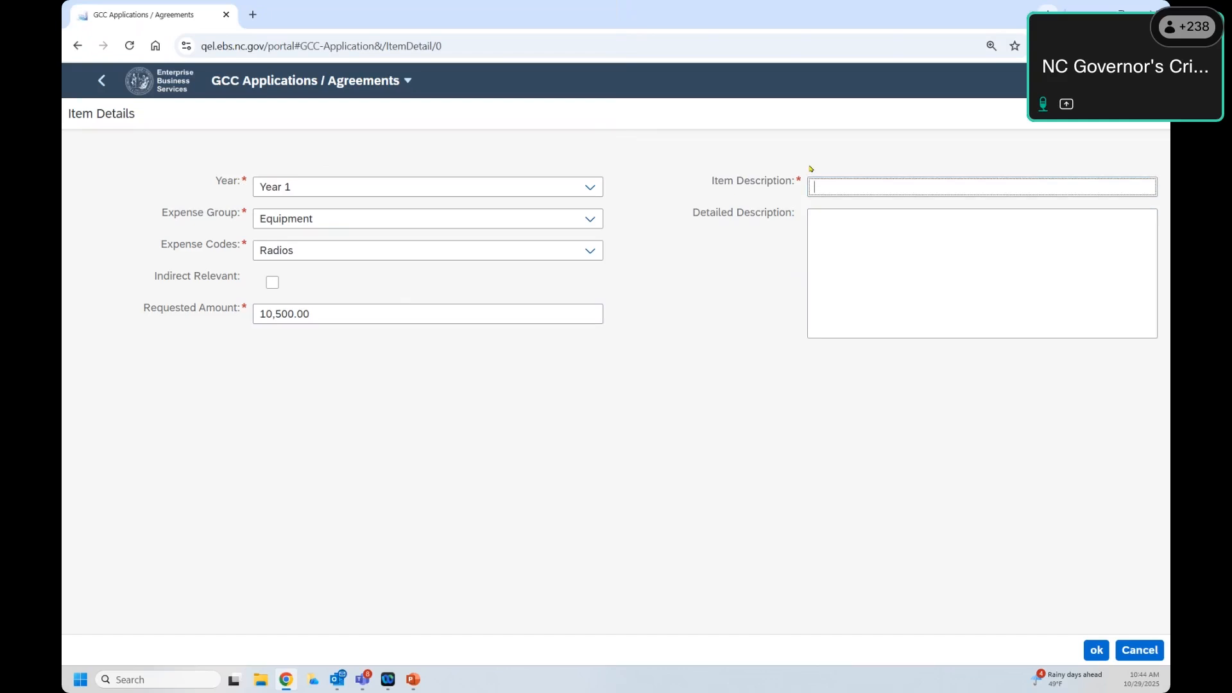
{"action": "type", "text": "Computer Equipment"}
{"action": "left_click", "coordinate": [861, 258]}
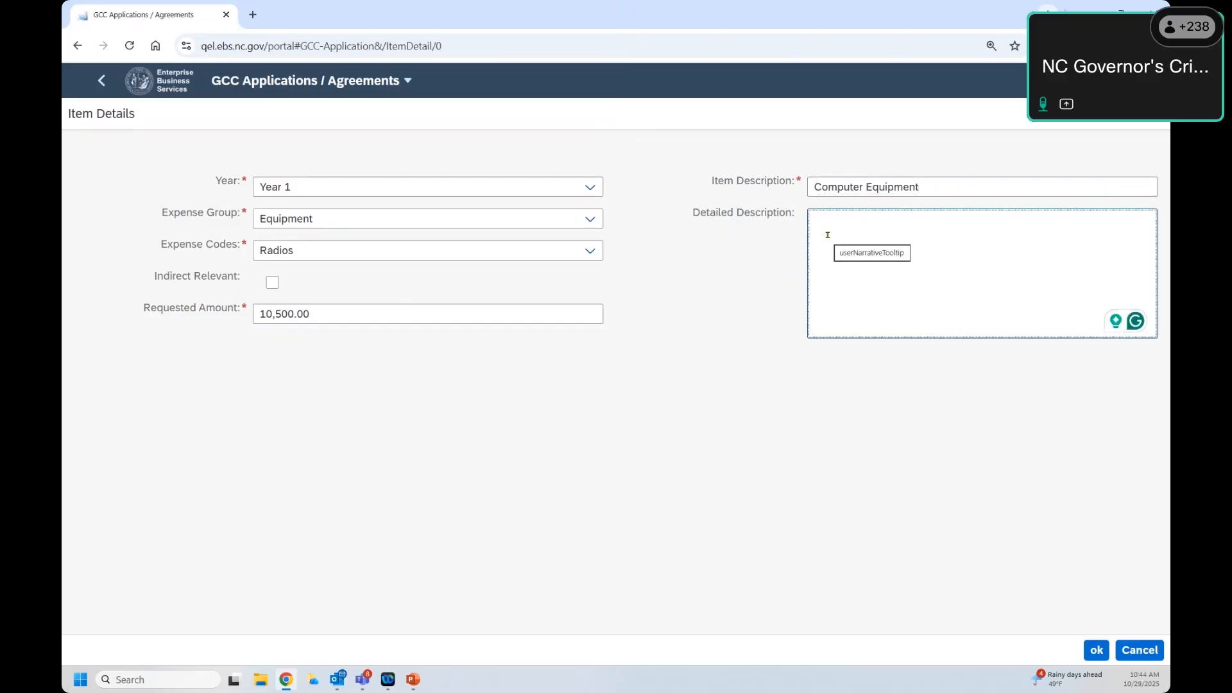
{"action": "type", "text": "klas;sfj a;sldkfj asdfokasfd "}
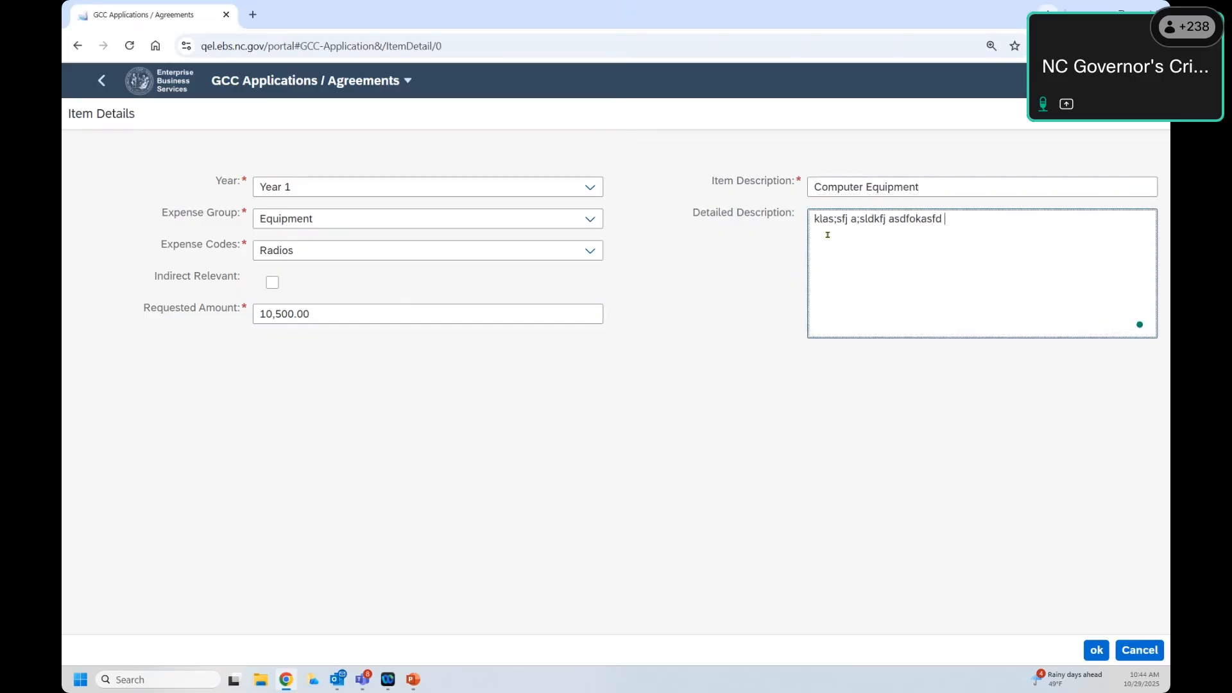
{"action": "type", "text": "kladksfj asdfj"}
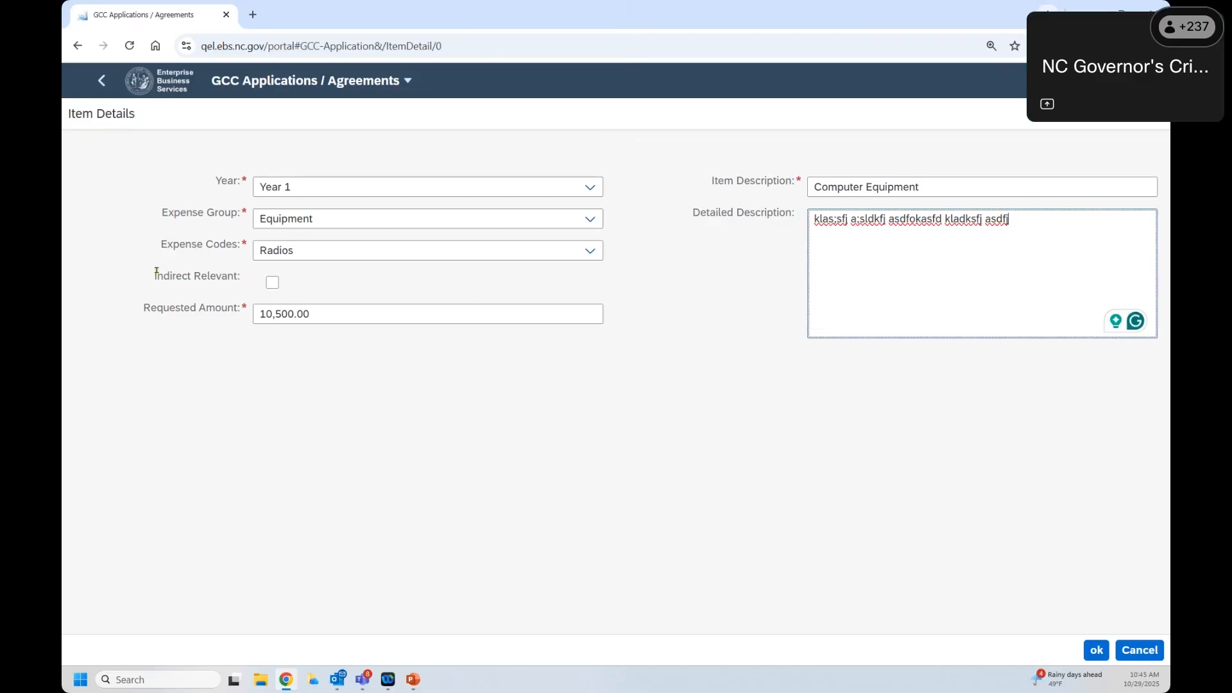
{"action": "left_click_drag", "start_coordinate": [157, 273], "coordinate": [252, 281]}
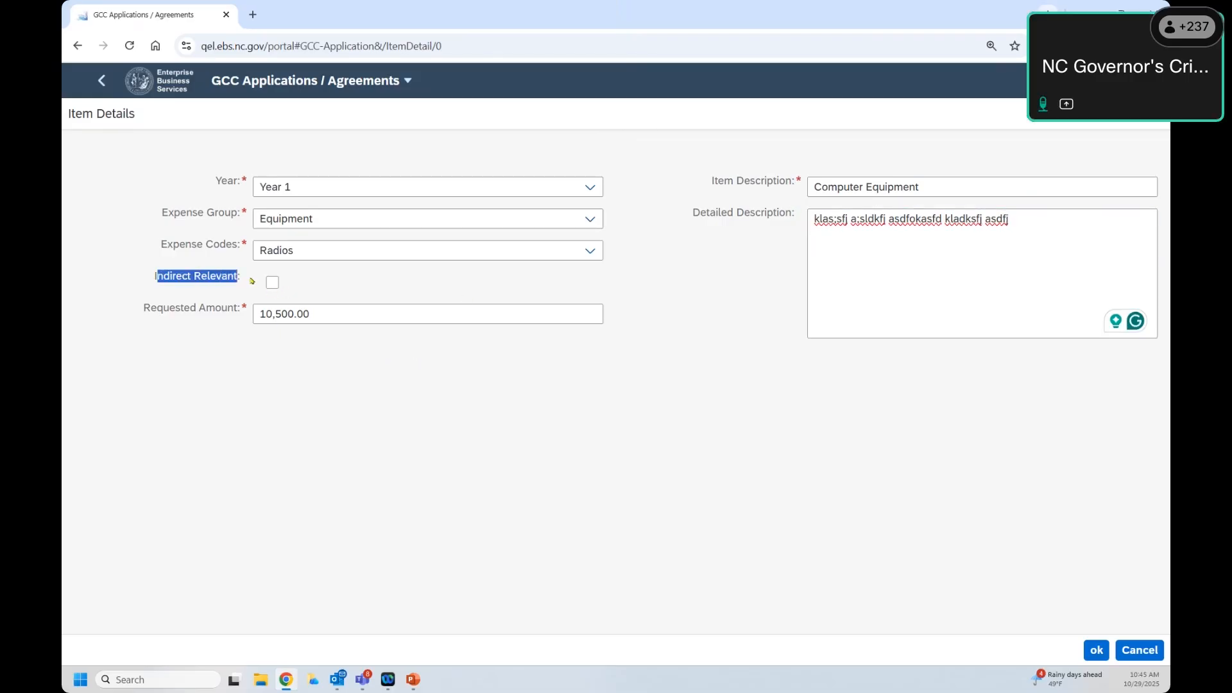
{"action": "left_click_drag", "start_coordinate": [322, 314], "coordinate": [239, 308]}
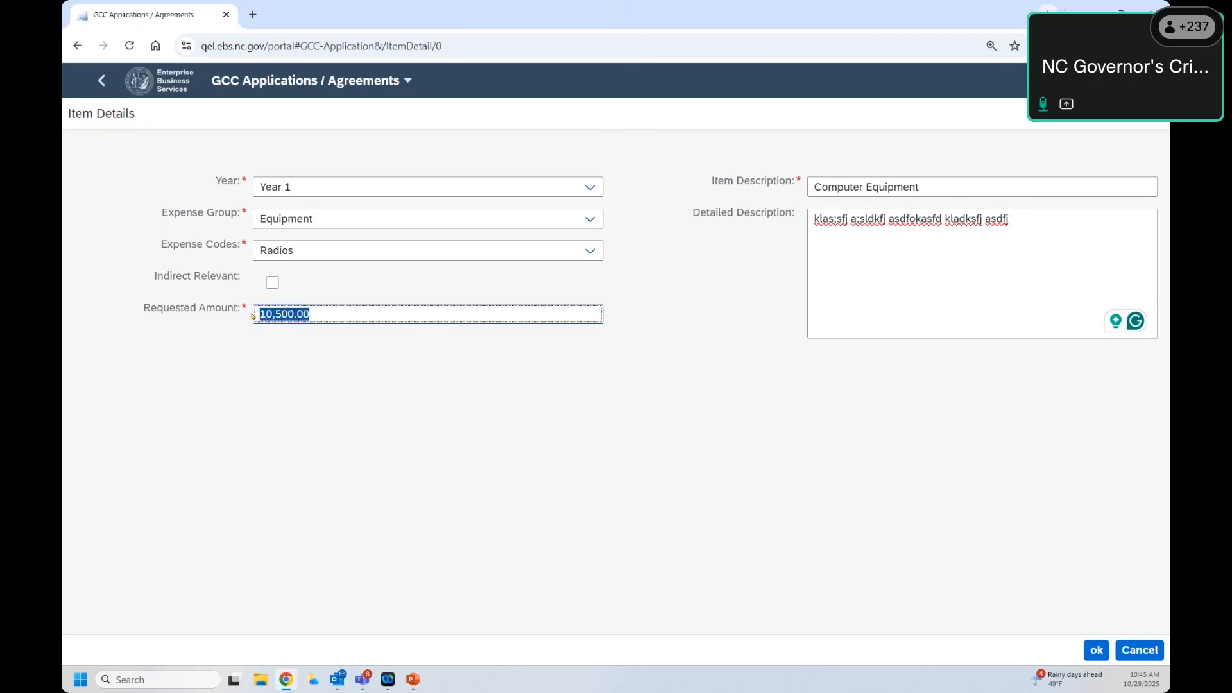
{"action": "left_click", "coordinate": [251, 335]}
{"action": "left_click_drag", "start_coordinate": [303, 314], "coordinate": [228, 299]}
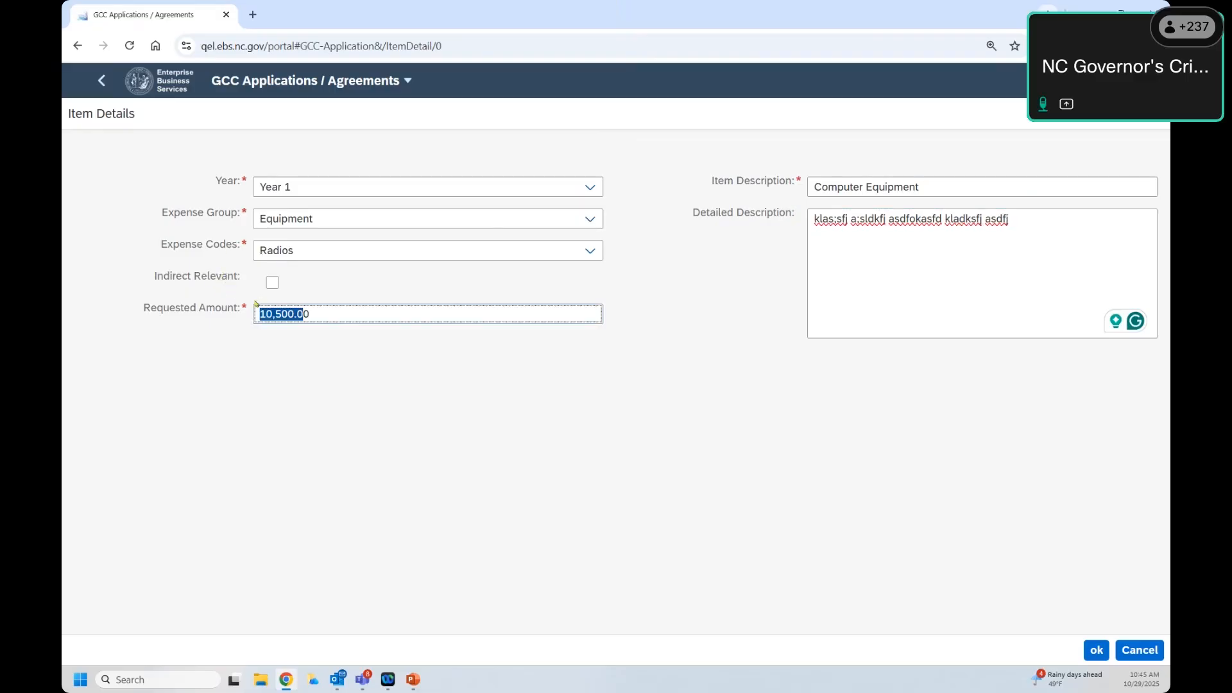
{"action": "left_click", "coordinate": [281, 314]}
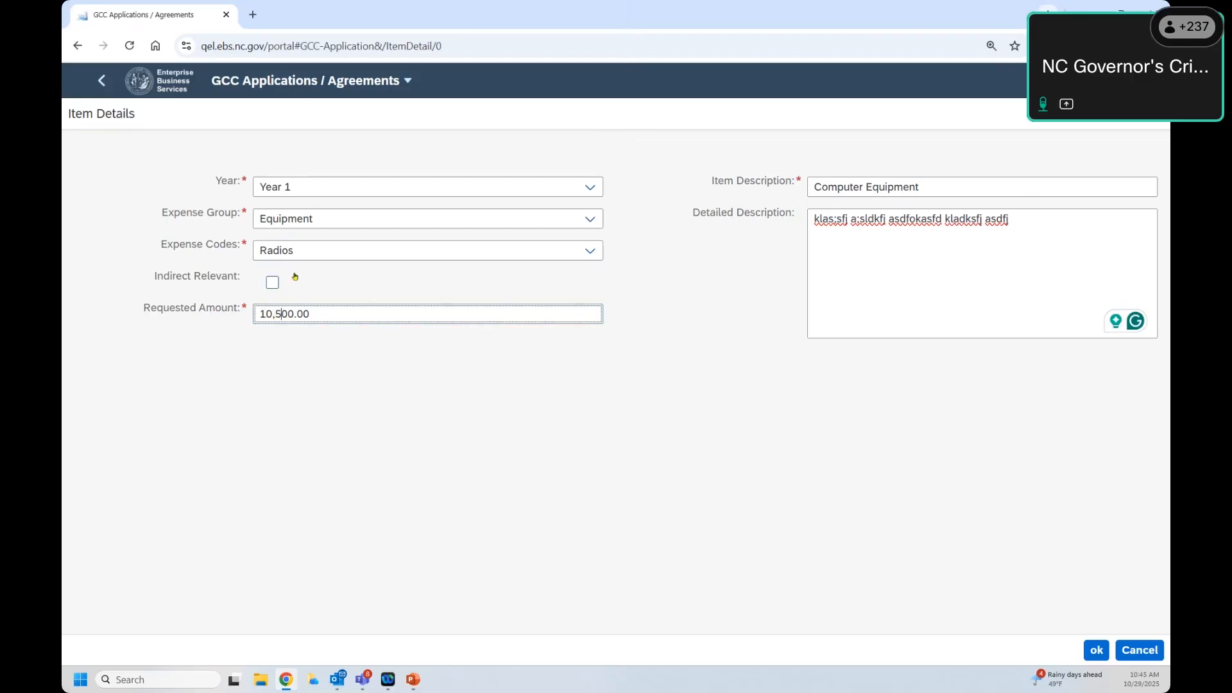
{"action": "left_click", "coordinate": [1096, 650]}
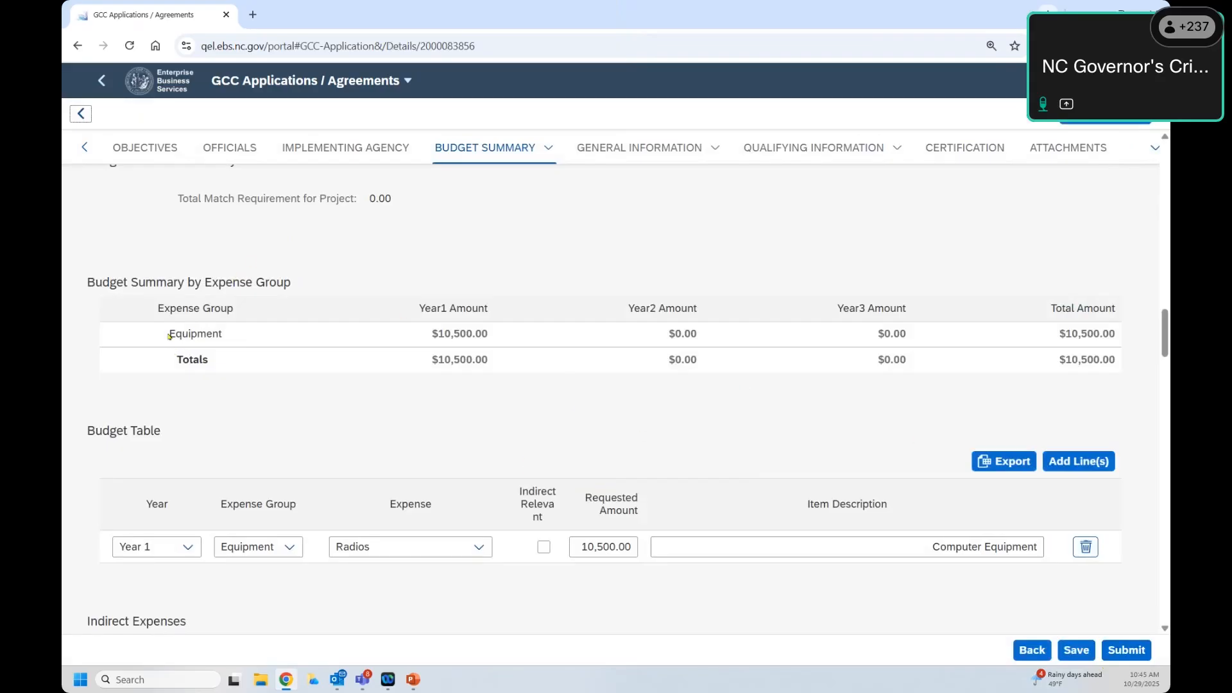
Step: Check Equipment's $10,500.00 Year 1 summary amount and start another budget line
{"action": "left_click_drag", "start_coordinate": [169, 335], "coordinate": [219, 335]}
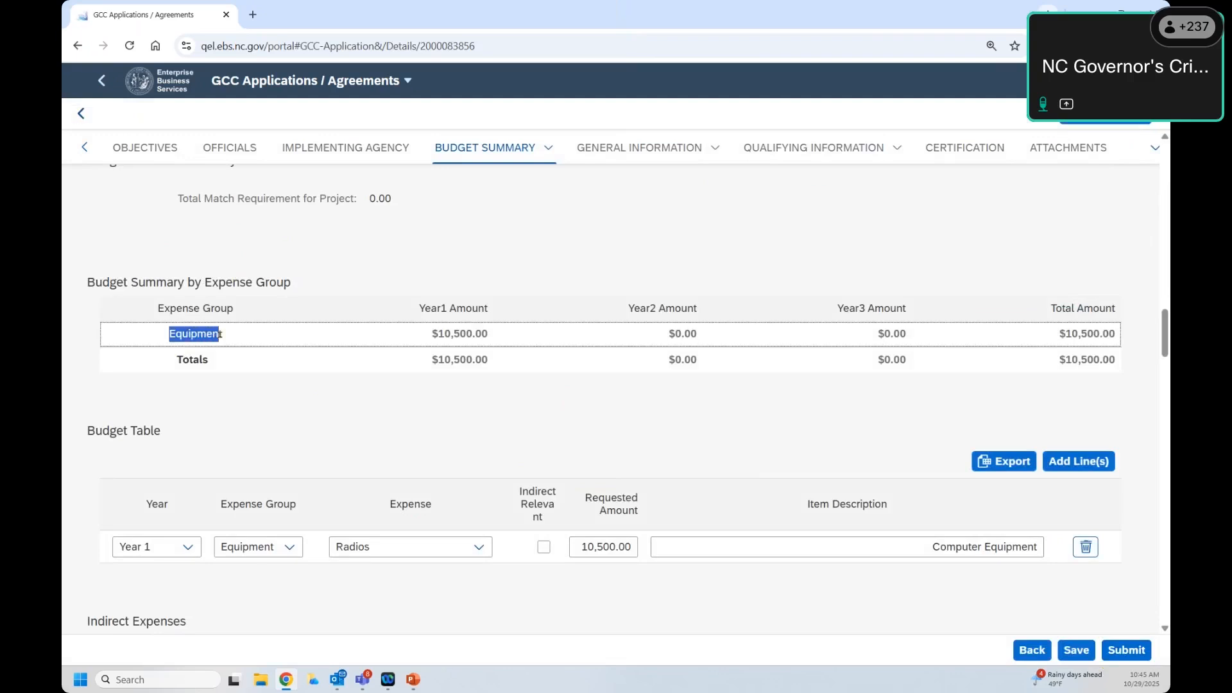
{"action": "left_click_drag", "start_coordinate": [416, 336], "coordinate": [538, 335]}
{"action": "scroll", "coordinate": [538, 336], "scroll_direction": "down", "scroll_amount": 1}
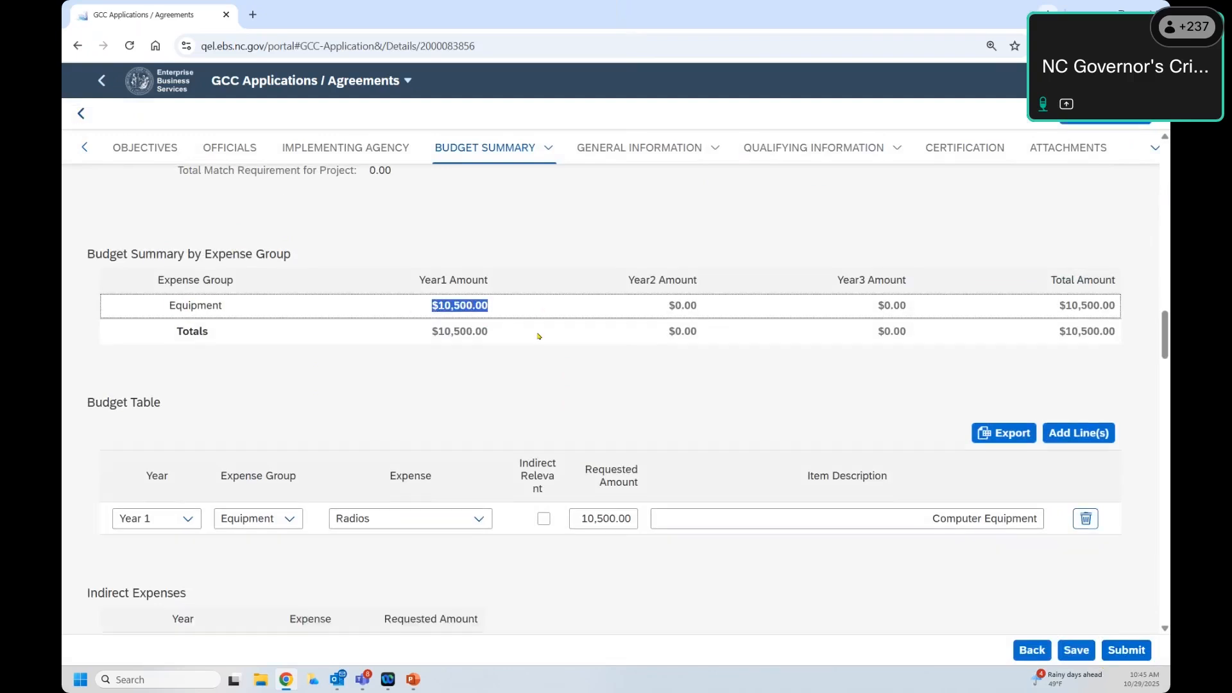
{"action": "scroll", "coordinate": [537, 336], "scroll_direction": "up", "scroll_amount": 2}
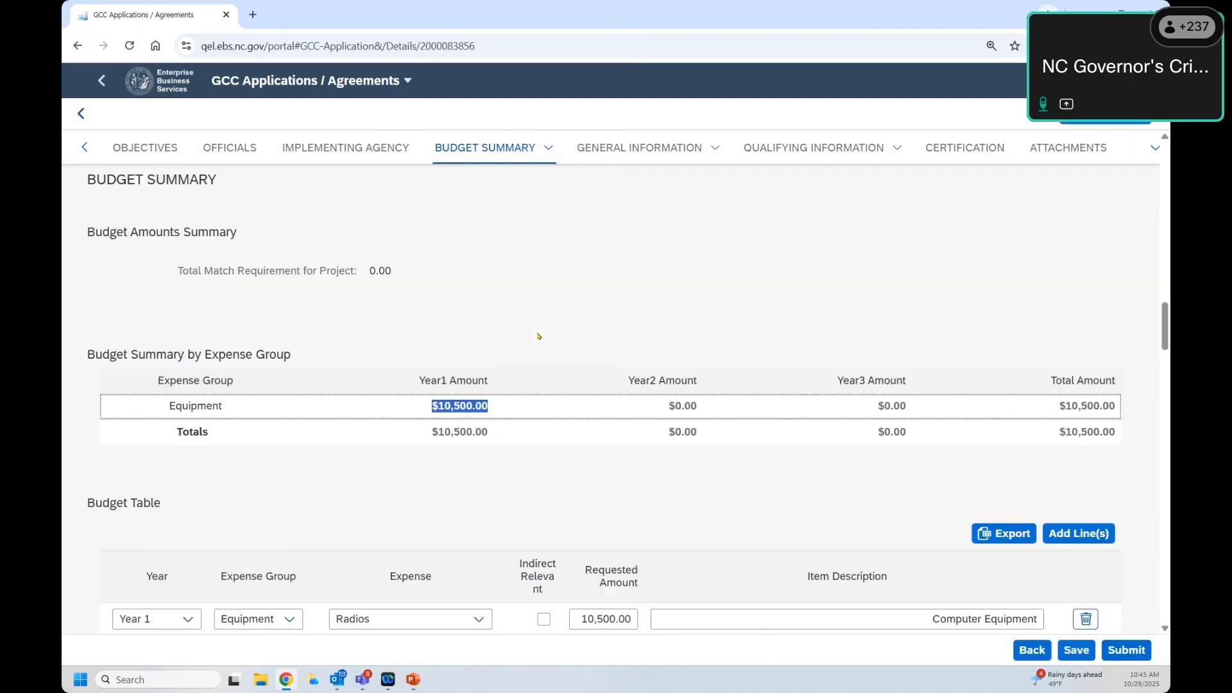
{"action": "scroll", "coordinate": [538, 335], "scroll_direction": "down", "scroll_amount": 1}
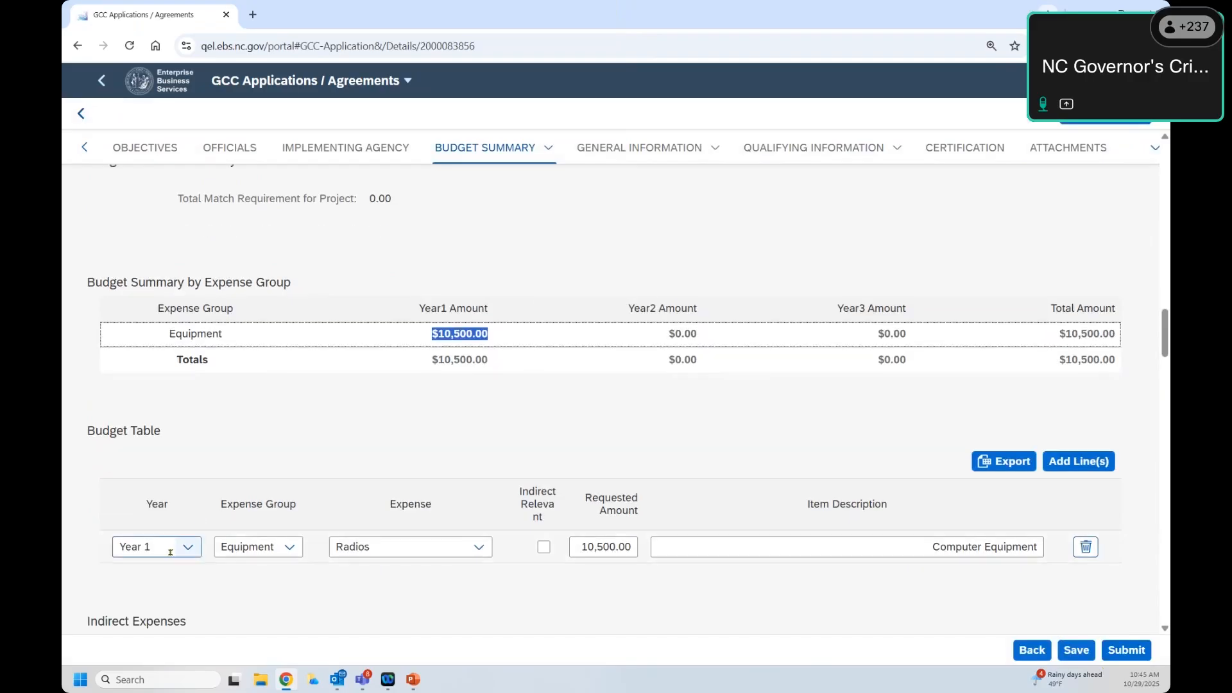
{"action": "left_click", "coordinate": [1065, 467]}
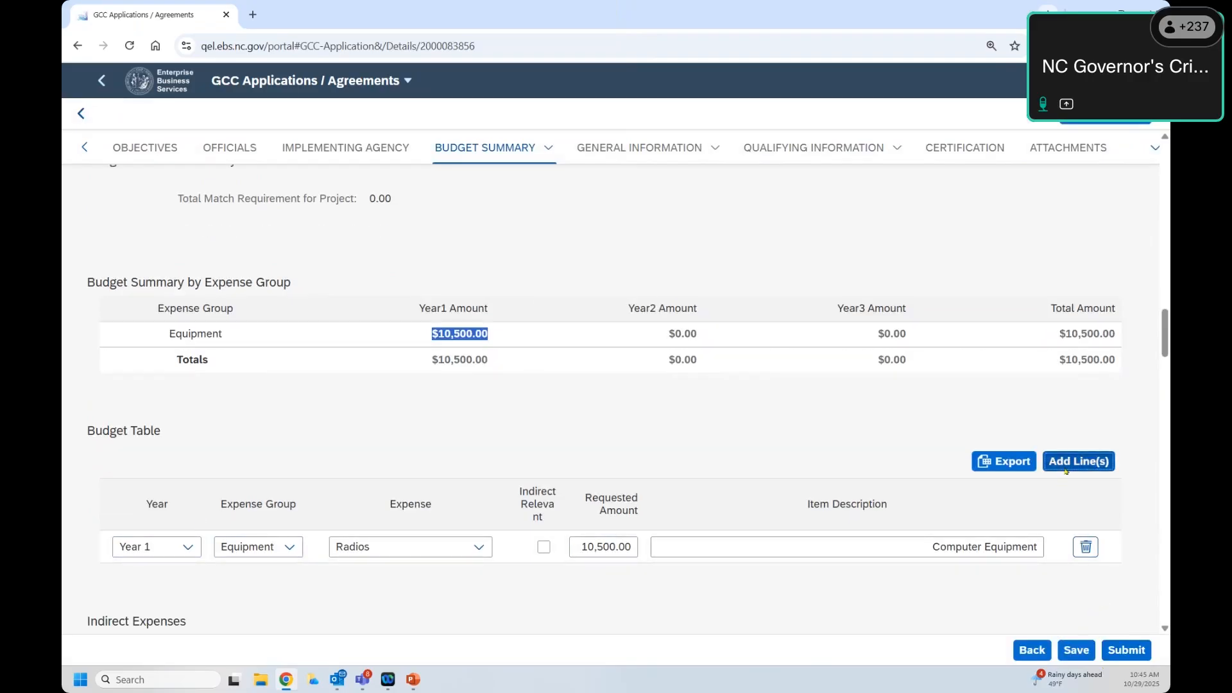
Step: Set the new line to Year 1, Equipment, Cameras requesting 17,500.00
{"action": "left_click", "coordinate": [590, 187]}
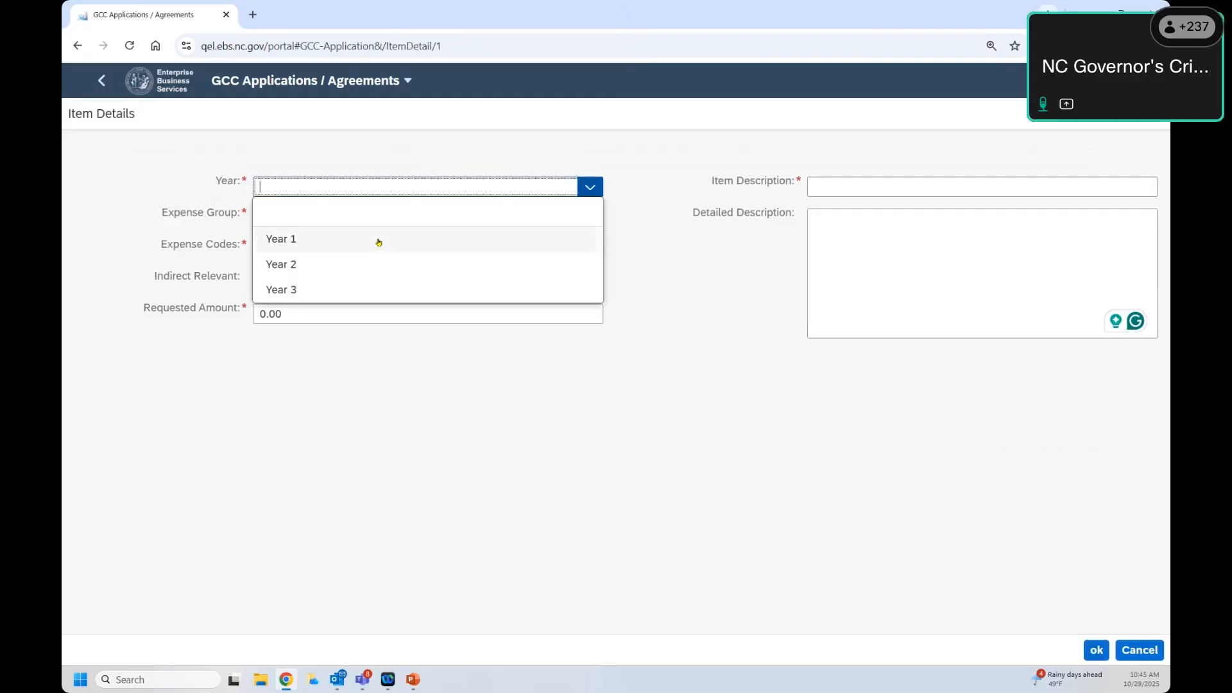
{"action": "left_click", "coordinate": [355, 249]}
{"action": "left_click", "coordinate": [588, 219]}
{"action": "left_click", "coordinate": [562, 270]}
{"action": "left_click", "coordinate": [547, 251]}
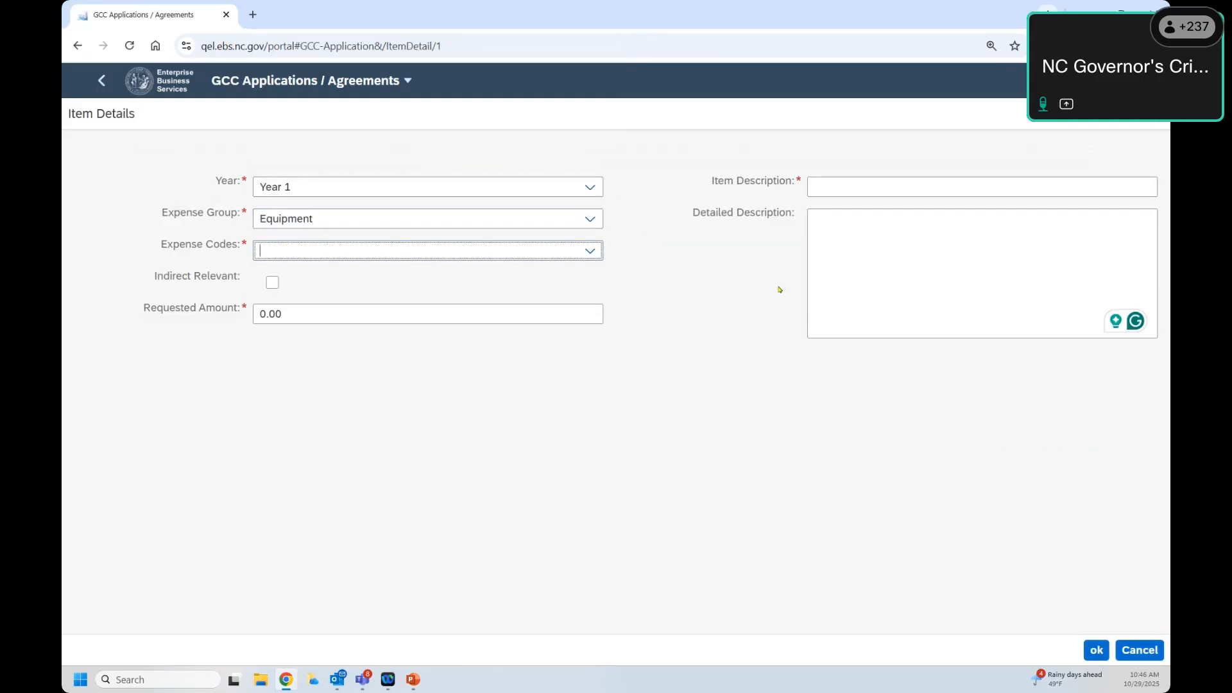
{"action": "left_click", "coordinate": [591, 253]}
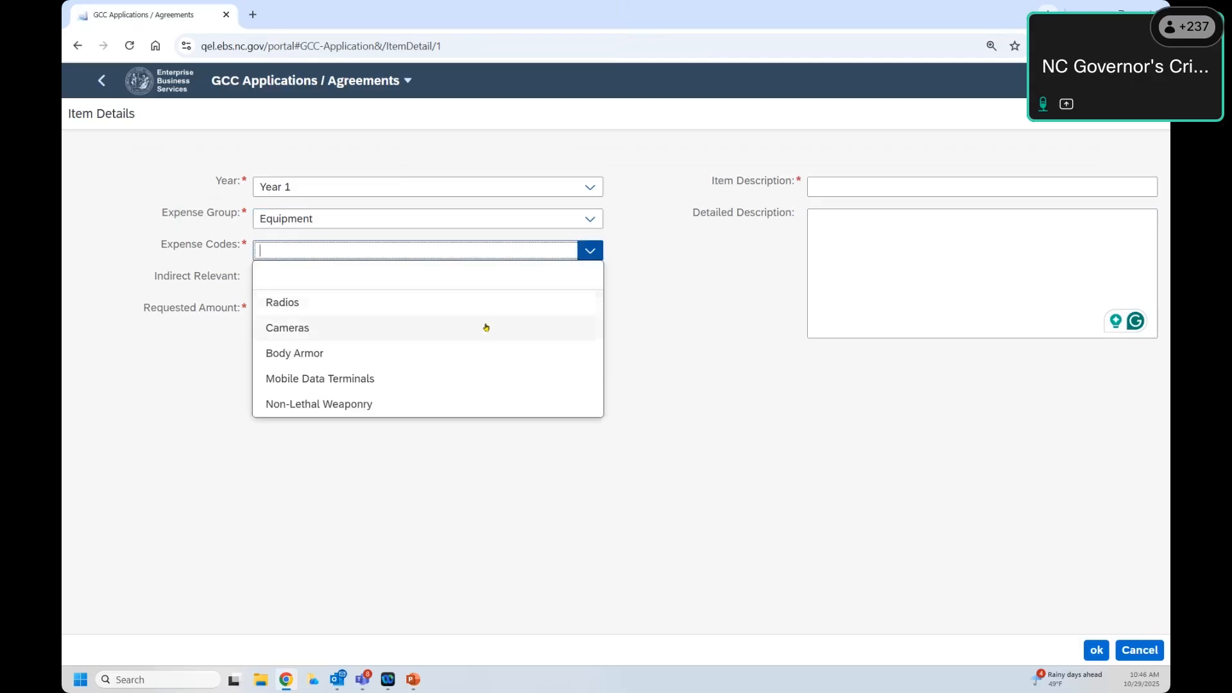
{"action": "left_click", "coordinate": [451, 324]}
{"action": "left_click", "coordinate": [366, 316]}
{"action": "key", "text": "ctrl+a"}
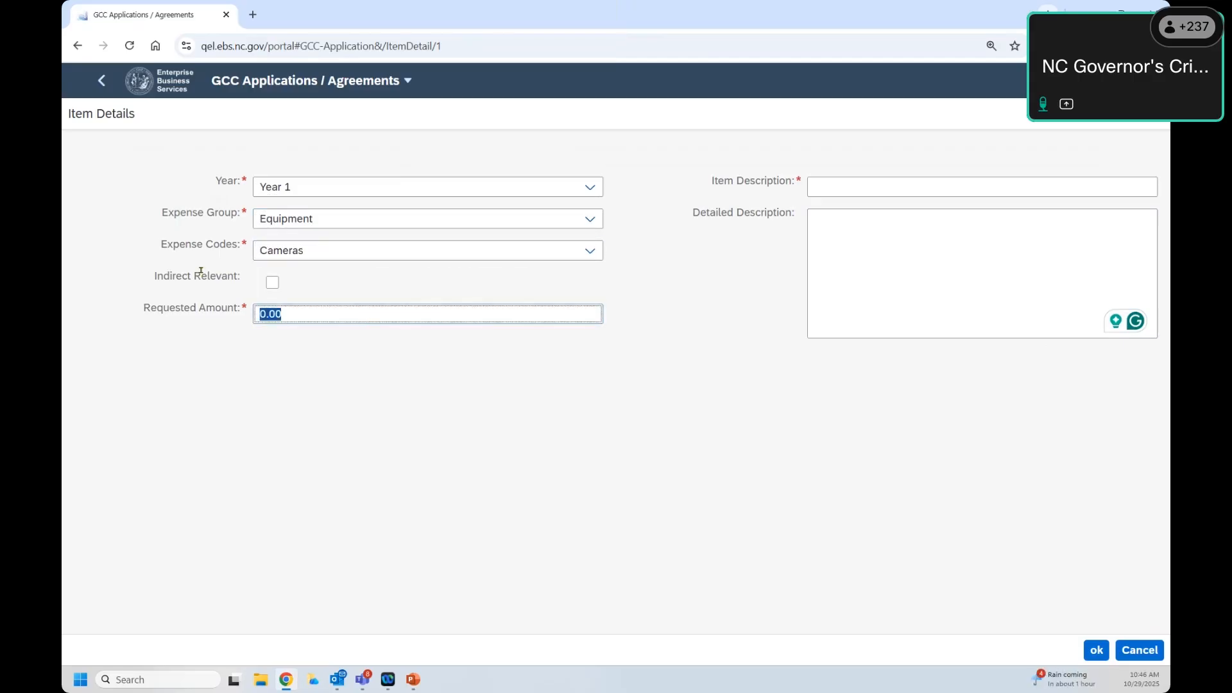
{"action": "type", "text": "17500"}
{"action": "key", "text": "Tab"}
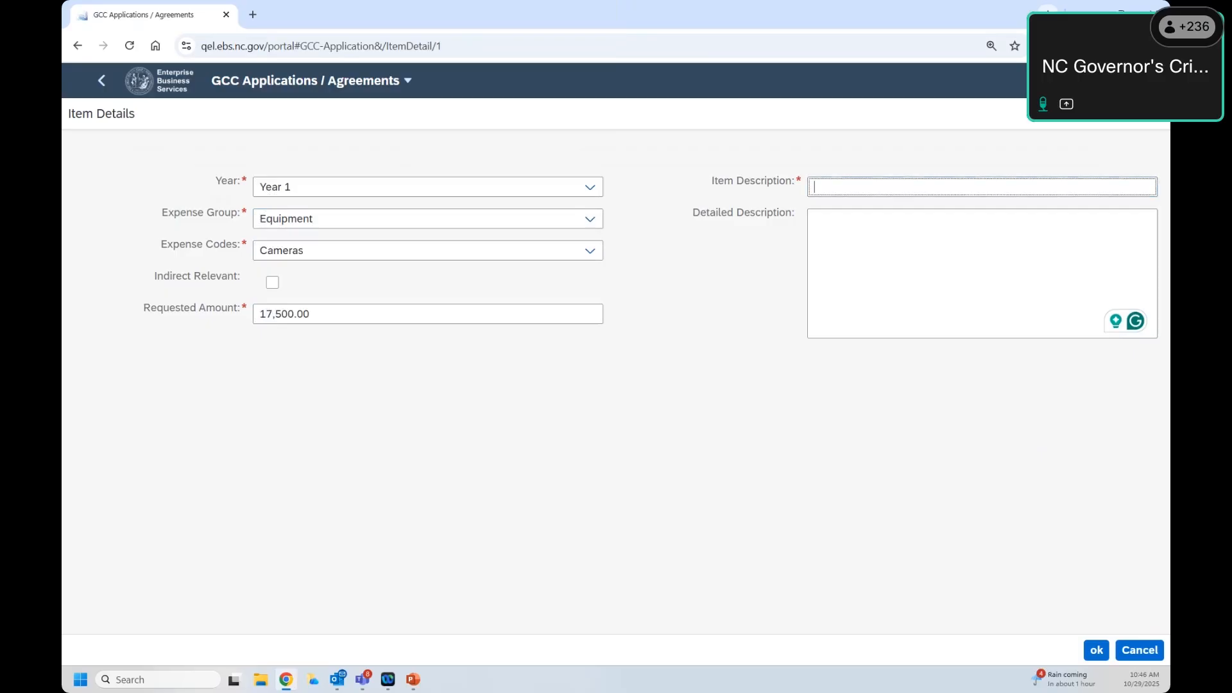
Step: Describe the item as 'Equipment #2', add a detailed description, and save the line
{"action": "type", "text": "Equipment #2"}
{"action": "left_click", "coordinate": [963, 236]}
{"action": "type", "text": "kal;sdkjfa;ls df asdkfjals;dfkj a;lsdkjf a"}
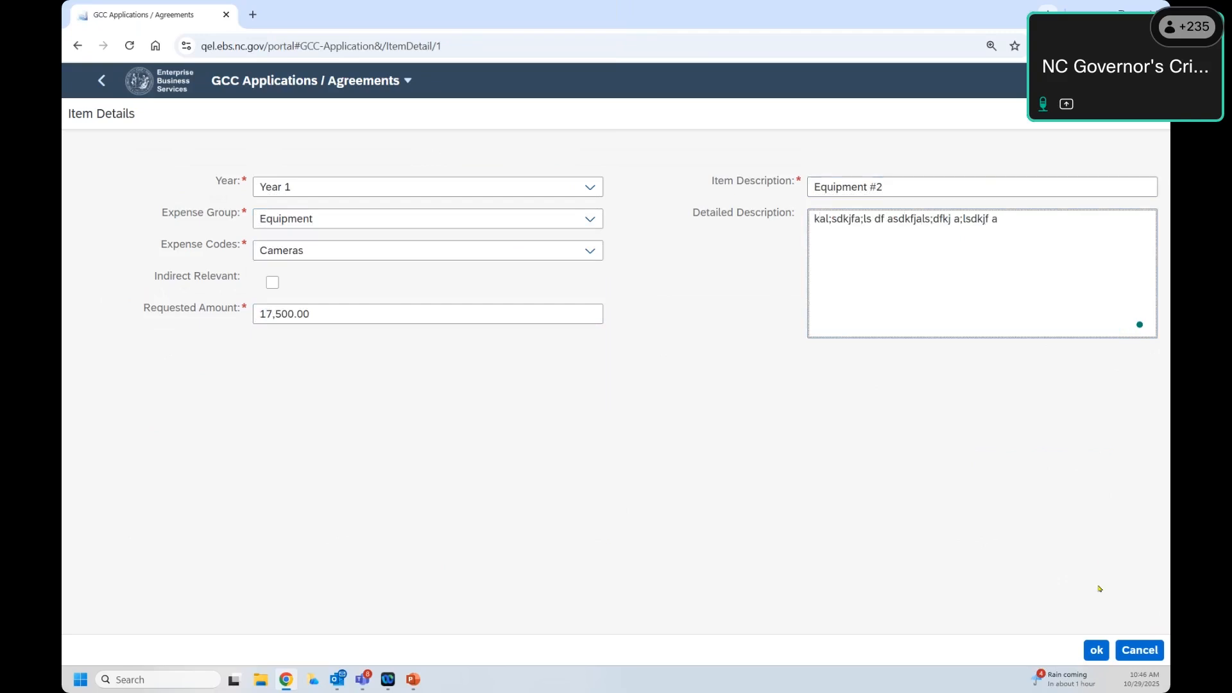
{"action": "left_click", "coordinate": [1096, 650]}
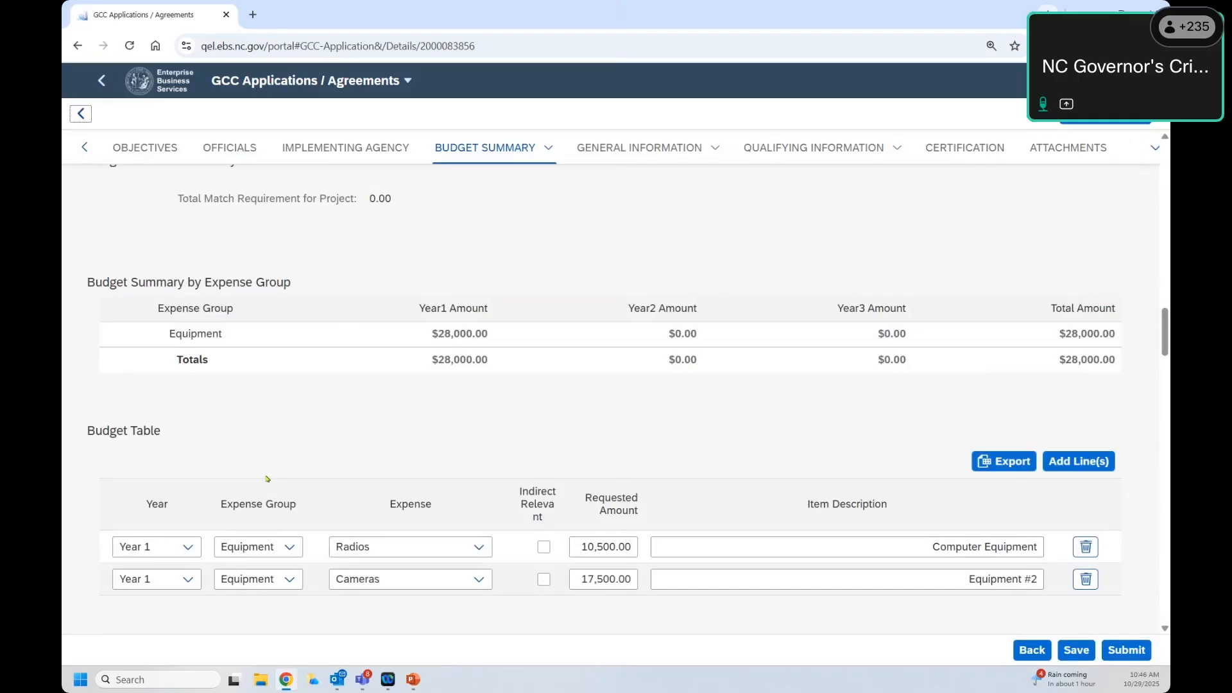
Step: Confirm Equipment totals $28,000.00 for Year 1, then start a third budget line
{"action": "scroll", "coordinate": [270, 456], "scroll_direction": "down", "scroll_amount": 1}
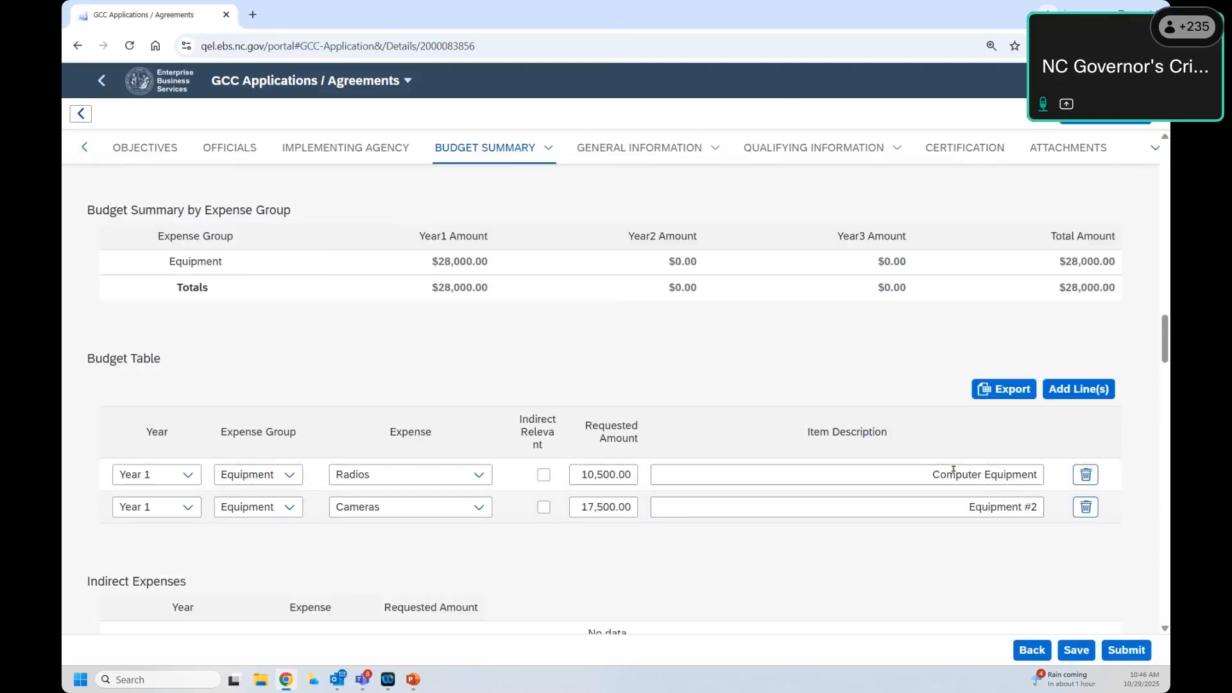
{"action": "scroll", "coordinate": [239, 217], "scroll_direction": "up", "scroll_amount": 1}
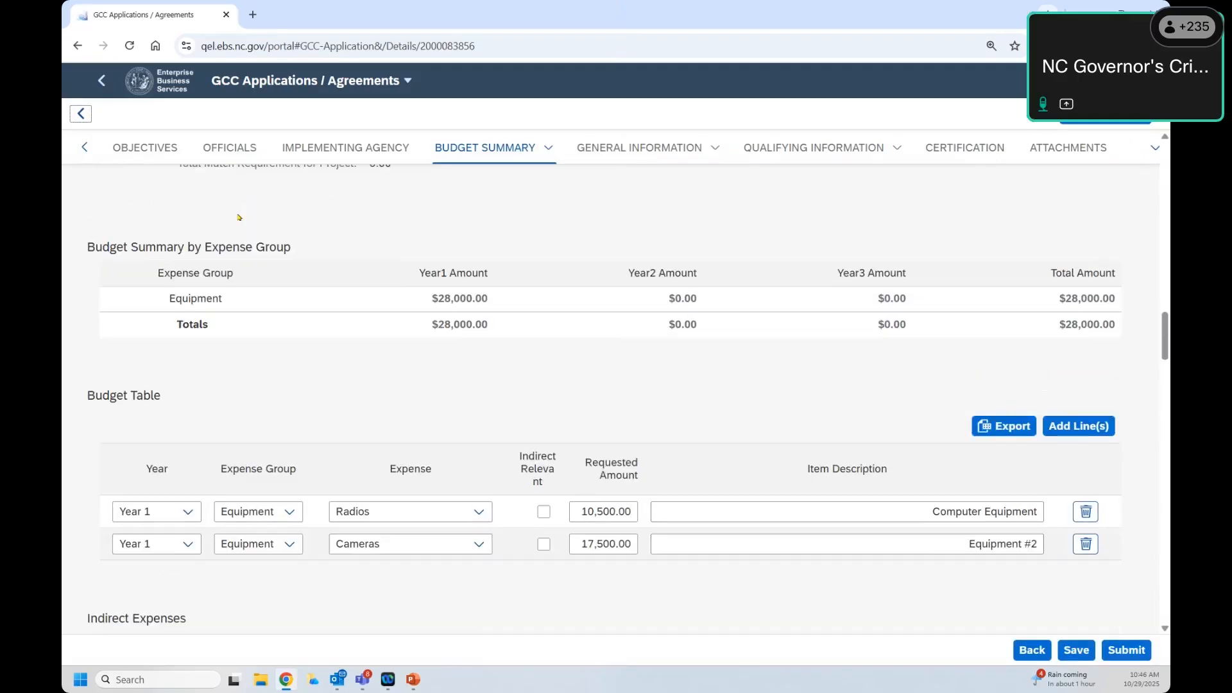
{"action": "scroll", "coordinate": [257, 228], "scroll_direction": "down", "scroll_amount": 1}
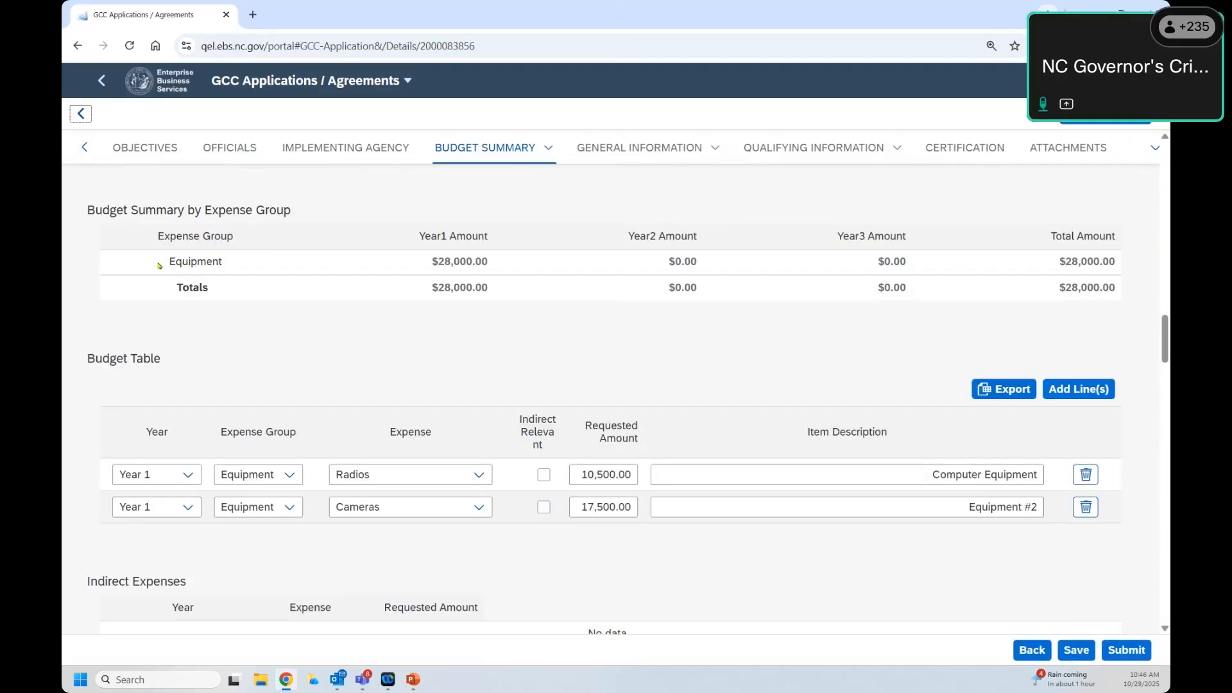
{"action": "left_click_drag", "start_coordinate": [161, 263], "coordinate": [232, 263]}
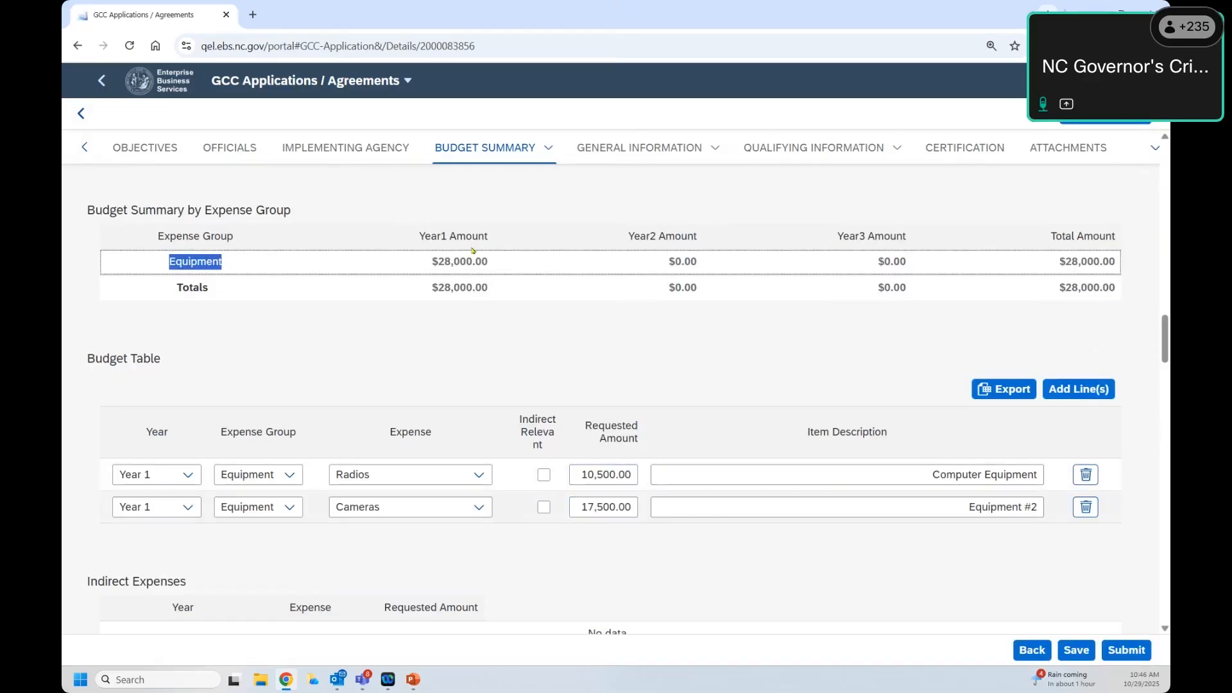
{"action": "left_click_drag", "start_coordinate": [513, 271], "coordinate": [416, 269]}
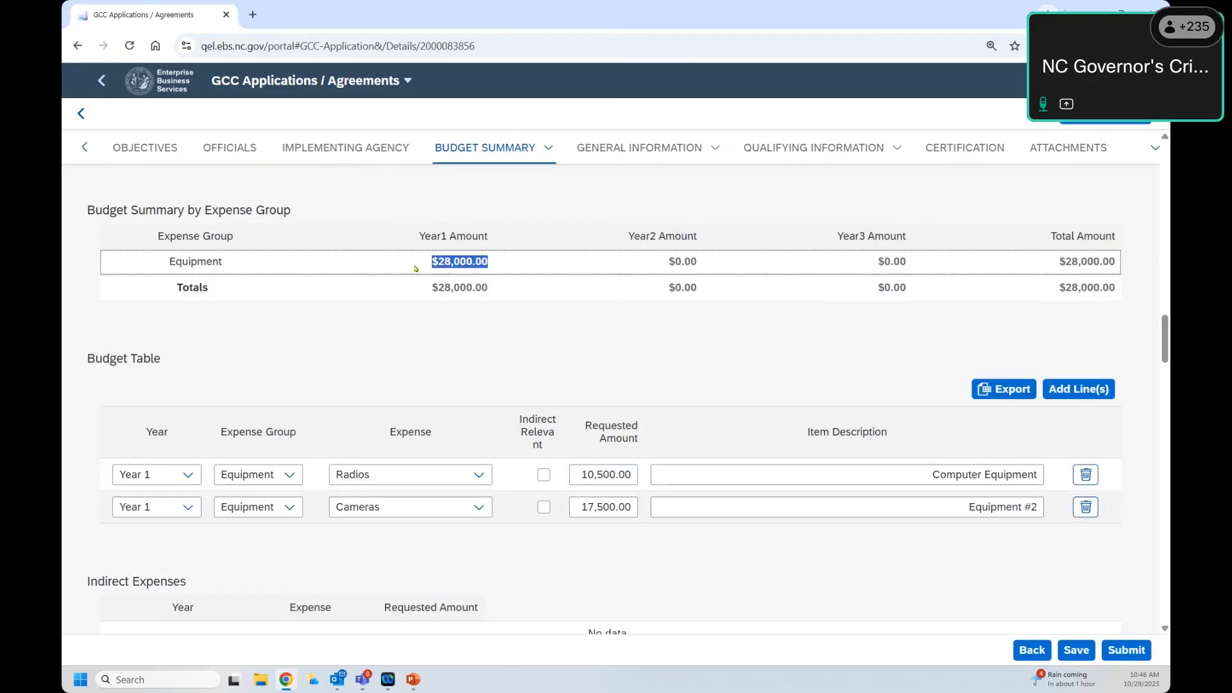
{"action": "left_click", "coordinate": [447, 240]}
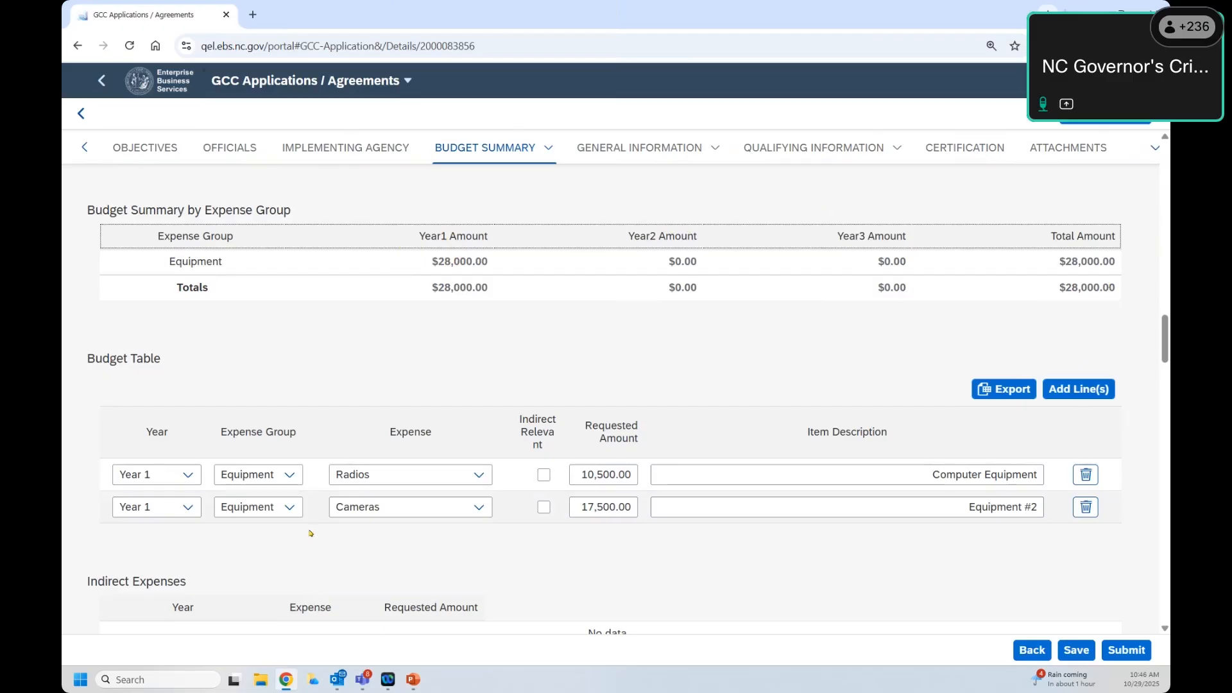
{"action": "left_click", "coordinate": [1068, 393]}
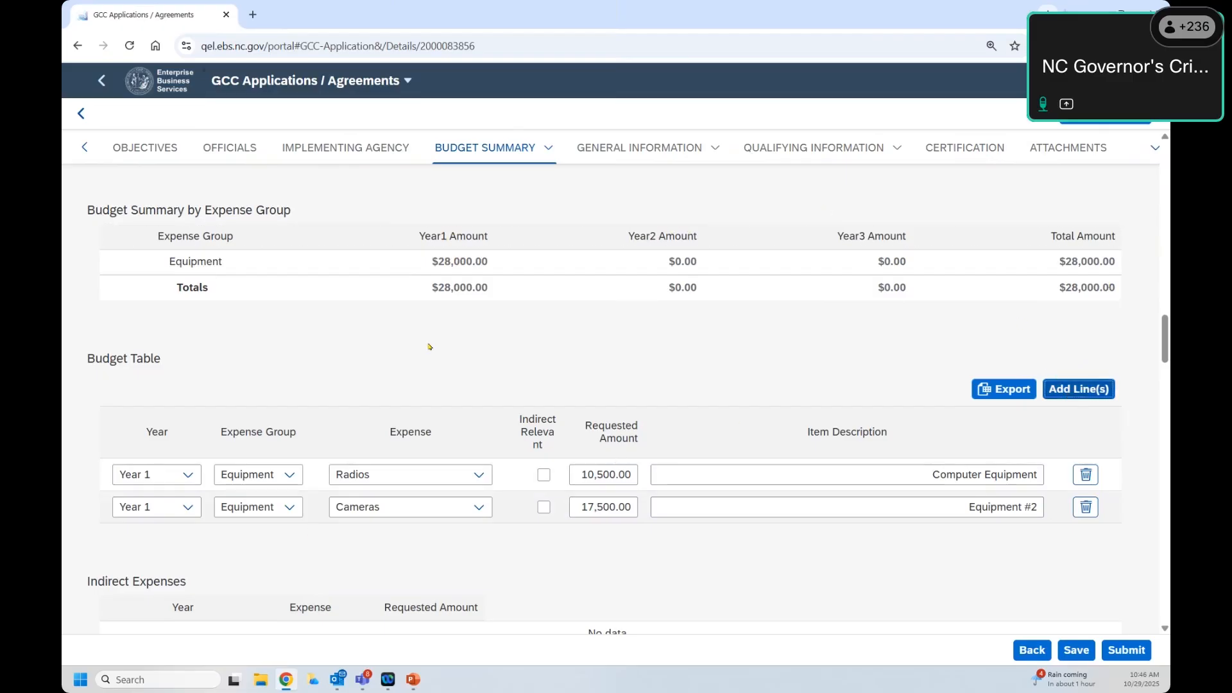
Step: Classify the new budget line as Year 2, Equipment expense group, Cameras expense code
{"action": "left_click", "coordinate": [596, 192]}
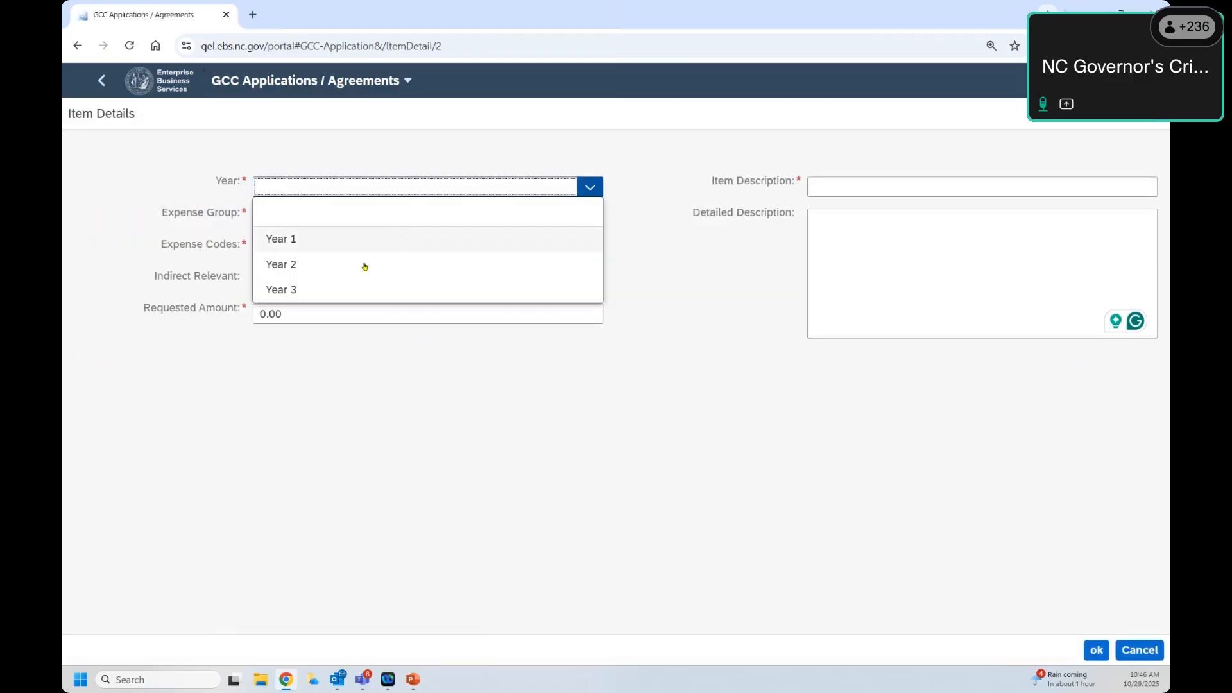
{"action": "left_click", "coordinate": [360, 264]}
{"action": "left_click", "coordinate": [598, 226]}
{"action": "left_click", "coordinate": [452, 270]}
{"action": "left_click", "coordinate": [589, 250]}
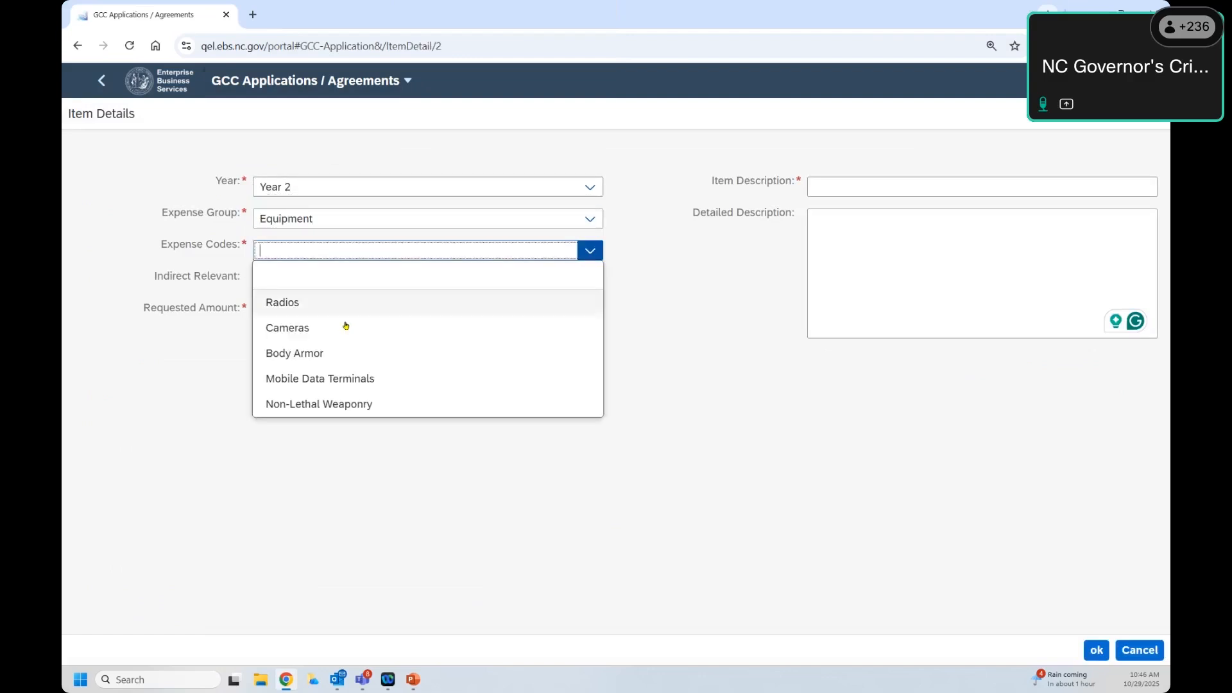
{"action": "left_click", "coordinate": [312, 330]}
Step: Replace the 0.00 requested amount with 45000
{"action": "left_click", "coordinate": [291, 313]}
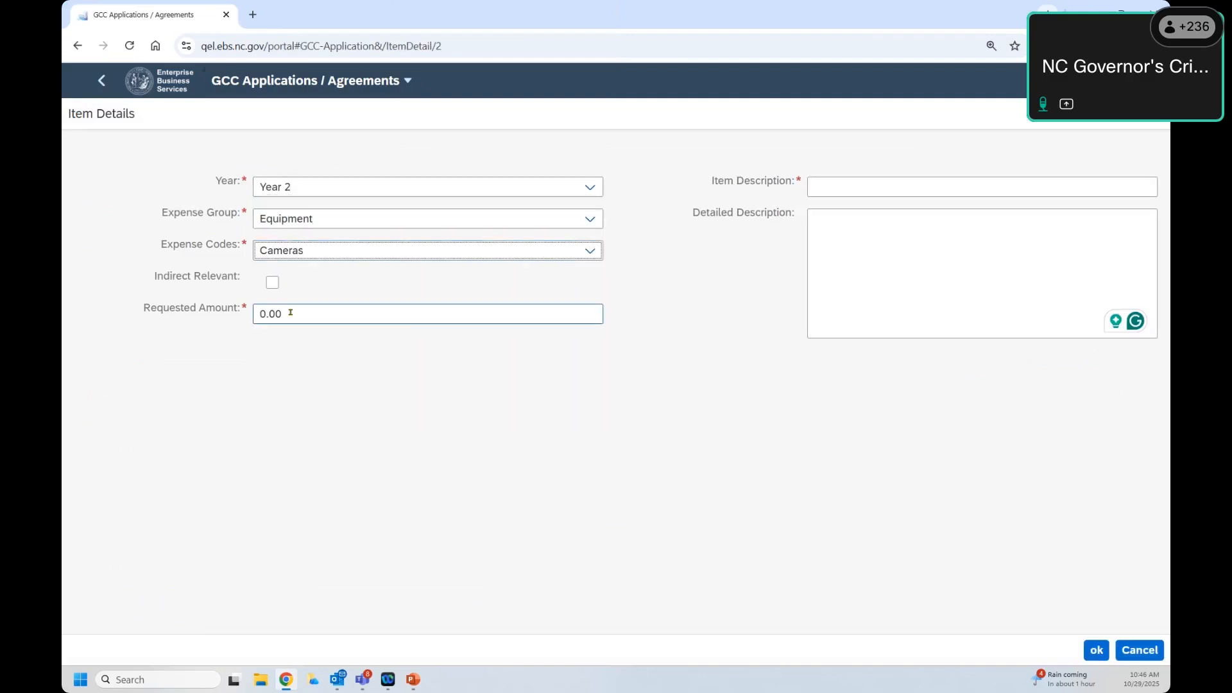
{"action": "left_click", "coordinate": [295, 313]}
{"action": "left_click_drag", "start_coordinate": [302, 314], "coordinate": [243, 308]}
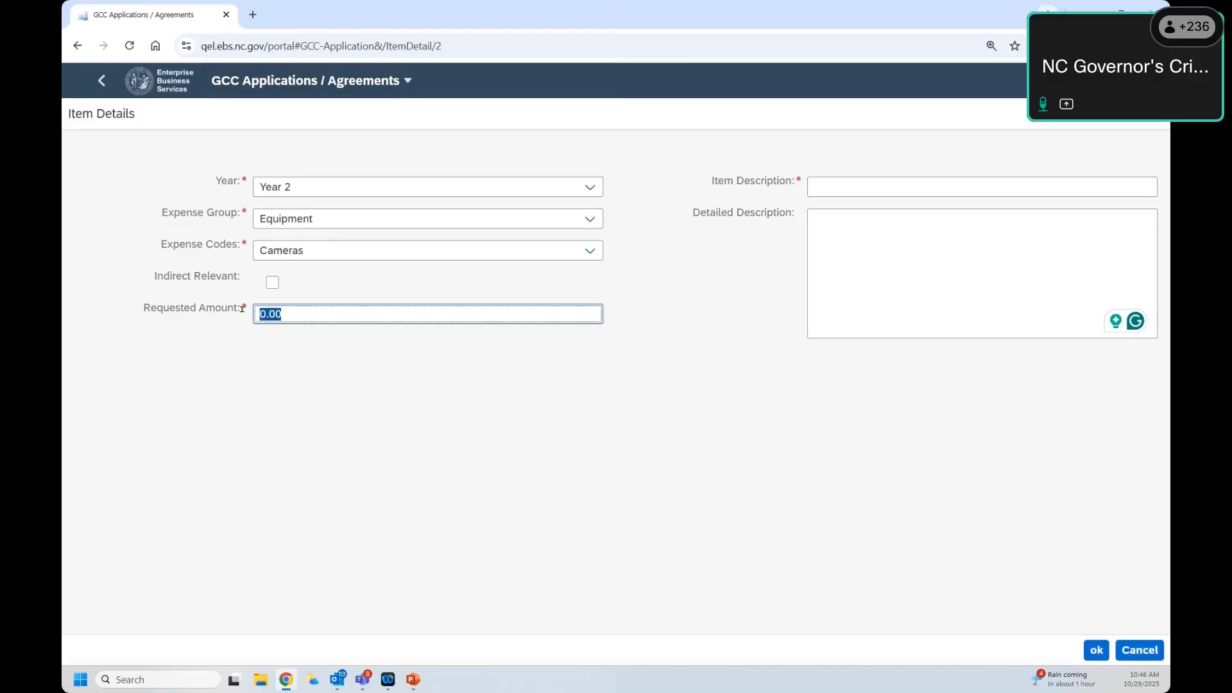
{"action": "type", "text": "45"}
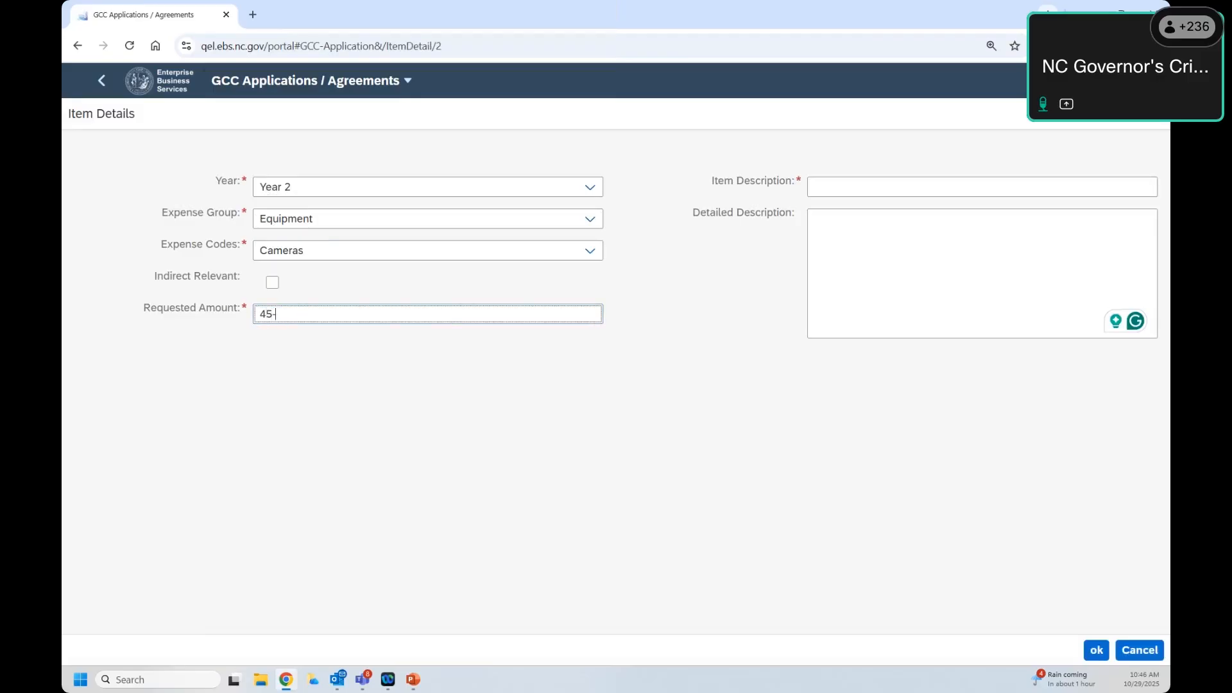
{"action": "type", "text": "000"}
{"action": "key", "text": "Tab"}
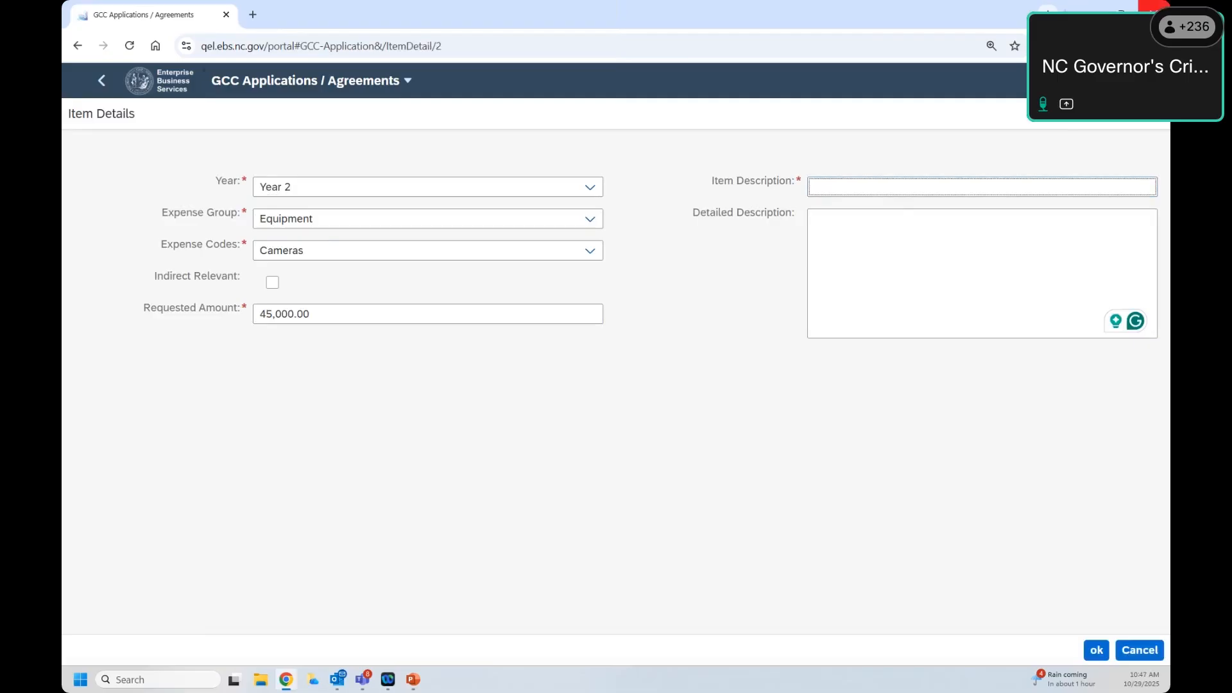
Step: Describe the item as 'Year 3 line' with filler detailed description and save it, bringing totals to $73,000.00
{"action": "type", "text": "Year 3"}
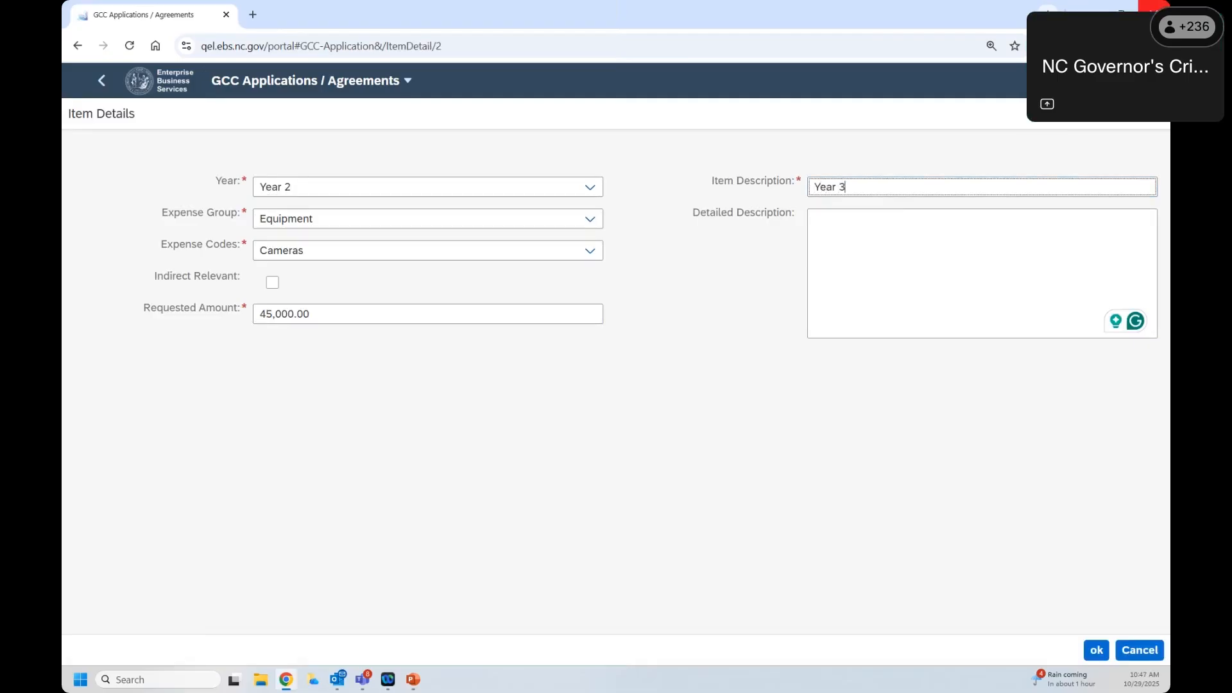
{"action": "type", "text": " line"}
{"action": "key", "text": "Tab"}
{"action": "type", "text": ";laksjdf al;skdjf alkfd"}
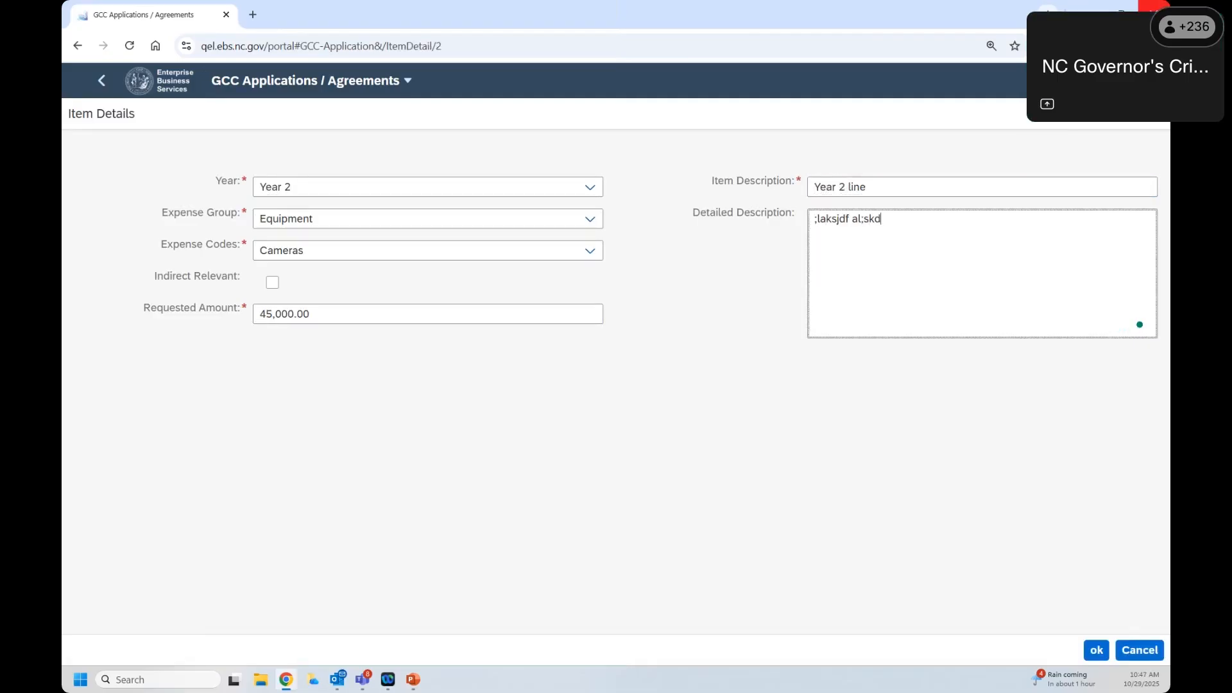
{"action": "left_click", "coordinate": [1096, 650]}
{"action": "left_click", "coordinate": [666, 261]}
{"action": "left_click_drag", "start_coordinate": [641, 262], "coordinate": [684, 263]}
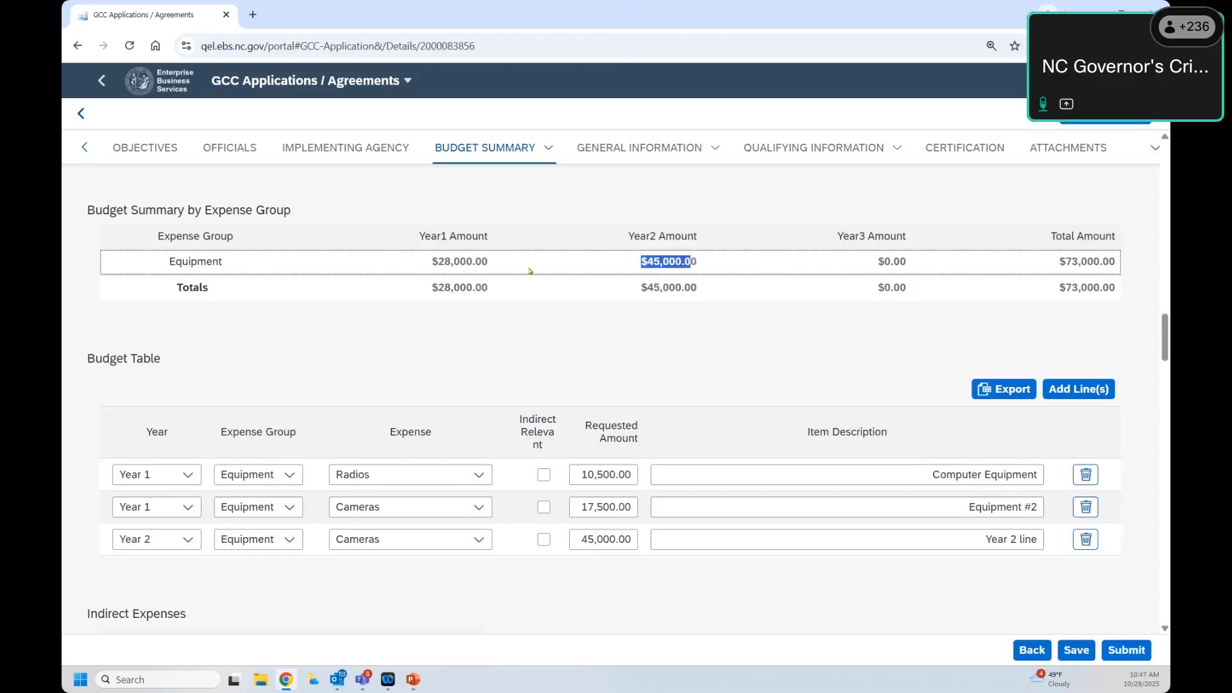
{"action": "left_click_drag", "start_coordinate": [993, 236], "coordinate": [1105, 273]}
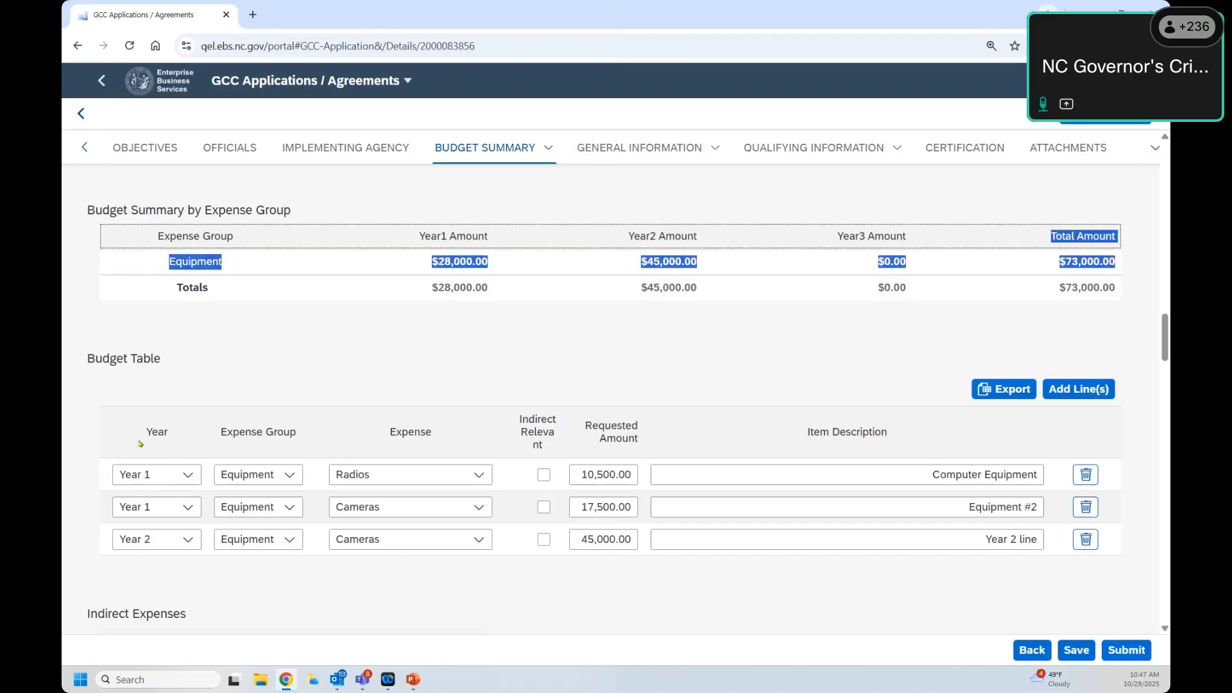
{"action": "scroll", "coordinate": [139, 444], "scroll_direction": "down", "scroll_amount": 1}
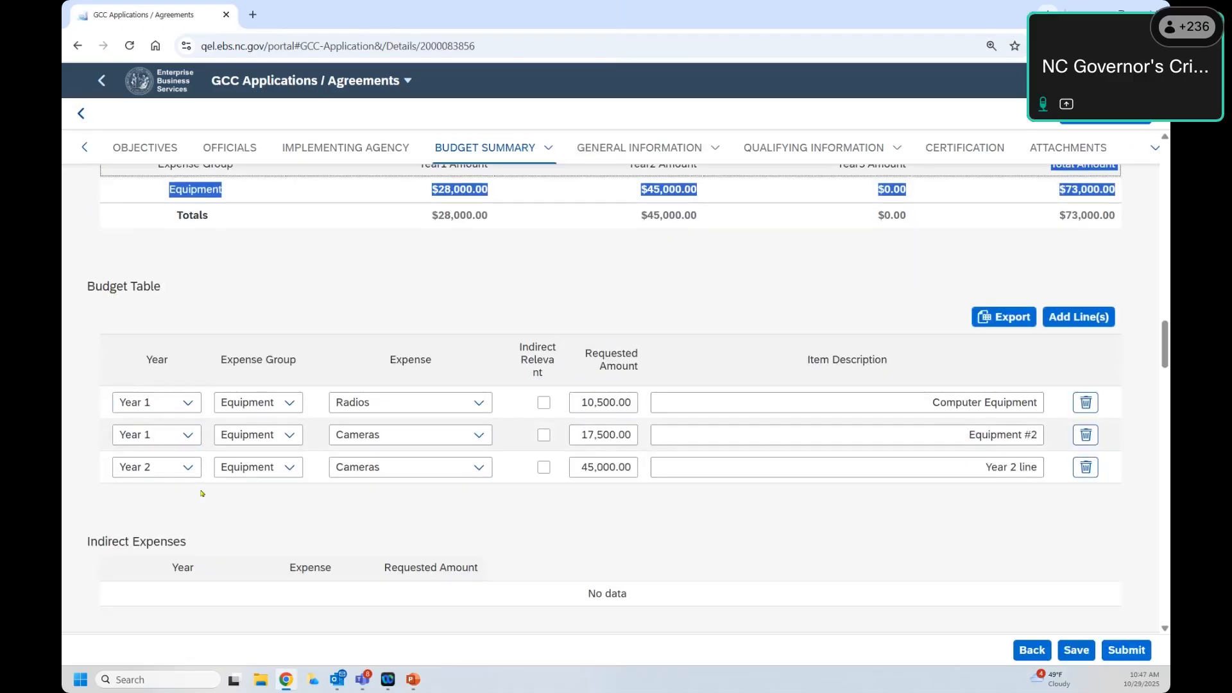
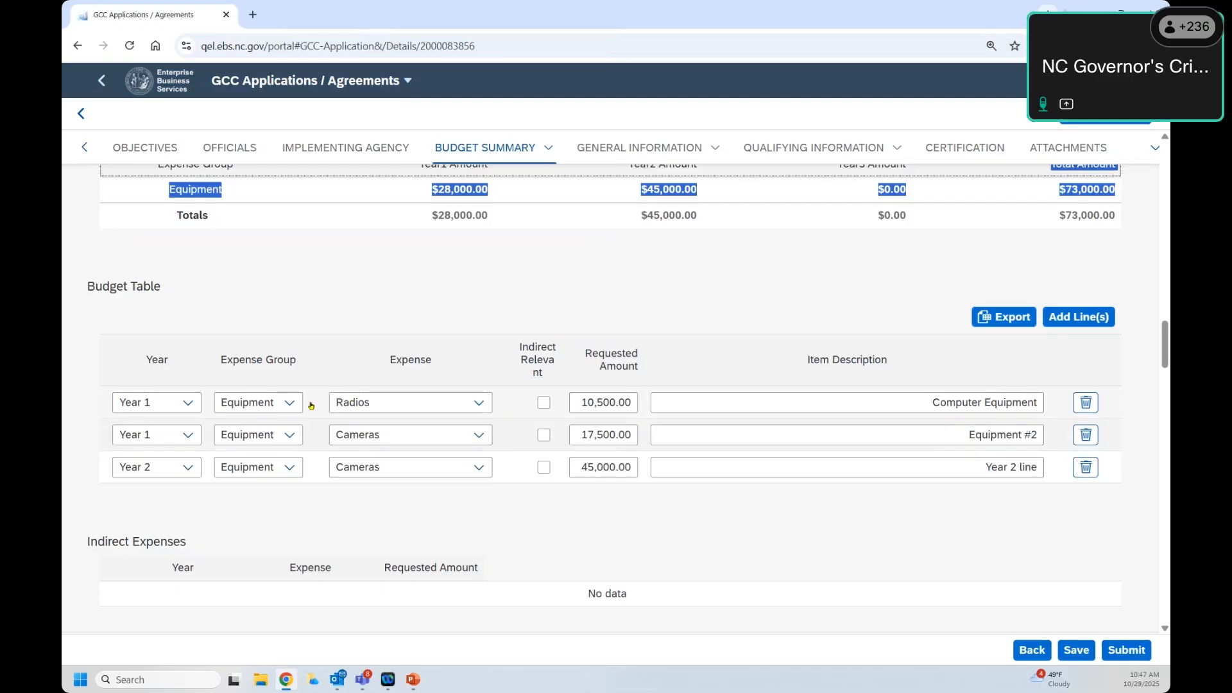
Step: Keep Equipment on the first line and open the Year 1 Radios line's Item Details (10,500.00)
{"action": "left_click", "coordinate": [288, 403]}
{"action": "left_click", "coordinate": [254, 454]}
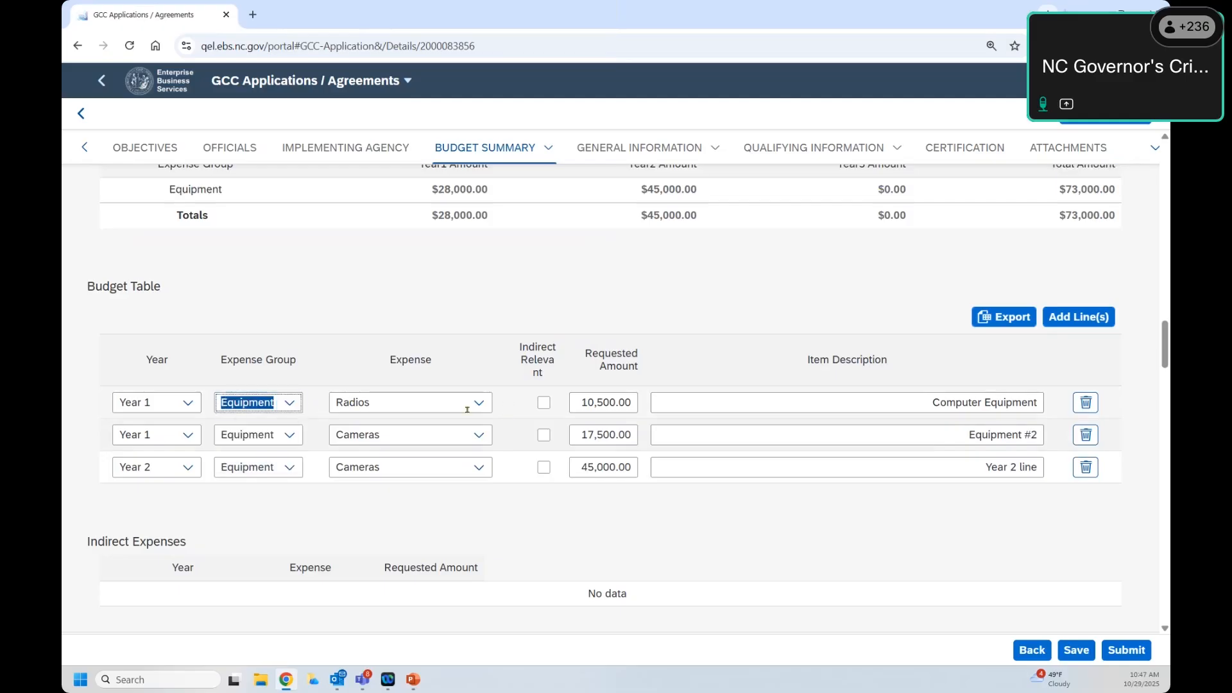
{"action": "left_click", "coordinate": [510, 406]}
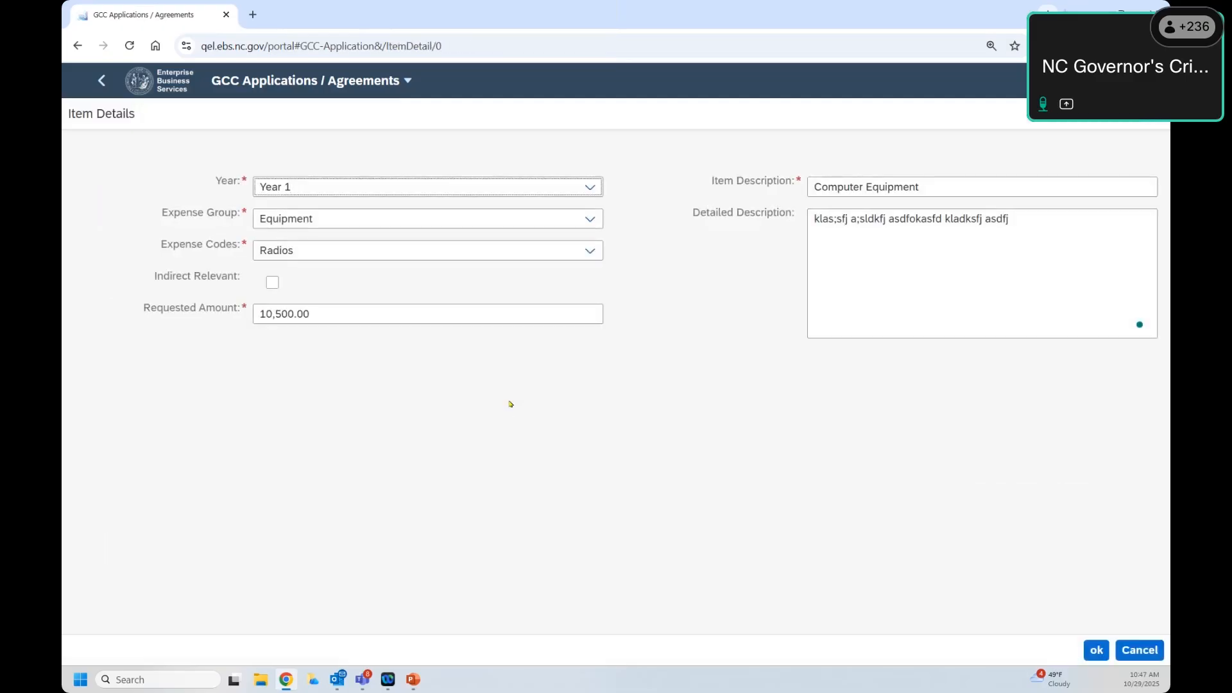
Step: Overwrite the Radios line's Year with 'Radio Equipment Purachase' and accept, leaving its Year blank
{"action": "left_click_drag", "start_coordinate": [310, 190], "coordinate": [306, 234]}
{"action": "type", "text": "RAdio Eq"}
{"action": "key", "text": "BackSpace"}
{"action": "key", "text": "BackSpace"}
{"action": "key", "text": "BackSpace"}
{"action": "key", "text": "BackSpace"}
{"action": "key", "text": "BackSpace"}
{"action": "key", "text": "BackSpace"}
{"action": "key", "text": "BackSpace"}
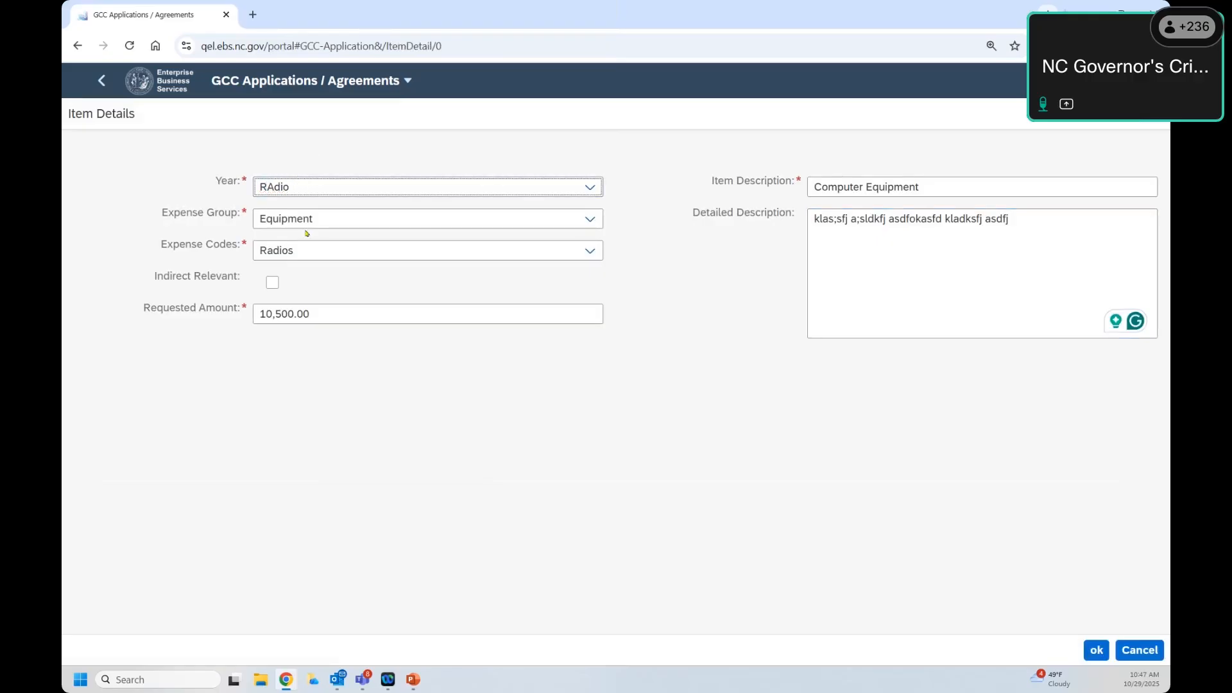
{"action": "type", "text": "adio Equipment p"}
{"action": "key", "text": "BackSpace"}
{"action": "type", "text": "Purachase"}
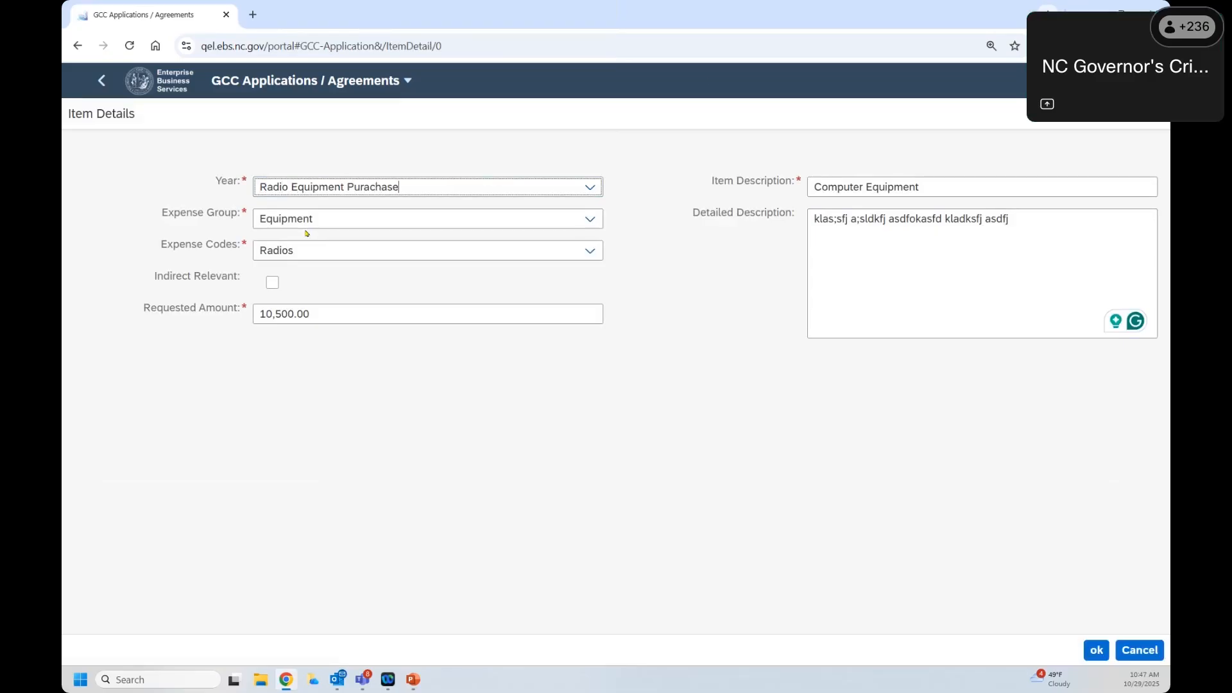
{"action": "left_click", "coordinate": [638, 407]}
{"action": "left_click", "coordinate": [1096, 652]}
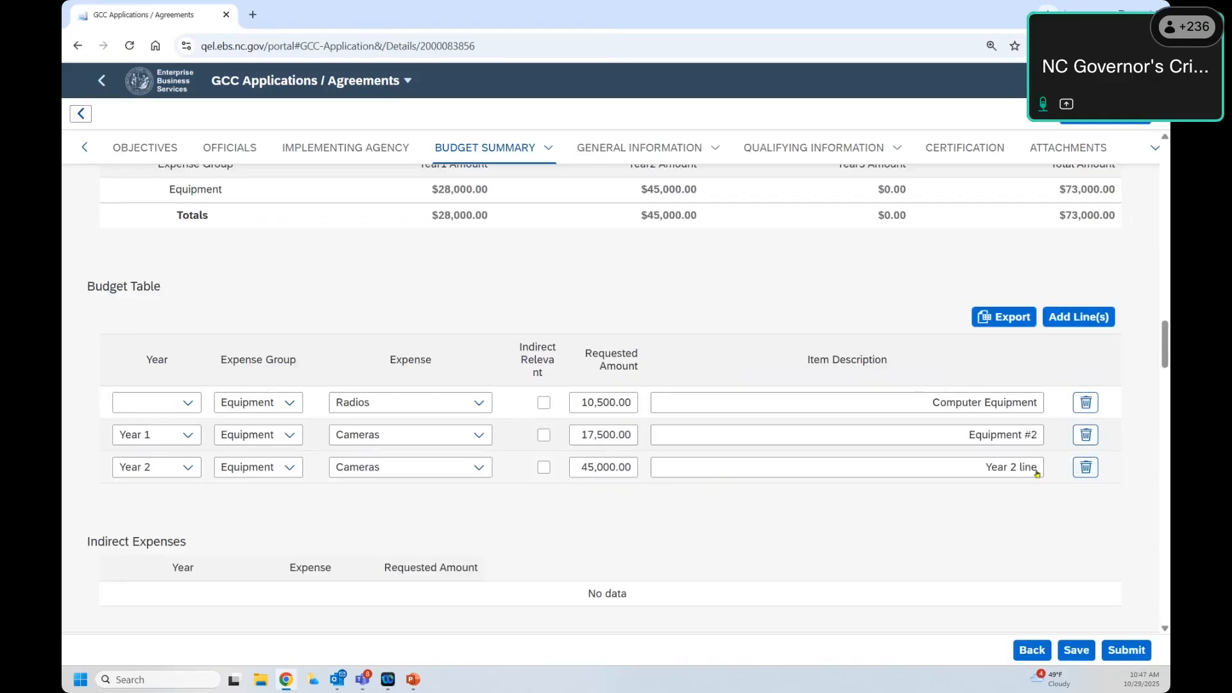
Step: Delete the Year 2 Cameras budget line, leaving Equipment at $28,000.00
{"action": "left_click", "coordinate": [1093, 470]}
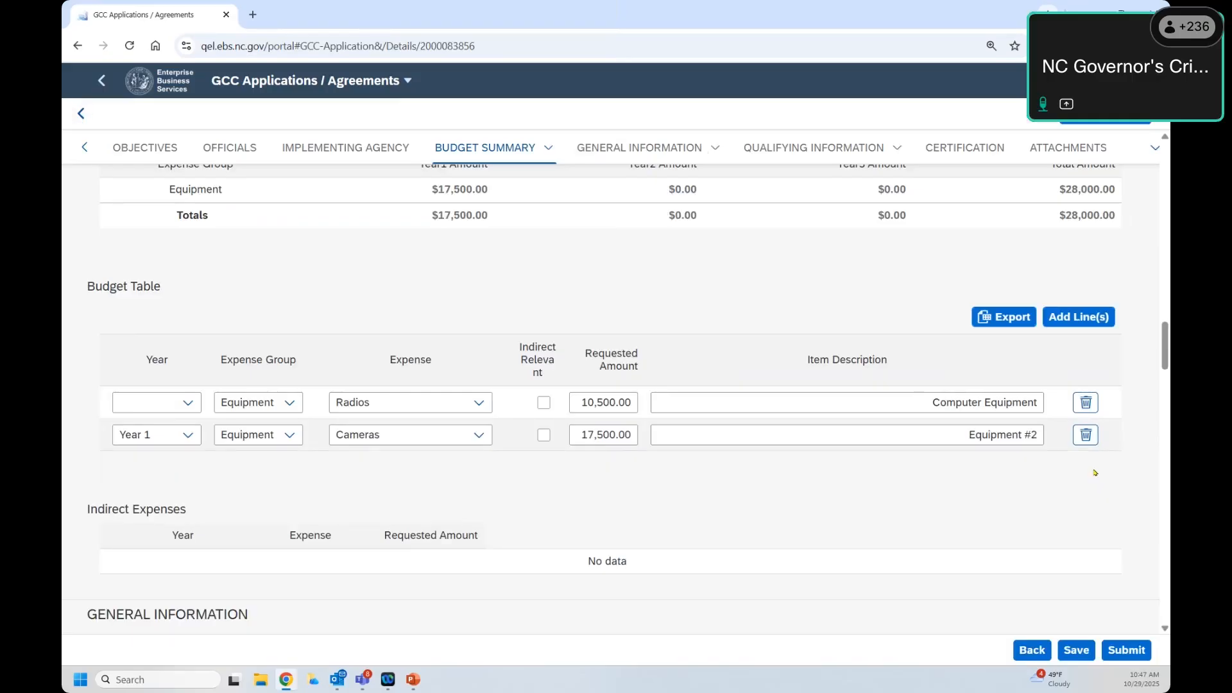
{"action": "scroll", "coordinate": [700, 244], "scroll_direction": "up", "scroll_amount": 1}
{"action": "left_click_drag", "start_coordinate": [668, 261], "coordinate": [704, 295]}
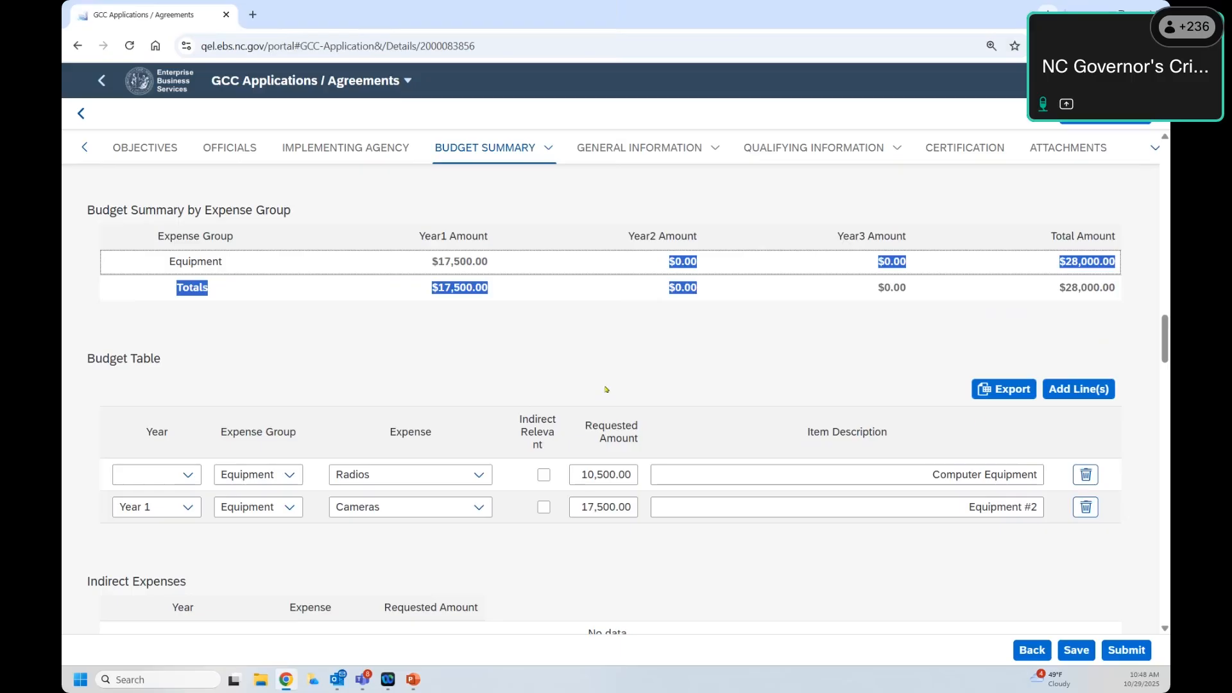
{"action": "scroll", "coordinate": [606, 389], "scroll_direction": "down", "scroll_amount": 1}
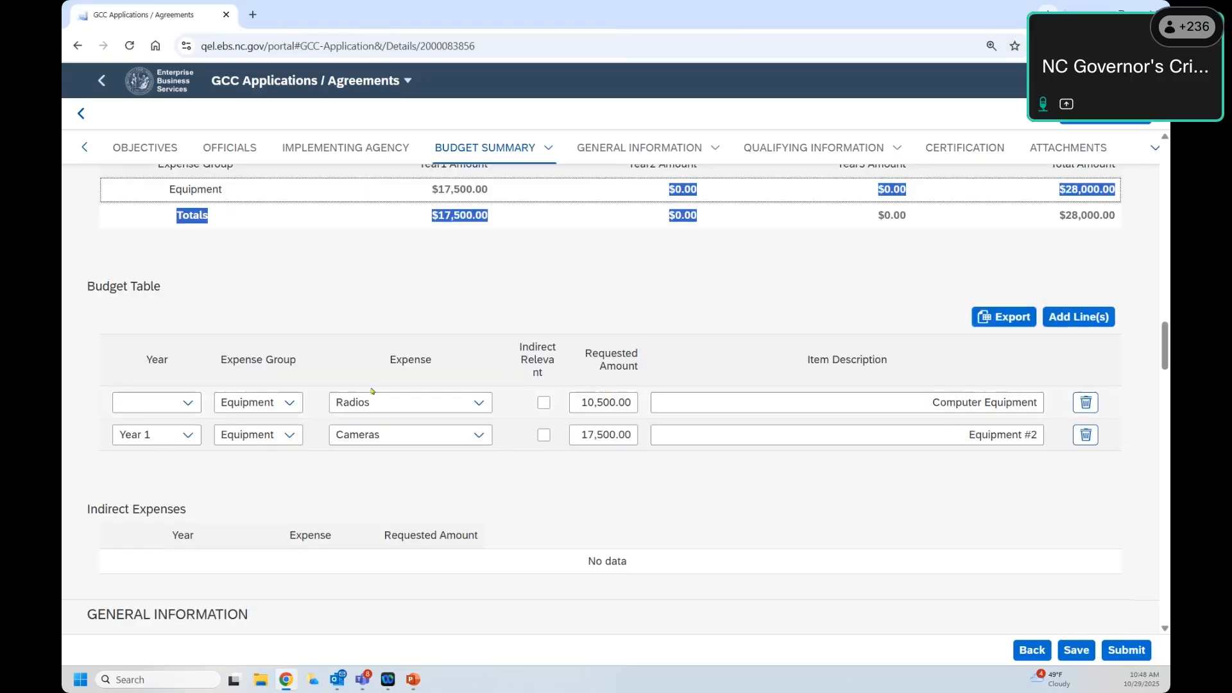
Step: Open the first line's item details and cancel without changes
{"action": "left_click", "coordinate": [481, 412]}
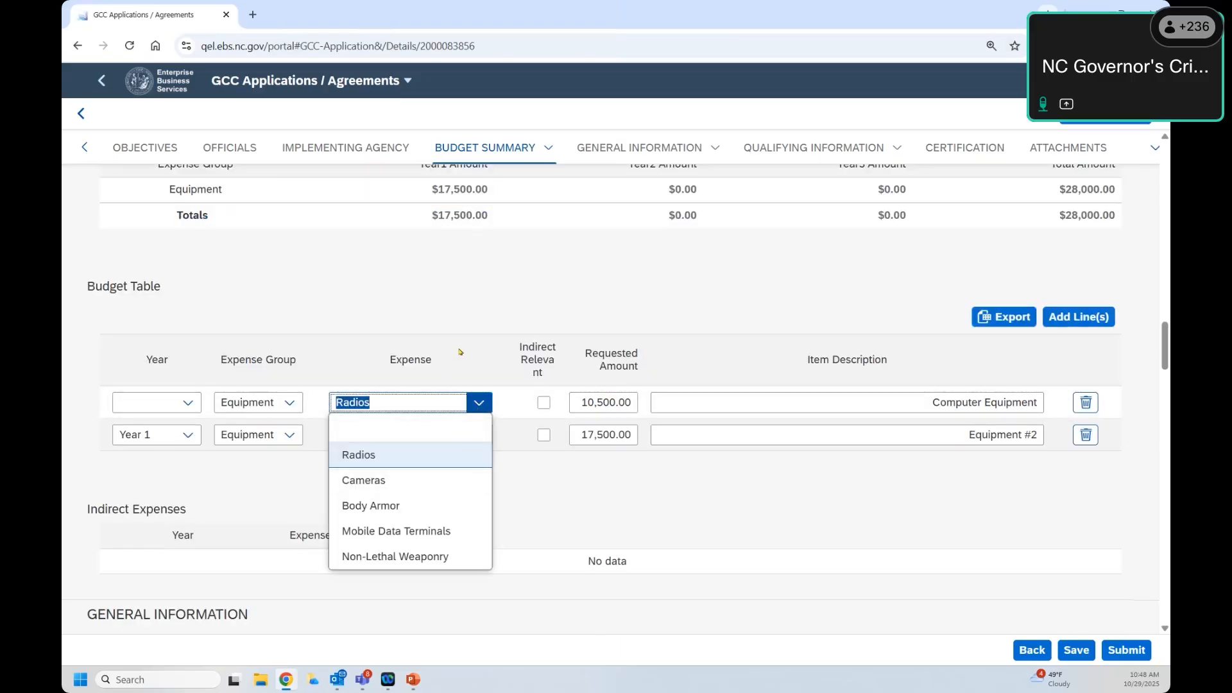
{"action": "left_click", "coordinate": [503, 394]}
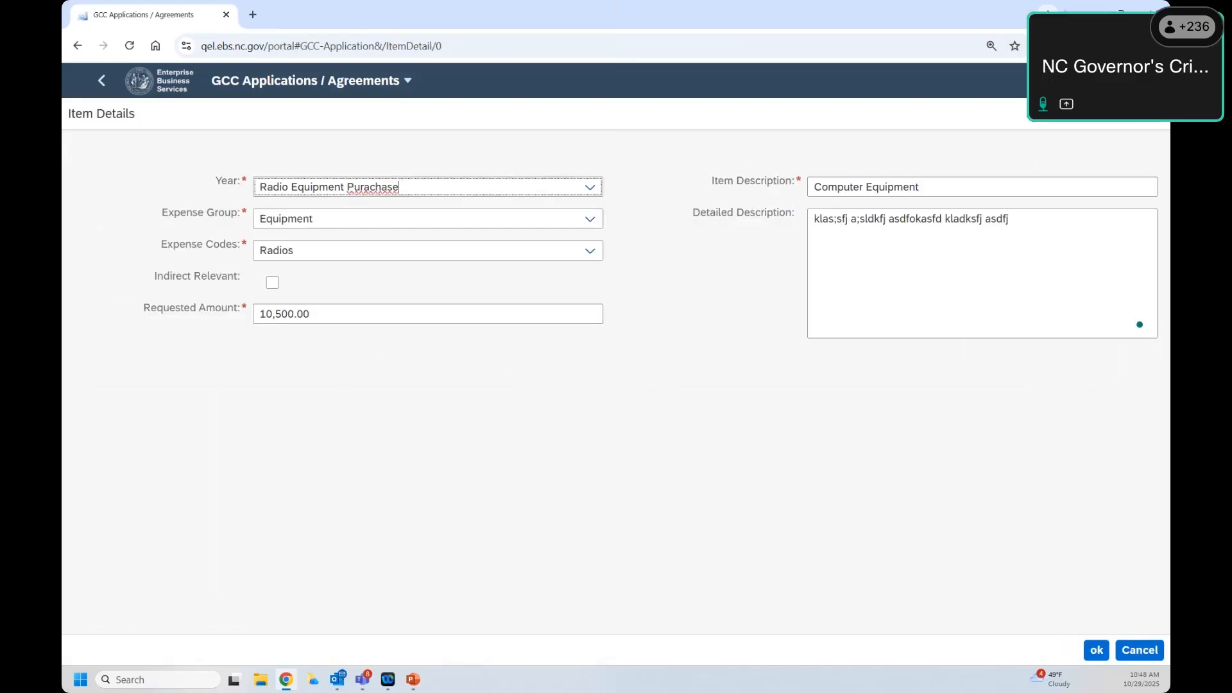
{"action": "left_click", "coordinate": [1140, 650]}
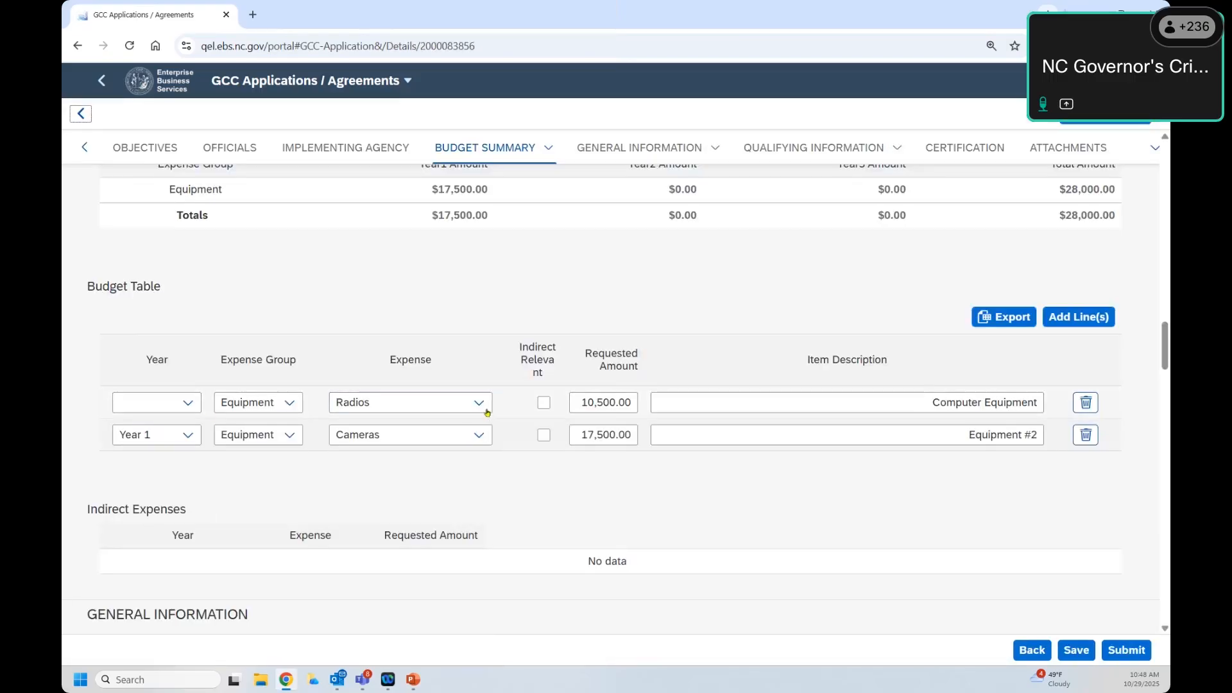
Step: Set the 10,500.00 line to Cameras, Equipment, Year 1, then check and close its item details
{"action": "left_click", "coordinate": [446, 396]}
{"action": "left_click", "coordinate": [363, 480]}
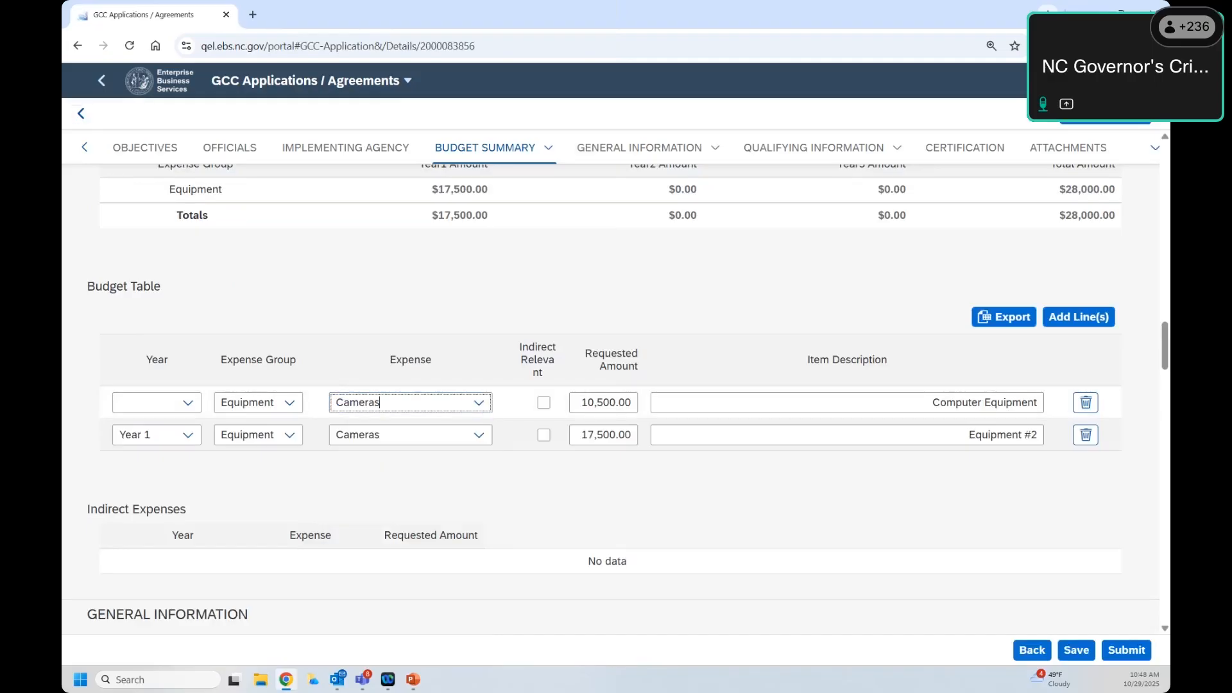
{"action": "left_click", "coordinate": [287, 403]}
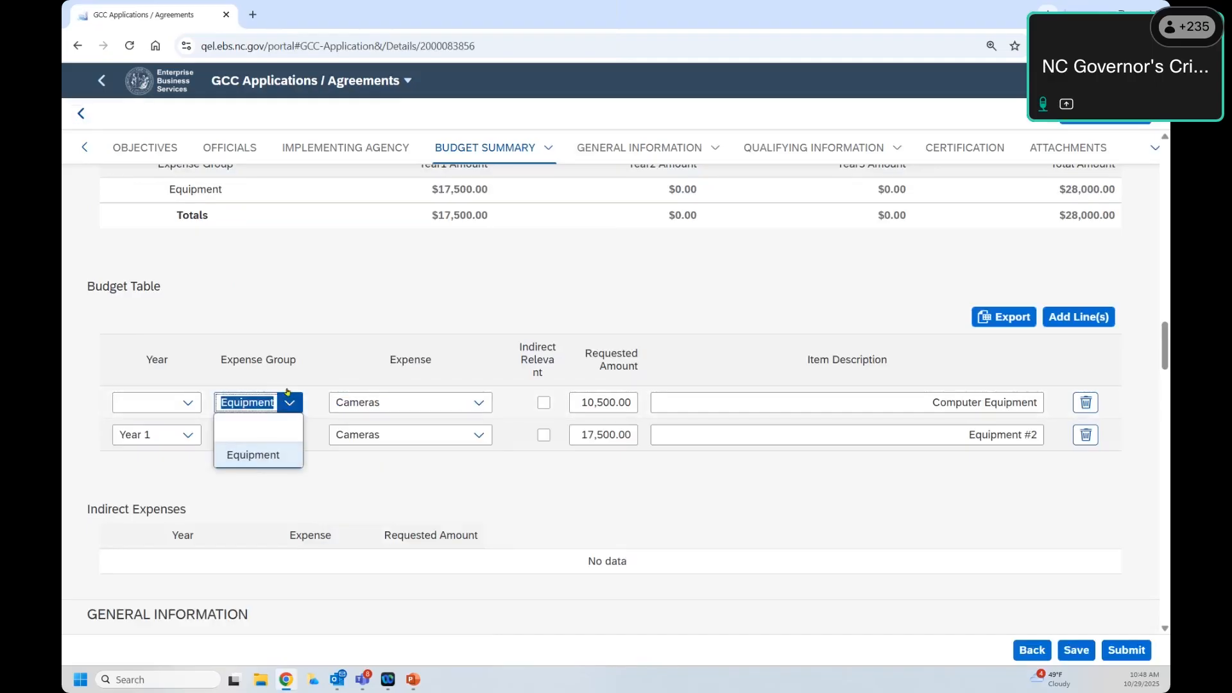
{"action": "left_click", "coordinate": [370, 371]}
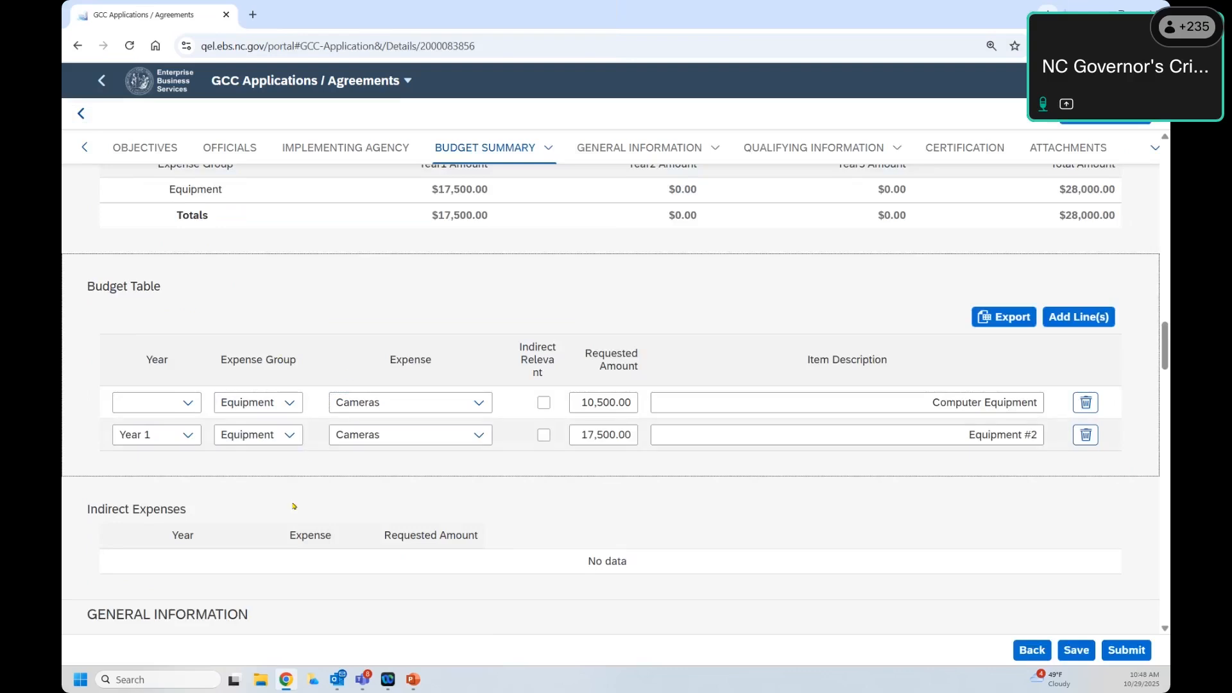
{"action": "left_click", "coordinate": [187, 403]}
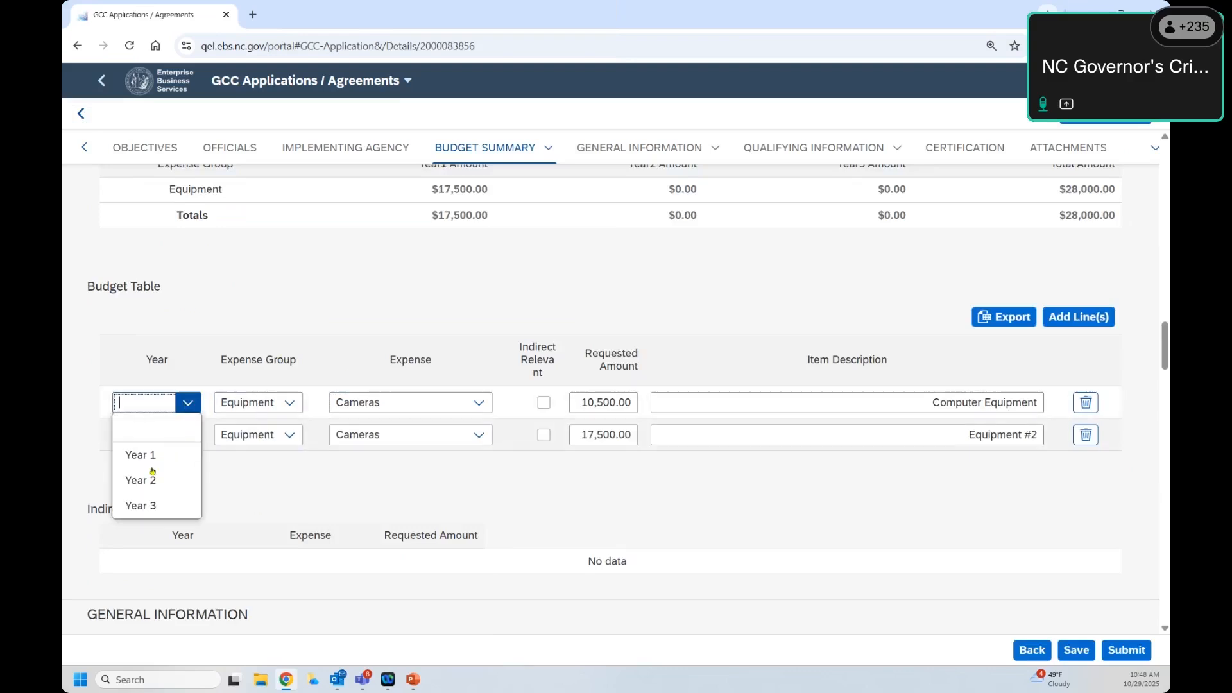
{"action": "left_click", "coordinate": [140, 480]}
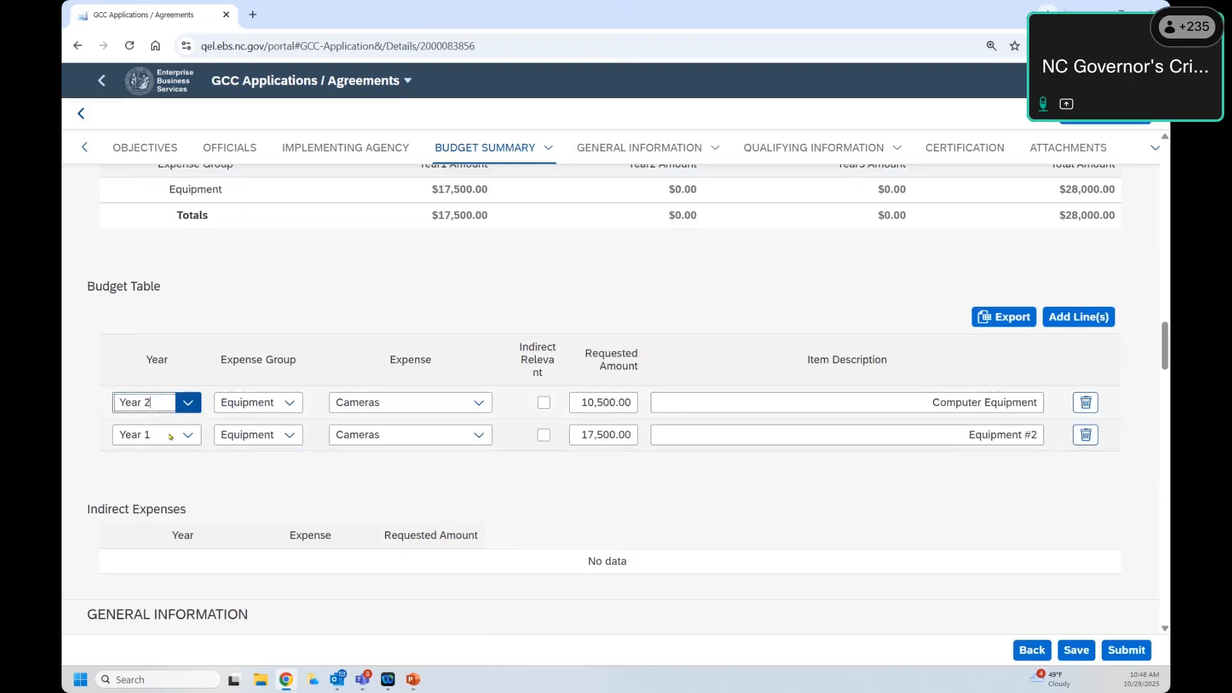
{"action": "left_click", "coordinate": [186, 402]}
{"action": "left_click", "coordinate": [157, 457]}
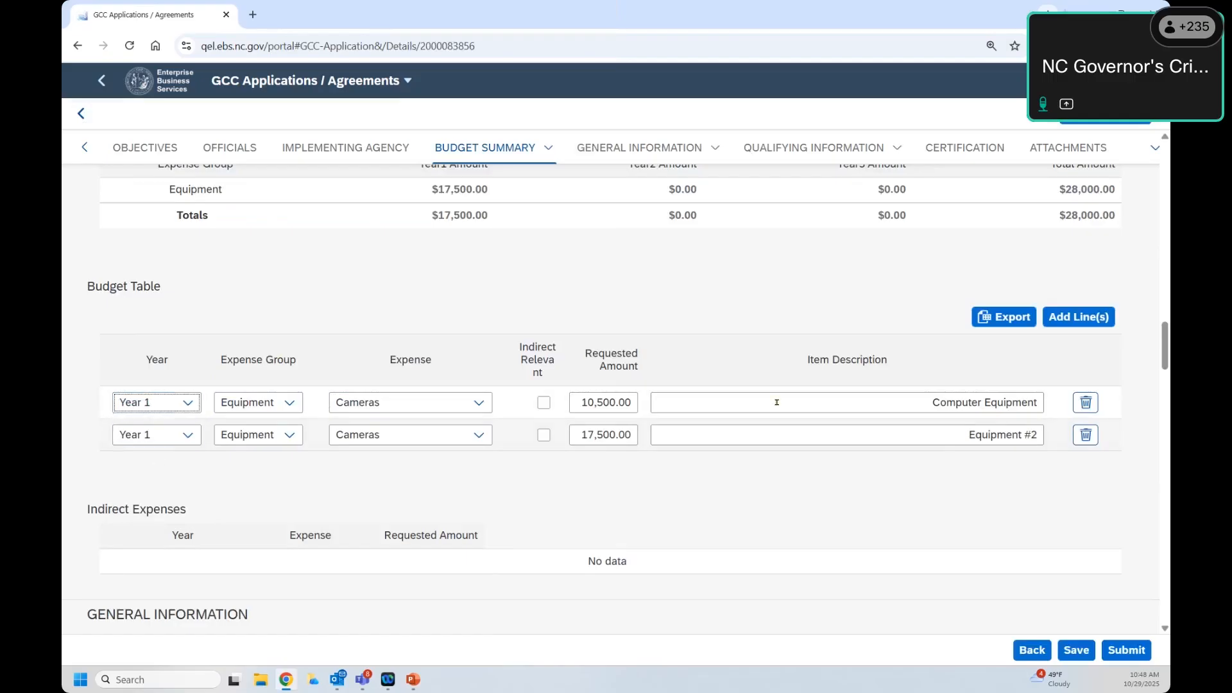
{"action": "left_click", "coordinate": [523, 408]}
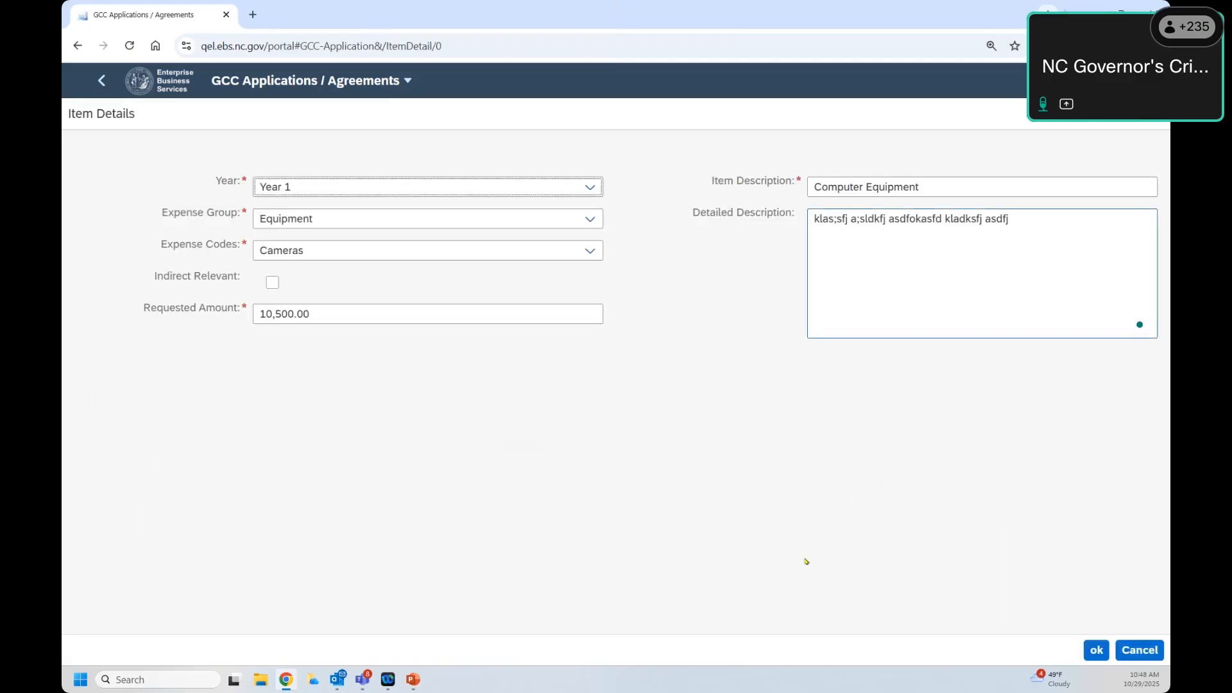
{"action": "left_click", "coordinate": [1096, 650]}
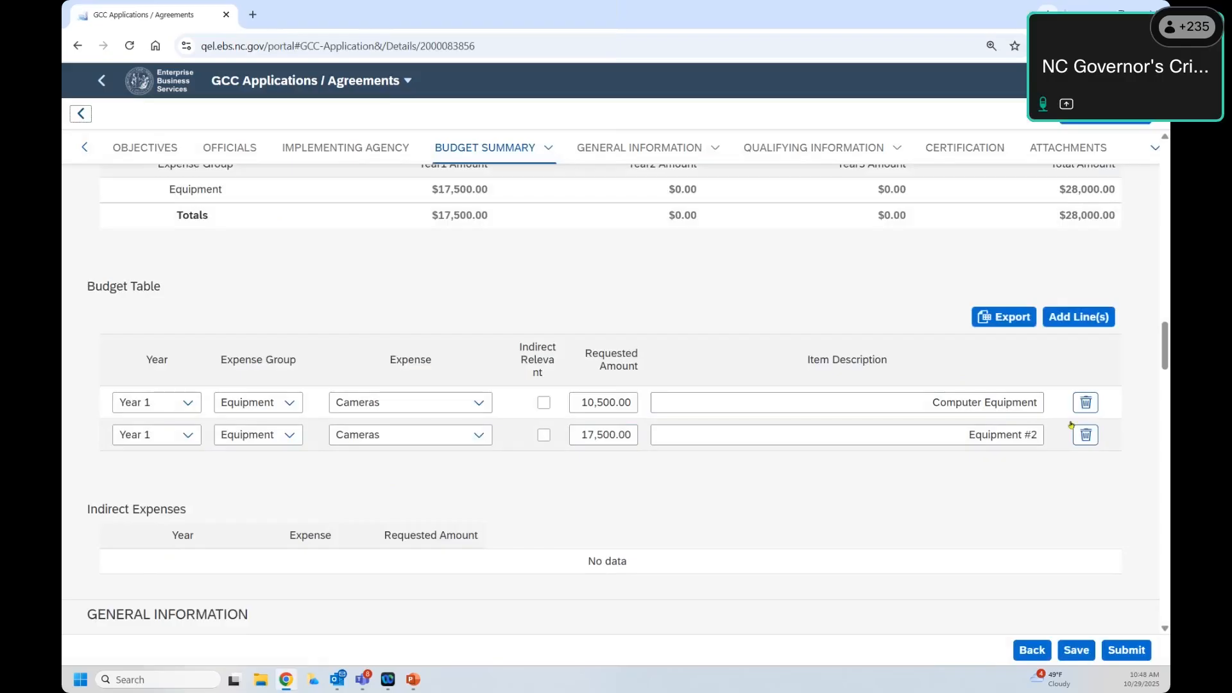
Step: Add a new budget line of 10,000.00 for Year 1, Equipment, Body Armor
{"action": "left_click", "coordinate": [1061, 324]}
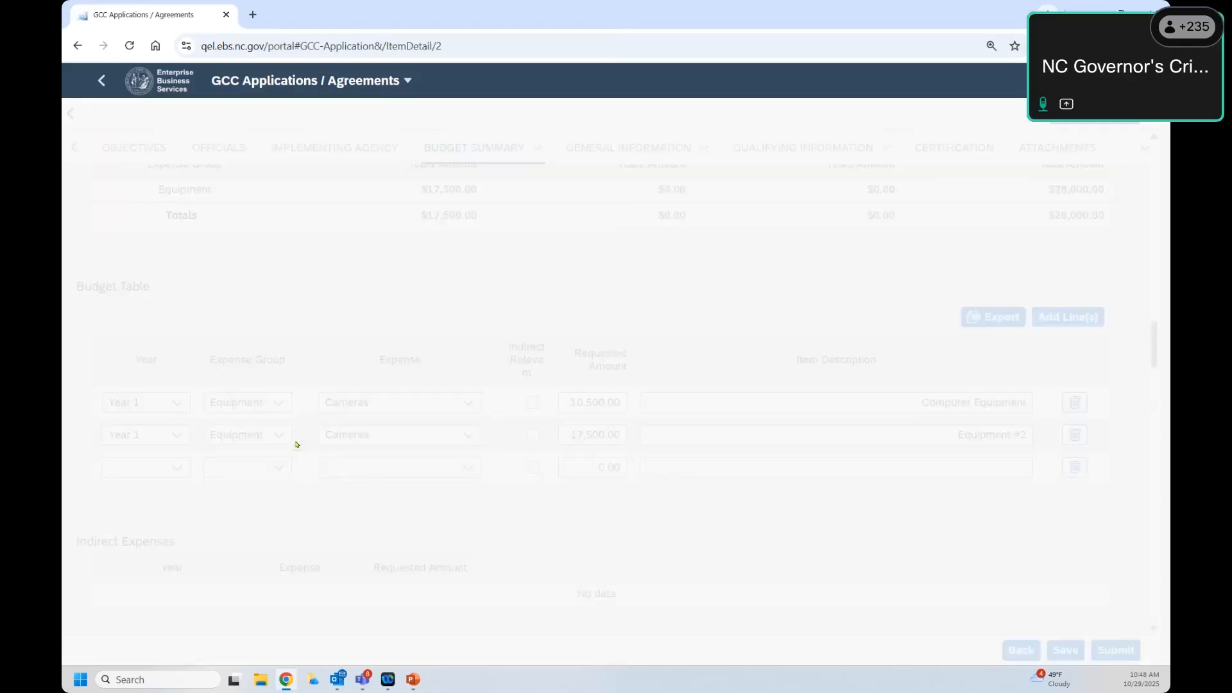
{"action": "left_click", "coordinate": [290, 317]}
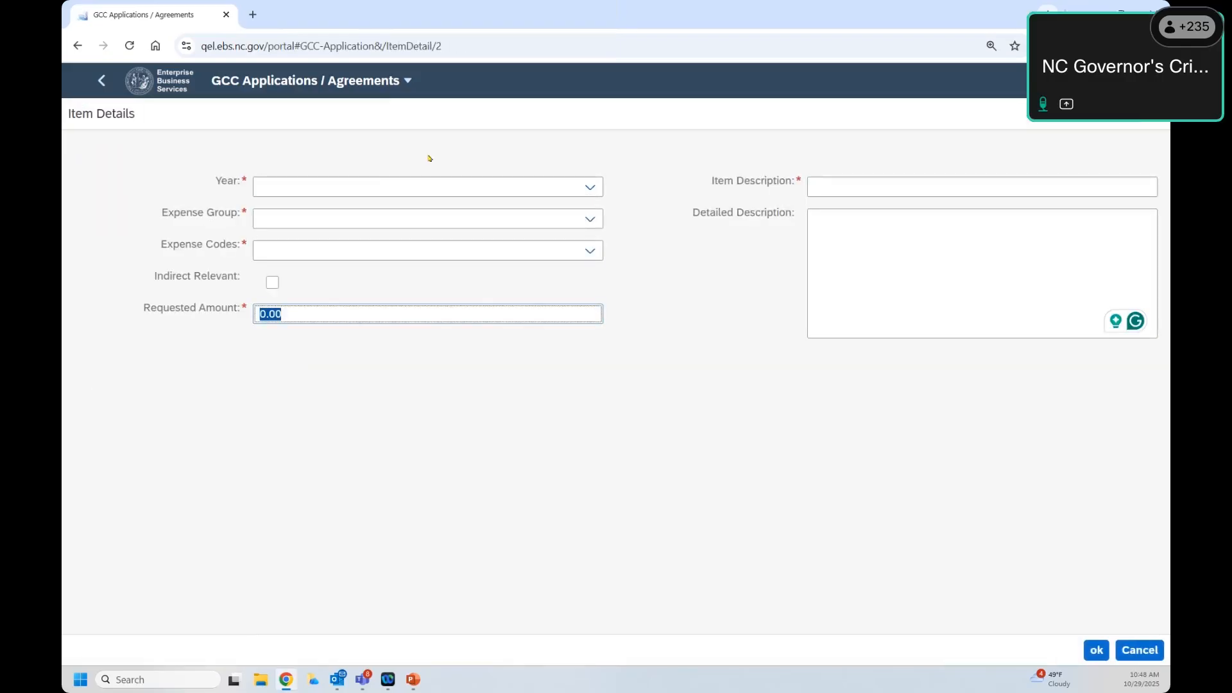
{"action": "type", "text": "10000"}
{"action": "left_click", "coordinate": [442, 197]}
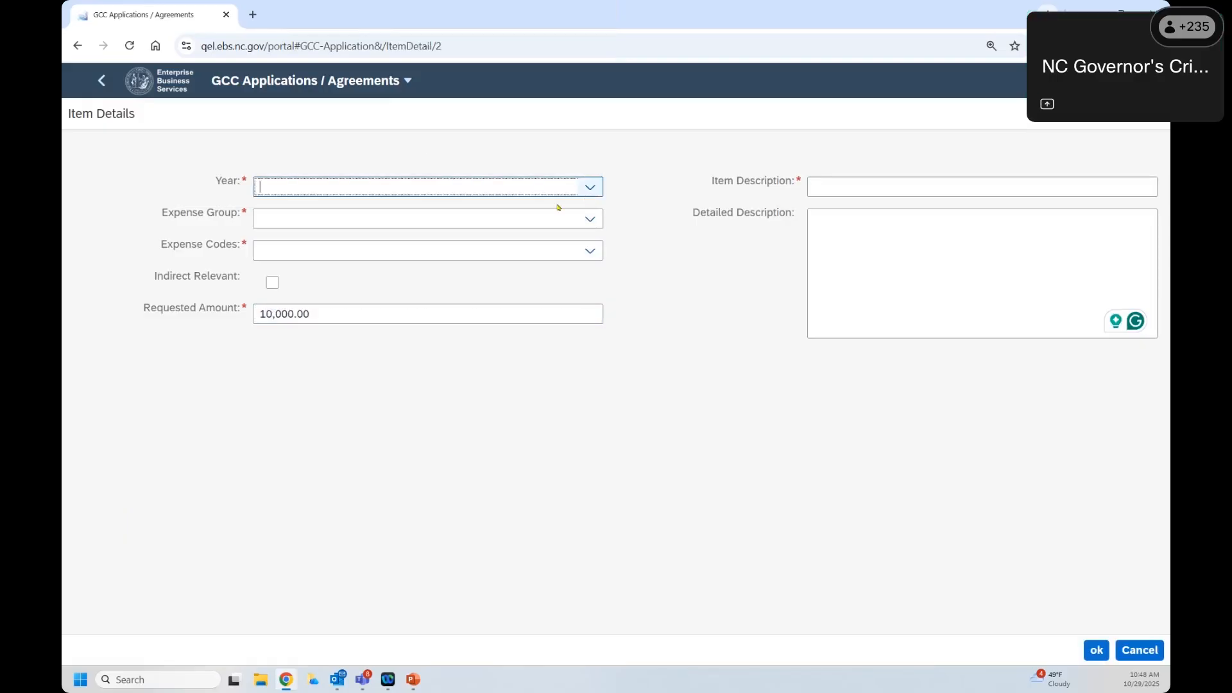
{"action": "left_click", "coordinate": [484, 237]}
{"action": "left_click", "coordinate": [481, 223]}
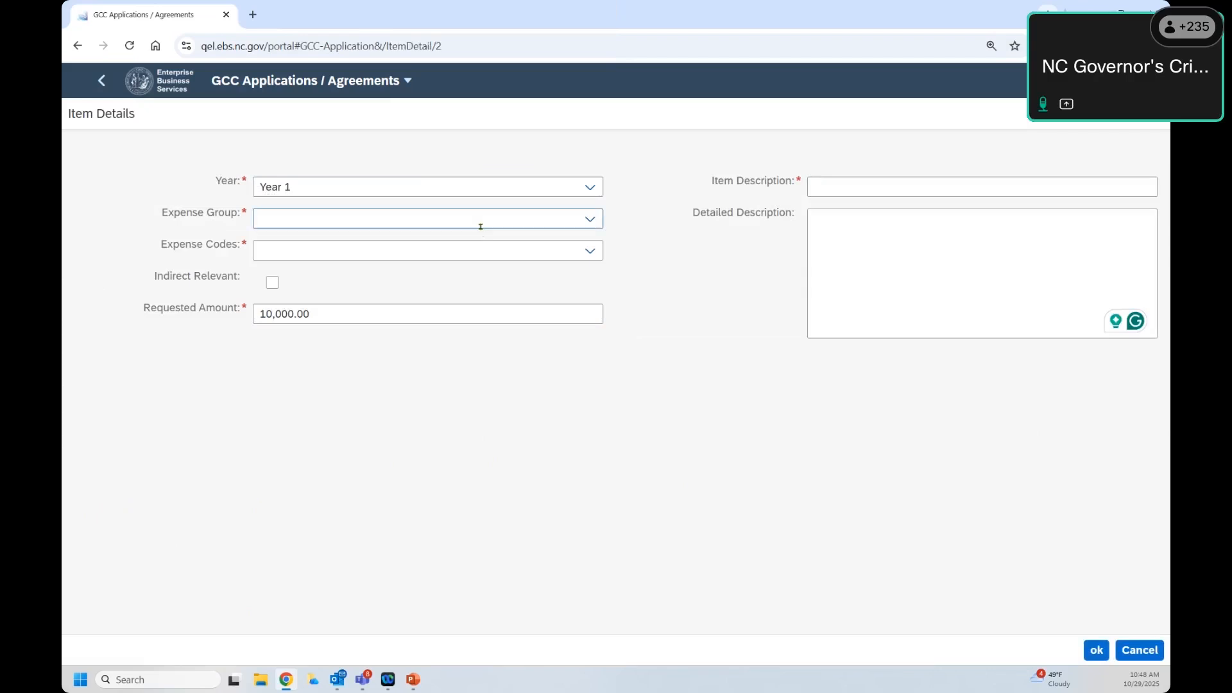
{"action": "left_click", "coordinate": [589, 219]}
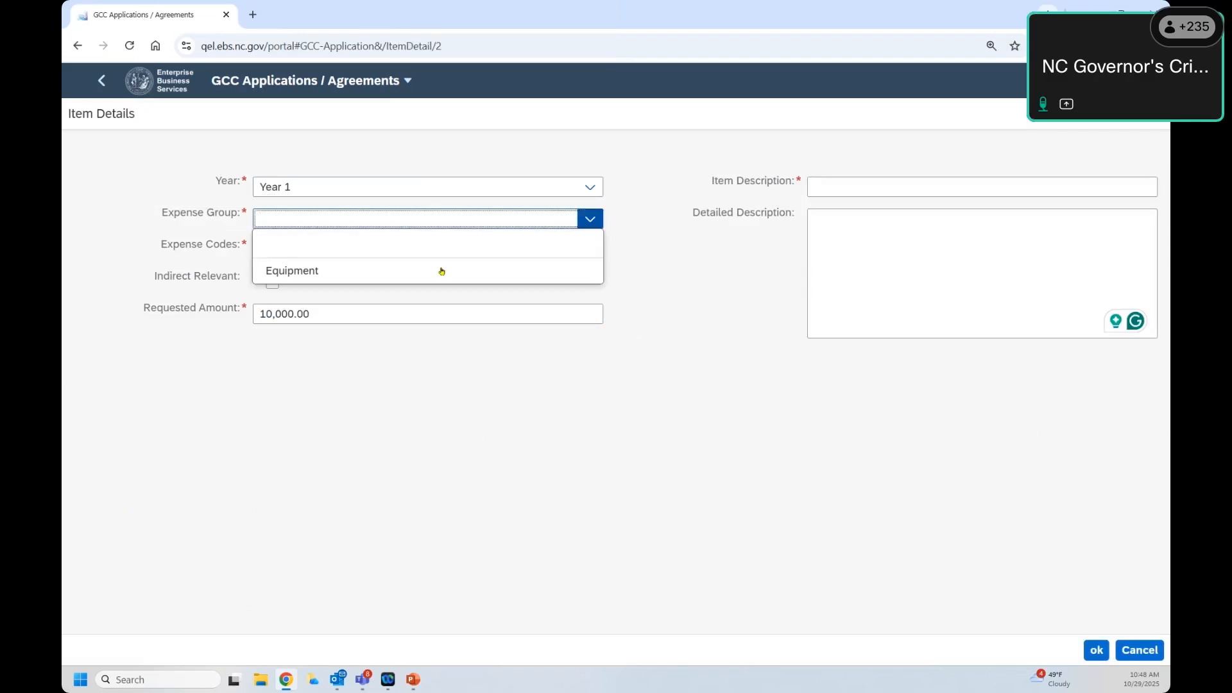
{"action": "left_click", "coordinate": [441, 271]}
{"action": "left_click", "coordinate": [440, 251]}
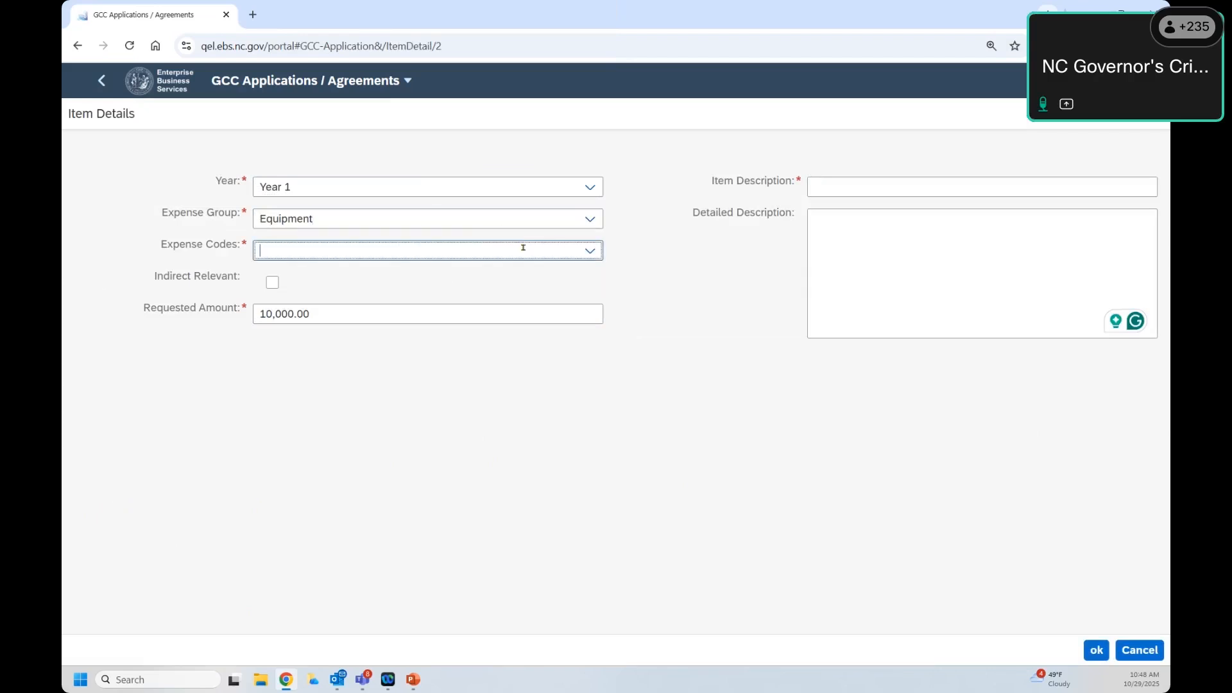
{"action": "left_click", "coordinate": [588, 250]}
{"action": "left_click", "coordinate": [328, 352]}
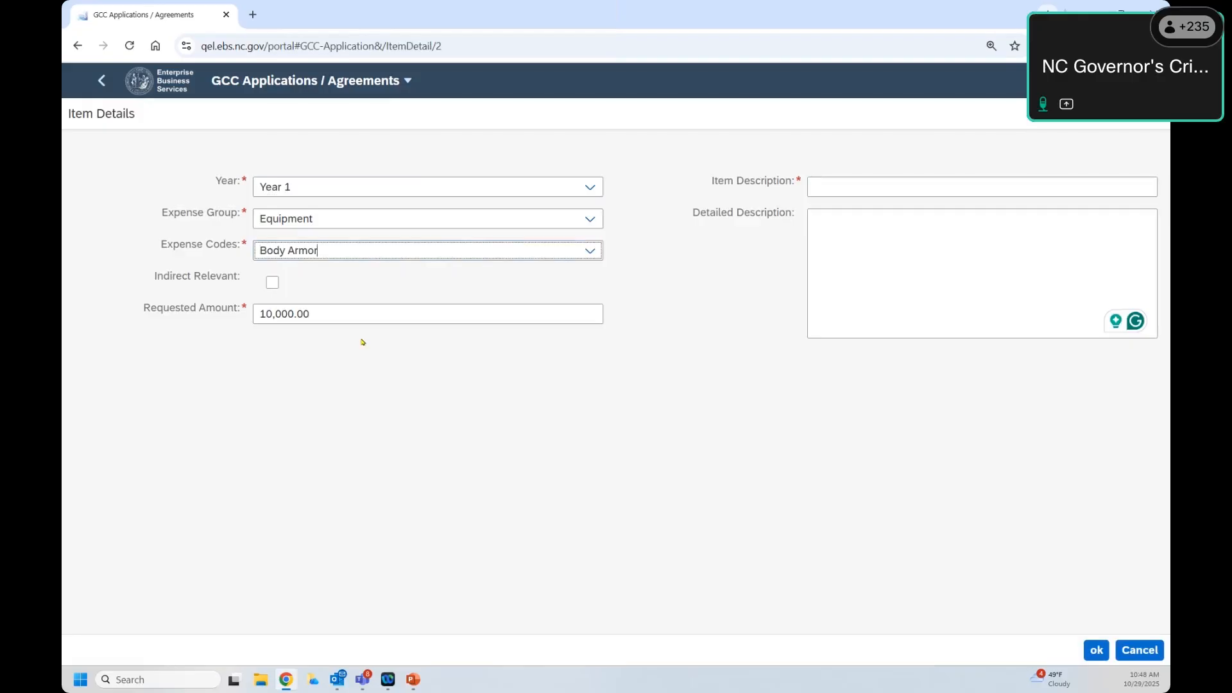
Step: Describe the line as 'Indirect Cost example' with filler detailed description and add it
{"action": "left_click", "coordinate": [867, 187]}
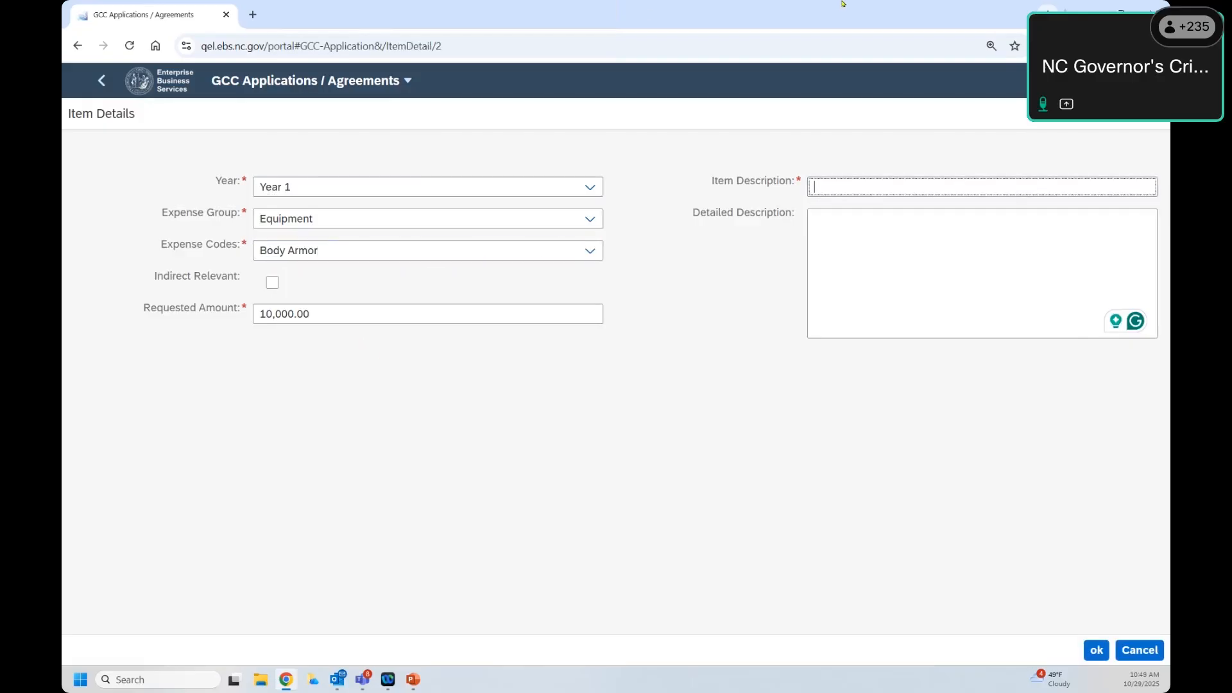
{"action": "type", "text": "Indriect"}
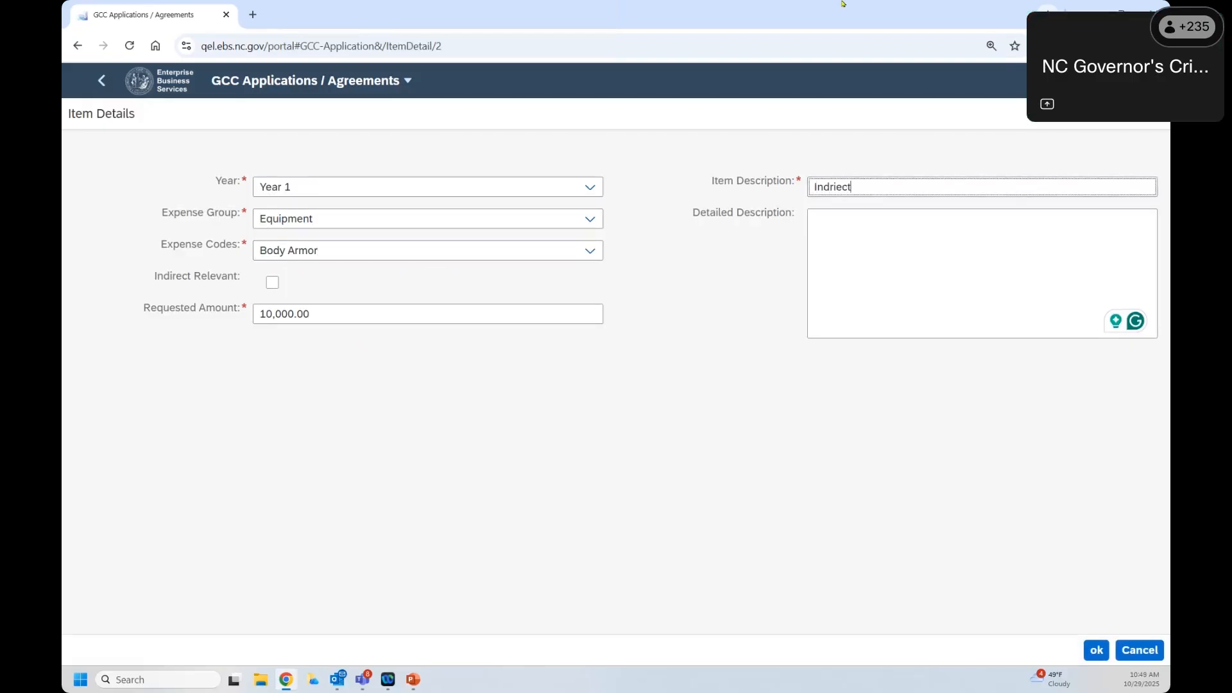
{"action": "key", "text": "BackSpace"}
{"action": "key", "text": "BackSpace"}
{"action": "key", "text": "BackSpace"}
{"action": "key", "text": "BackSpace"}
{"action": "key", "text": "BackSpace"}
{"action": "type", "text": "irect Cost example"}
{"action": "left_click", "coordinate": [969, 304]}
{"action": "type", "text": "asdfa sdfa f"}
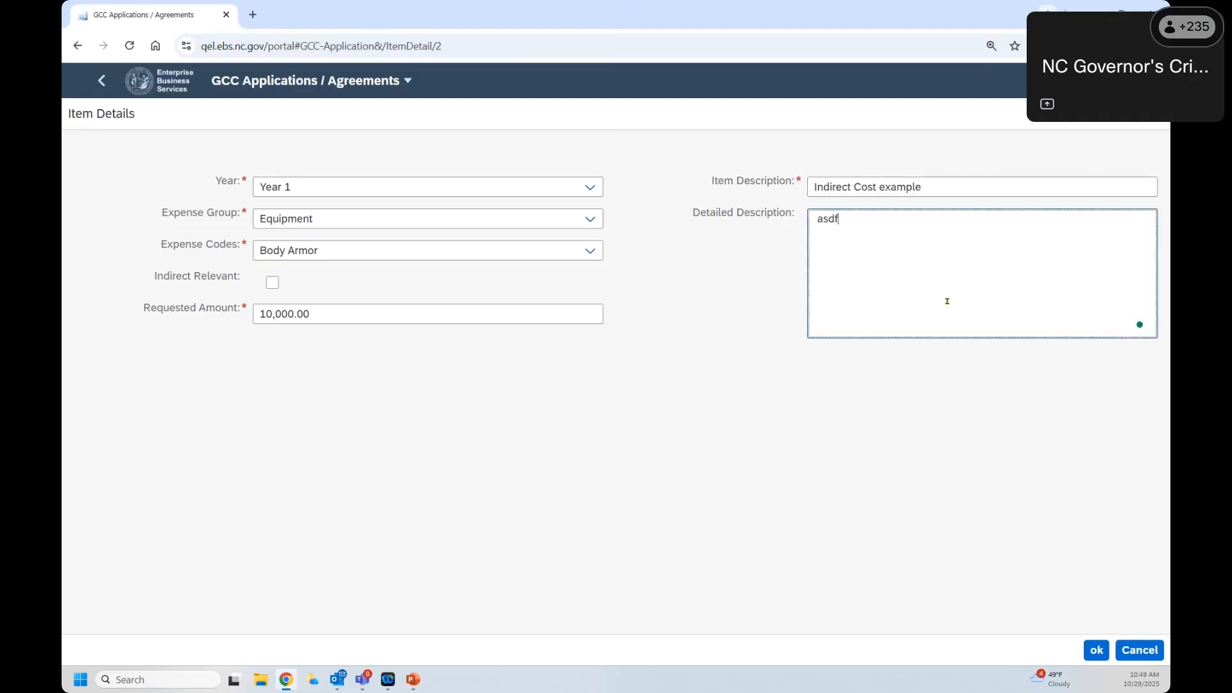
{"action": "left_click", "coordinate": [1097, 650]}
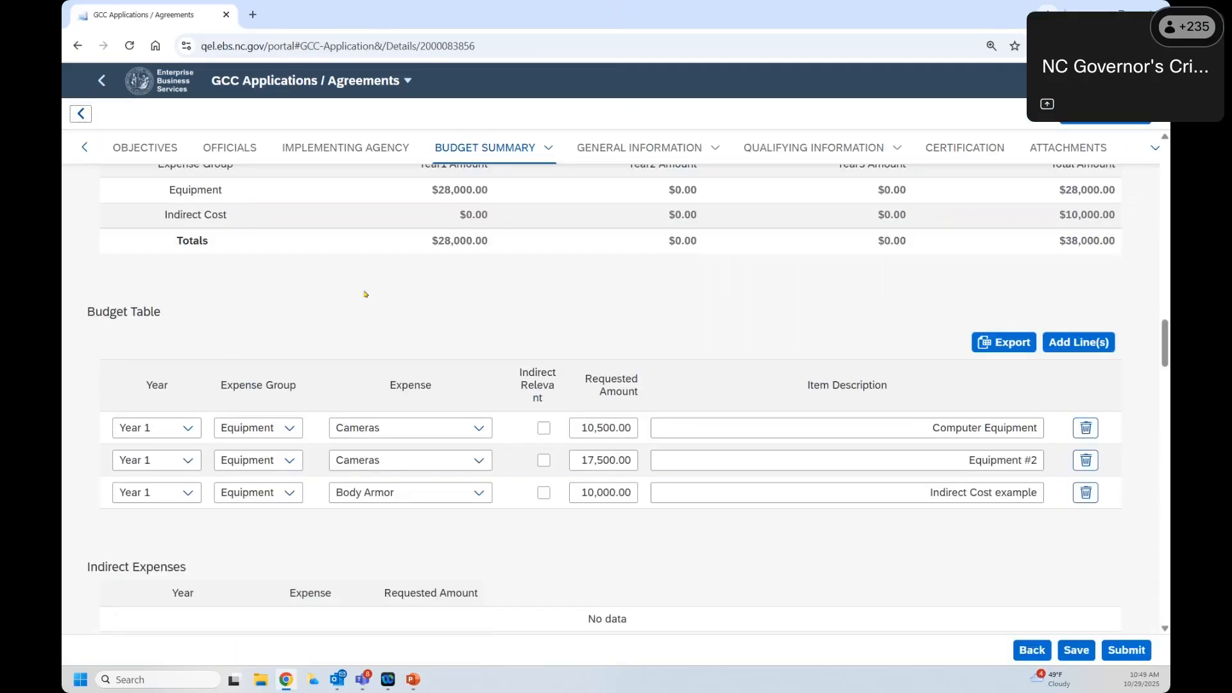
Step: Mark the Body Armor line indirect-relevant, producing a $1,000.00 indirect cost
{"action": "scroll", "coordinate": [366, 294], "scroll_direction": "down", "scroll_amount": 2}
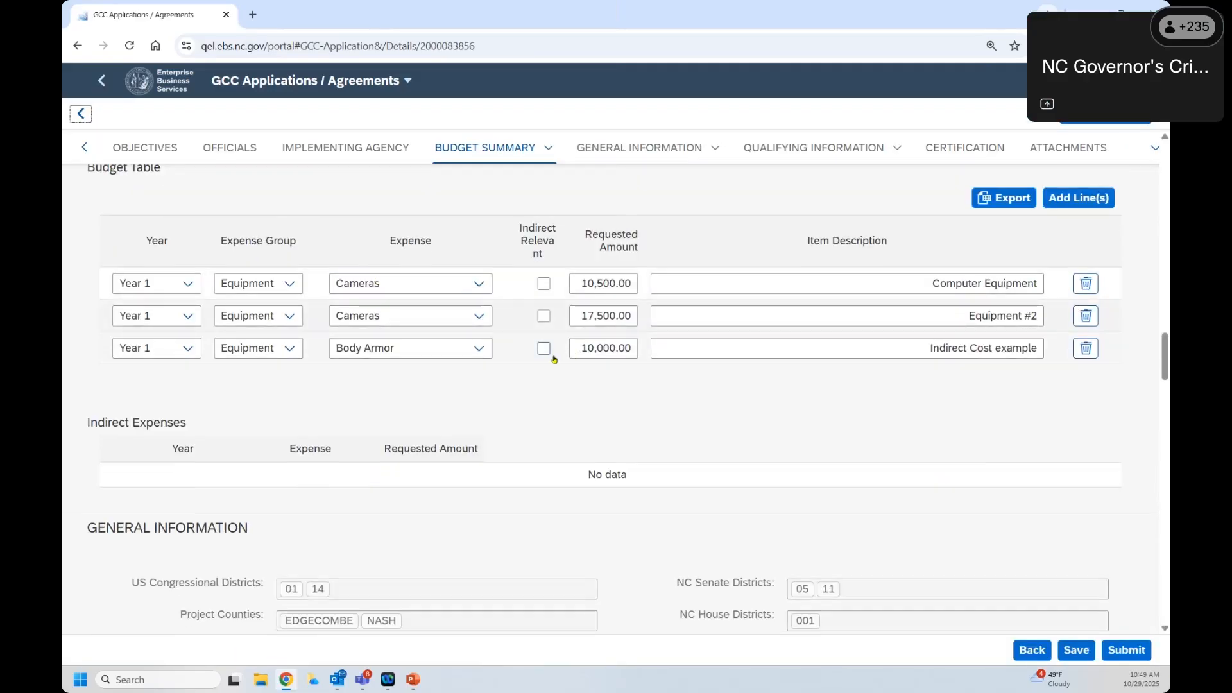
{"action": "left_click", "coordinate": [545, 349]}
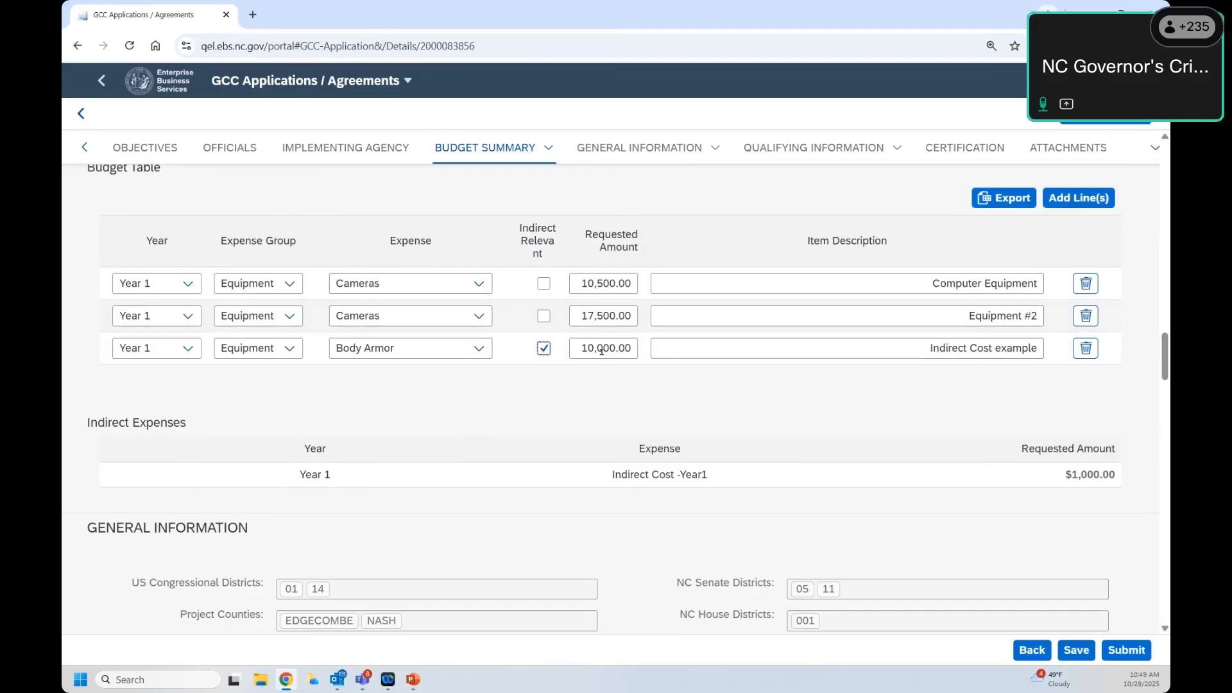
{"action": "left_click_drag", "start_coordinate": [1068, 475], "coordinate": [1124, 478]}
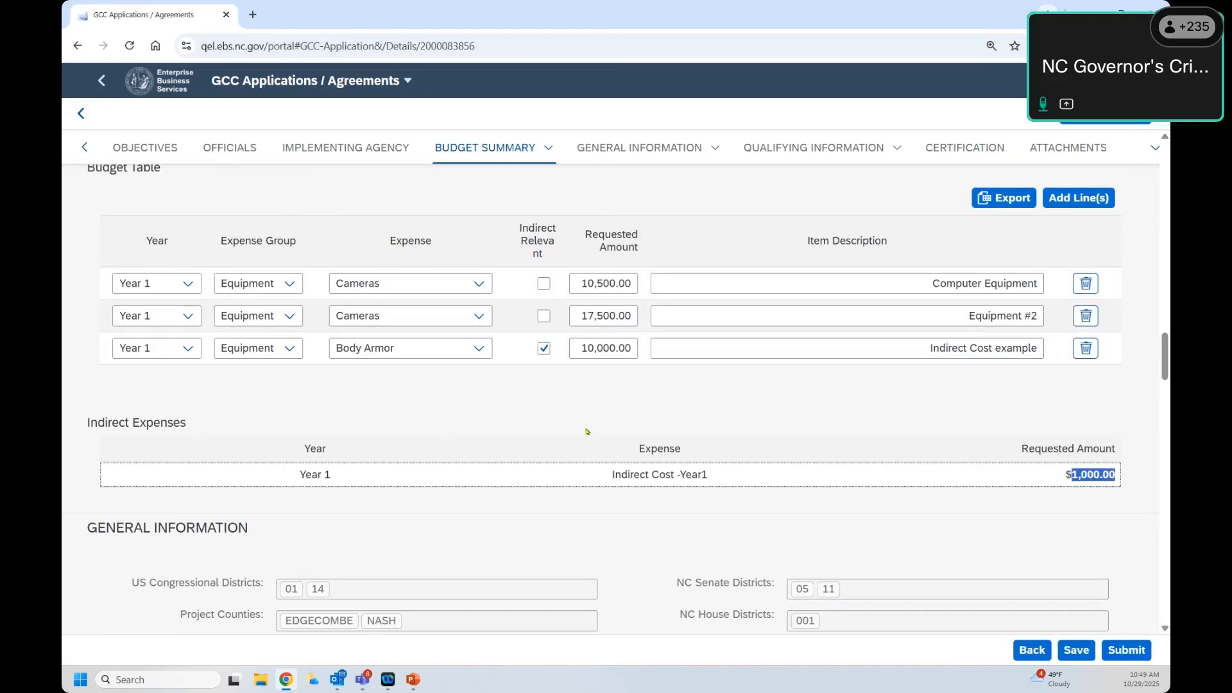
Step: Review the Budget Summary's Indirect Cost row and the $39,000.00 grand total, down to Attachments
{"action": "scroll", "coordinate": [106, 633], "scroll_direction": "up", "scroll_amount": 3}
{"action": "left_click_drag", "start_coordinate": [164, 286], "coordinate": [444, 299]}
{"action": "left_click_drag", "start_coordinate": [778, 308], "coordinate": [1119, 297]}
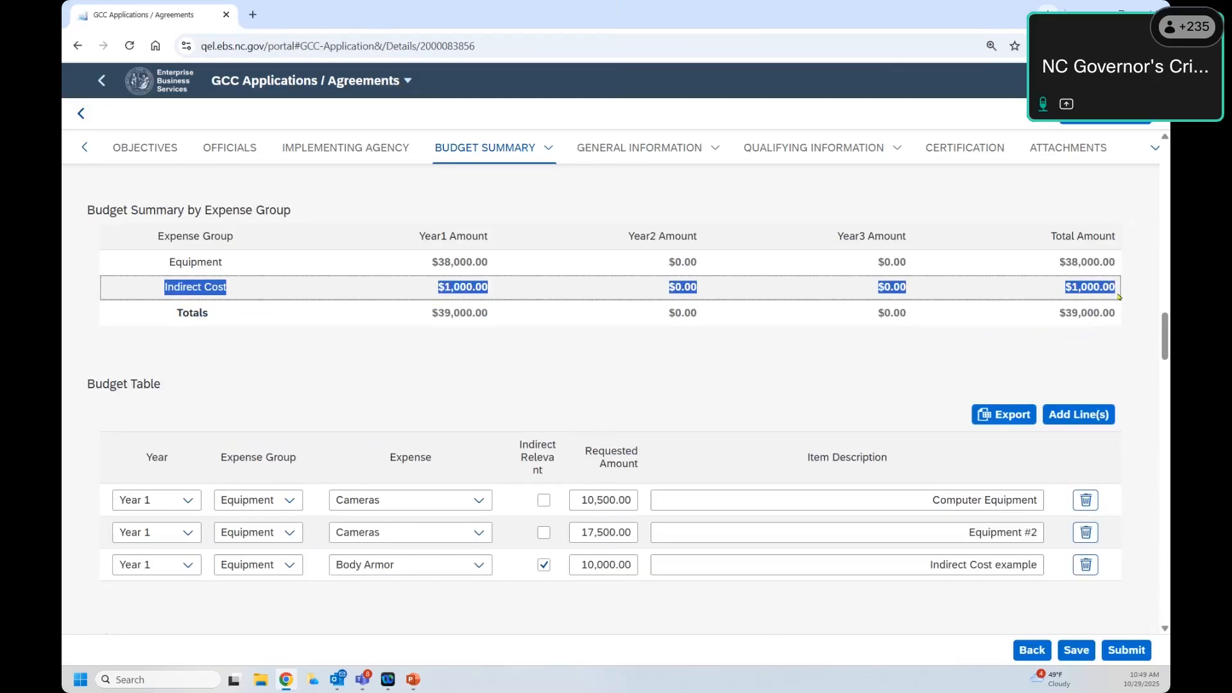
{"action": "scroll", "coordinate": [1057, 392], "scroll_direction": "down", "scroll_amount": 2}
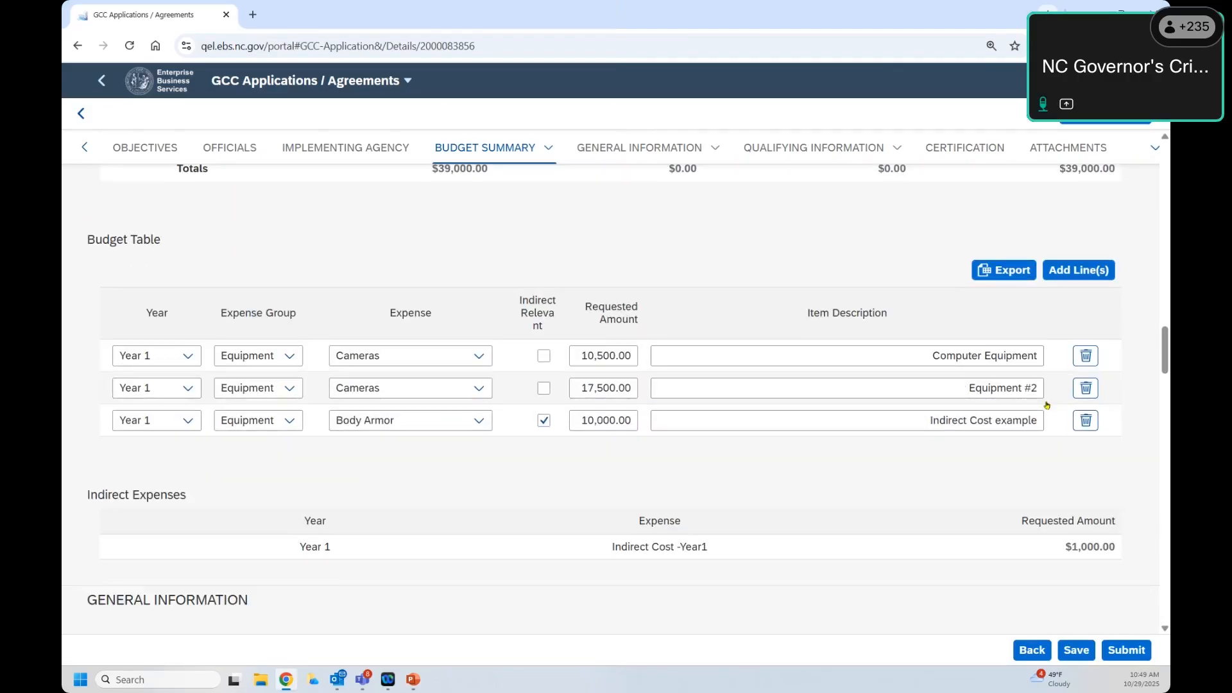
{"action": "scroll", "coordinate": [1047, 406], "scroll_direction": "up", "scroll_amount": 2}
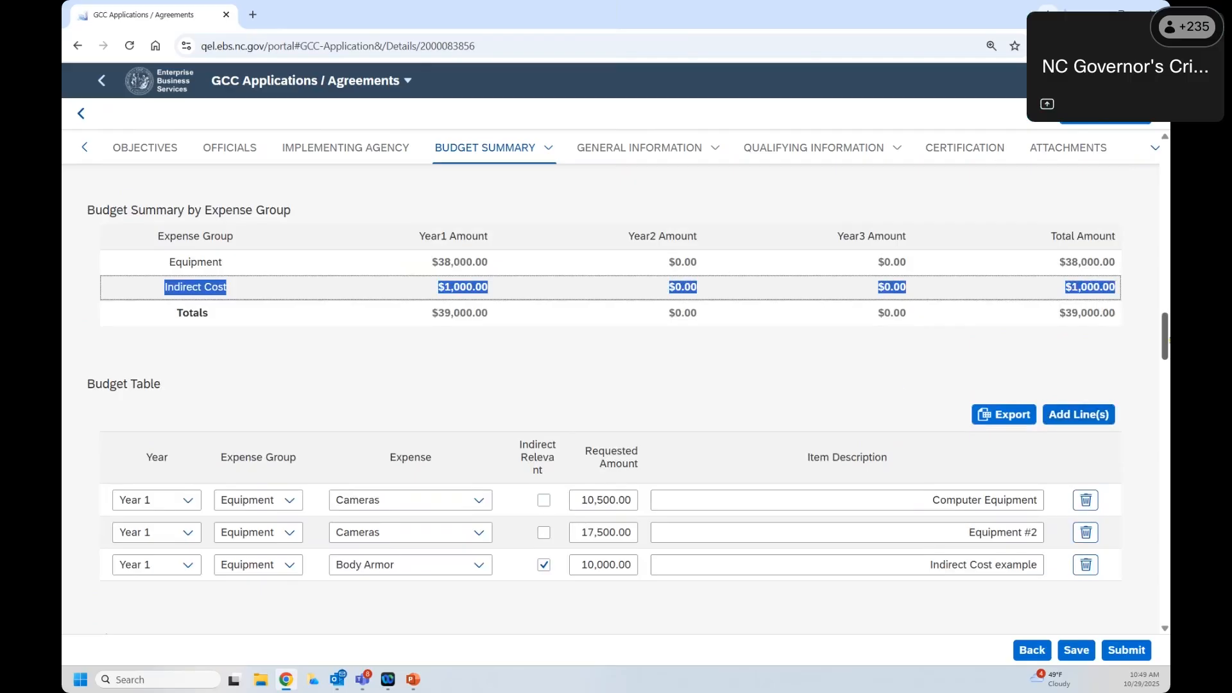
{"action": "left_click_drag", "start_coordinate": [1059, 312], "coordinate": [1155, 312]}
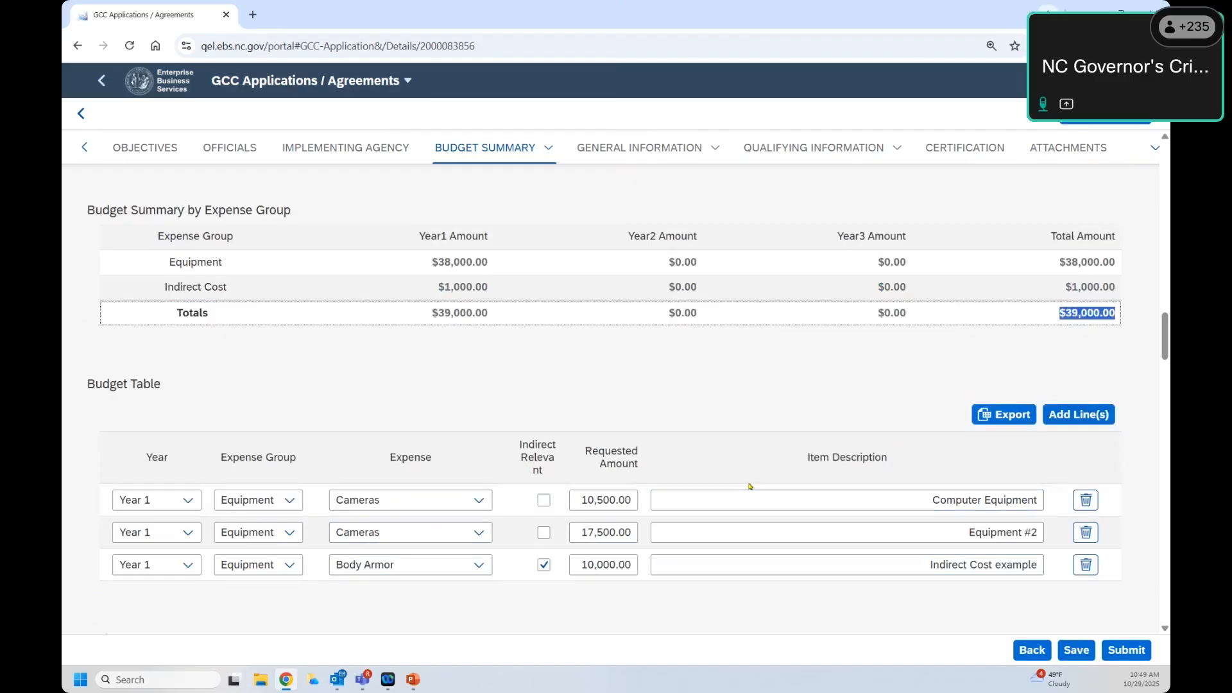
{"action": "scroll", "coordinate": [749, 485], "scroll_direction": "down", "scroll_amount": 8}
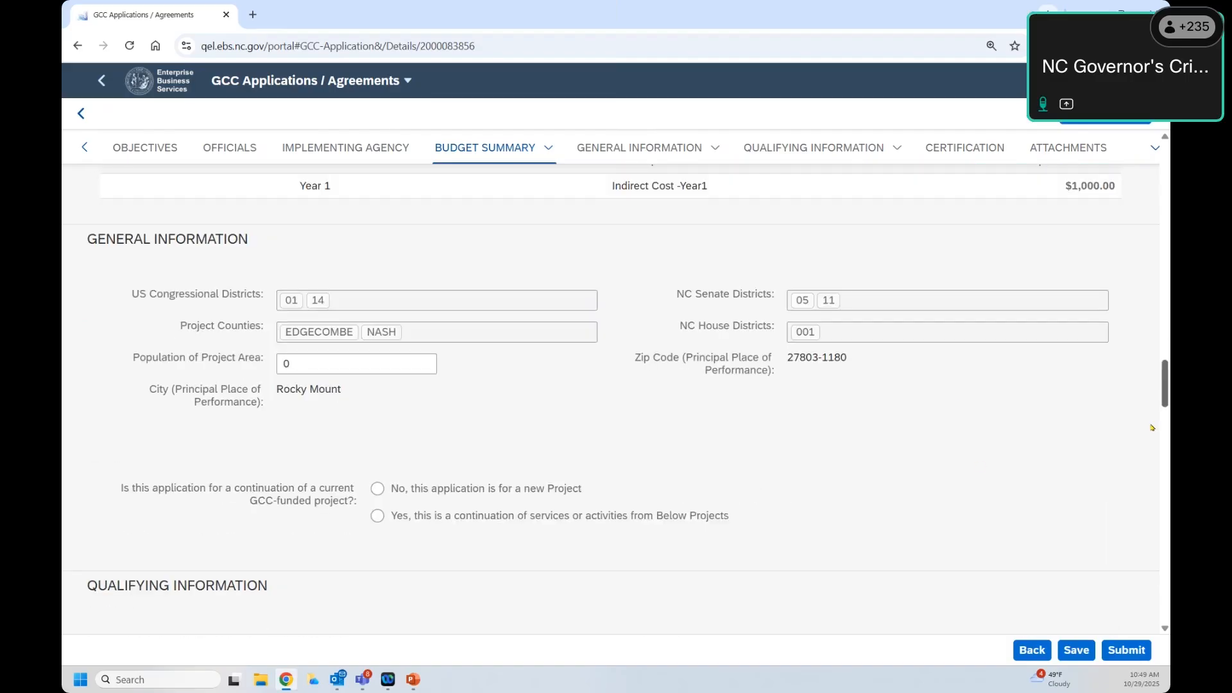
{"action": "scroll", "coordinate": [1153, 428], "scroll_direction": "down", "scroll_amount": 15}
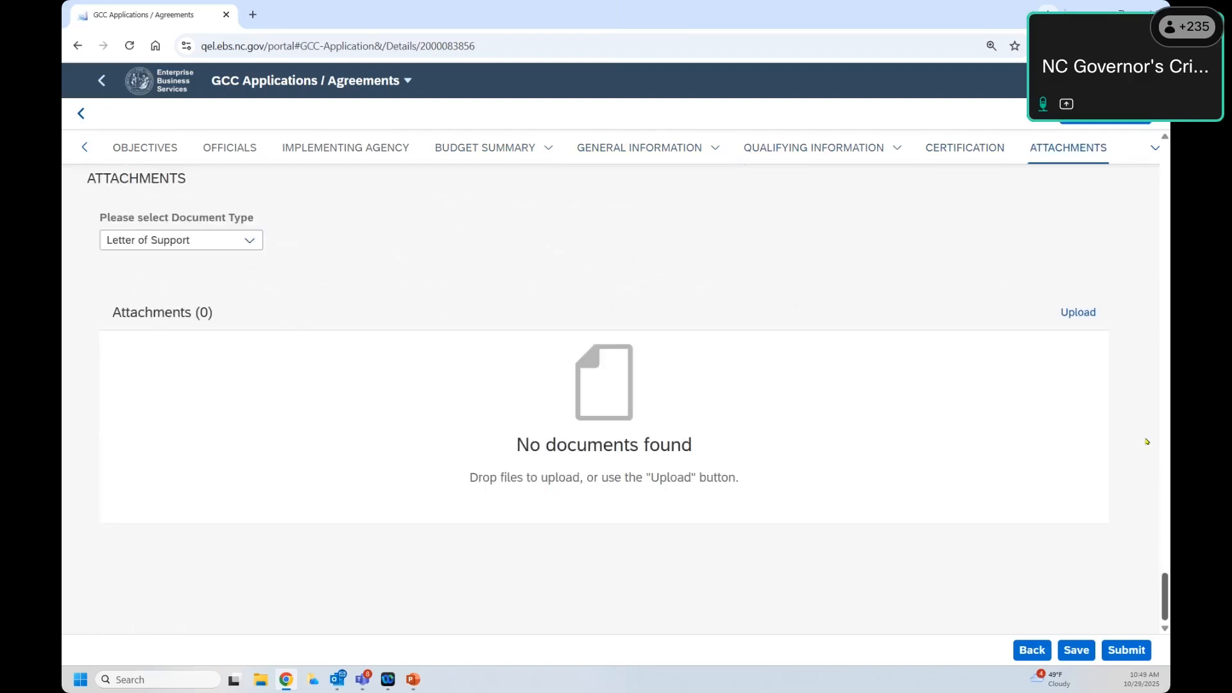
{"action": "scroll", "coordinate": [1119, 615], "scroll_direction": "up", "scroll_amount": 20}
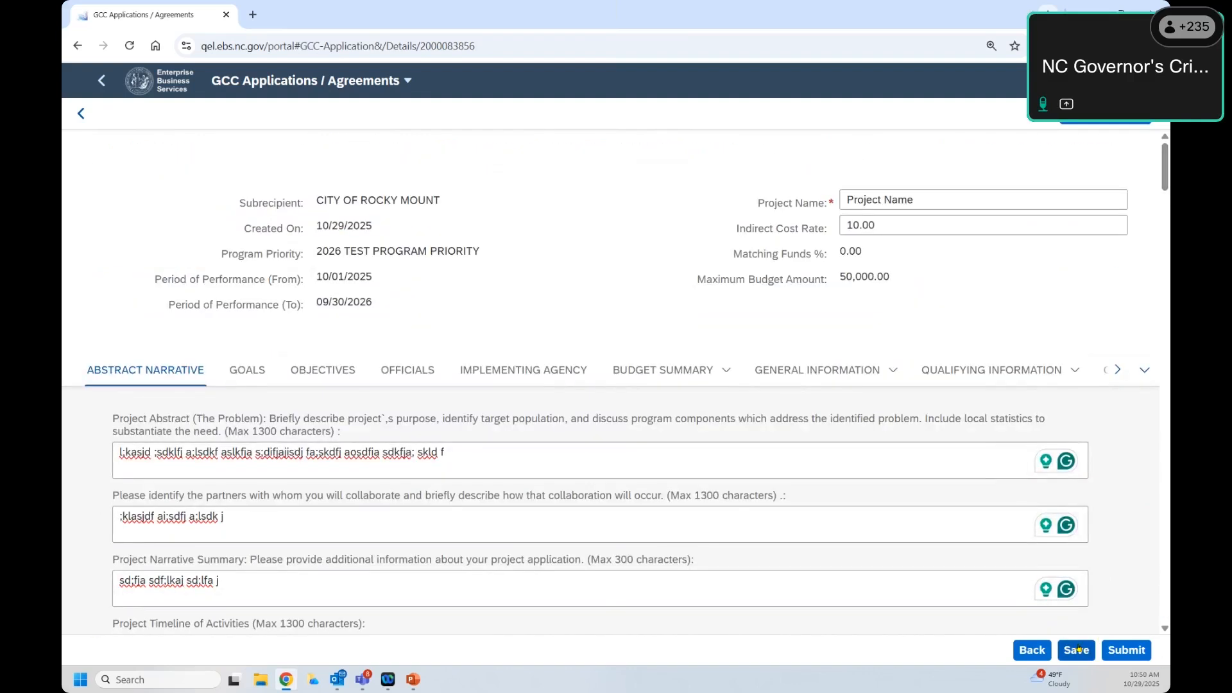
Step: Save the GCC application with its $39,000.00 budget
{"action": "scroll", "coordinate": [1030, 648], "scroll_direction": "down", "scroll_amount": 2}
{"action": "scroll", "coordinate": [1030, 648], "scroll_direction": "down", "scroll_amount": 6}
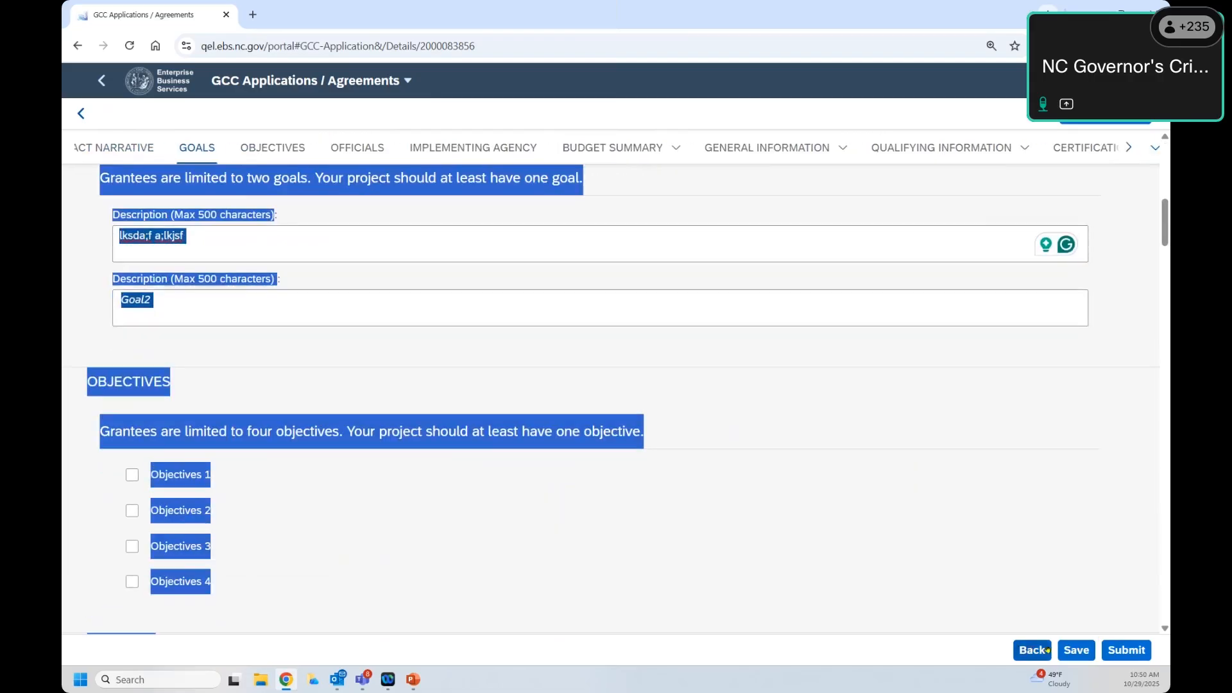
{"action": "left_click", "coordinate": [1076, 650]}
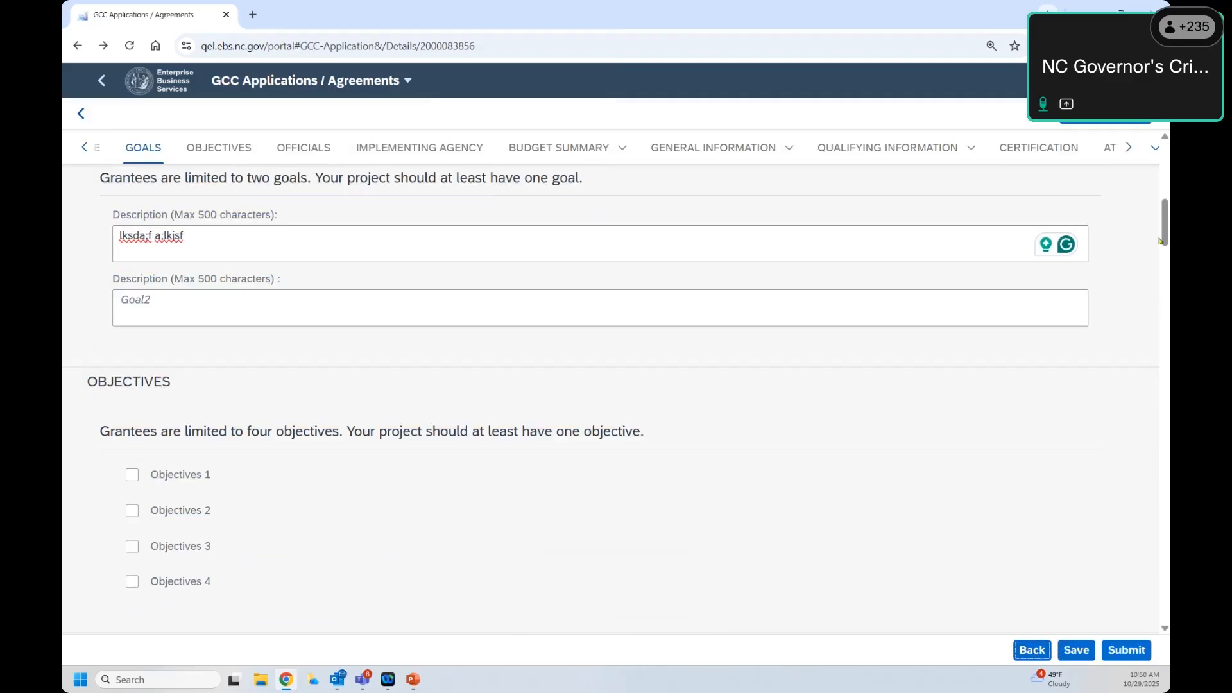
{"action": "scroll", "coordinate": [1160, 240], "scroll_direction": "up", "scroll_amount": 10}
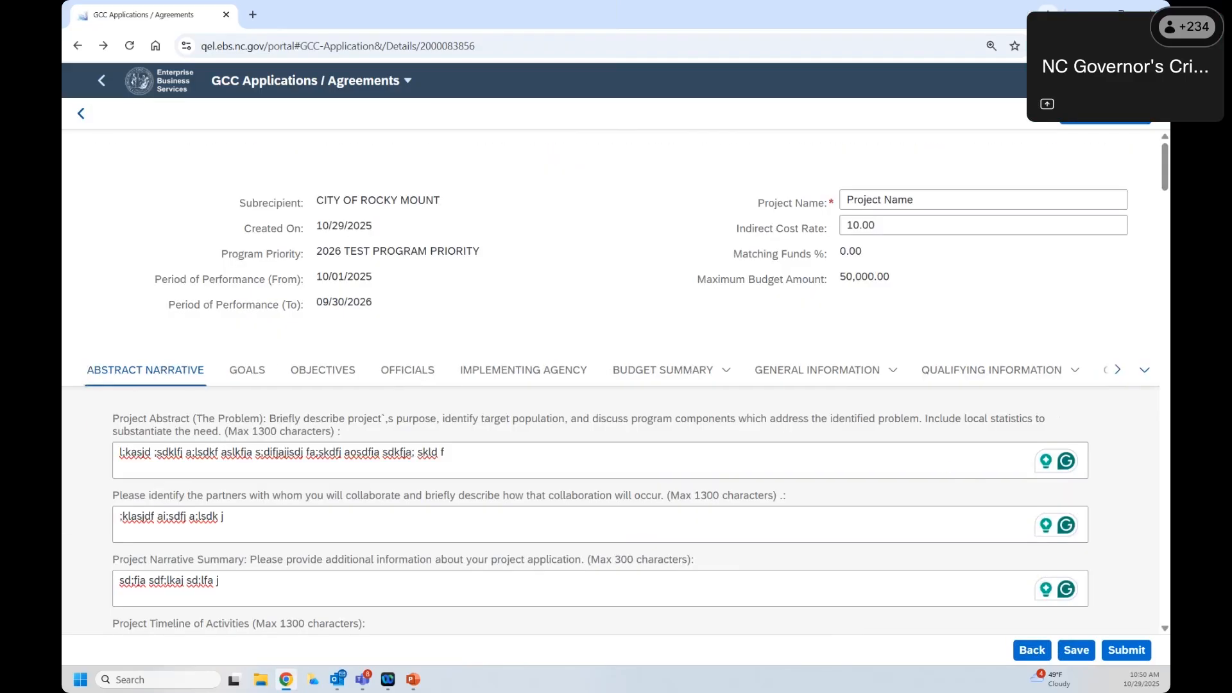
{"action": "left_click", "coordinate": [1043, 651]}
Step: Check the project timeline field and save the application again until it confirms success
{"action": "left_click", "coordinate": [1029, 625]}
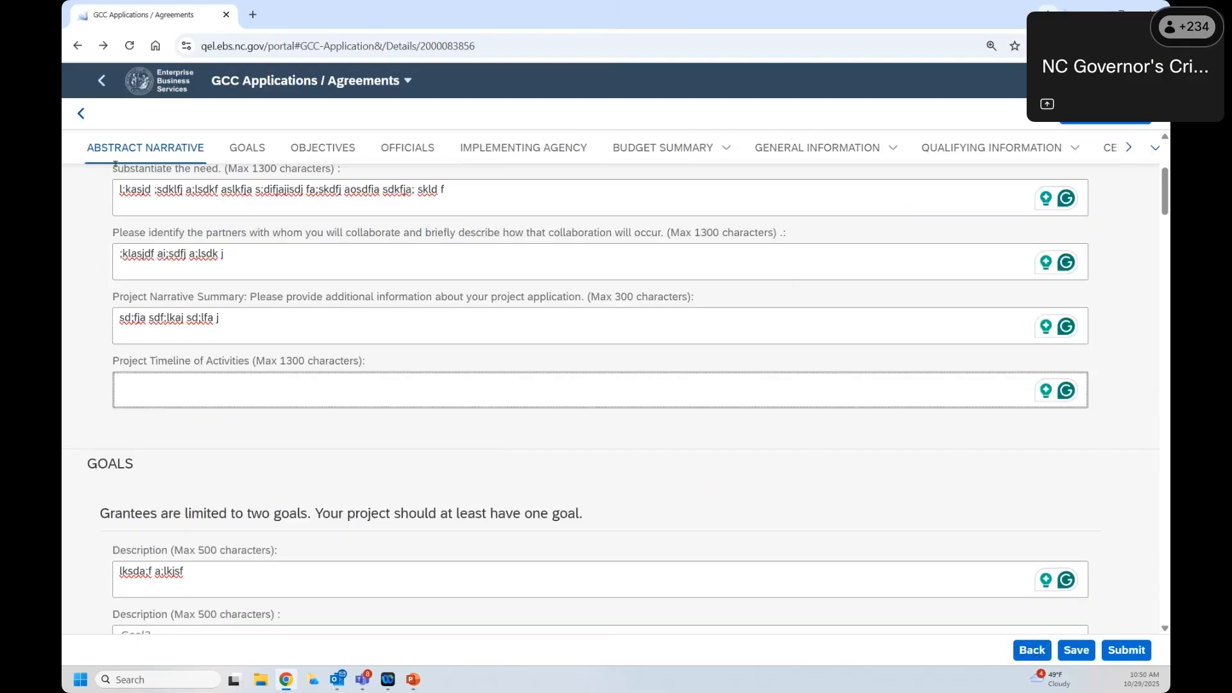
{"action": "left_click", "coordinate": [81, 114]}
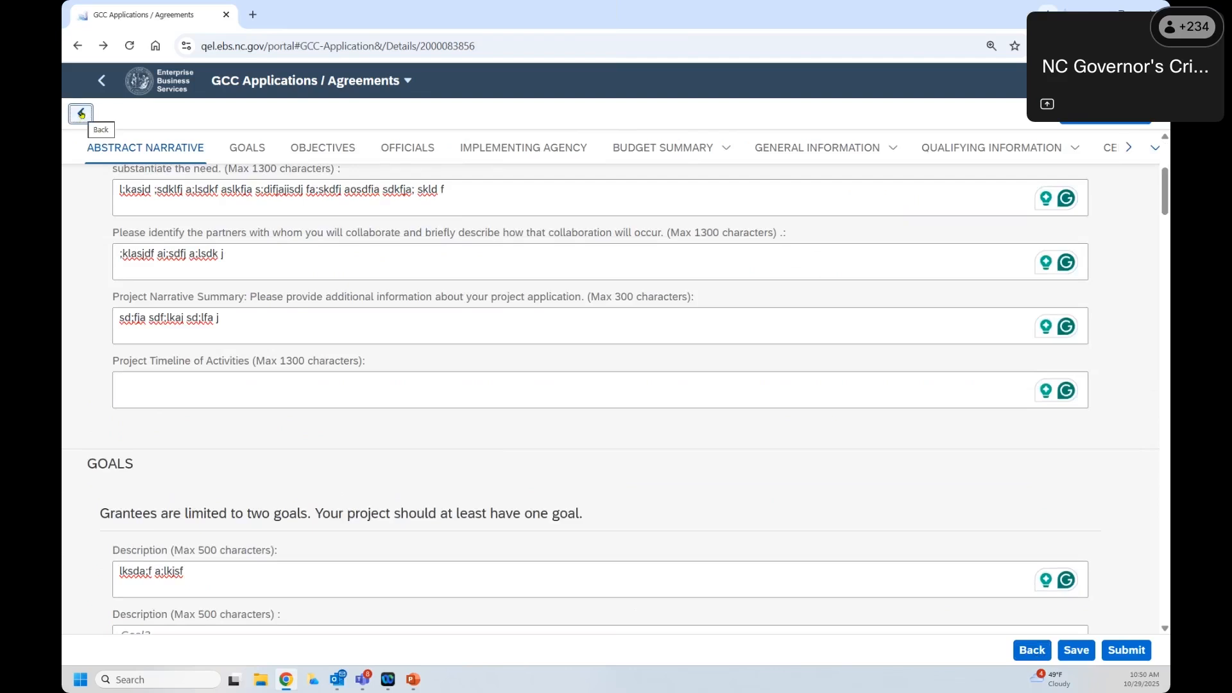
{"action": "left_click", "coordinate": [100, 93]}
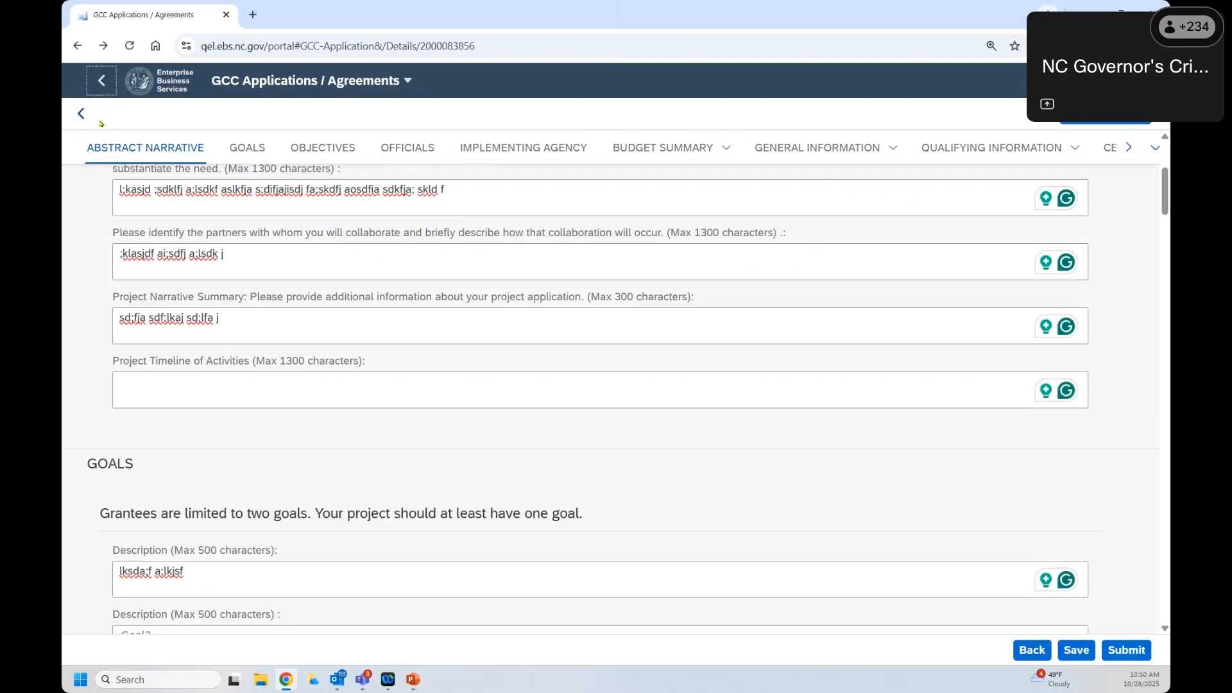
{"action": "scroll", "coordinate": [965, 538], "scroll_direction": "down", "scroll_amount": 3}
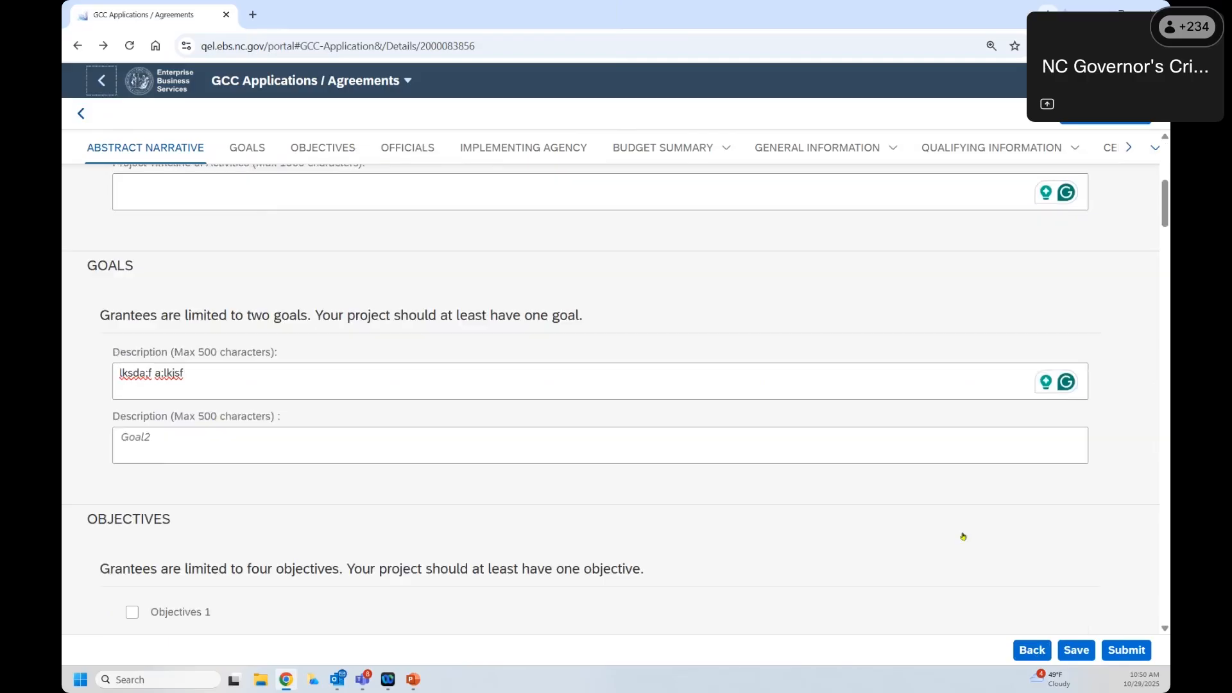
{"action": "scroll", "coordinate": [964, 537], "scroll_direction": "up", "scroll_amount": 7}
{"action": "left_click", "coordinate": [1065, 657]}
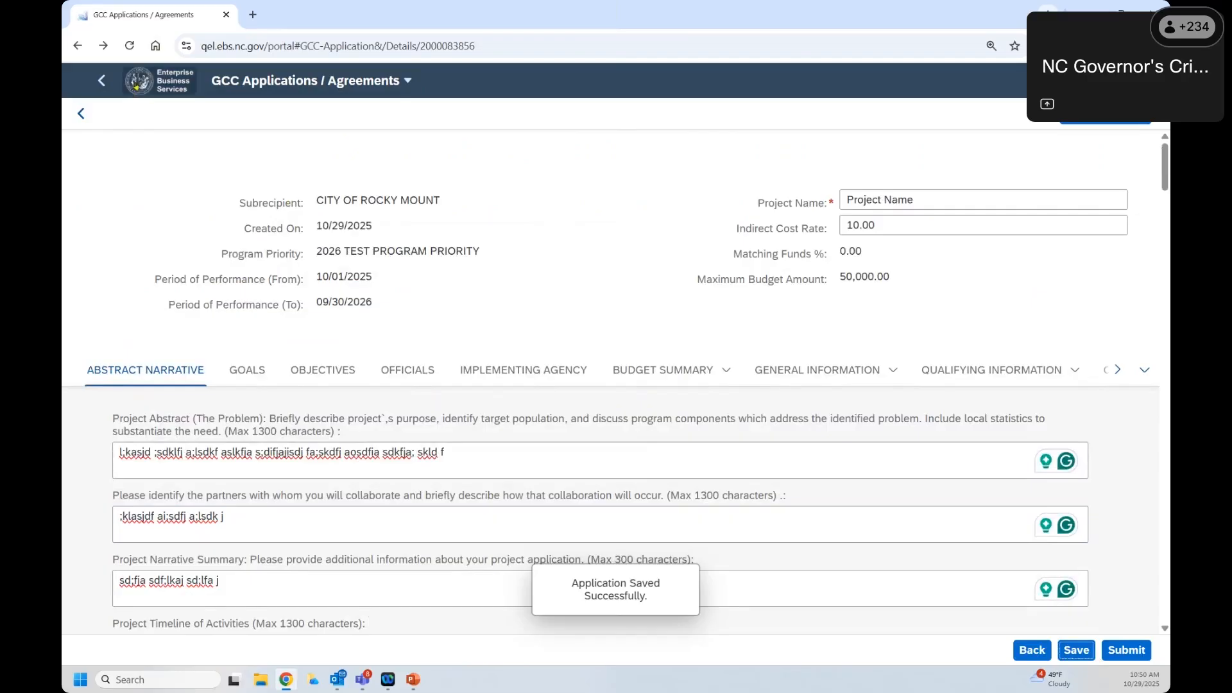
{"action": "left_click", "coordinate": [157, 81]}
Step: Find 2026_TEST_0001 with status Created in the GCC applications list and open its details
{"action": "left_click", "coordinate": [187, 236]}
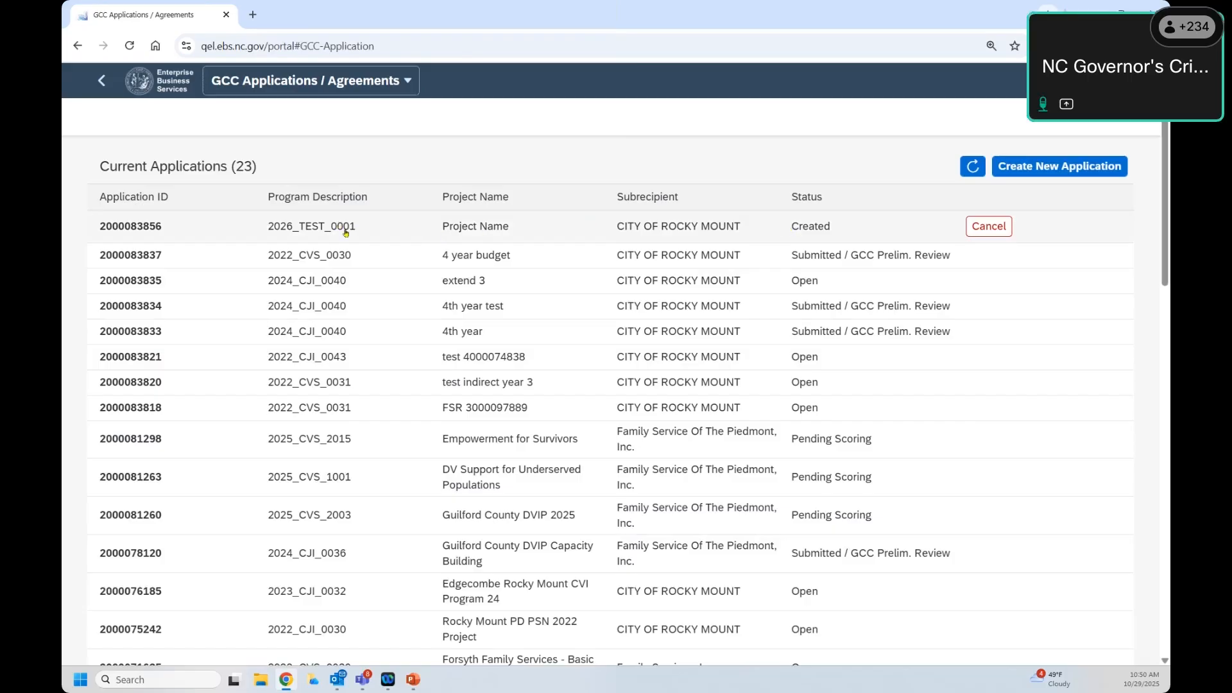
{"action": "left_click_drag", "start_coordinate": [274, 228], "coordinate": [345, 232]}
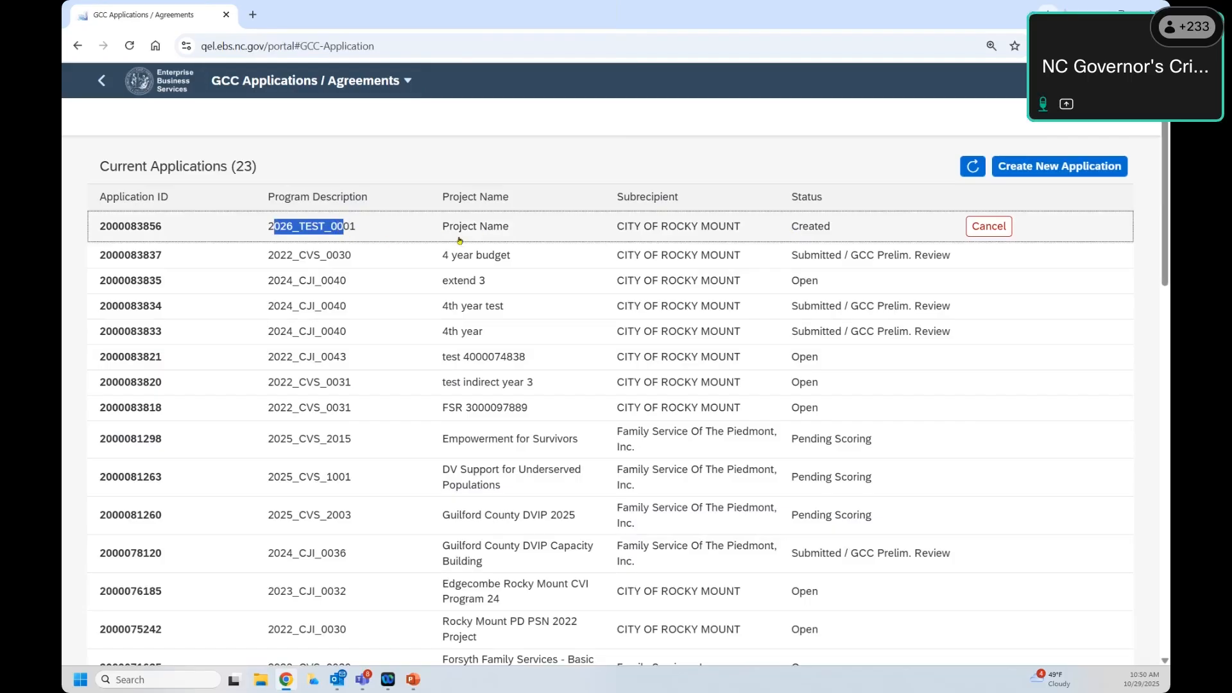
{"action": "left_click_drag", "start_coordinate": [442, 229], "coordinate": [513, 231]}
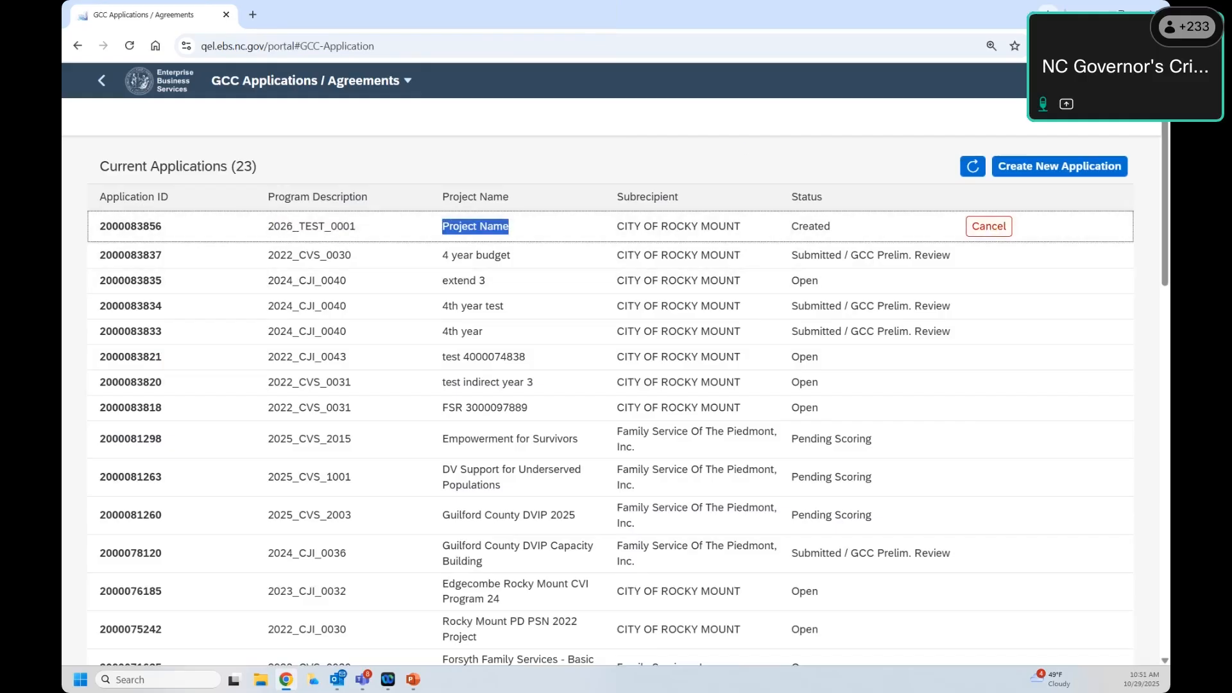
{"action": "left_click", "coordinate": [102, 81]}
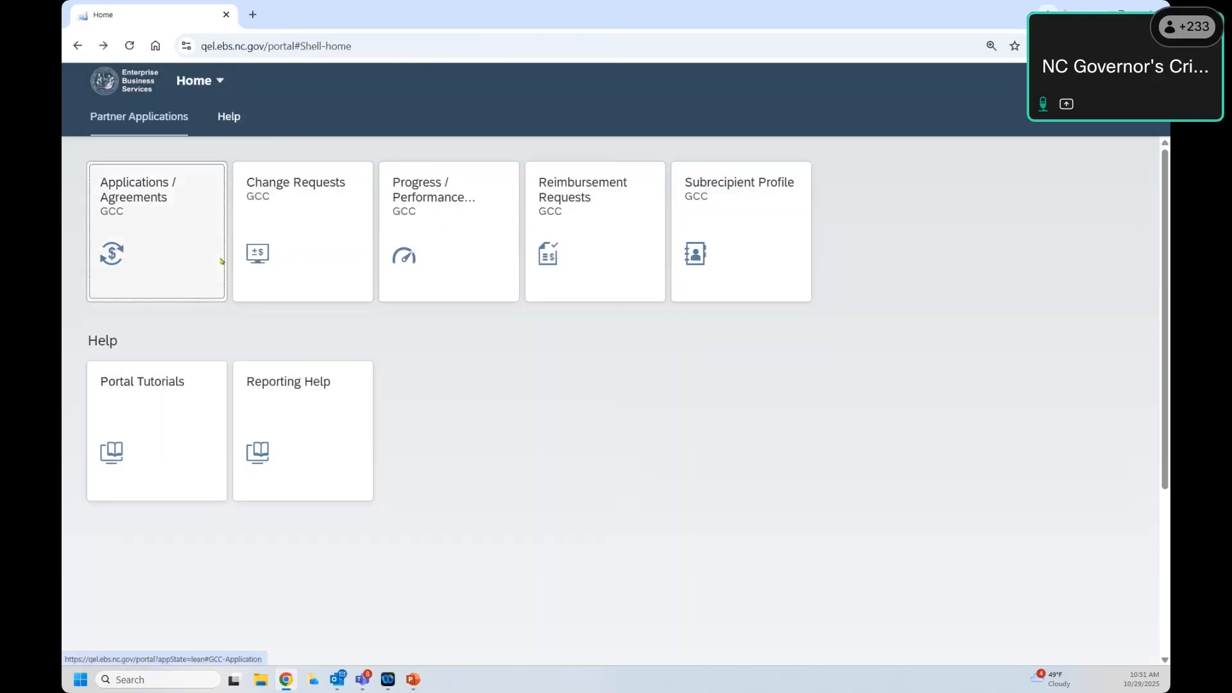
{"action": "left_click", "coordinate": [220, 255]}
{"action": "left_click", "coordinate": [568, 226]}
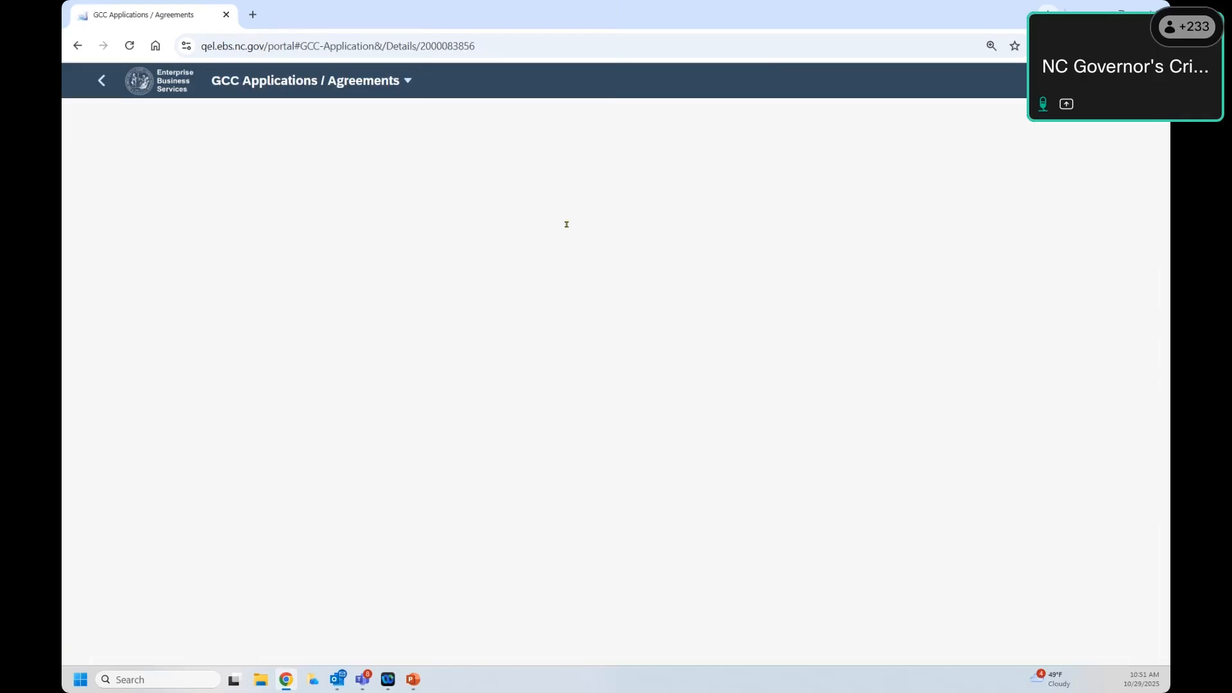
{"action": "scroll", "coordinate": [800, 338], "scroll_direction": "down", "scroll_amount": 6}
{"action": "scroll", "coordinate": [800, 338], "scroll_direction": "down", "scroll_amount": 5}
{"action": "scroll", "coordinate": [799, 332], "scroll_direction": "up", "scroll_amount": 15}
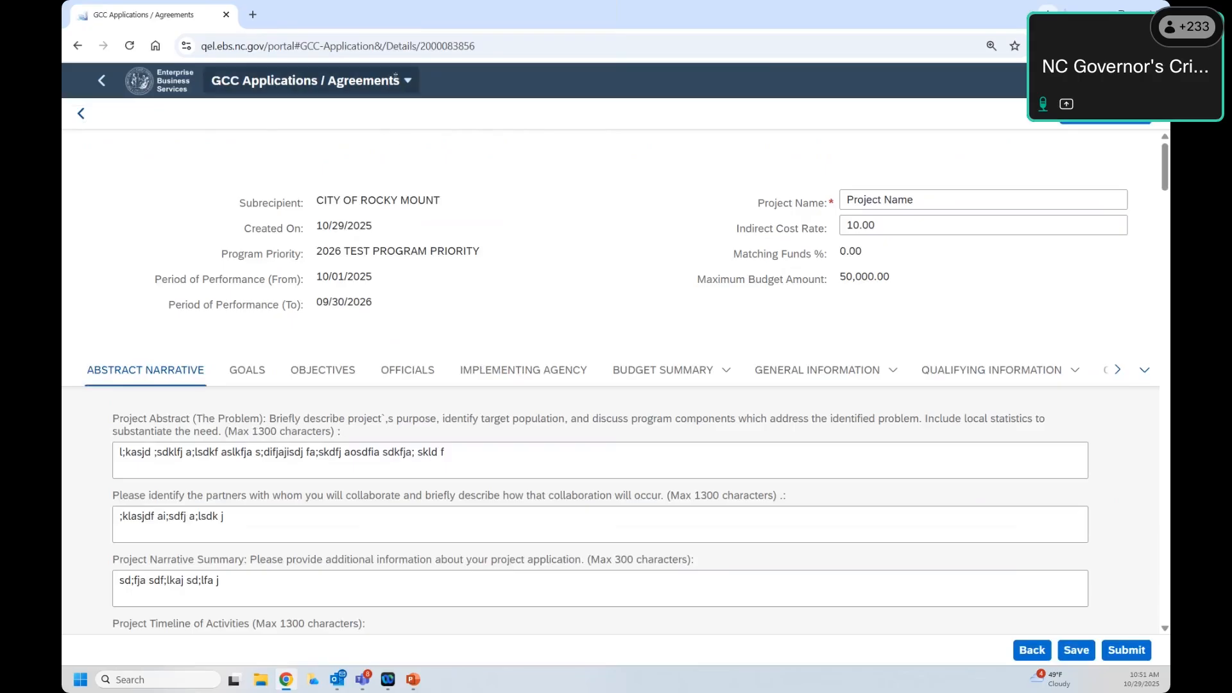
{"action": "scroll", "coordinate": [366, 507], "scroll_direction": "down", "scroll_amount": 6}
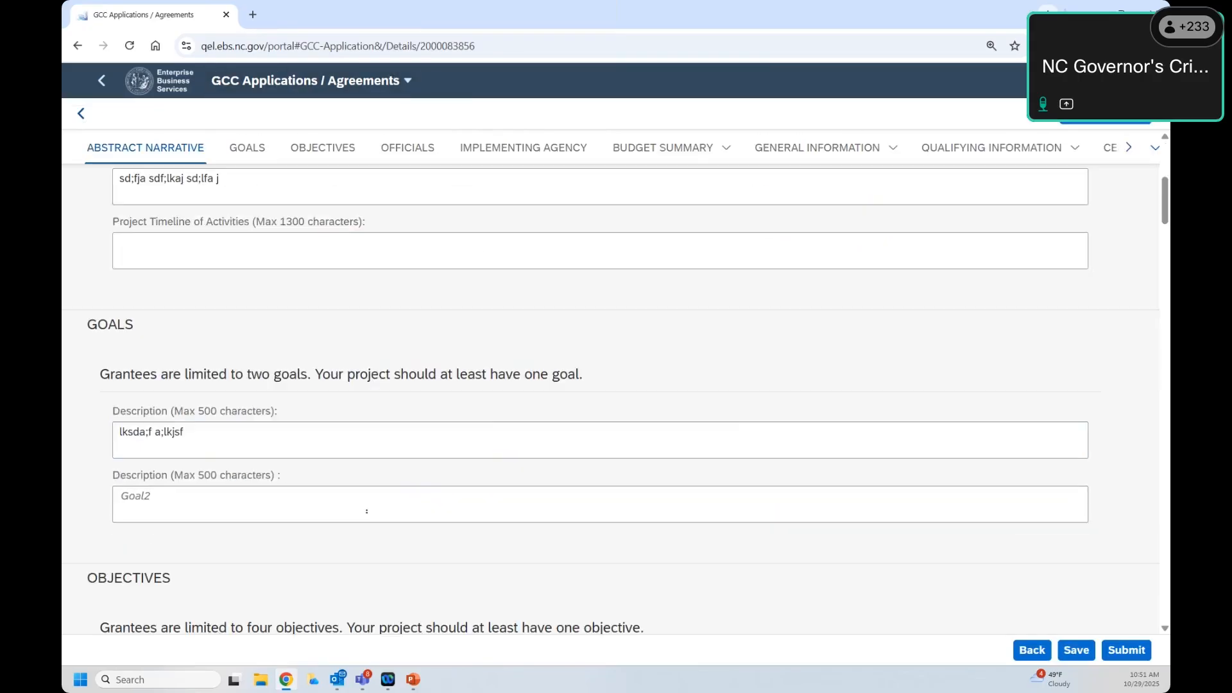
{"action": "scroll", "coordinate": [367, 512], "scroll_direction": "down", "scroll_amount": 15}
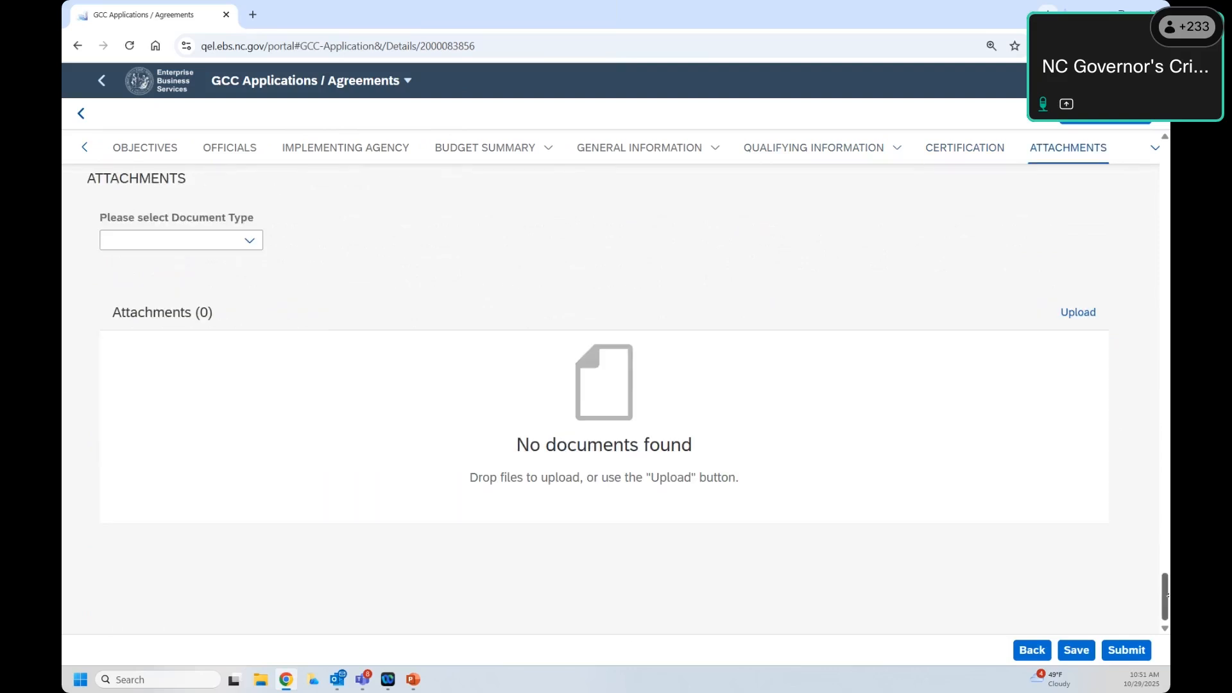
{"action": "scroll", "coordinate": [1131, 481], "scroll_direction": "up", "scroll_amount": 5}
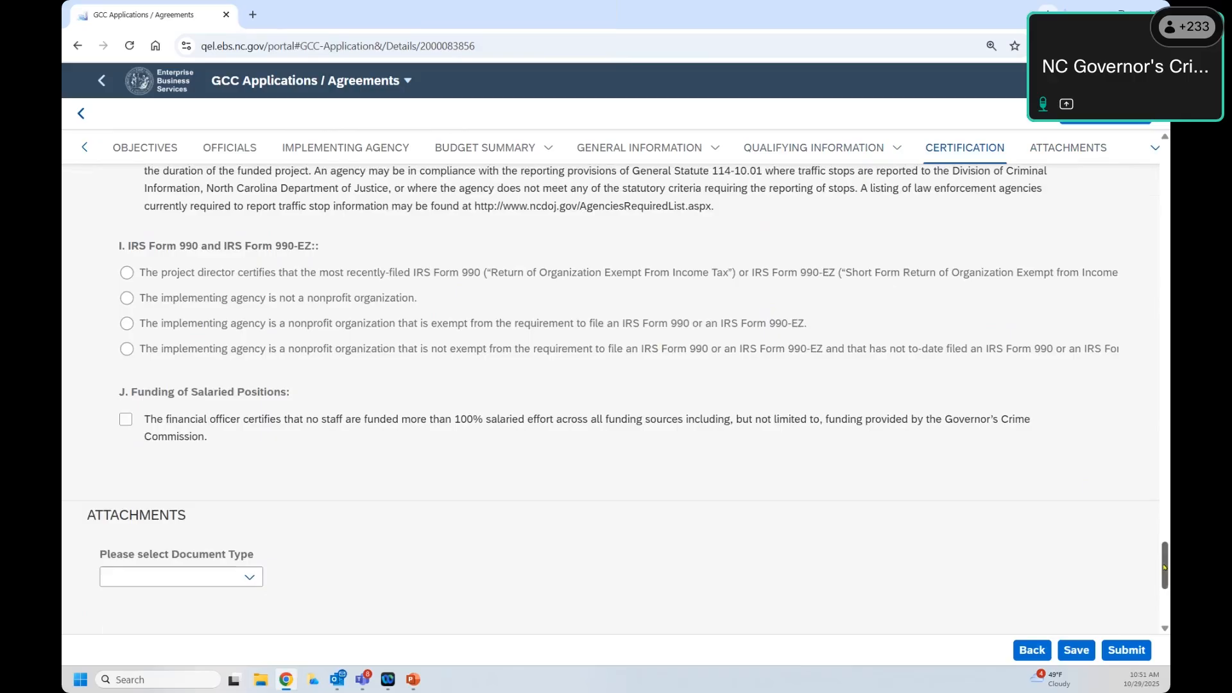
{"action": "left_click_drag", "start_coordinate": [1165, 568], "coordinate": [1163, 168]}
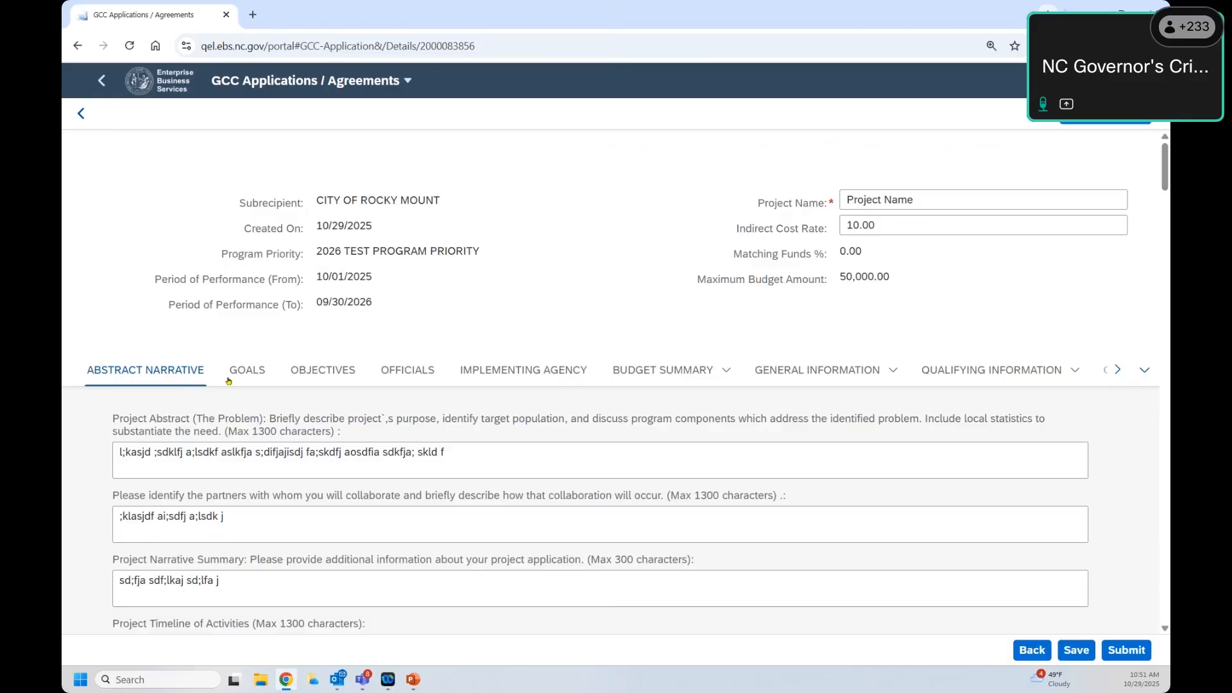
{"action": "left_click_drag", "start_coordinate": [297, 201], "coordinate": [935, 295]}
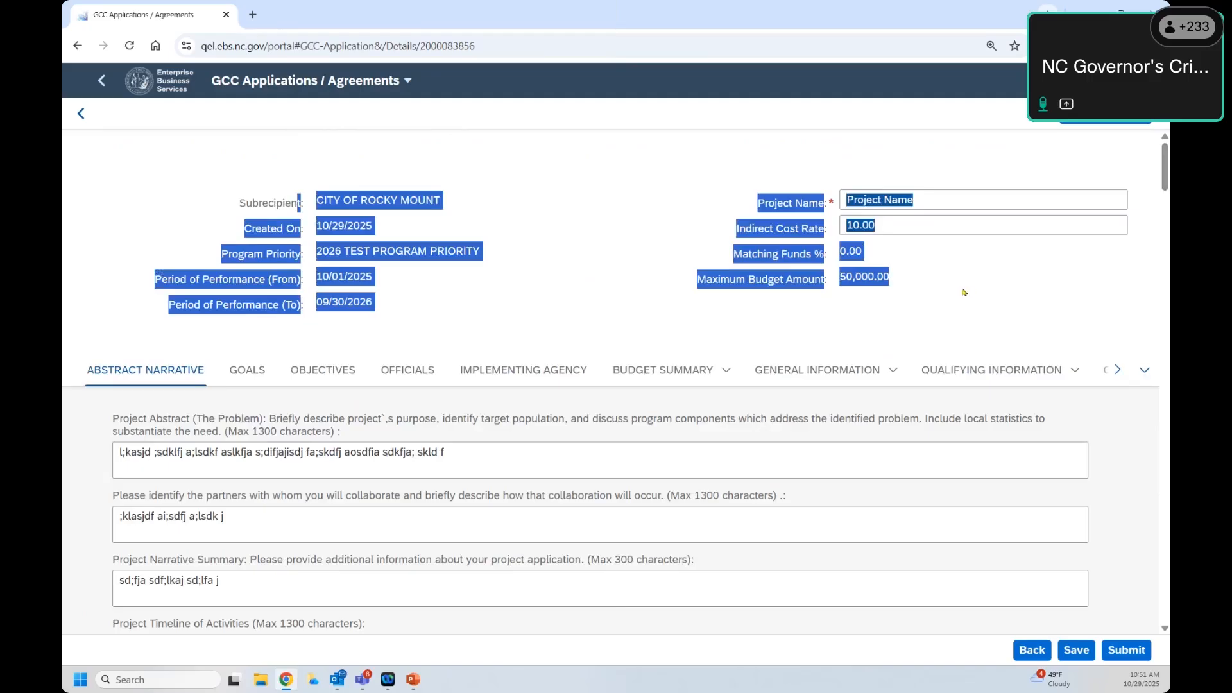
{"action": "left_click", "coordinate": [230, 369]}
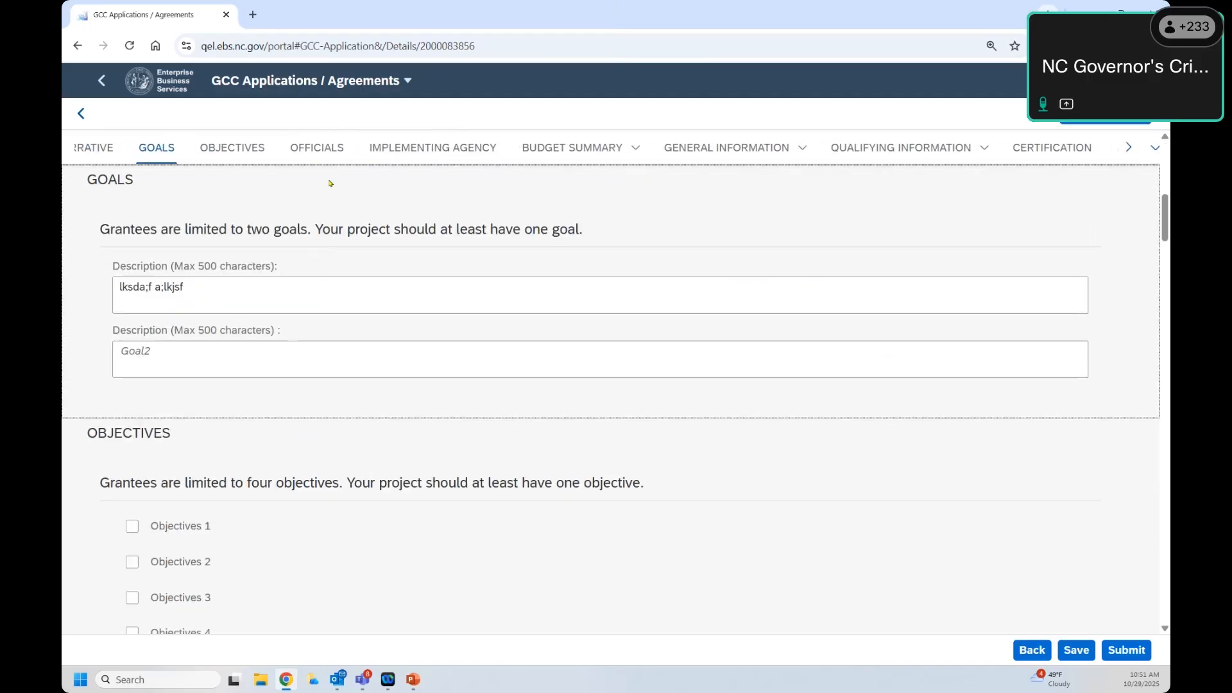
{"action": "left_click", "coordinate": [290, 156]}
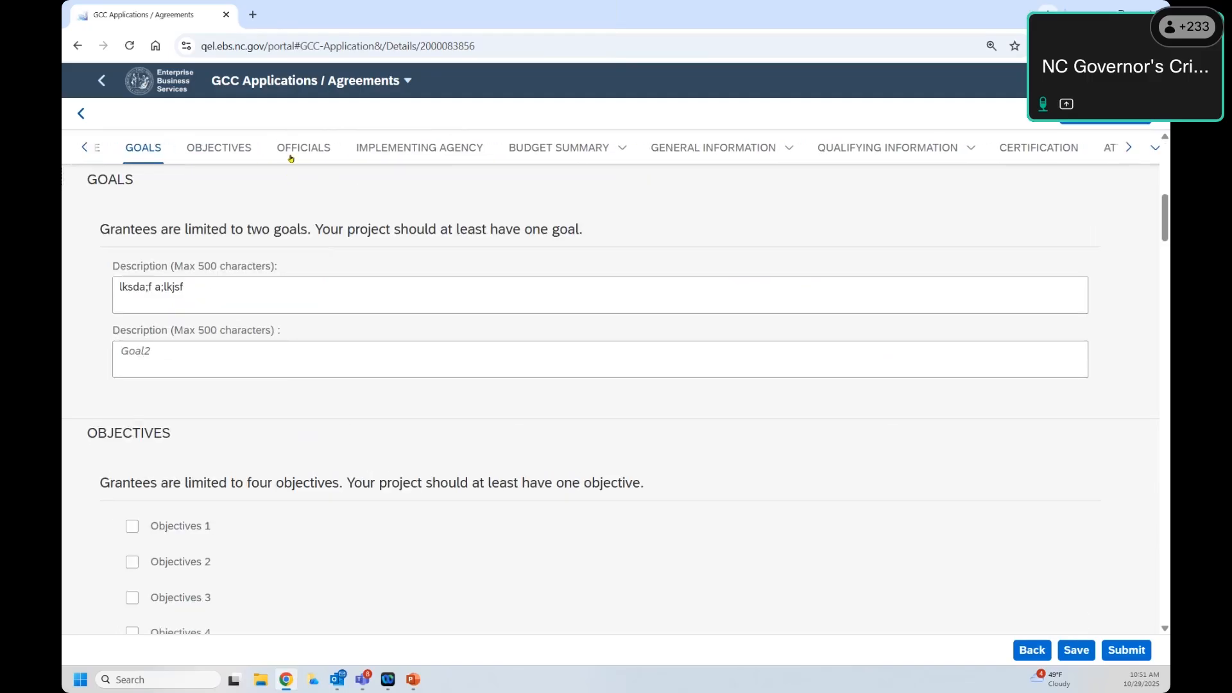
{"action": "left_click", "coordinate": [382, 157]}
{"action": "left_click", "coordinate": [449, 155]}
{"action": "left_click", "coordinate": [677, 156]}
{"action": "left_click", "coordinate": [763, 158]}
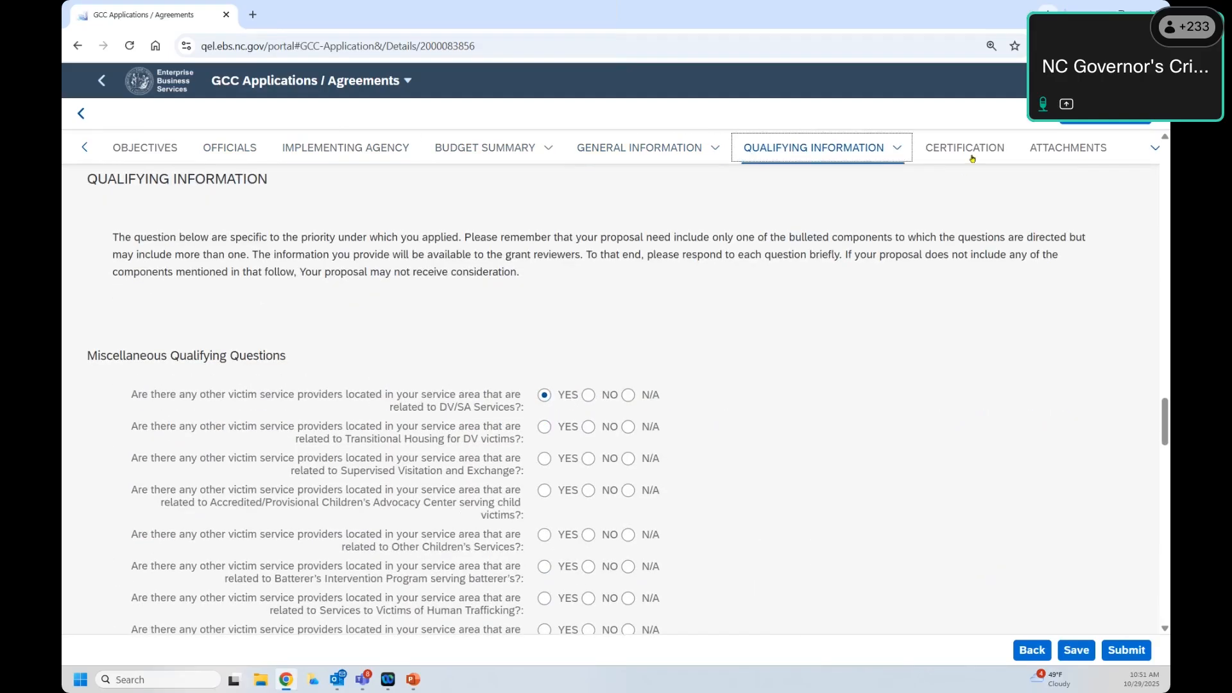
{"action": "left_click", "coordinate": [972, 158]}
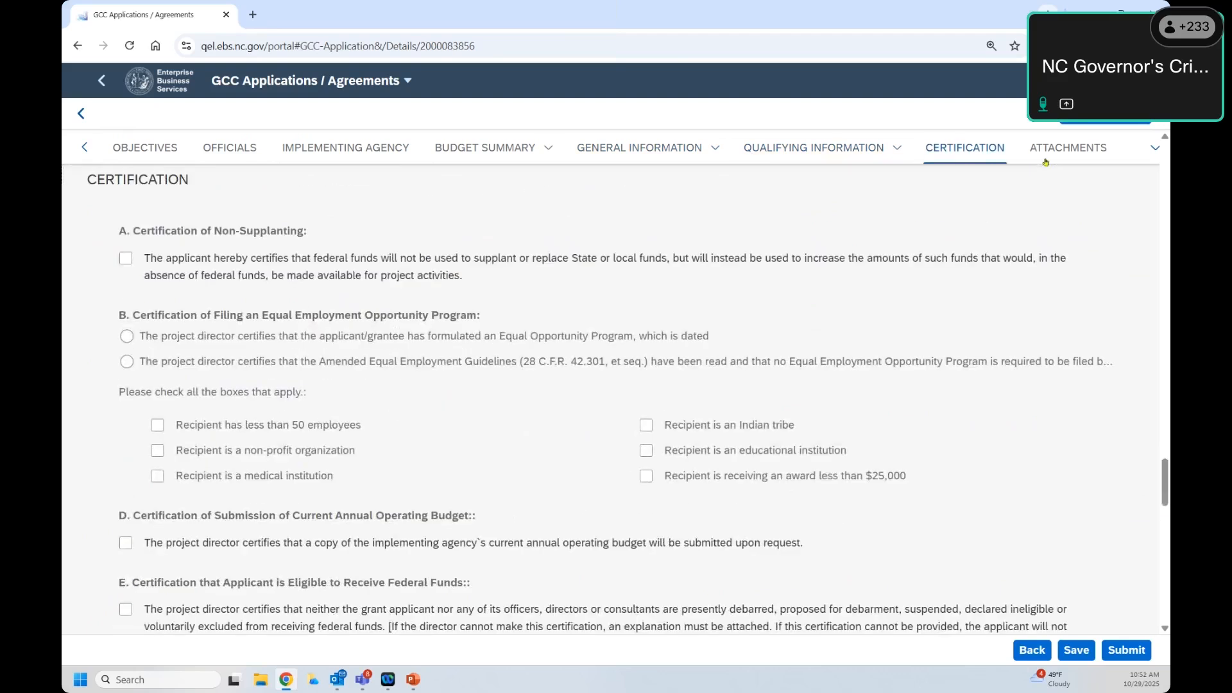
{"action": "left_click", "coordinate": [1046, 161]}
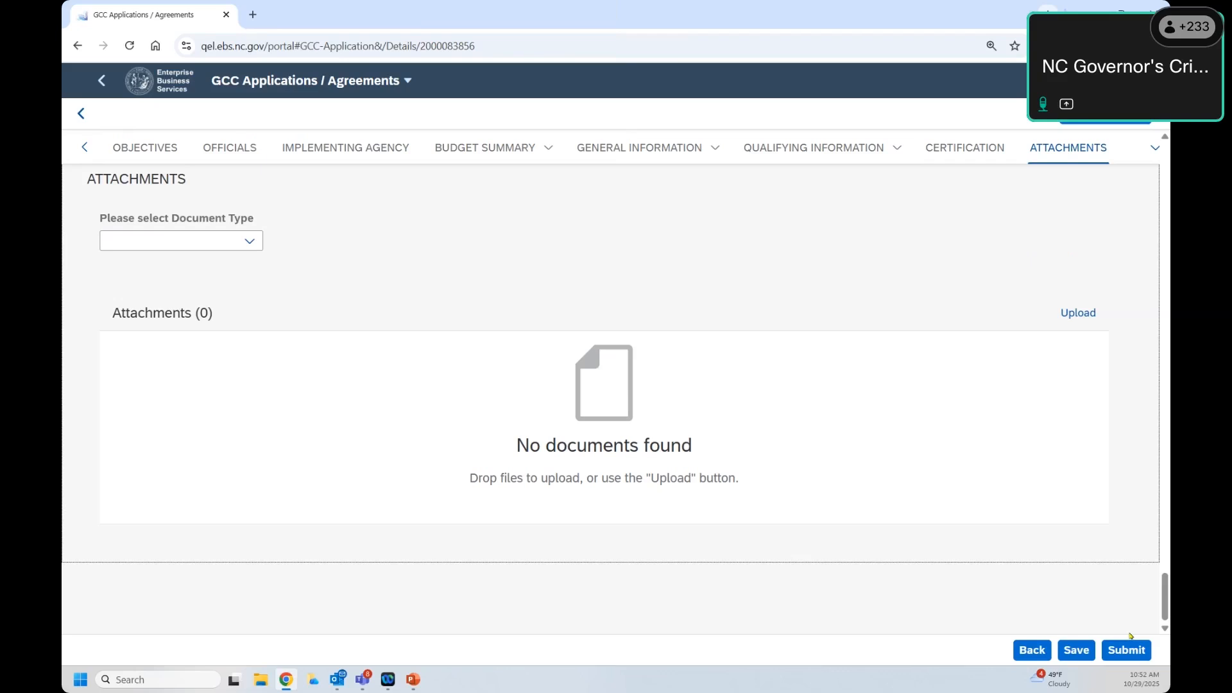
{"action": "scroll", "coordinate": [531, 295], "scroll_direction": "up", "scroll_amount": 5}
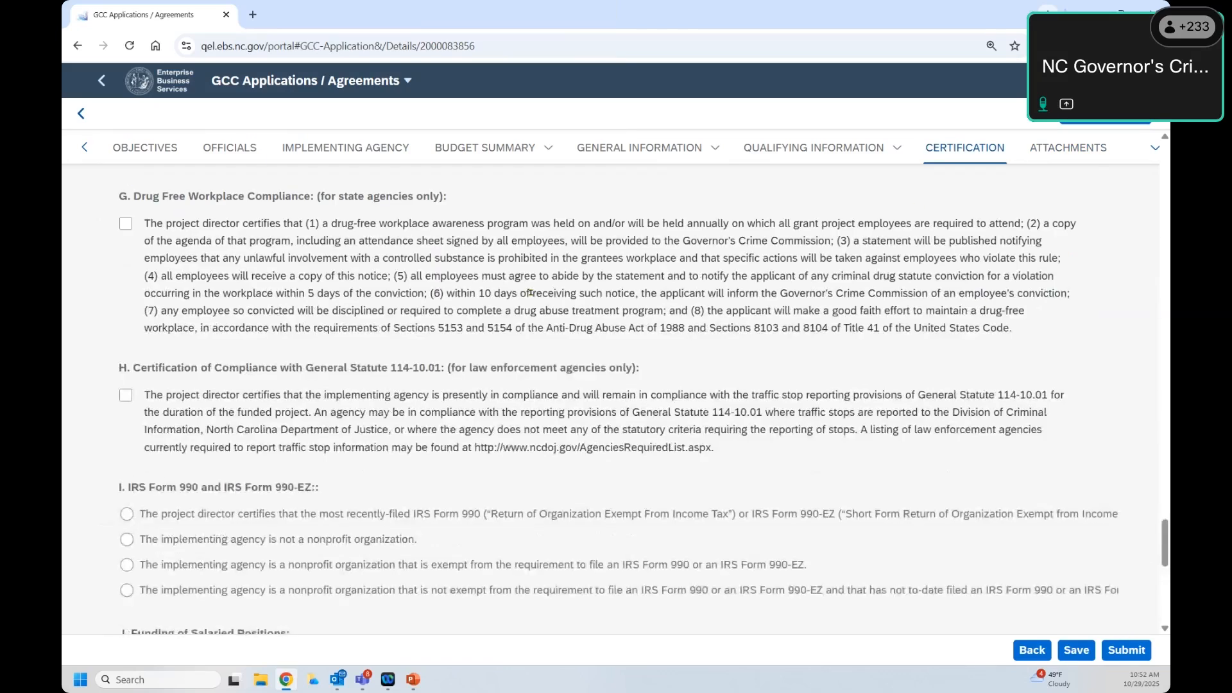
{"action": "scroll", "coordinate": [490, 299], "scroll_direction": "up", "scroll_amount": 10}
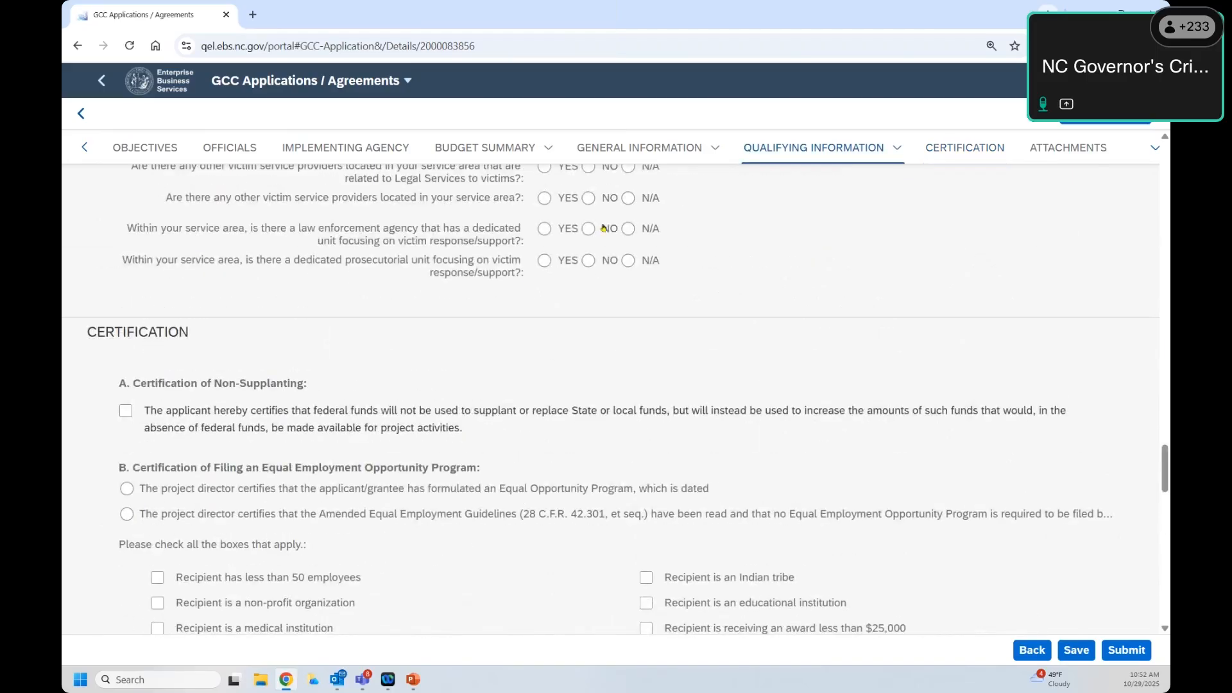
{"action": "scroll", "coordinate": [448, 377], "scroll_direction": "up", "scroll_amount": 15}
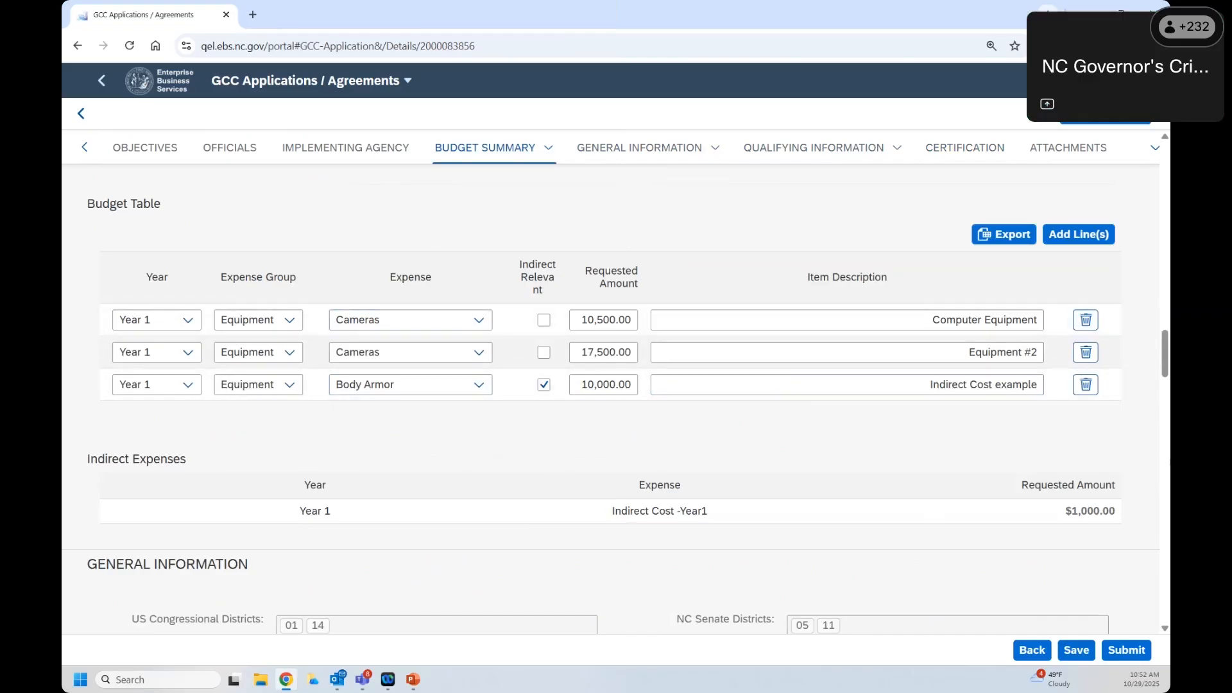
Step: Scroll through the 2026_TEST_0001 details, then go back to Current Applications (23)
{"action": "left_click_drag", "start_coordinate": [1165, 354], "coordinate": [1165, 167]}
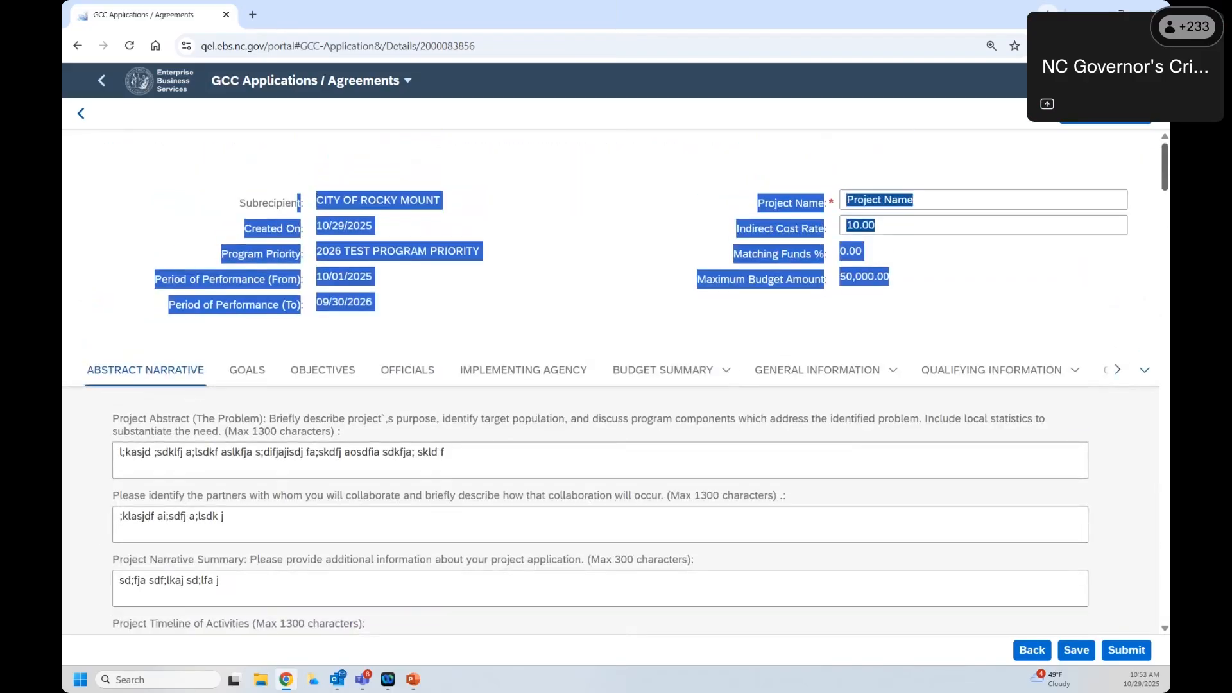
{"action": "left_click", "coordinate": [1007, 262]}
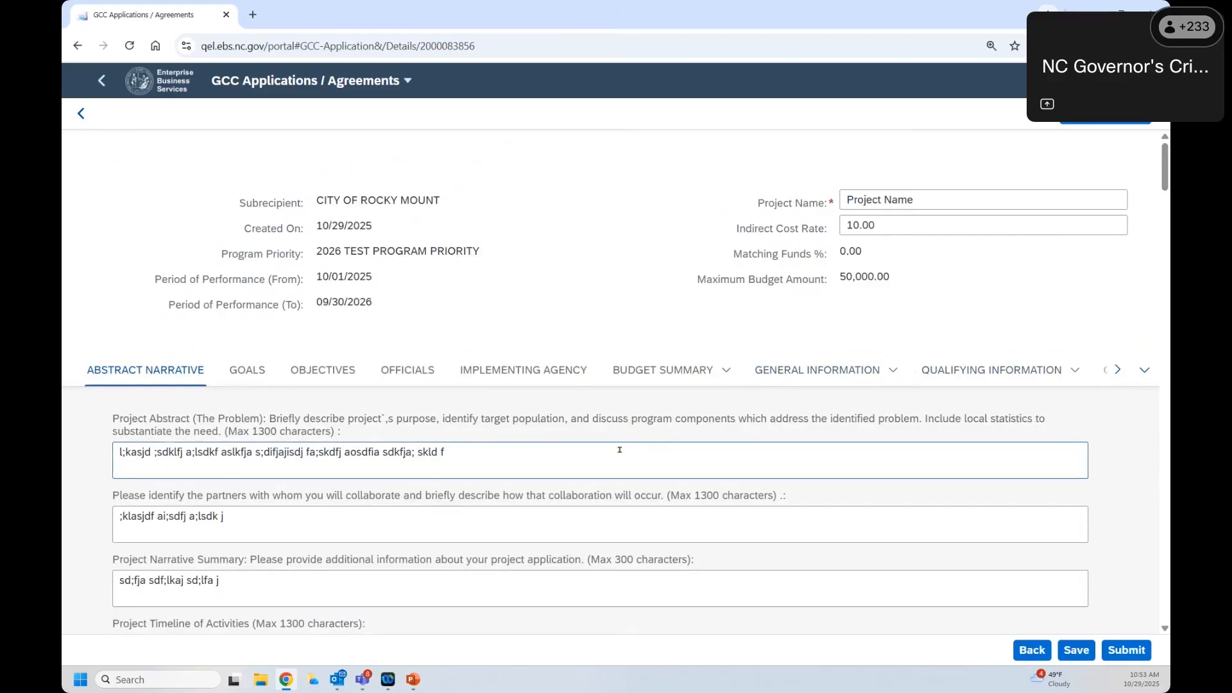
{"action": "scroll", "coordinate": [577, 393], "scroll_direction": "down", "scroll_amount": 5}
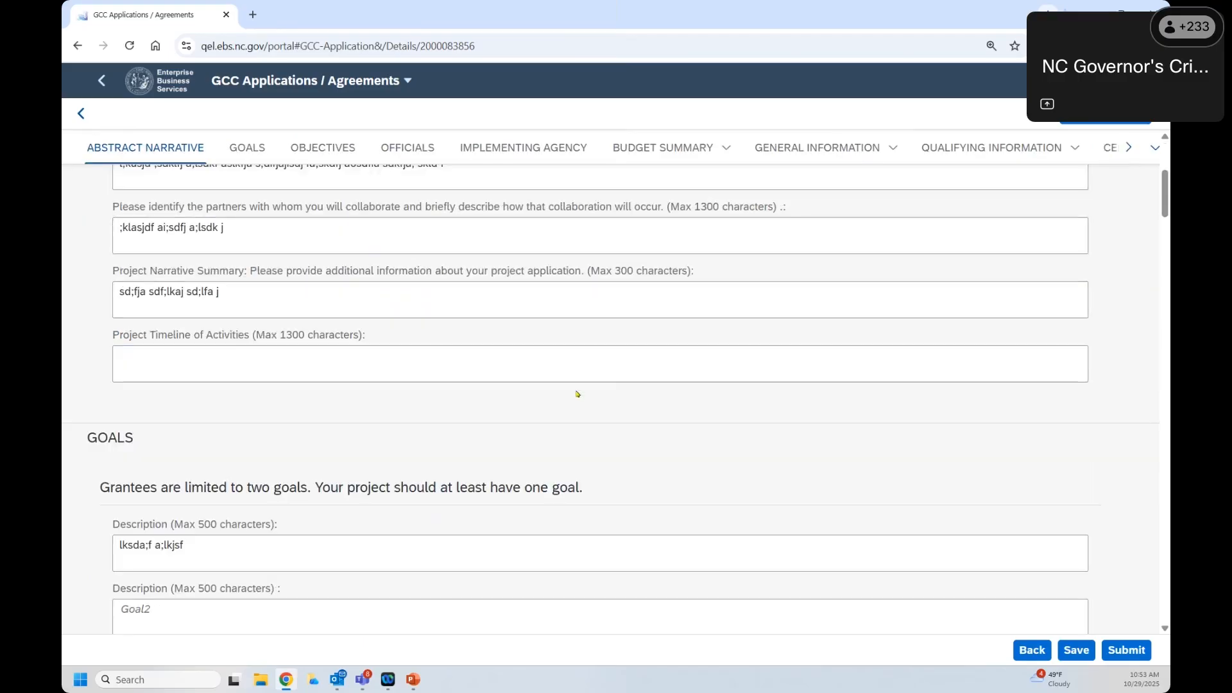
{"action": "scroll", "coordinate": [576, 393], "scroll_direction": "up", "scroll_amount": 5}
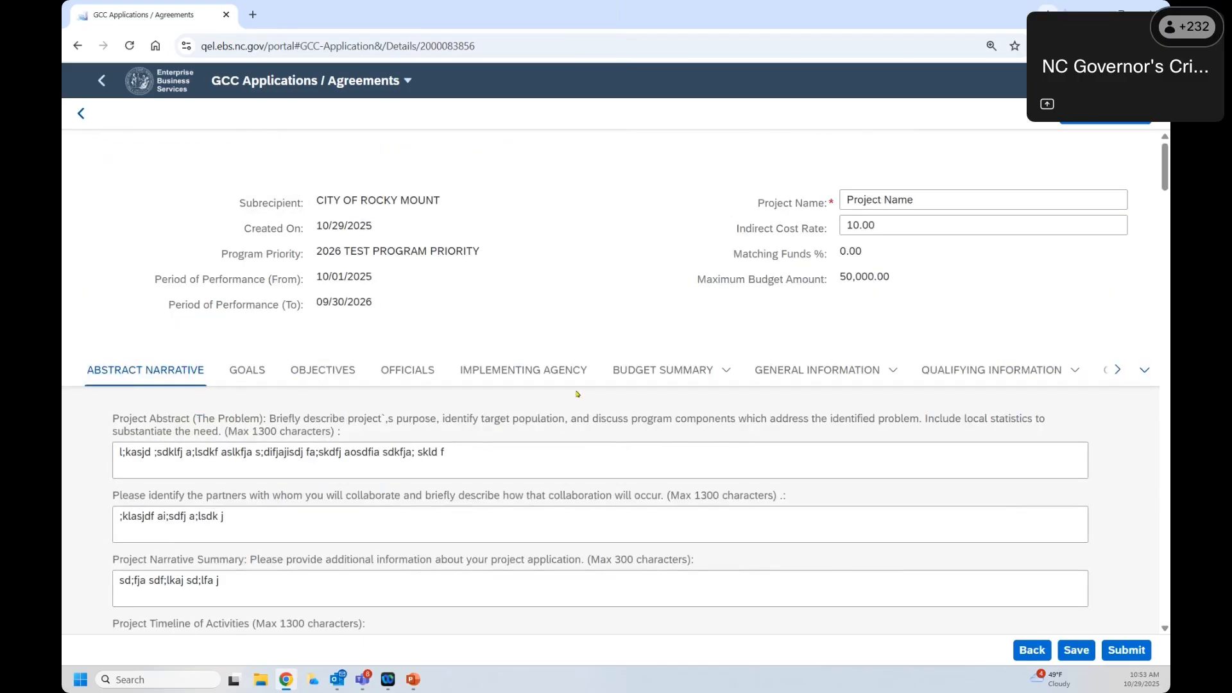
{"action": "left_click", "coordinate": [102, 81]}
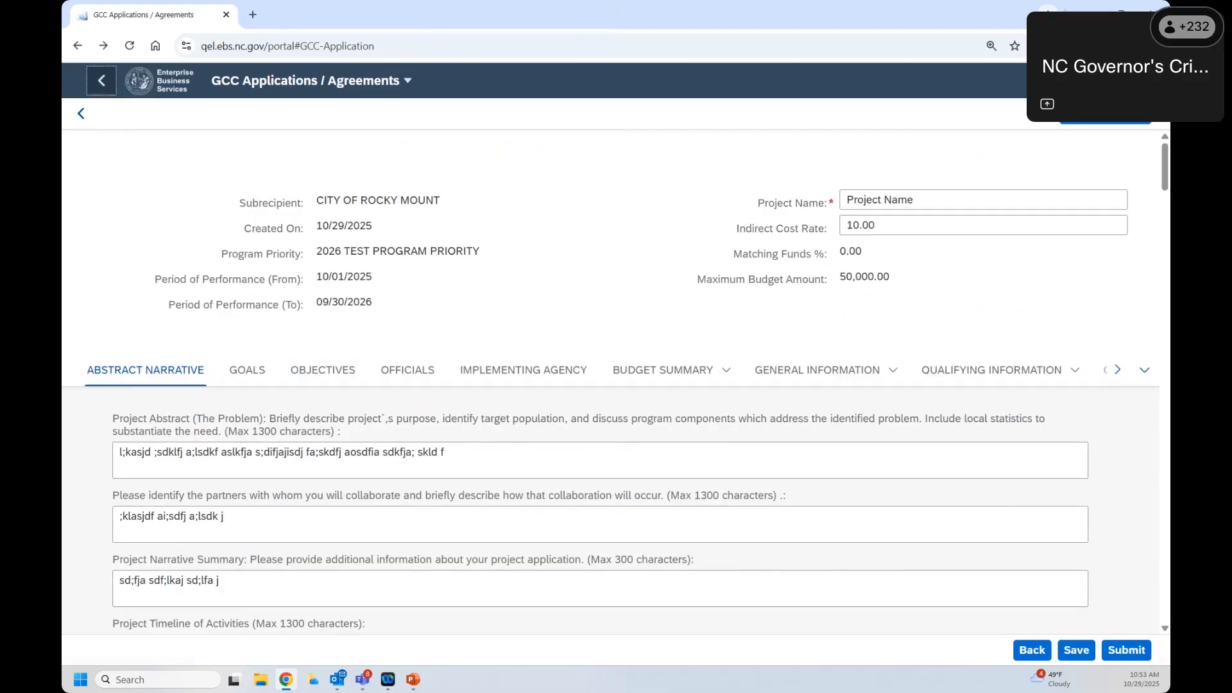
Step: Go back from the Current Applications list to the Home launchpad
{"action": "left_click", "coordinate": [101, 81]}
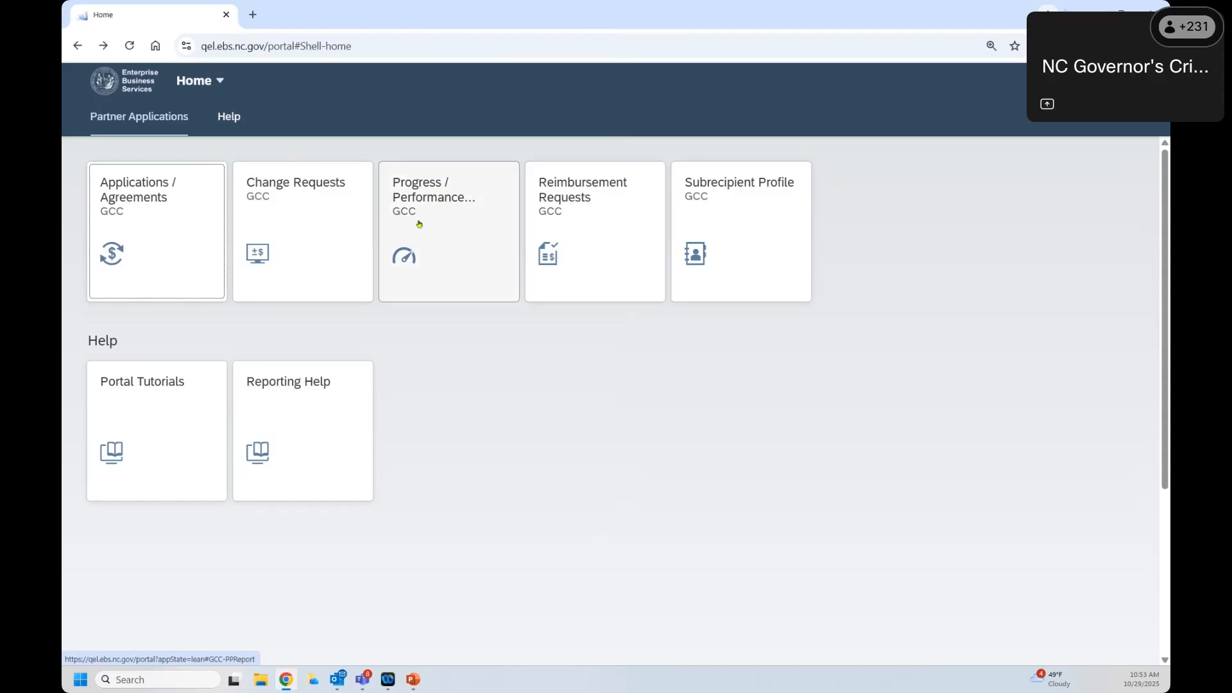
{"action": "left_click", "coordinate": [458, 228]}
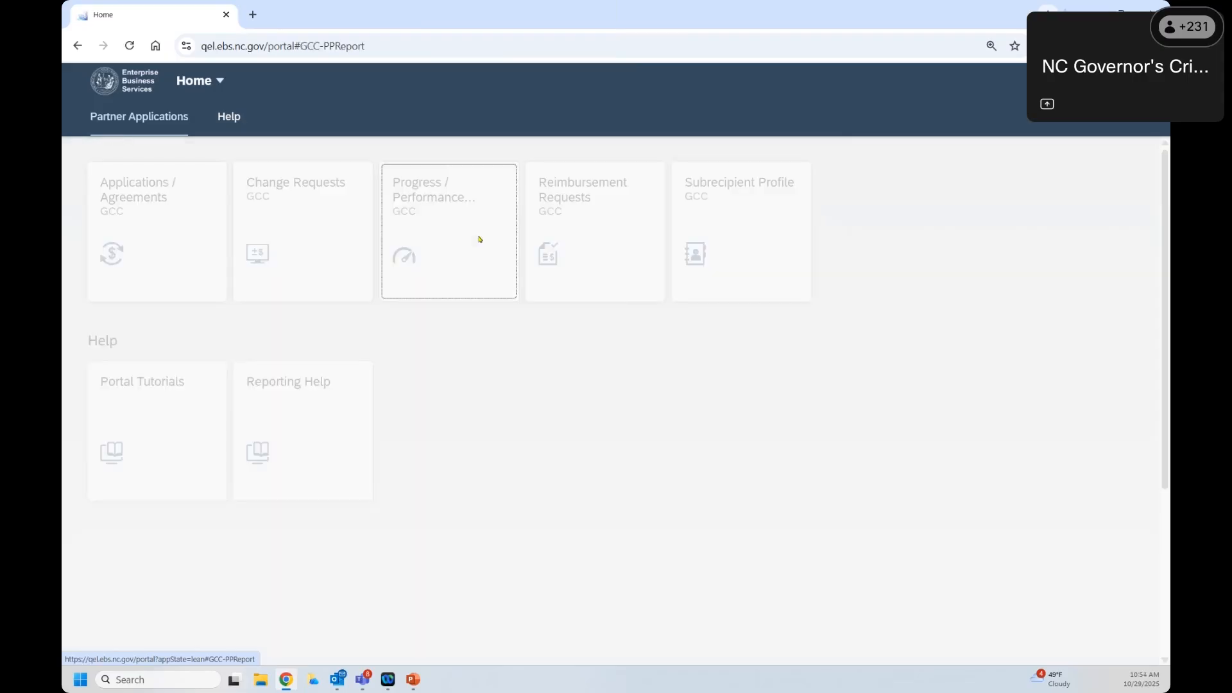
{"action": "left_click_drag", "start_coordinate": [81, 145], "coordinate": [602, 179]}
{"action": "left_click_drag", "start_coordinate": [282, 302], "coordinate": [558, 466]}
{"action": "left_click", "coordinate": [1080, 118]}
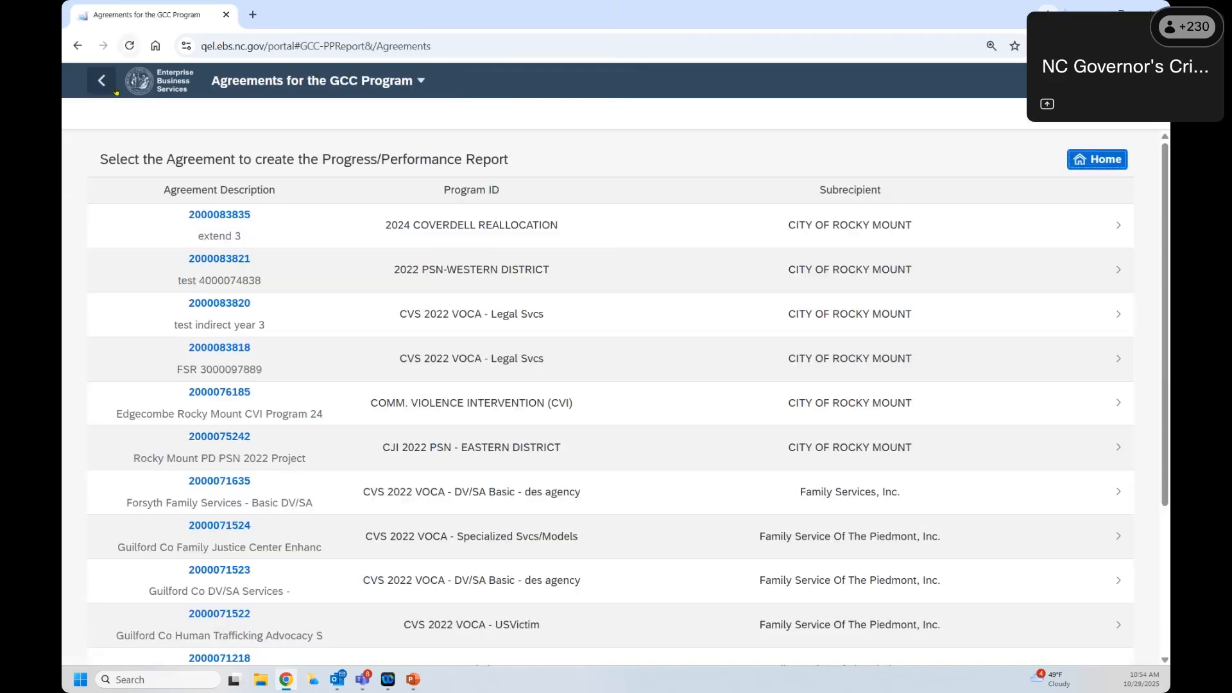
{"action": "left_click", "coordinate": [101, 80]}
{"action": "left_click", "coordinate": [101, 80]}
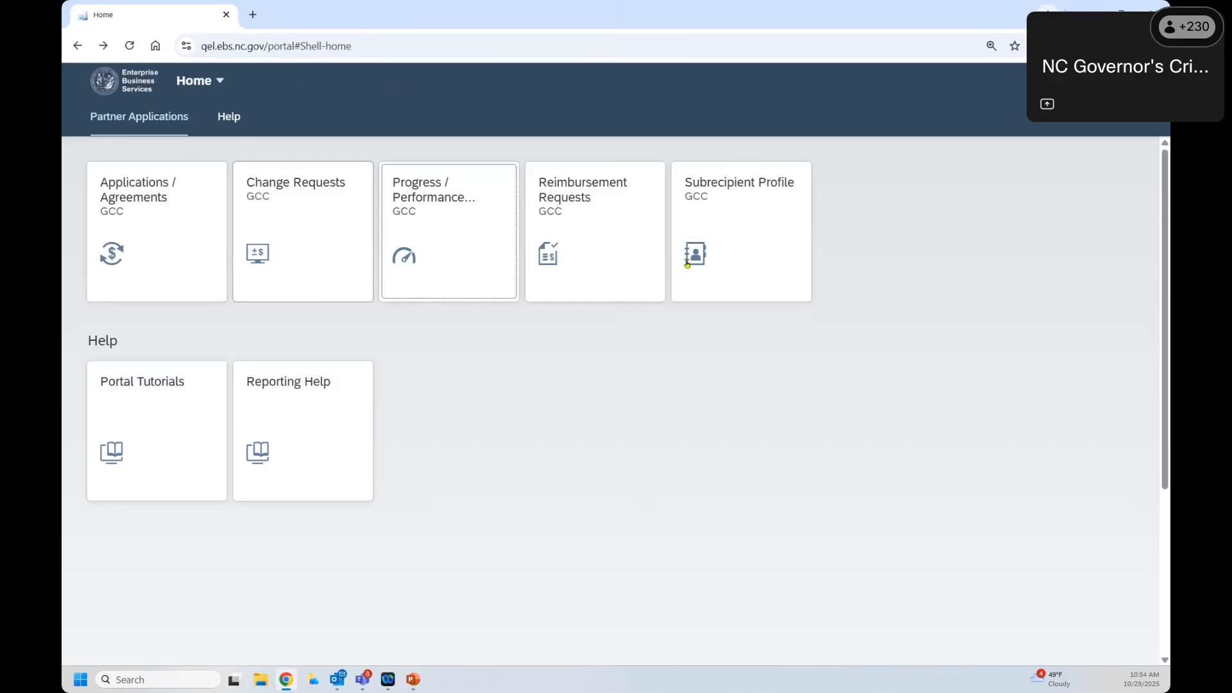
{"action": "left_click", "coordinate": [649, 240]}
{"action": "left_click_drag", "start_coordinate": [121, 144], "coordinate": [490, 280]}
{"action": "scroll", "coordinate": [489, 280], "scroll_direction": "down", "scroll_amount": 6}
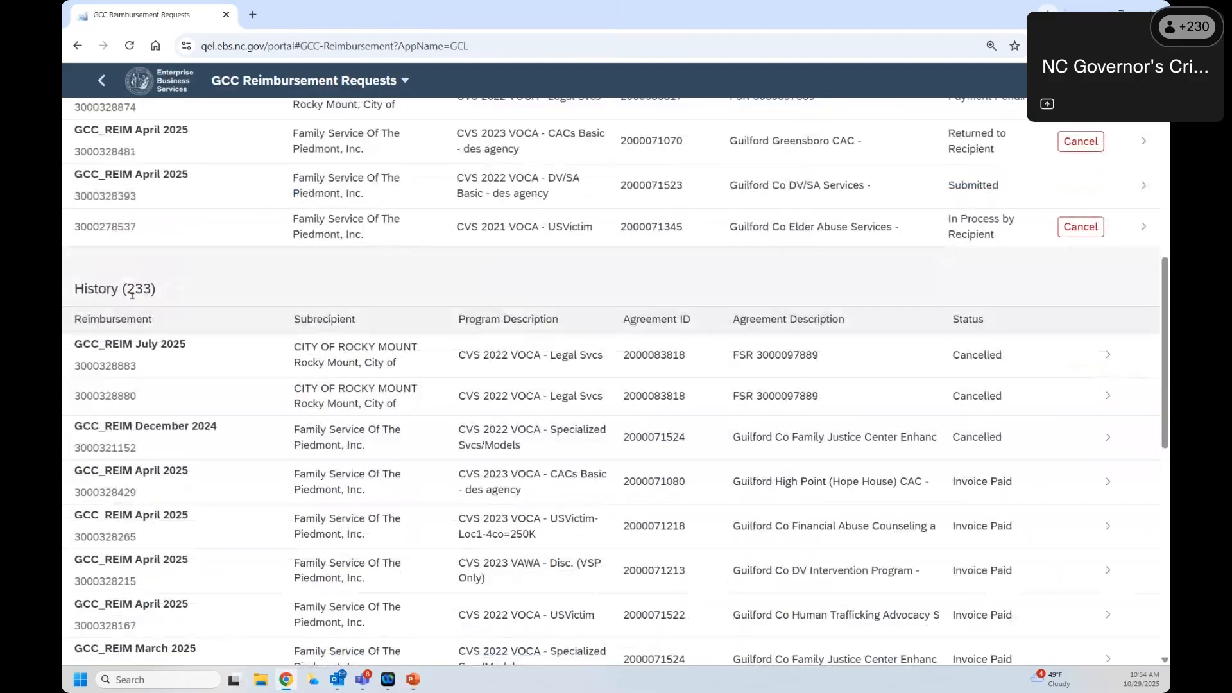
{"action": "scroll", "coordinate": [522, 352], "scroll_direction": "up", "scroll_amount": 6}
{"action": "left_click", "coordinate": [522, 354]}
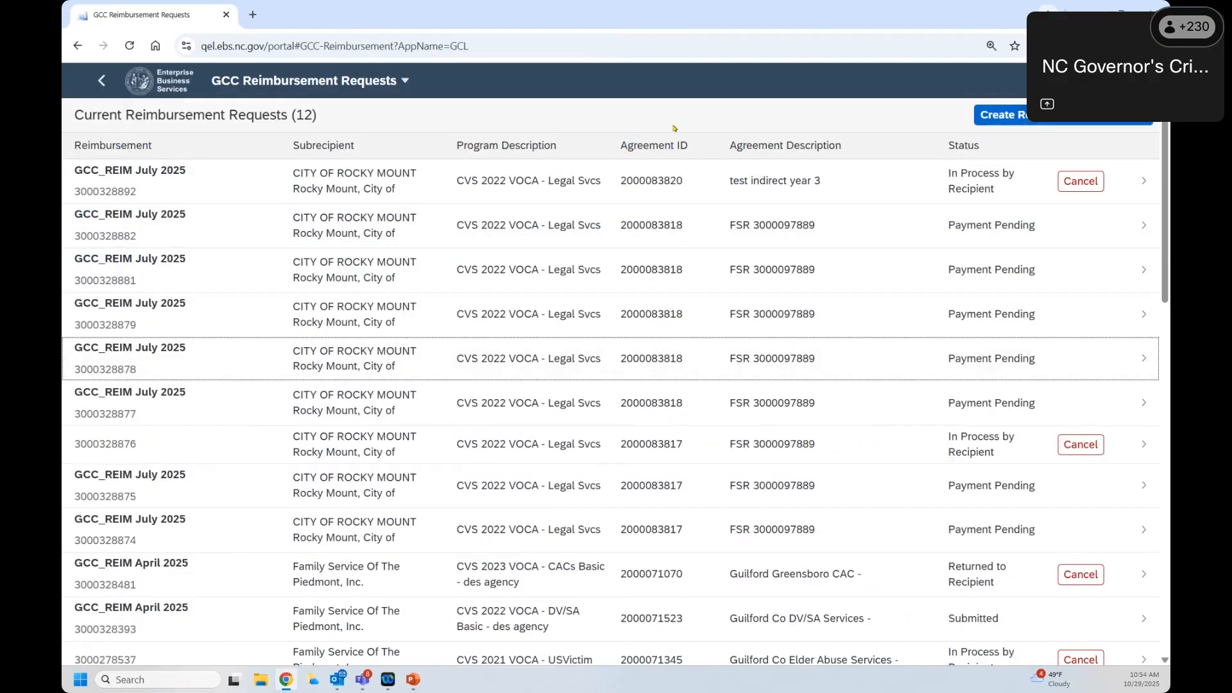
{"action": "left_click", "coordinate": [101, 80]}
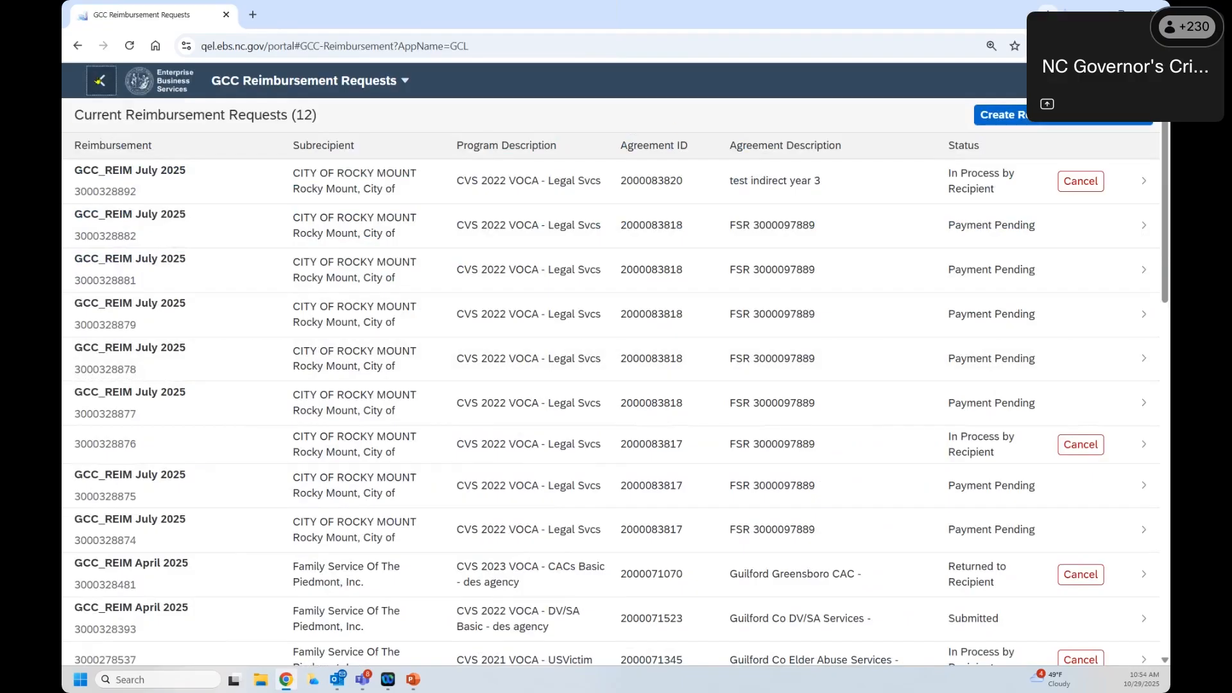